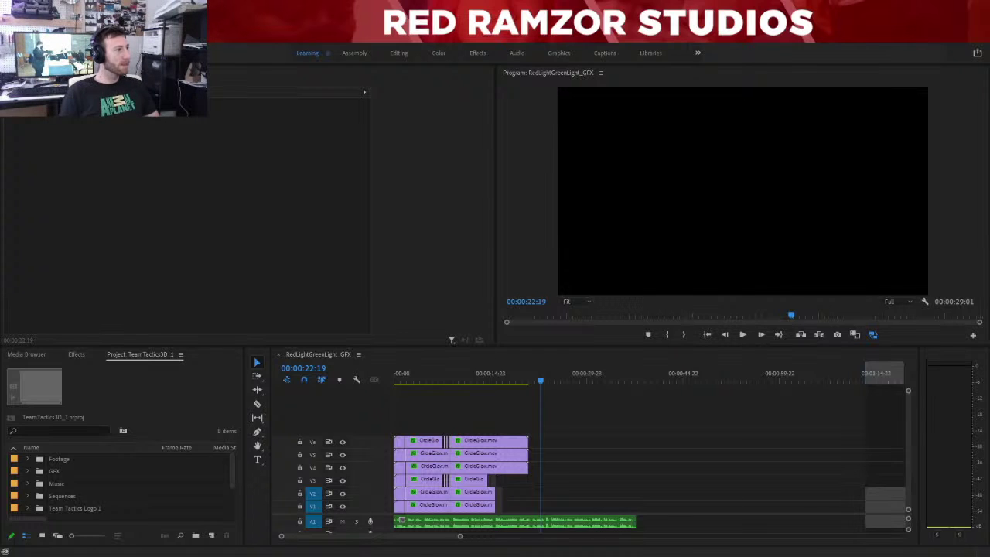
Close the RedLightGreenLight_GFX sequence.
left_click(592, 490)
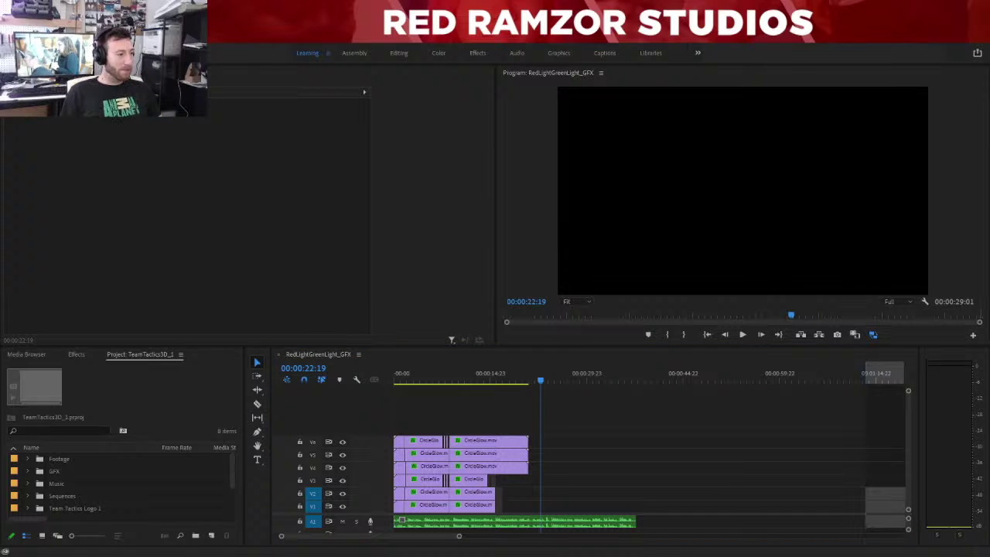
left_click_drag(582, 414, 448, 451)
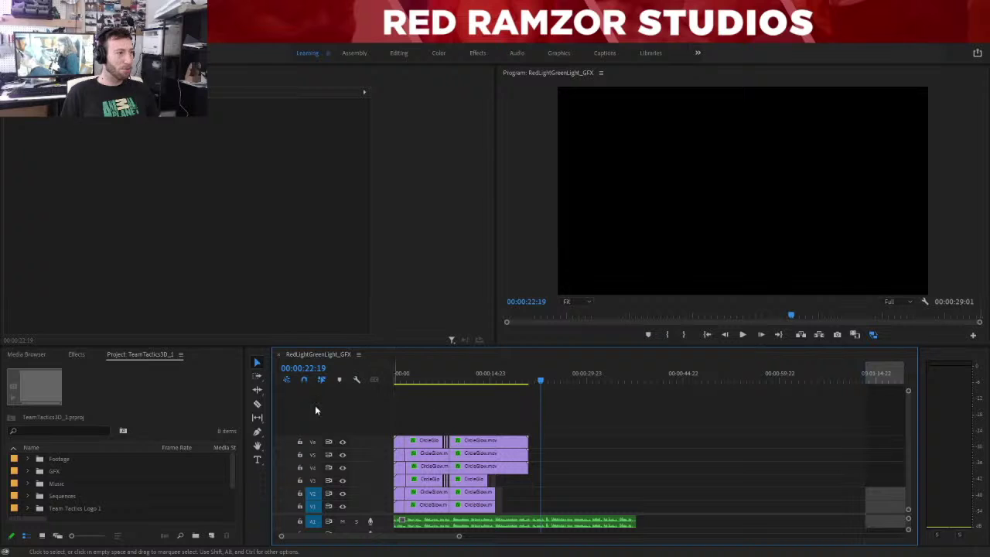
left_click(279, 354)
Expand the Sequences bin and the Shoot6 bin inside it to reach its sub-bins.
scroll(31, 476, "down", 1)
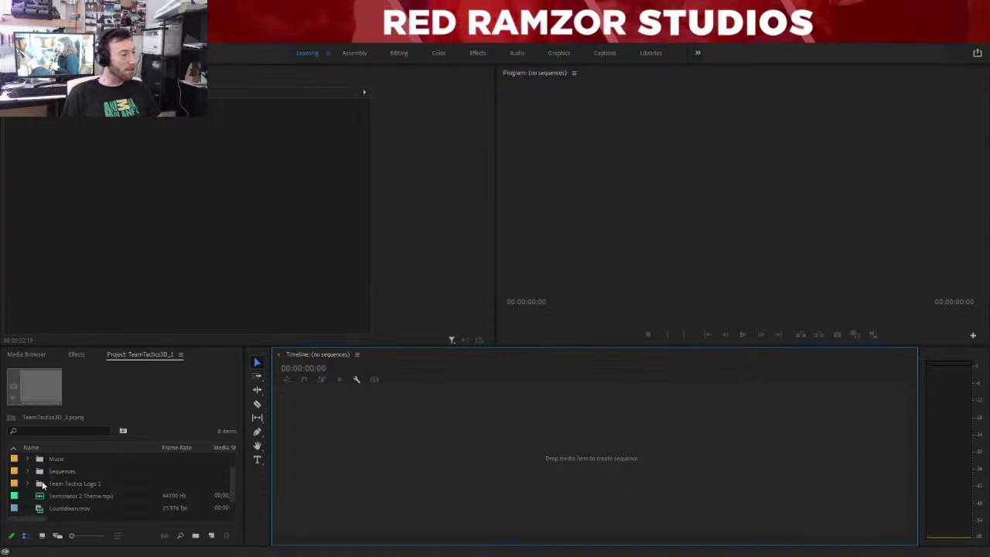
left_click(27, 472)
scroll(49, 474, "down", 2)
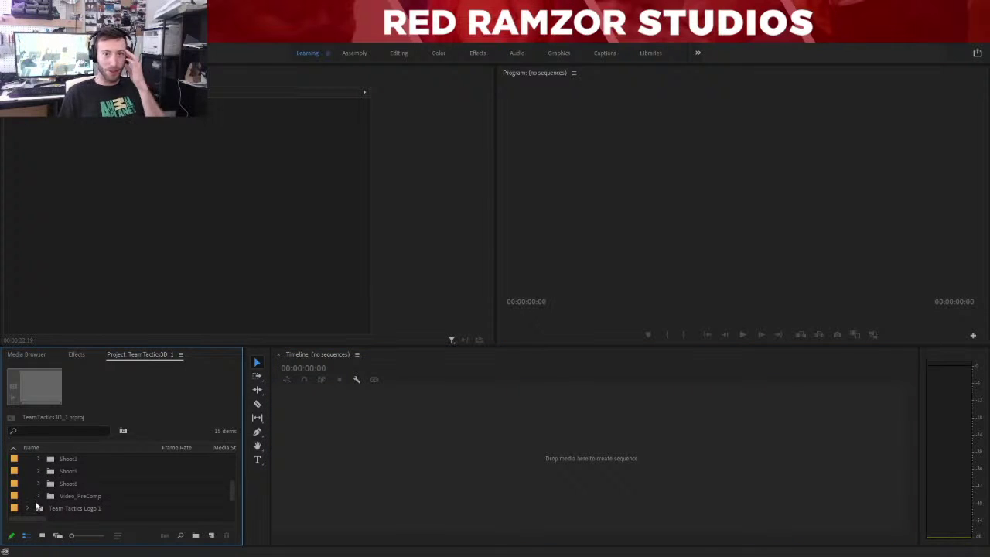
left_click(38, 484)
scroll(54, 483, "down", 2)
scroll(58, 486, "down", 1)
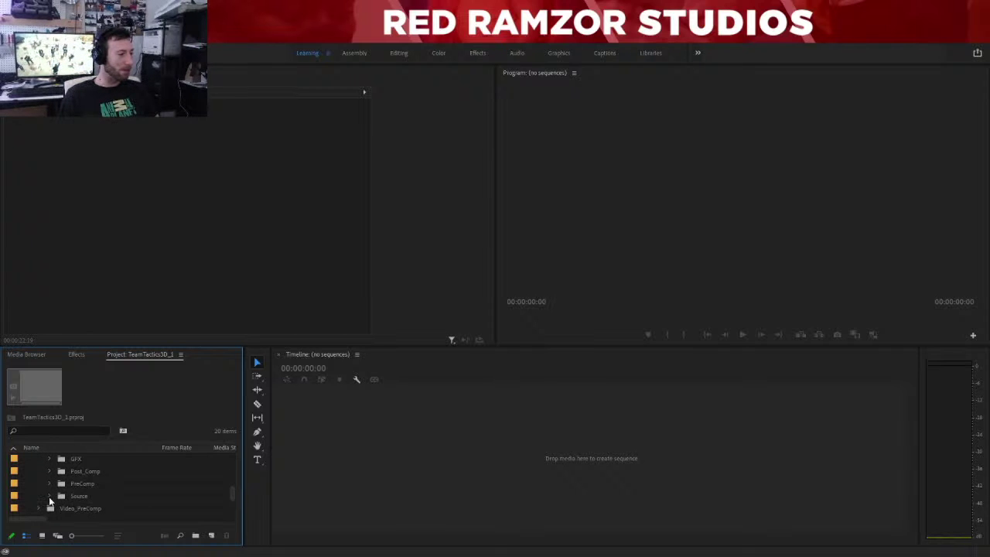
Expand the Source bin within Shoot6 and open the TT_RedLightGreenLight1 sequence.
left_click(49, 496)
scroll(51, 496, "down", 1)
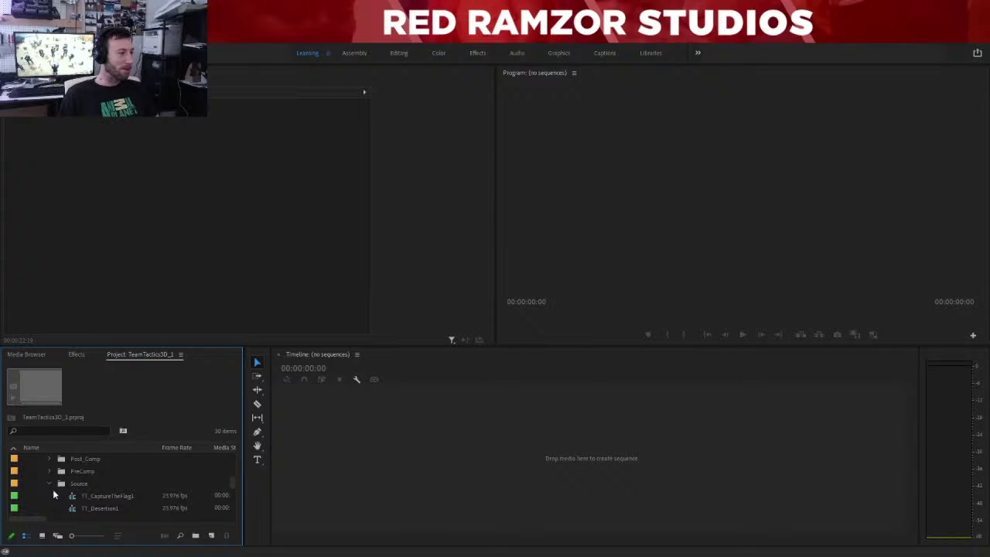
left_click(50, 484)
left_click(50, 483)
scroll(49, 481, "down", 1)
scroll(51, 486, "down", 3)
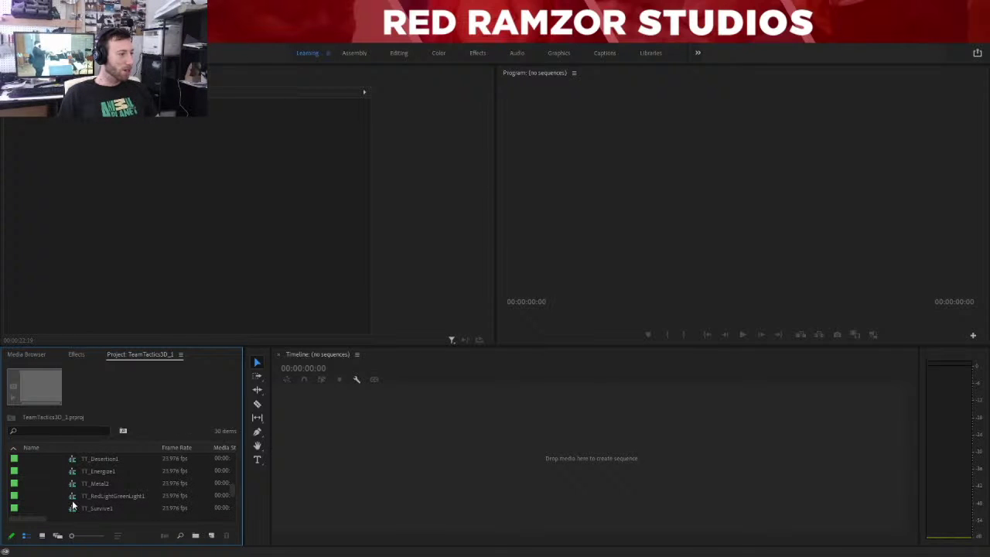
double_click(73, 498)
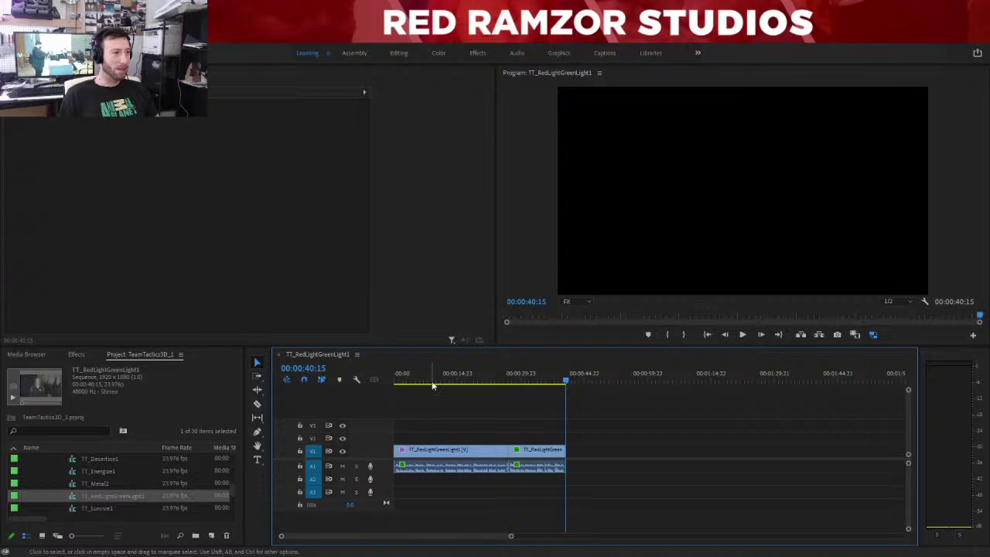
Compare the first clip with and without its Lumetri Color effect at 00:00:08:16.
left_click(432, 381)
left_click(419, 452)
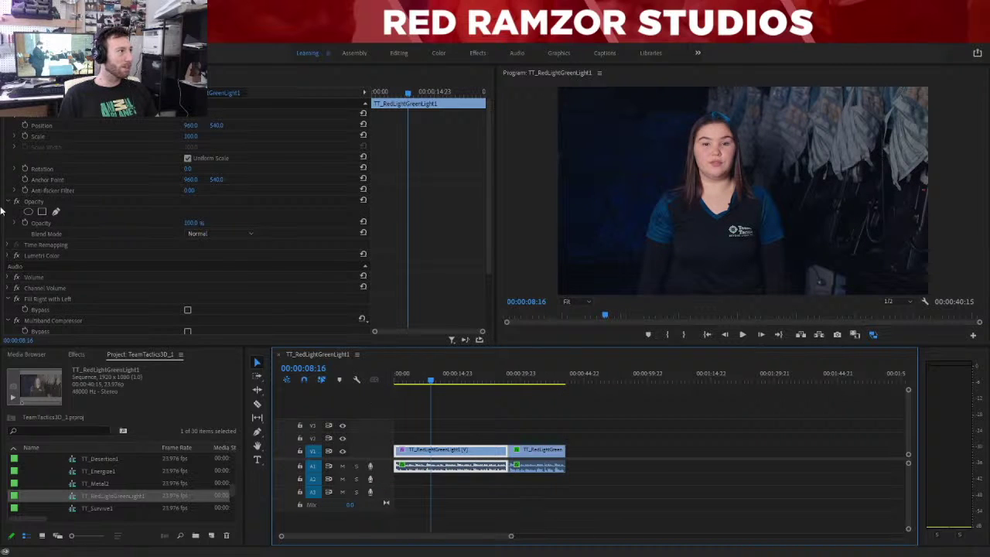
left_click(16, 255)
left_click(16, 255)
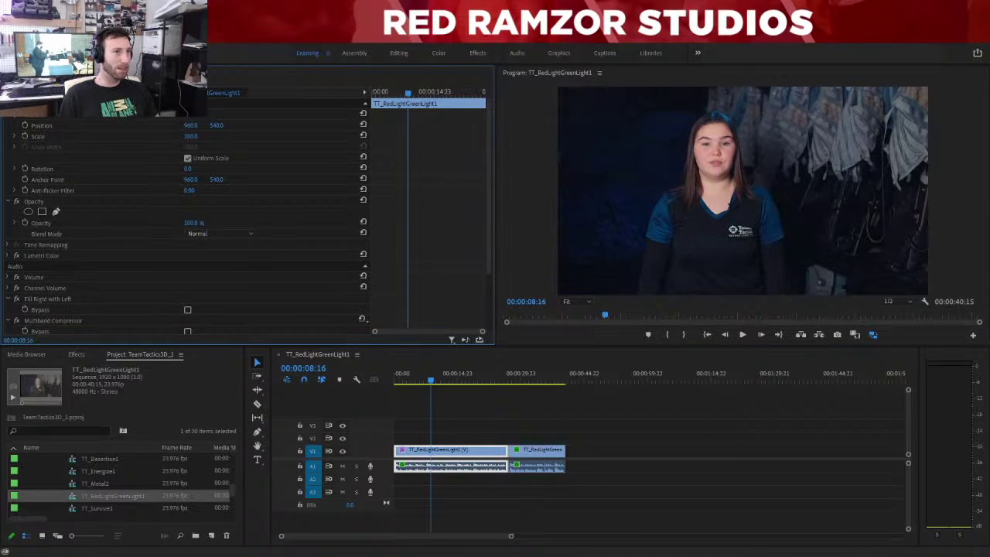
Collapse the Source bin, expand the PreComp bin and open the RedLightGreenLight_Video sequence.
scroll(100, 473, "up", 2)
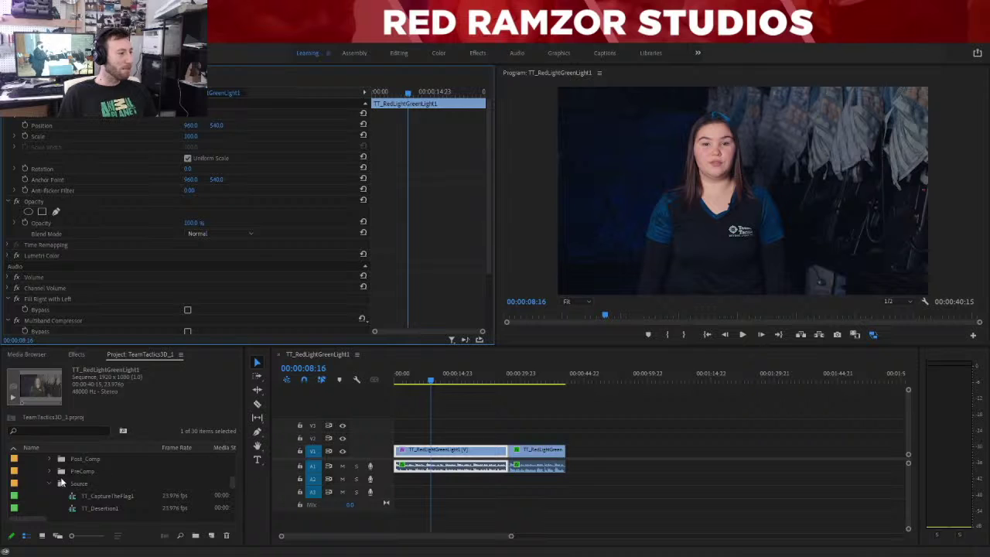
left_click(52, 483)
left_click(50, 483)
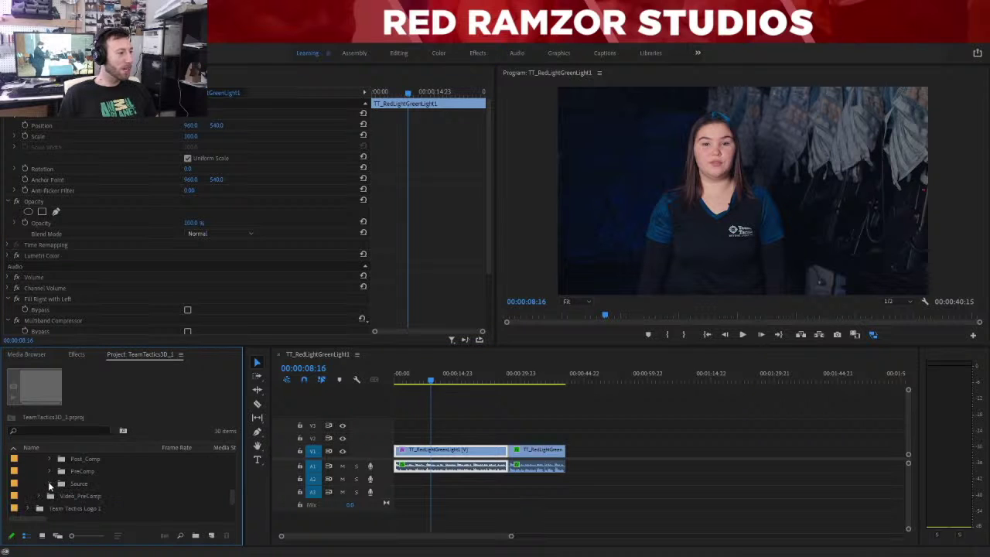
left_click(50, 471)
scroll(64, 482, "down", 3)
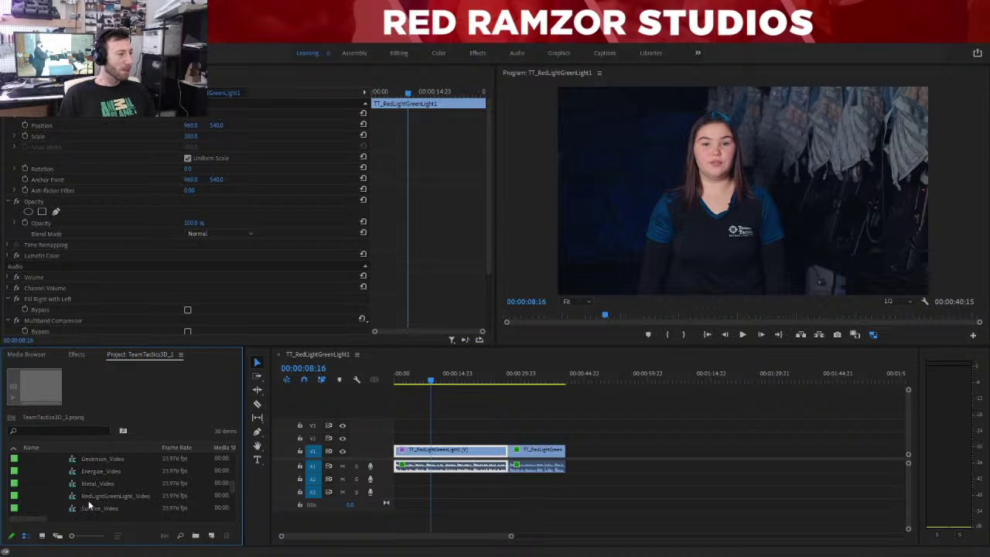
double_click(60, 495)
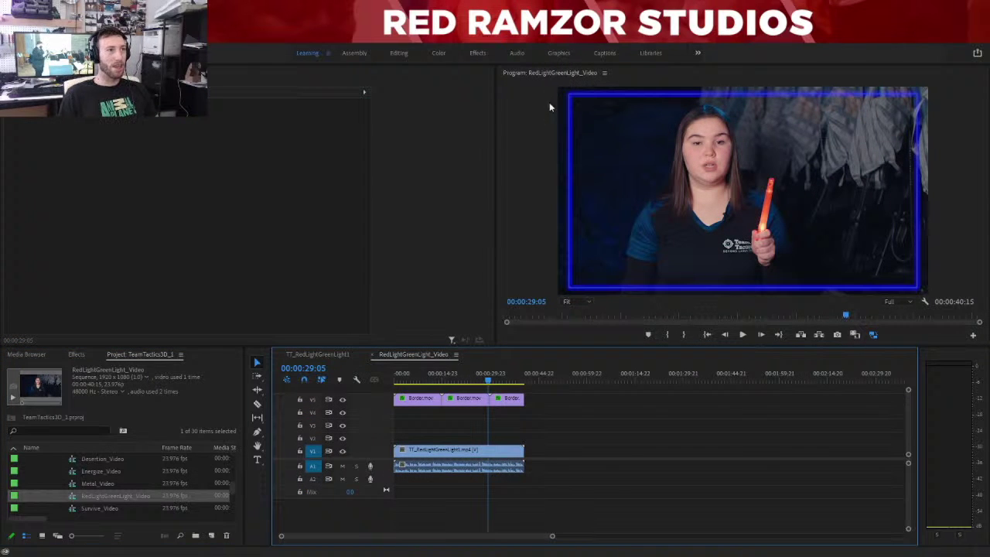
Examine the middle Border.mov clip's blend mode and Lumetri Color settings, comparing the frame with its track hidden and shown.
left_click(456, 399)
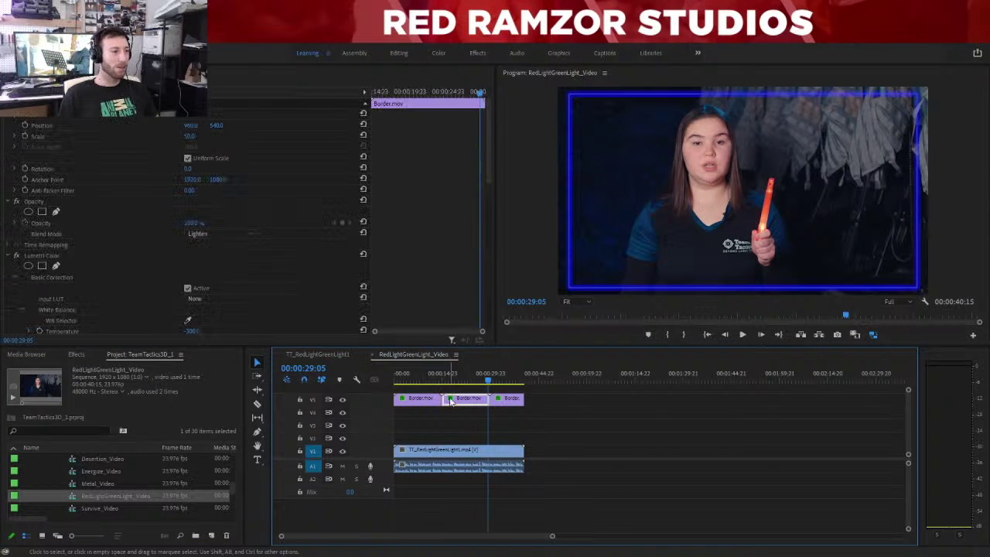
left_click(341, 401)
left_click(342, 400)
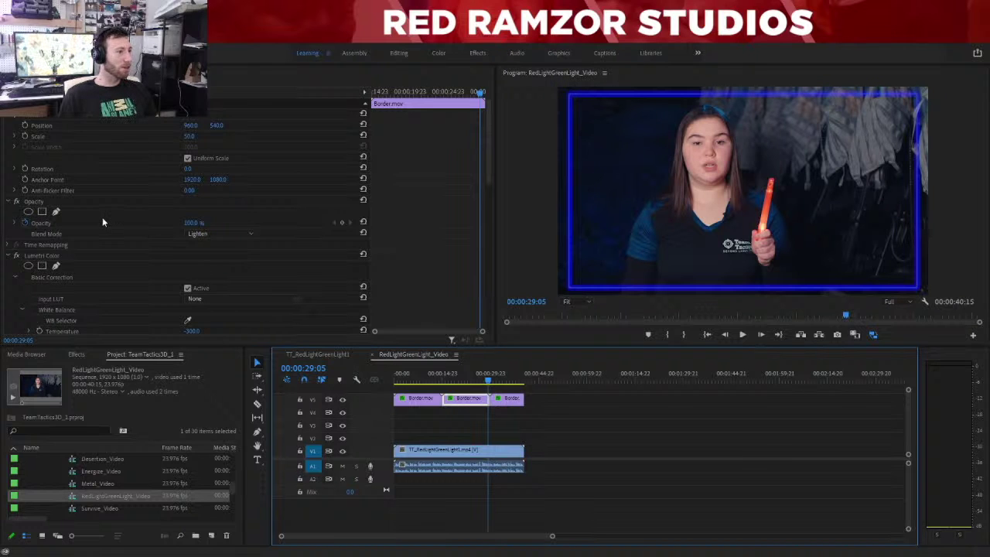
scroll(99, 220, "down", 4)
scroll(98, 242, "down", 1)
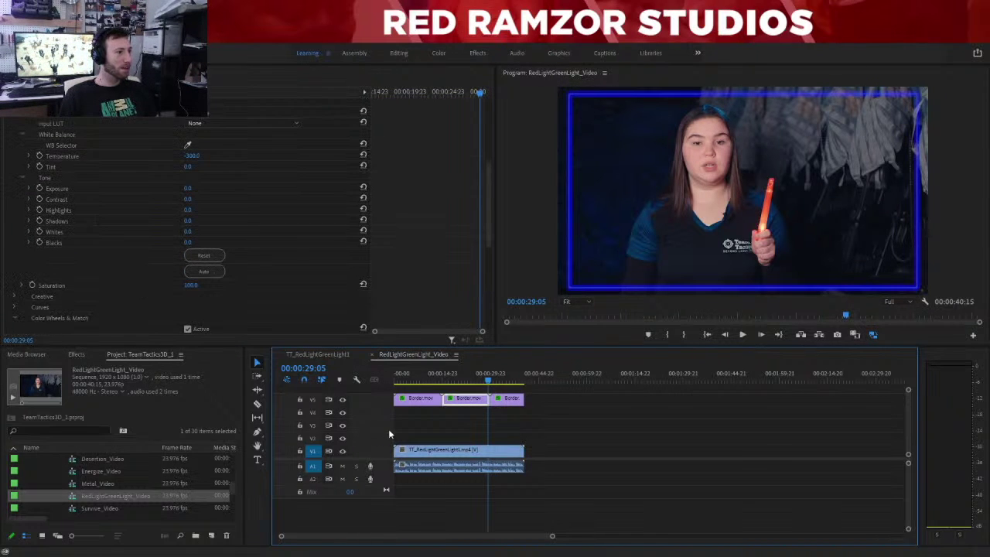
scroll(132, 236, "up", 3)
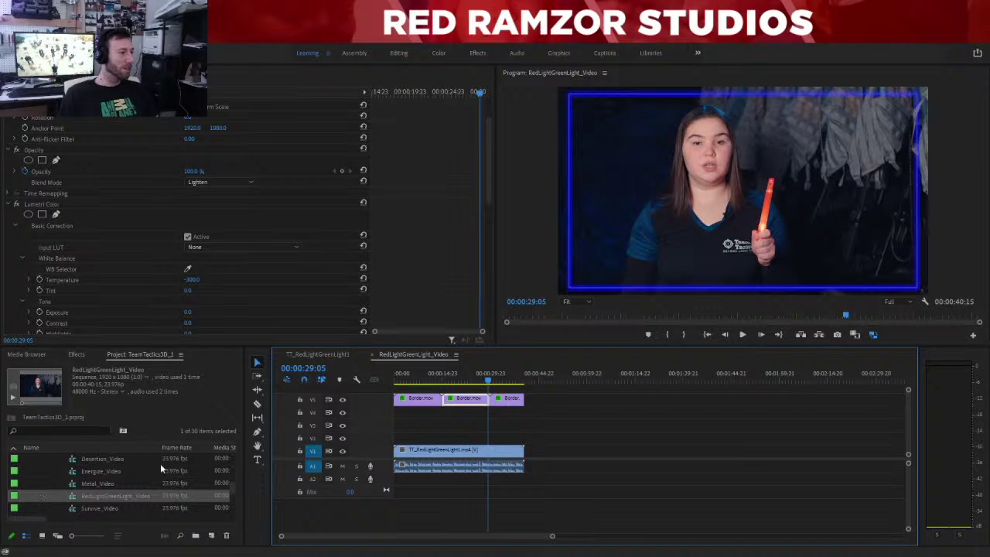
Close the RedLightGreenLight_Video sequence and open the TT_RedLightGreenLight_Final sequence from the Post_Comp bin.
left_click(370, 357)
scroll(116, 479, "up", 3)
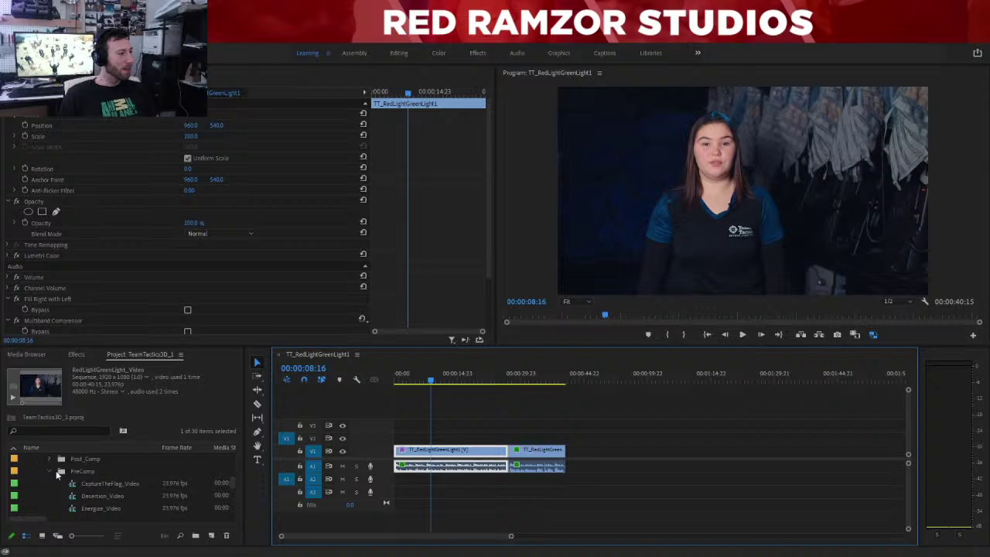
left_click(49, 471)
left_click(48, 460)
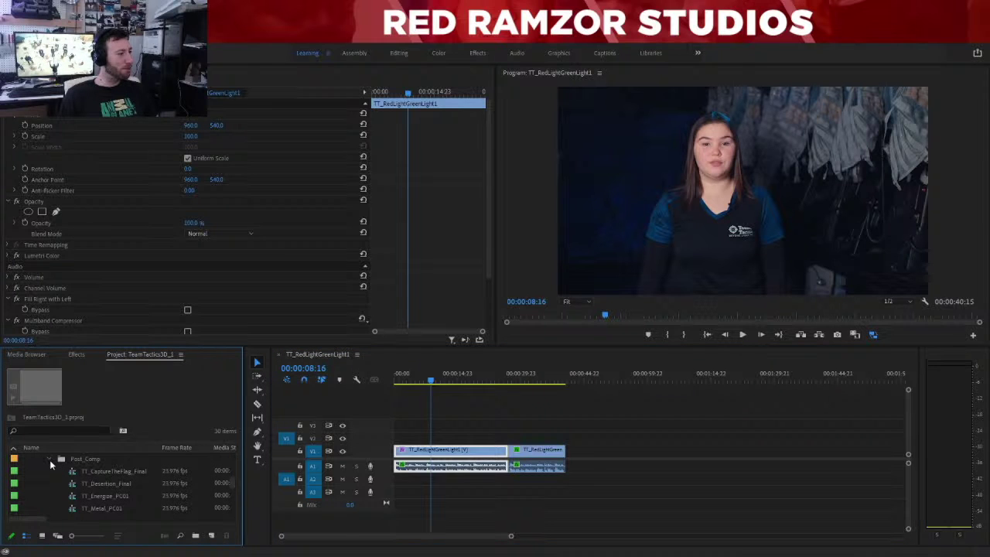
scroll(96, 481, "down", 2)
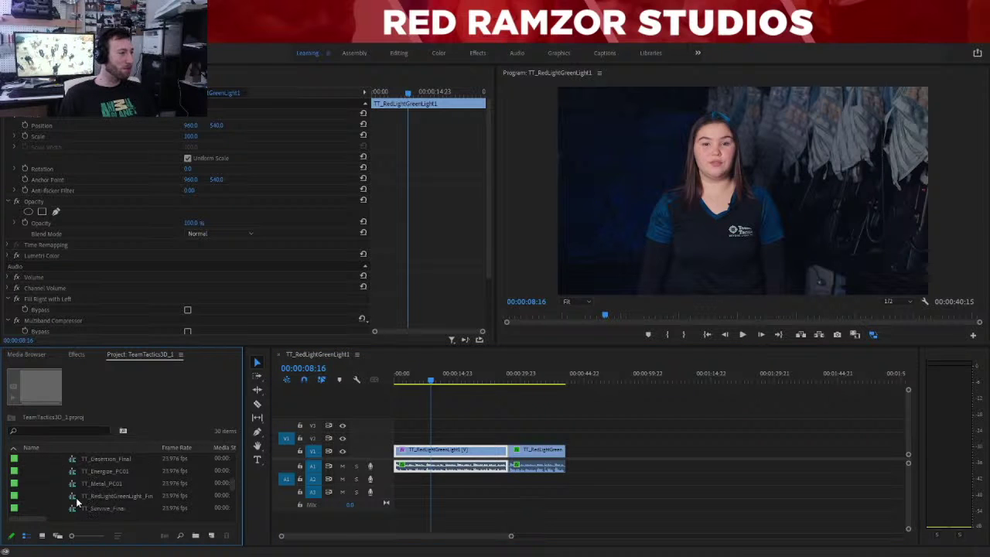
double_click(70, 497)
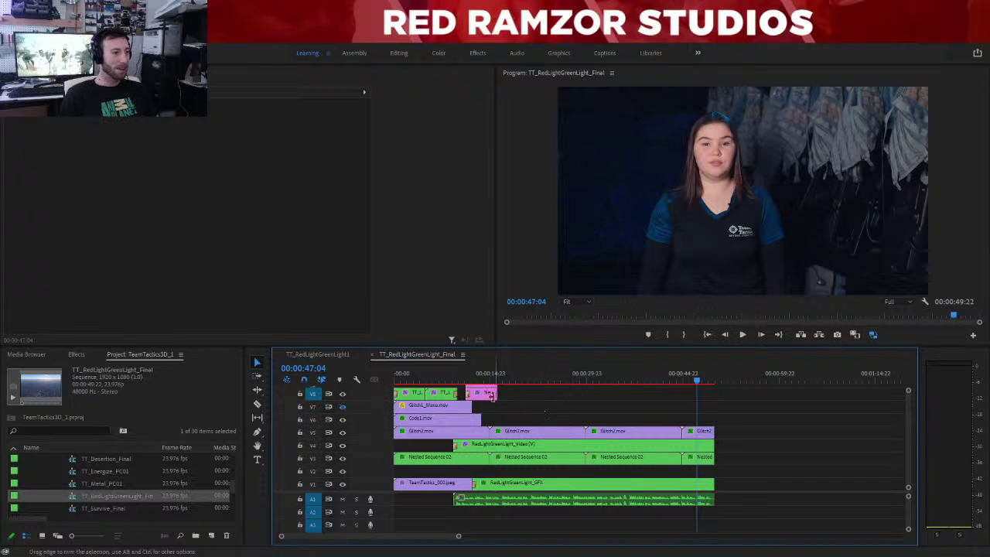
Compare the opening at 00:00:01:16 with the V1 background track hidden and shown.
left_click(407, 379)
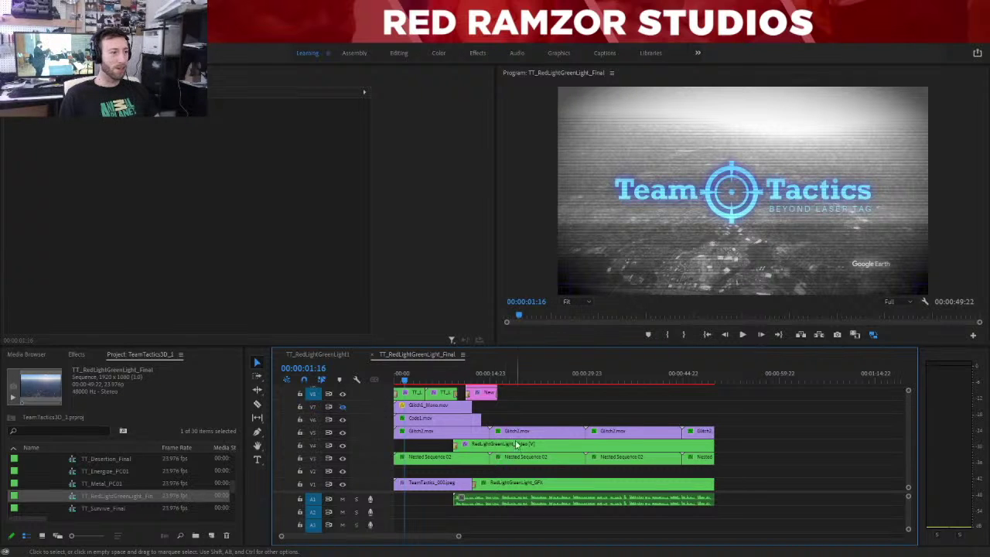
left_click(343, 484)
left_click(343, 484)
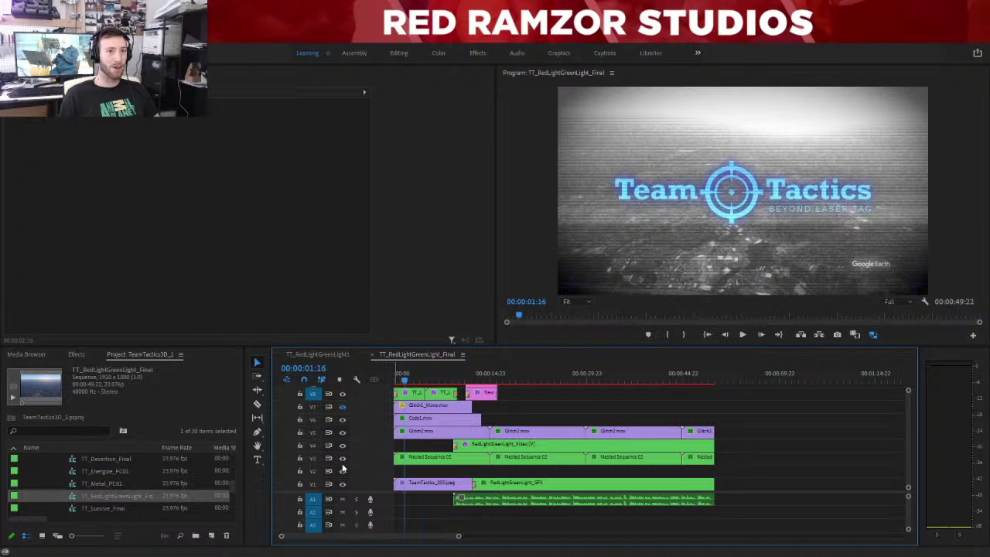
Preview the frames at 00:00:10:01 and 00:00:19:08, checking what the nested sequence track V3 contributes.
left_click(460, 382)
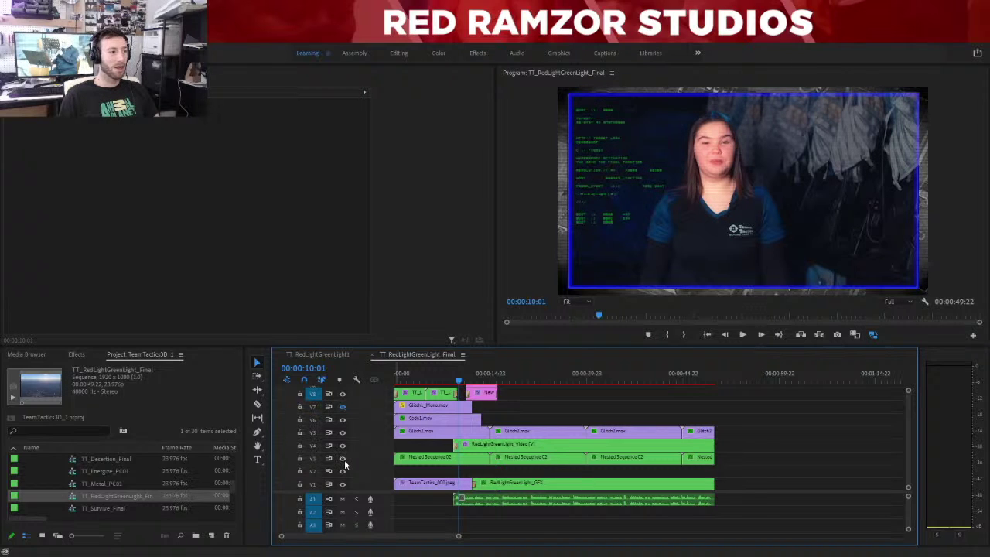
left_click(518, 382)
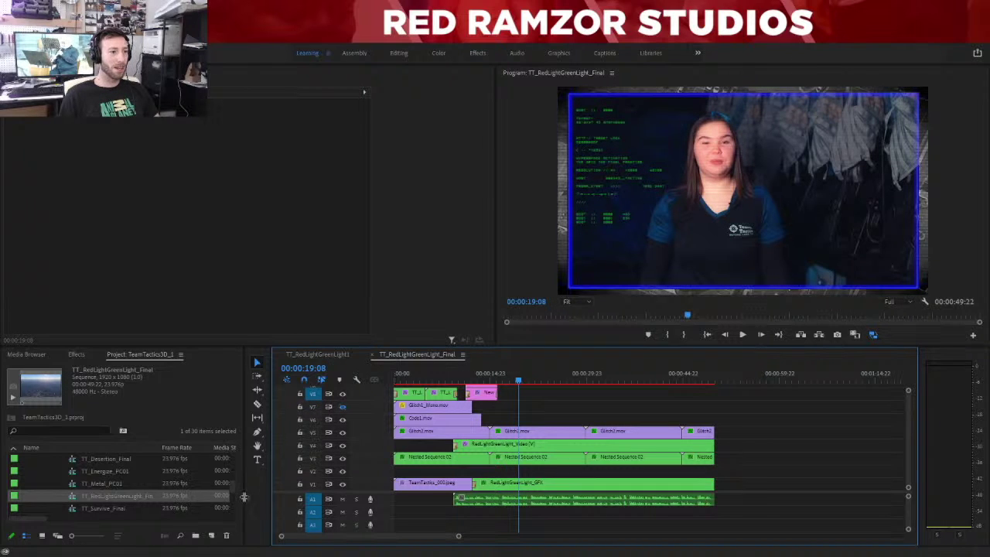
left_click(342, 460)
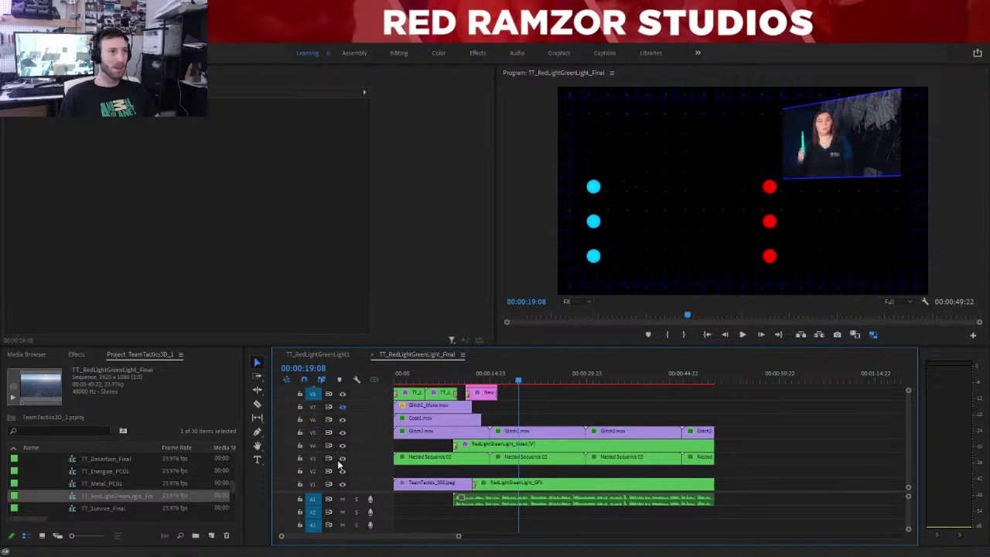
Inspect the first Glitch2.mov clip's effect settings and check the glitch track V5 in the opening and at 00:00:17:19.
left_click(416, 376)
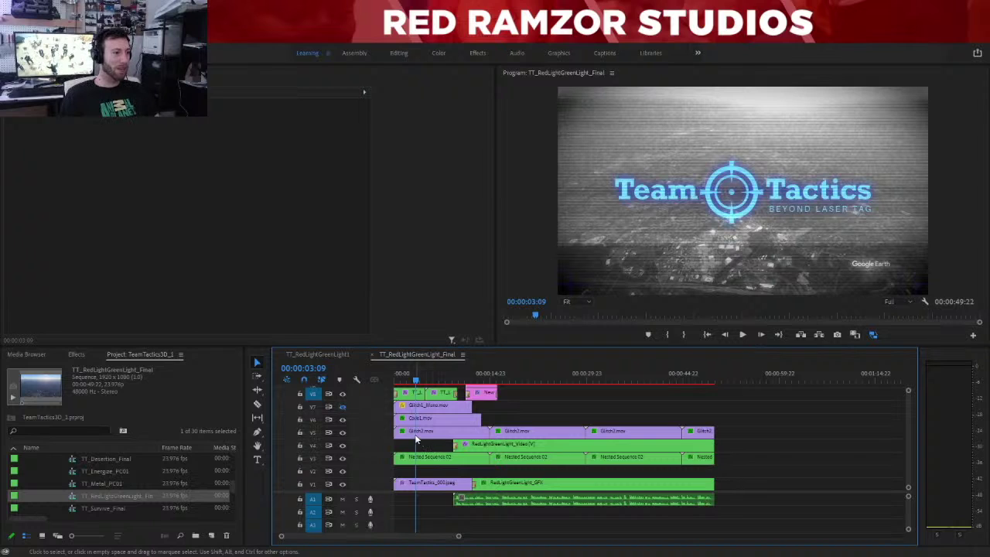
left_click(417, 432)
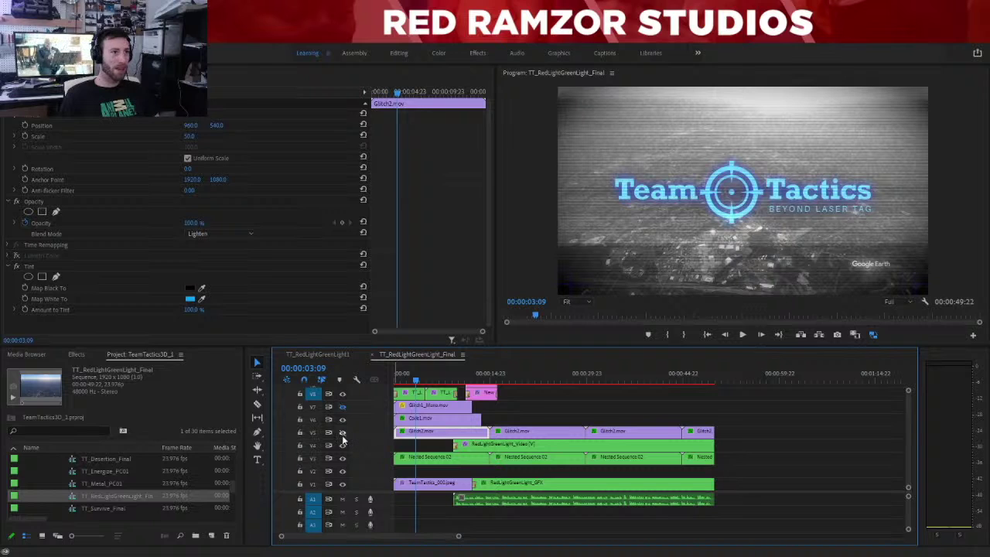
key("Up")
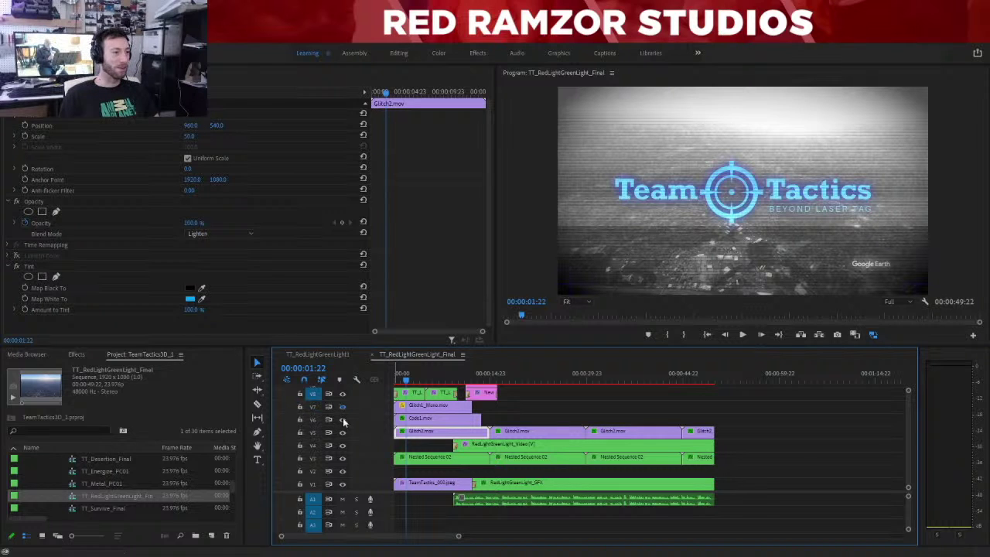
left_click(509, 379)
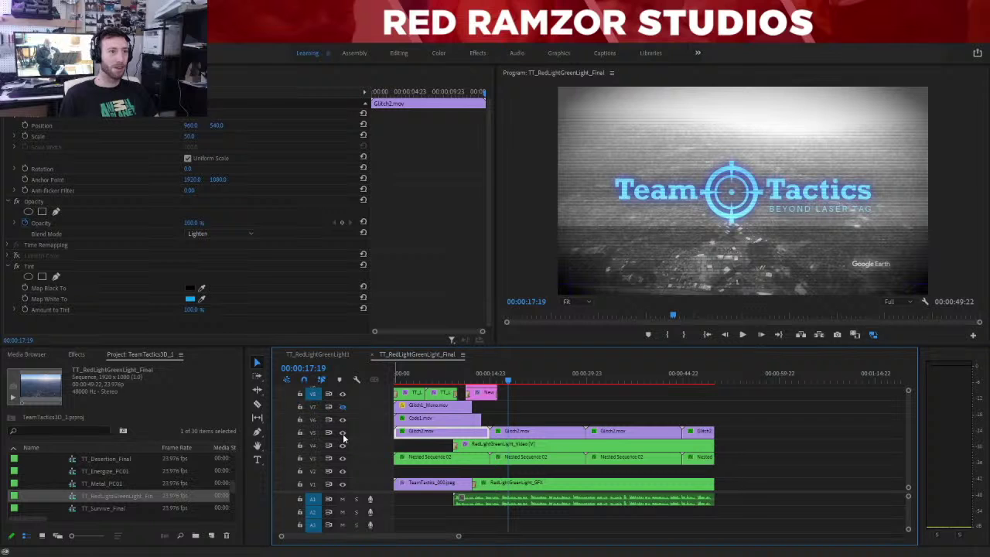
left_click(344, 435)
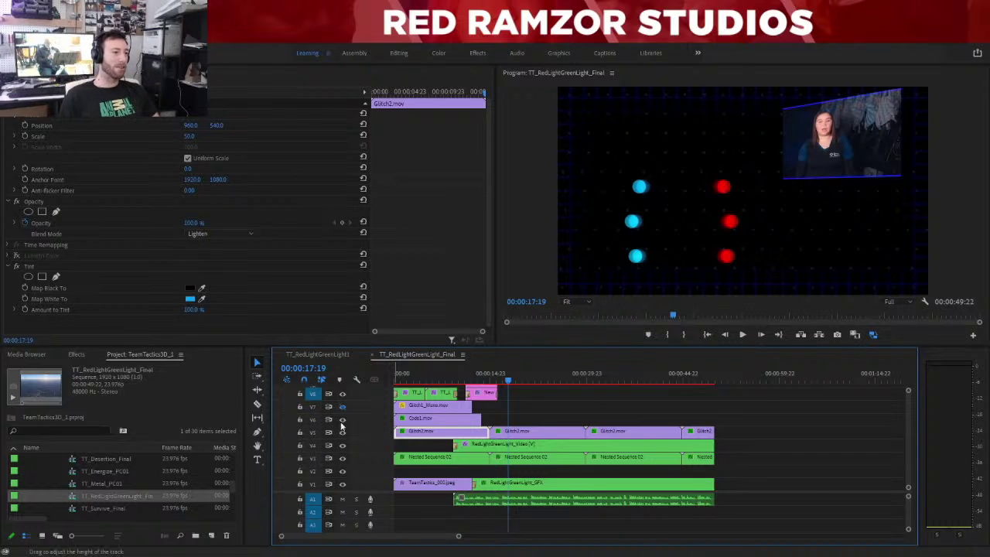
Check the Code1.mov track's visibility at 00:00:04:02, then preview the frames at 00:00:22:05 and 00:00:05:22.
left_click(422, 372)
left_click(344, 424)
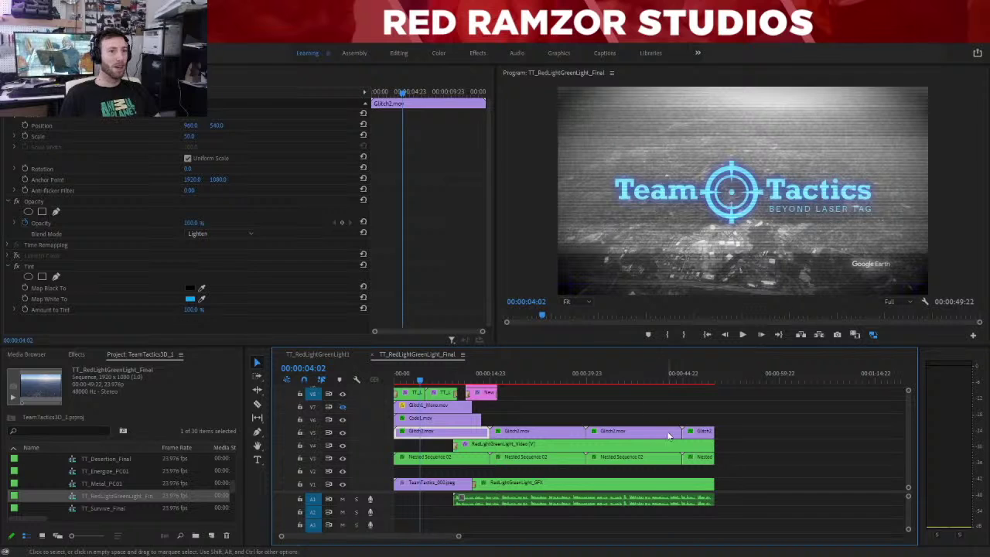
left_click(539, 379)
left_click_drag(539, 379, 537, 379)
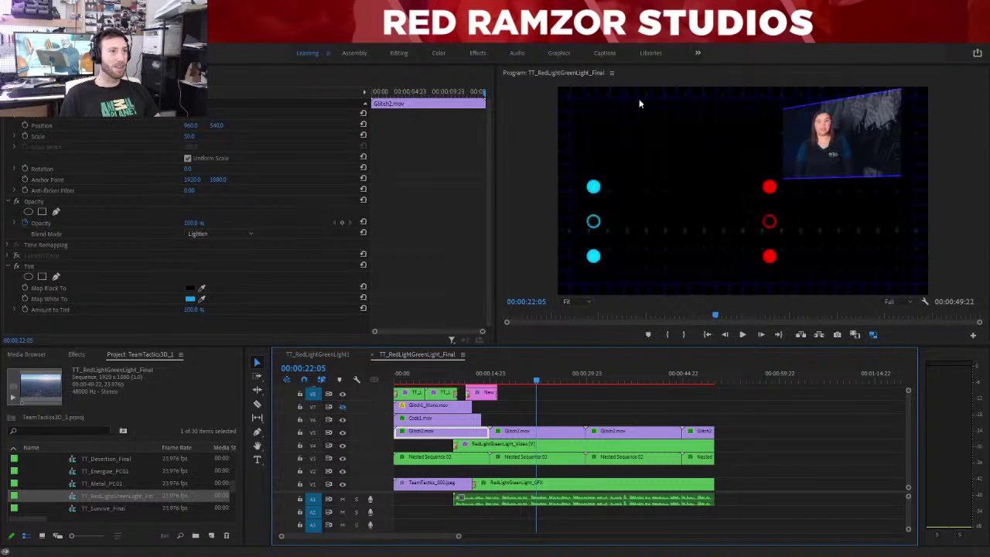
left_click(432, 375)
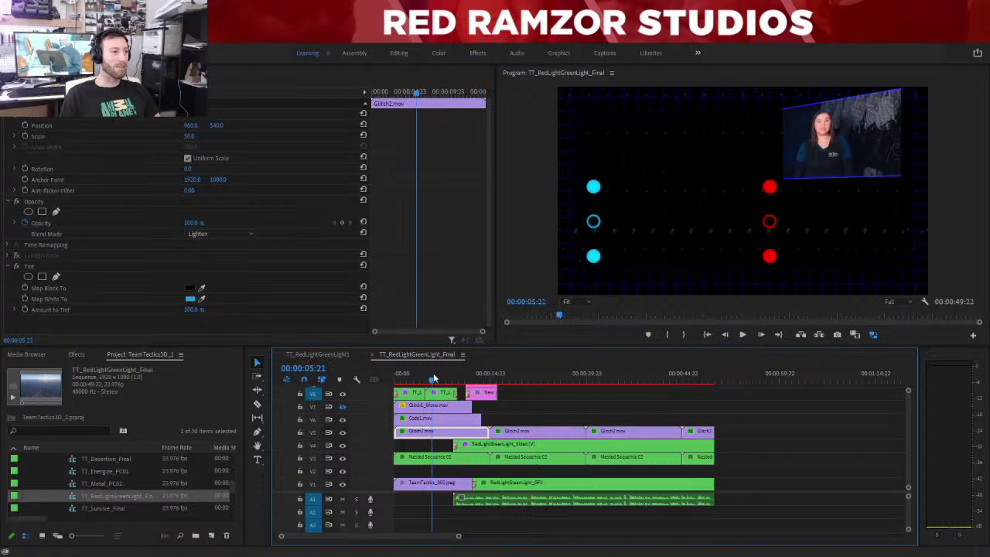
Show the Glitch1_Mono.mov track V7 again and preview the frames at 00:00:02:17 and 00:00:06:08.
left_click(343, 408)
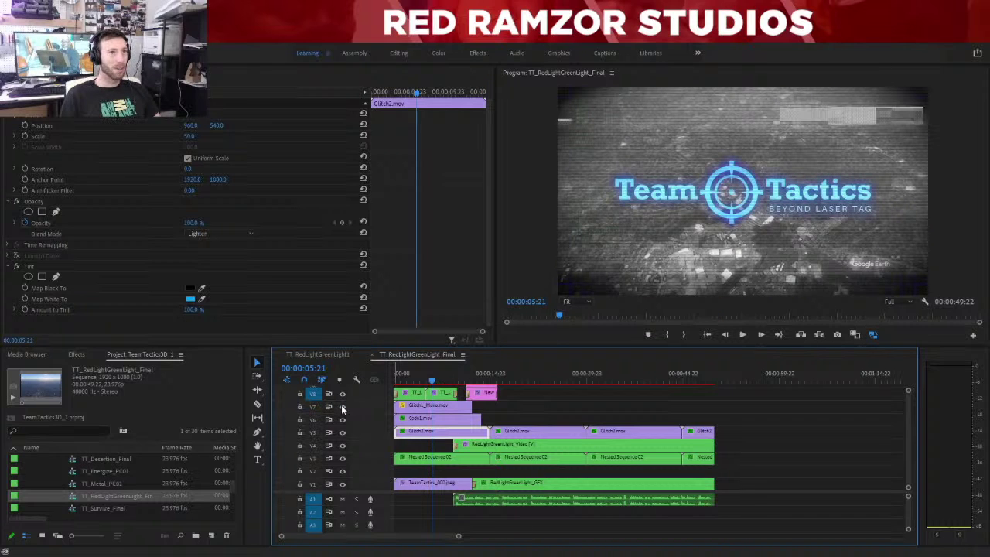
left_click(411, 375)
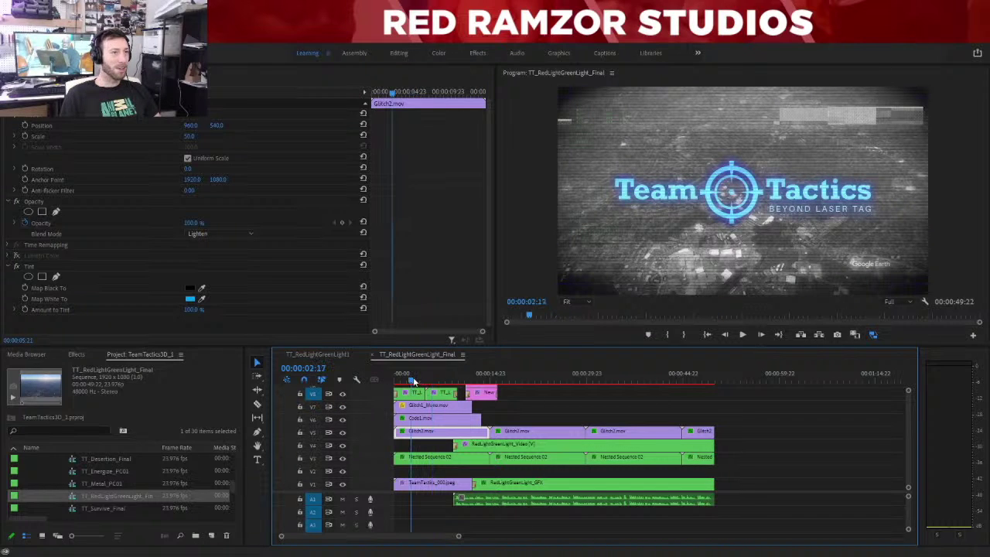
left_click(435, 372)
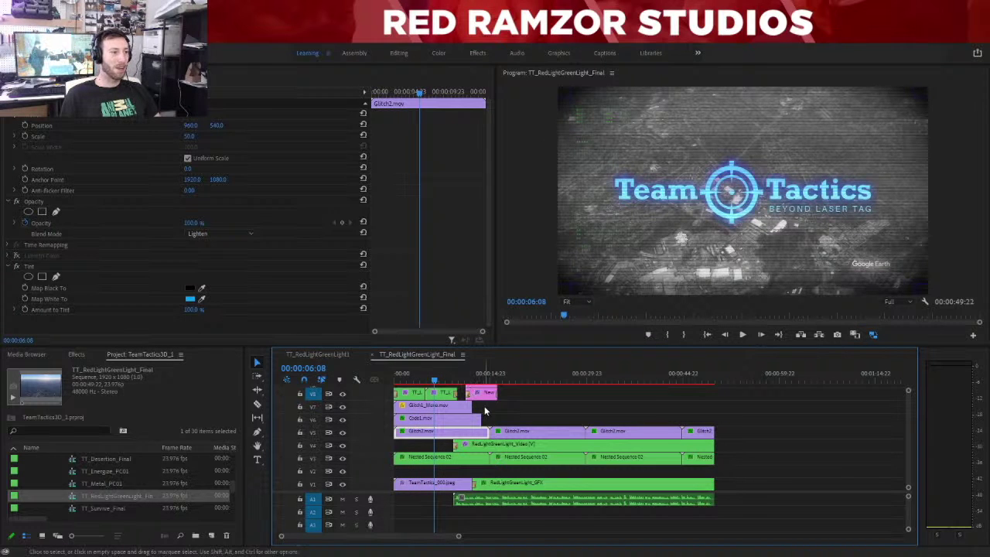
Delete the Glitch1_Mono.mov clip from track V7 and shift the title and graphic clips above it down one track.
left_click(442, 406)
key("Delete")
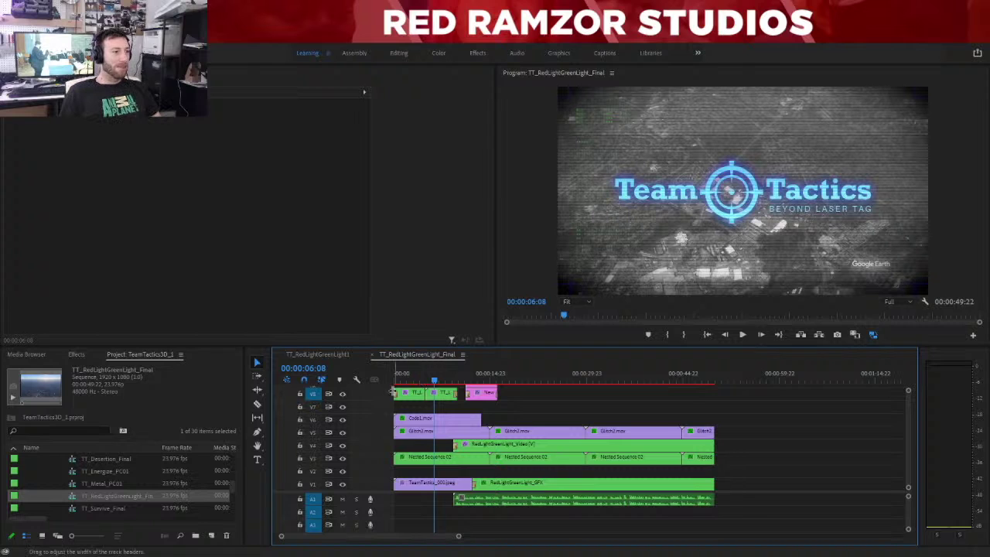
left_click(312, 394)
left_click(312, 408)
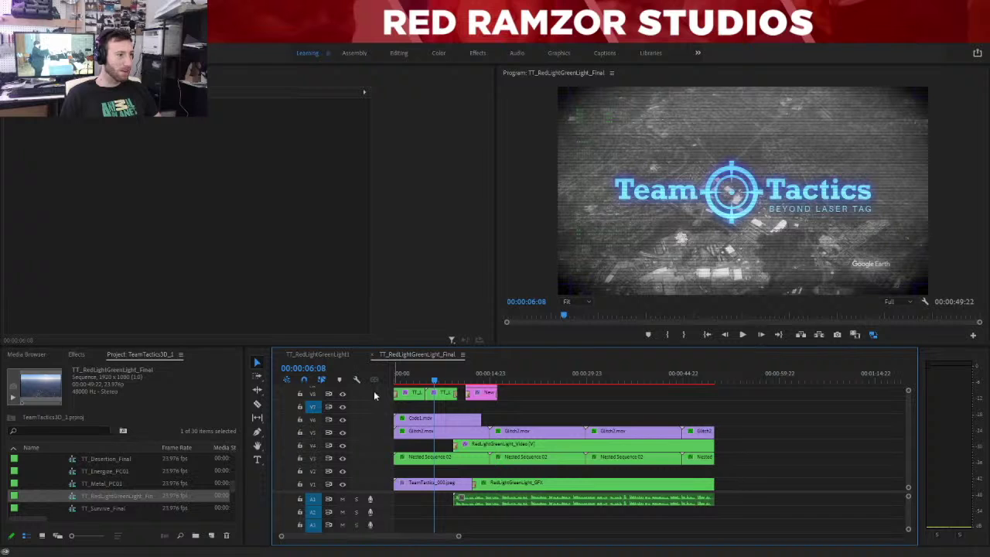
scroll(910, 419, "up", 2)
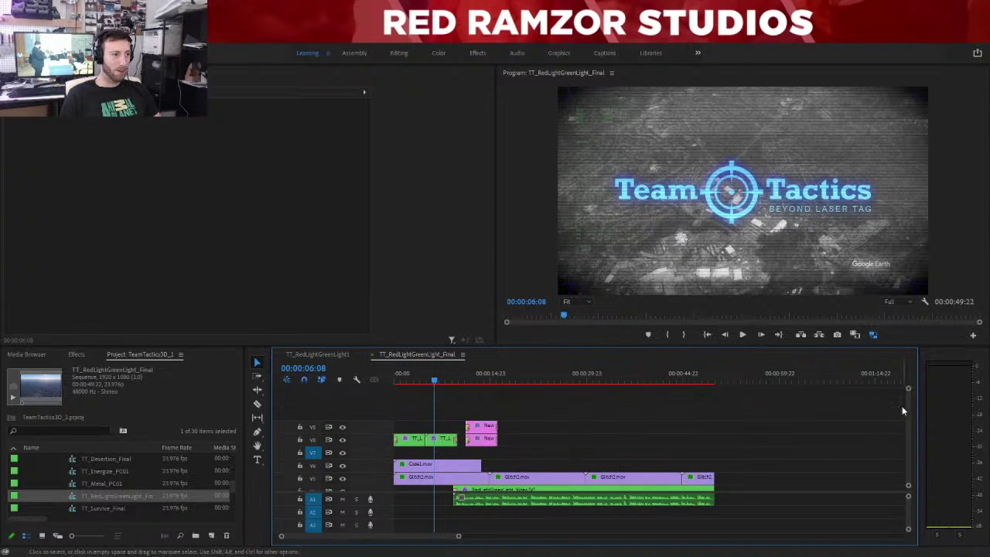
left_click_drag(532, 418, 416, 442)
key("alt+Down")
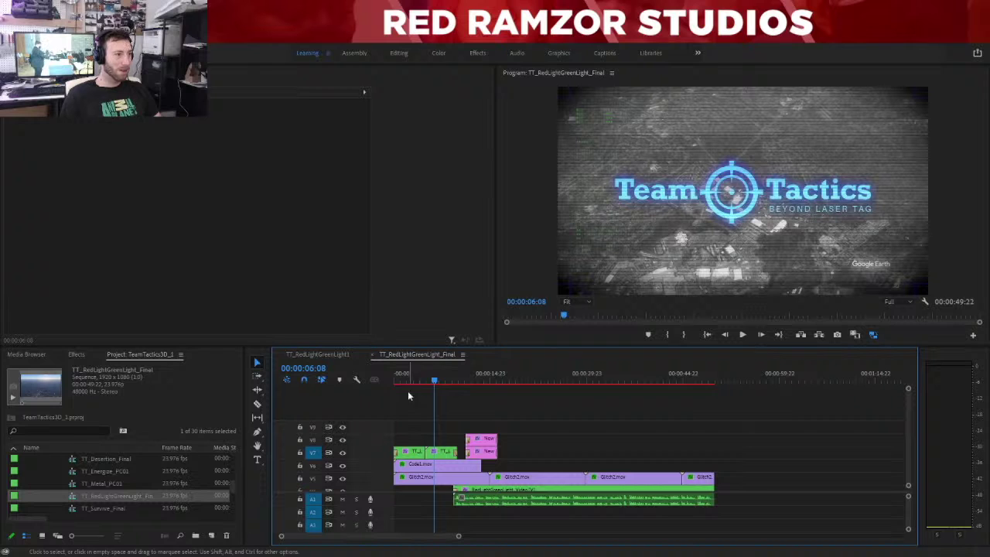
Inspect the uniHacker Text settings of the graphic clip on V8 at 00:00:13:13, then preview the title's animation at 00:00:11:17.
left_click(342, 454)
left_click(481, 376)
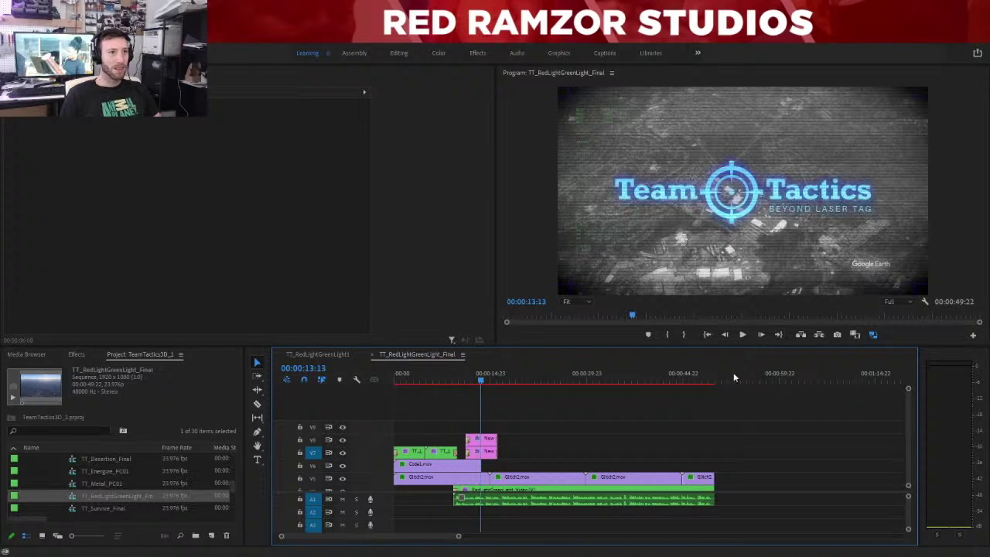
scroll(906, 422, "down", 3)
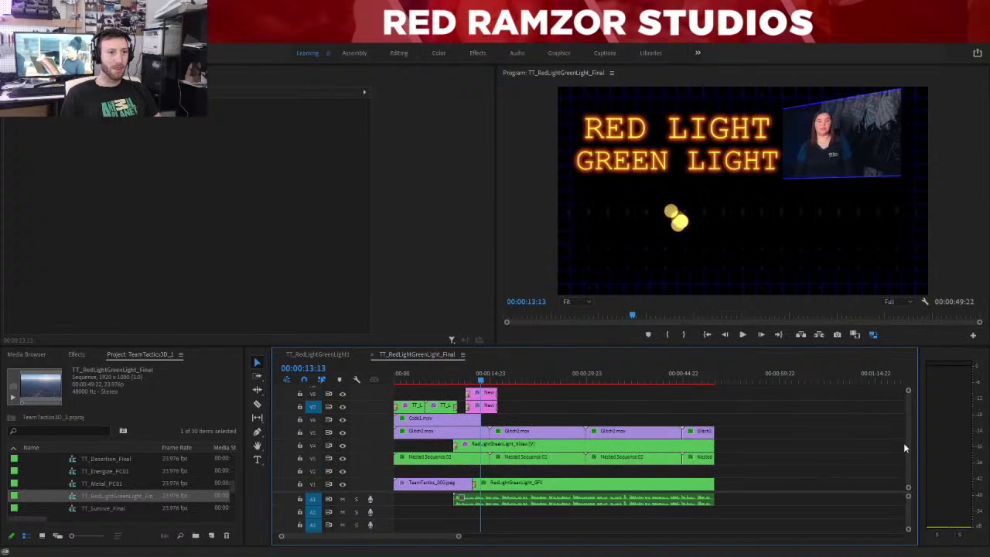
left_click(478, 395)
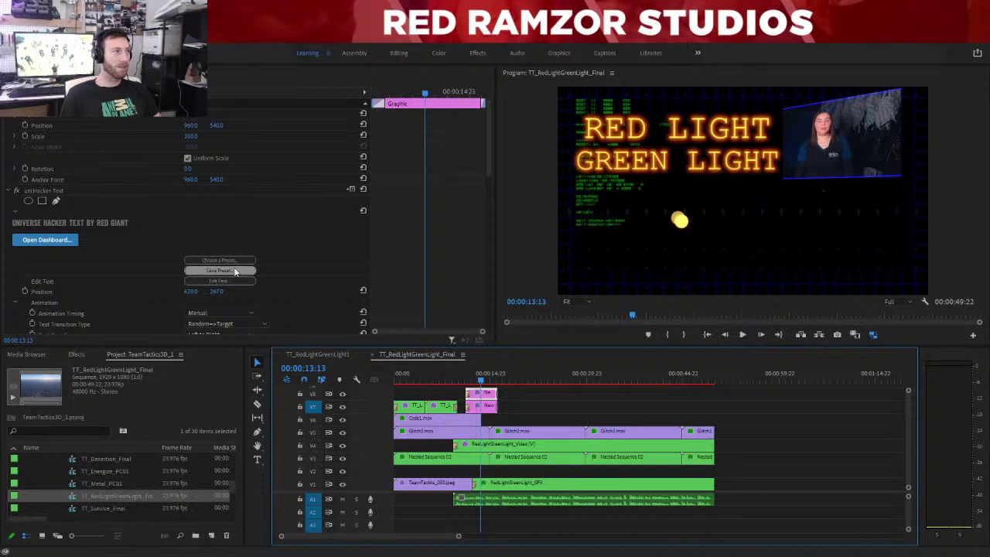
scroll(104, 211, "down", 2)
scroll(131, 217, "up", 2)
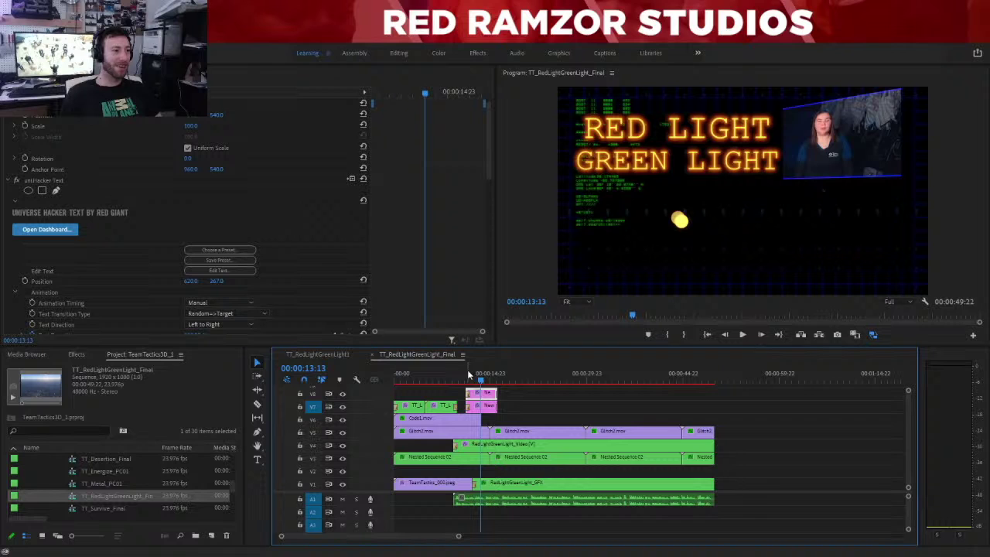
left_click_drag(466, 375, 470, 381)
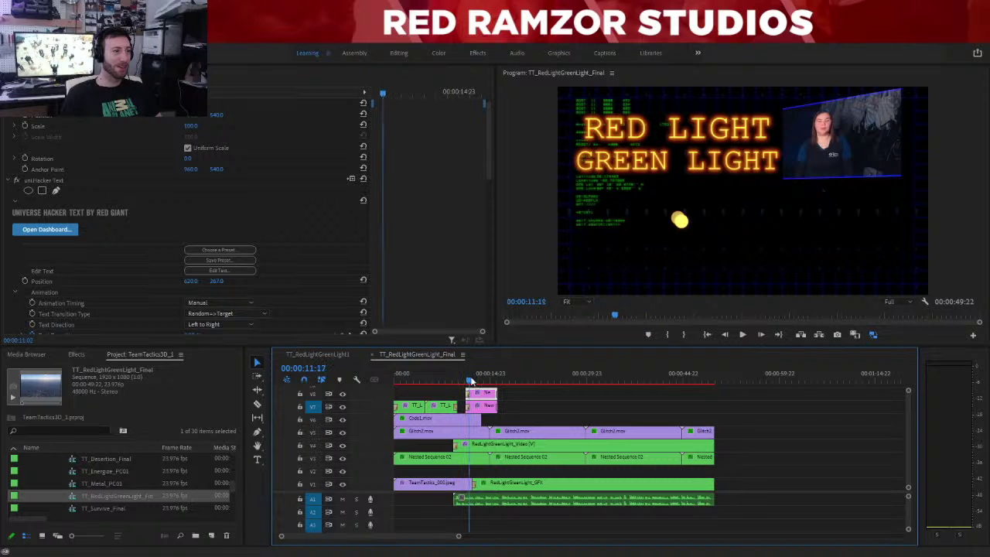
left_click(568, 414)
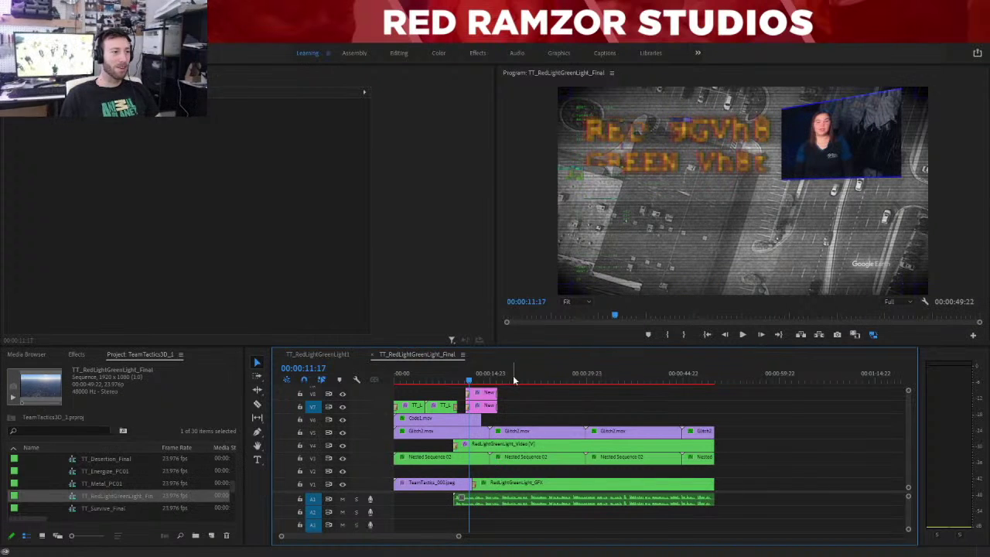
Check the visibility of the RedLightGreenLight_Video track V4 at 00:00:18:09.
left_click(512, 379)
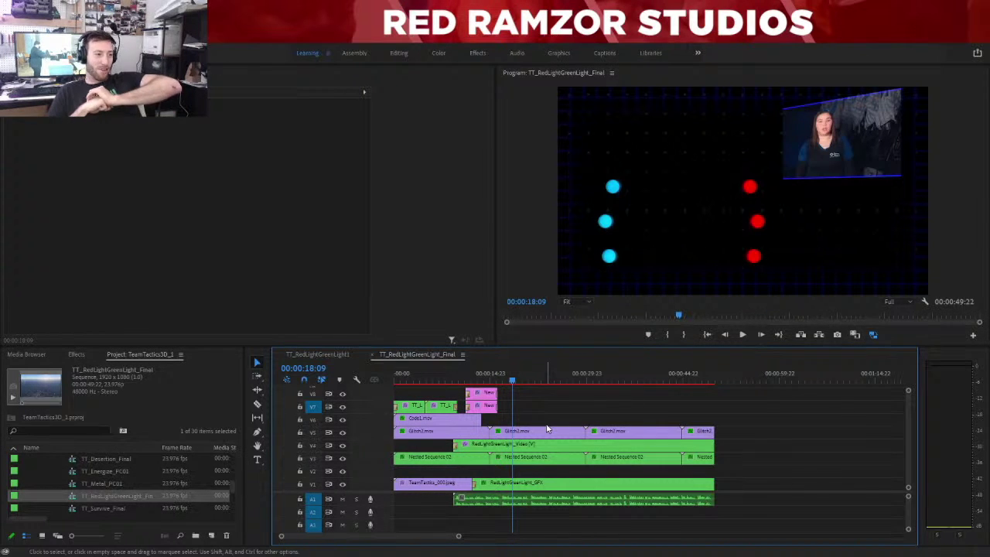
left_click(343, 447)
left_click(343, 446)
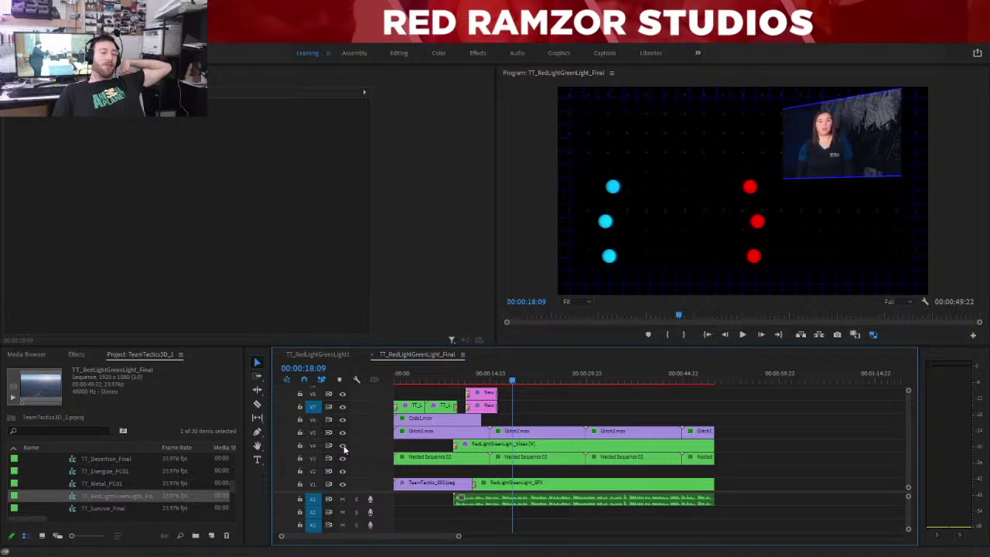
left_click(344, 447)
left_click(343, 446)
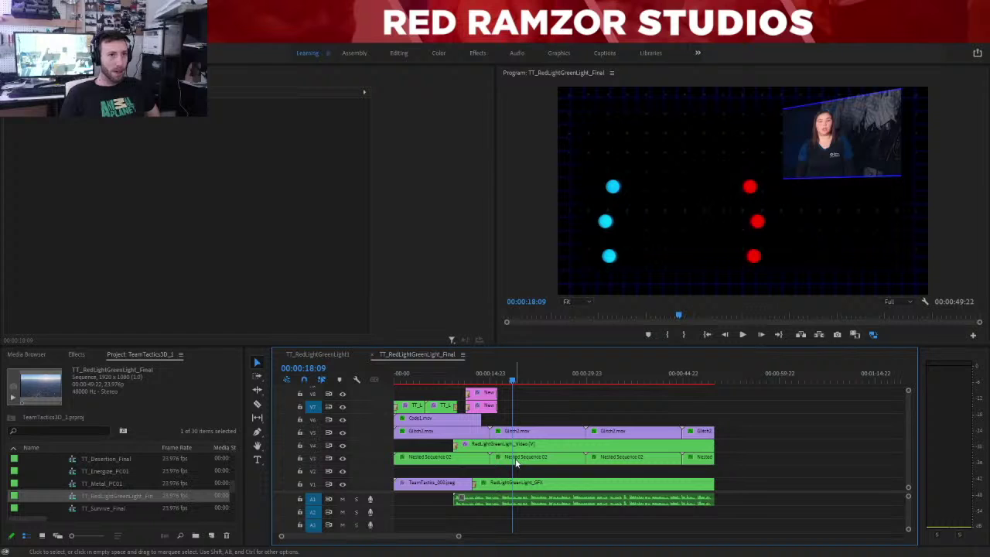
Inspect the effect settings of the RedLightGreenLight_Video clip and of the RedLightGreenLight_GFX clip on V1.
left_click(541, 448)
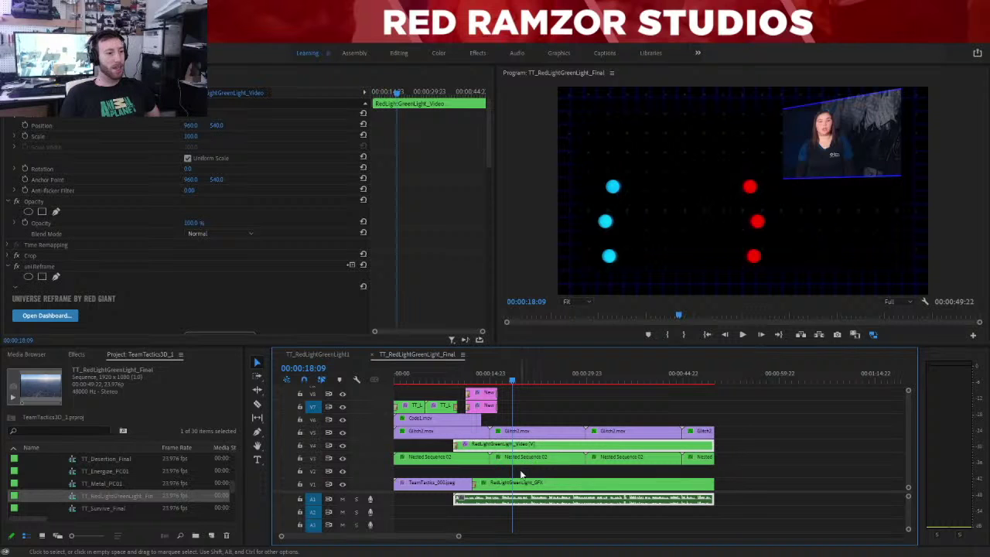
left_click(525, 486)
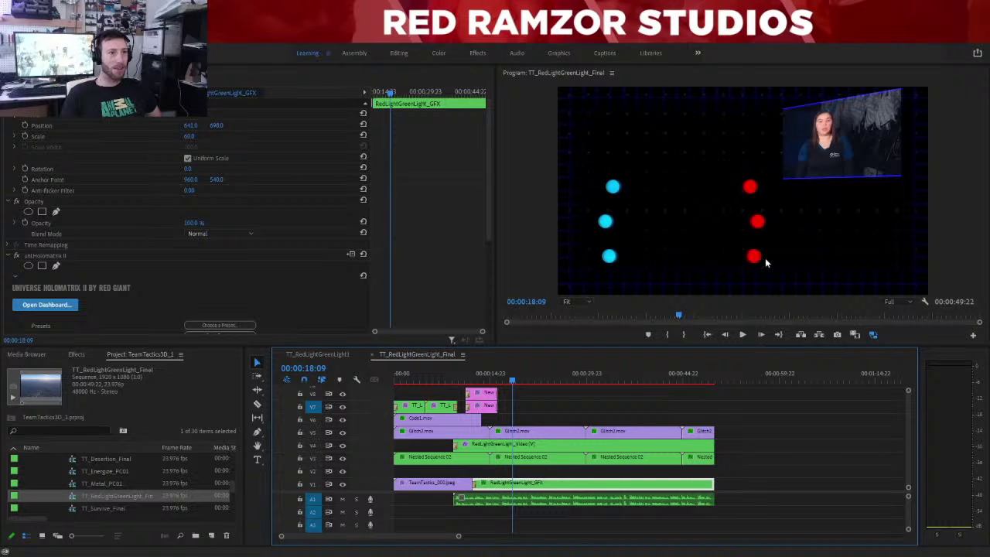
left_click(818, 453)
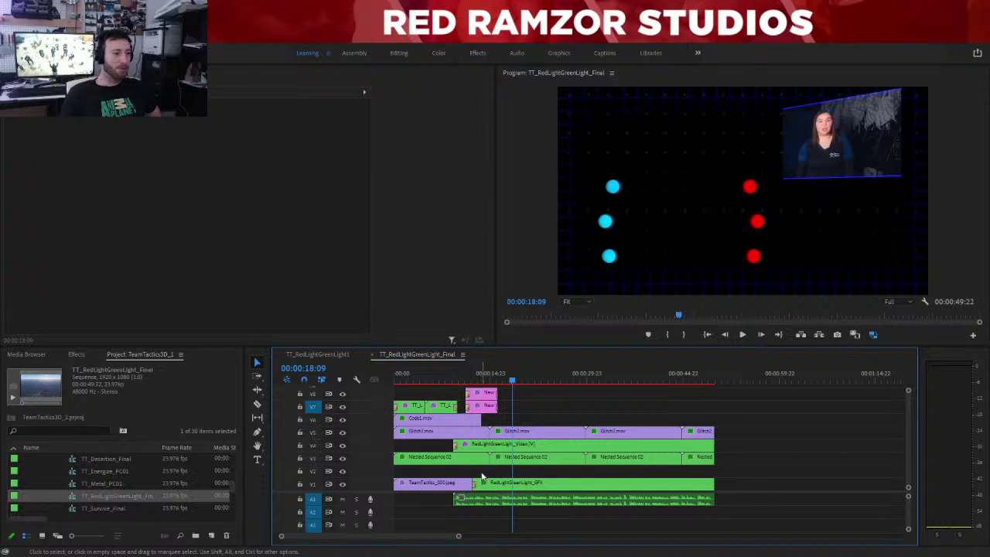
Open the nested RedLightGreenLight_GFX sequence and delete all its CircleGlow.mov video clips, keeping the voice audio.
double_click(550, 482)
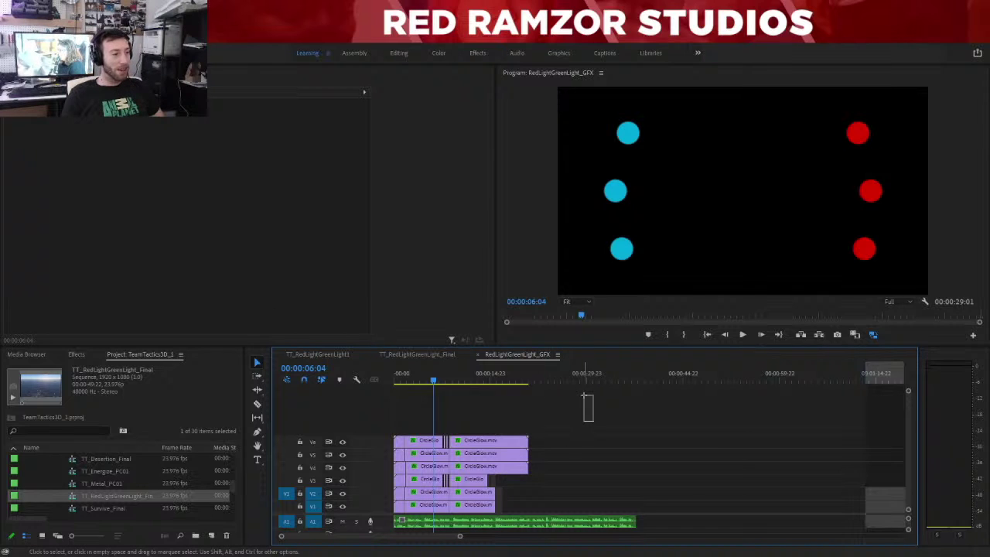
left_click_drag(583, 422, 393, 511)
key("Delete")
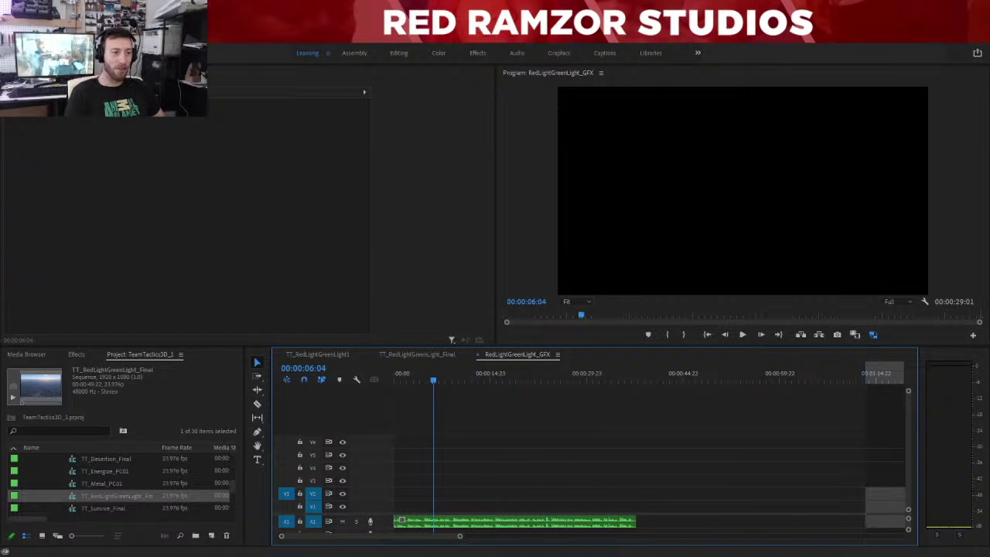
Listen to the opening seconds of the RedLightGreenLight_GFX audio from the start, replaying it once.
left_click(400, 375)
left_click_drag(400, 376, 392, 376)
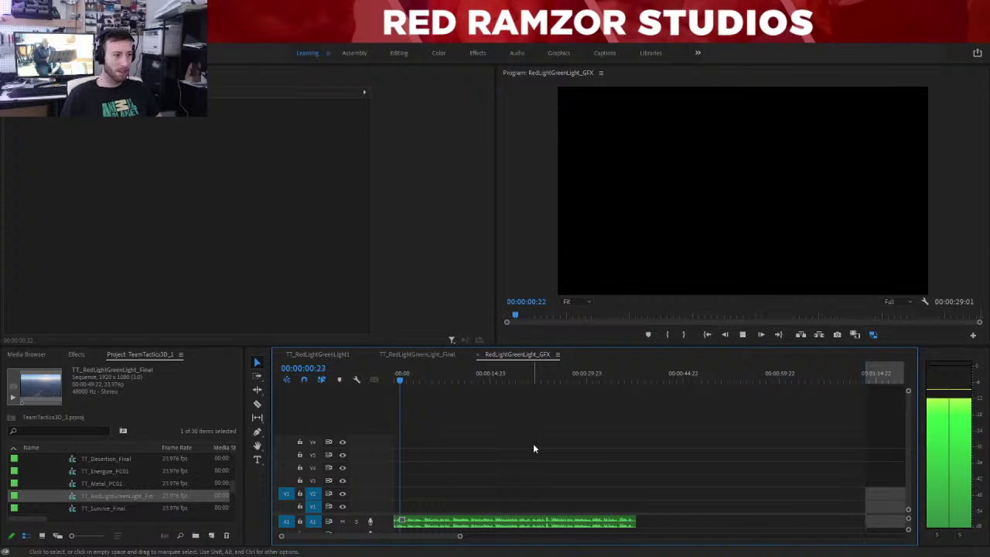
key("space")
key("Home")
key("space")
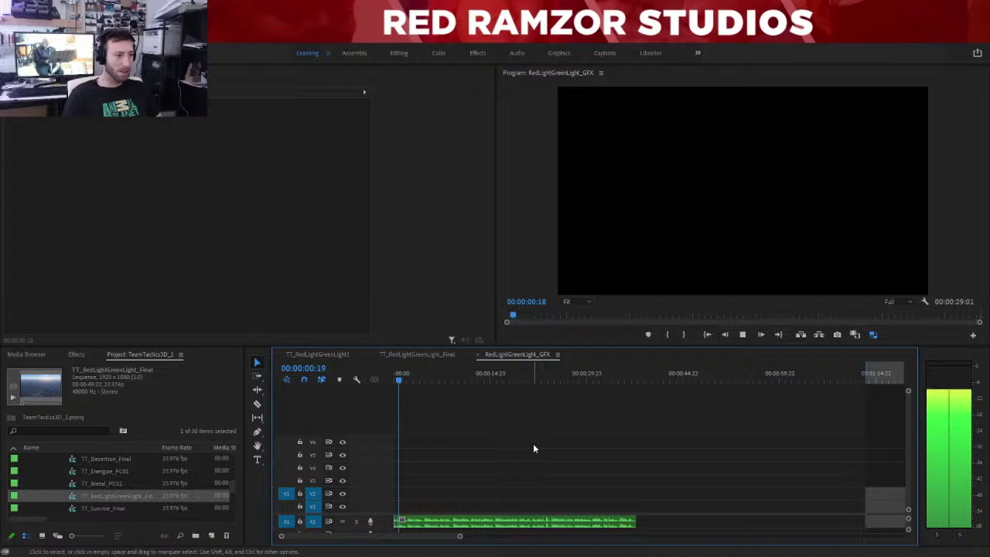
key("space")
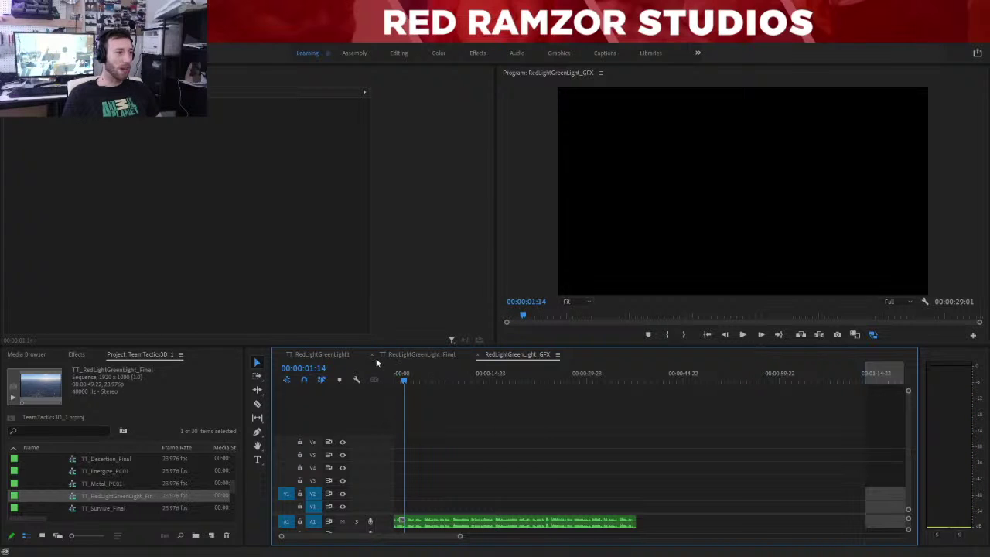
Review the GFX clip in TT_RedLightGreenLight_Final, then return to RedLightGreenLight_GFX and play its whole audio from the start.
left_click(418, 355)
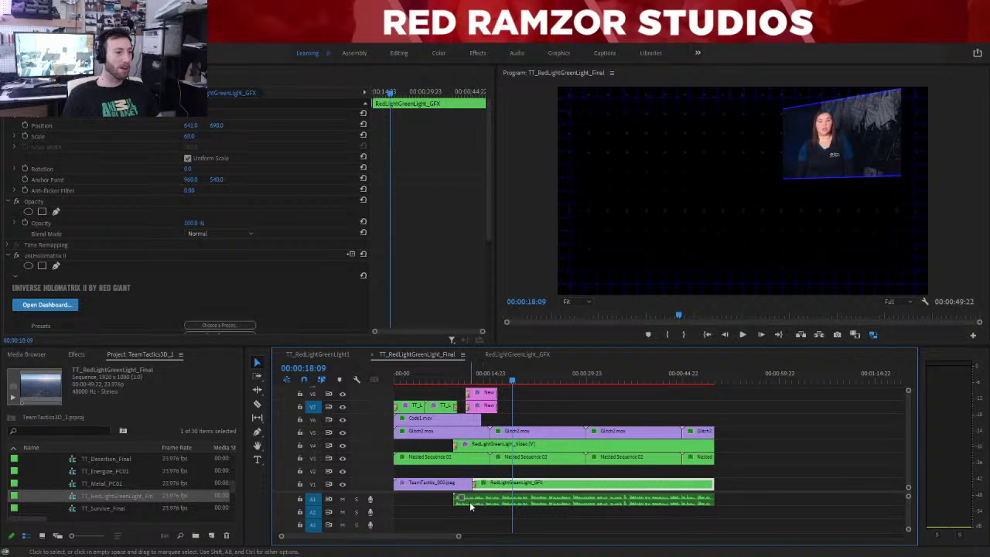
left_click(538, 354)
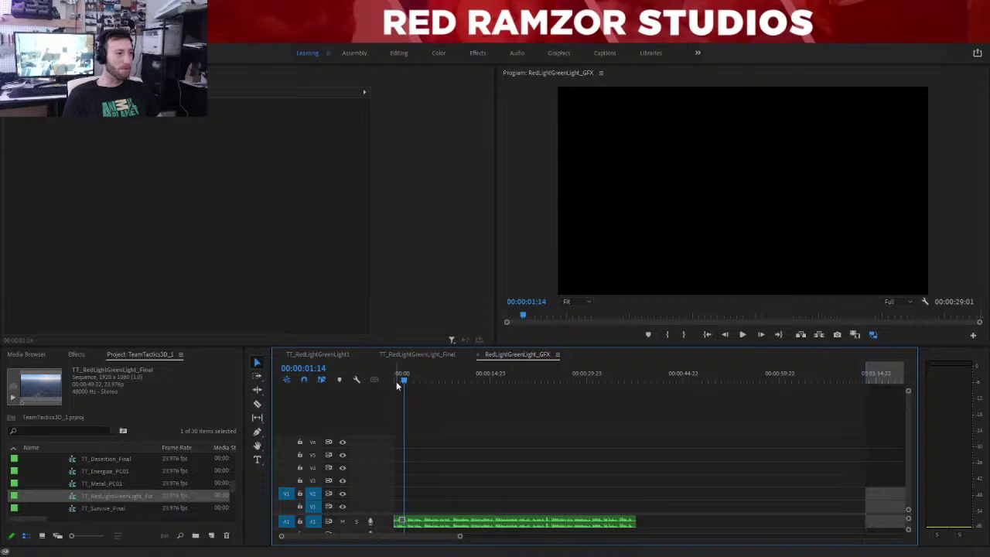
left_click_drag(403, 381, 395, 379)
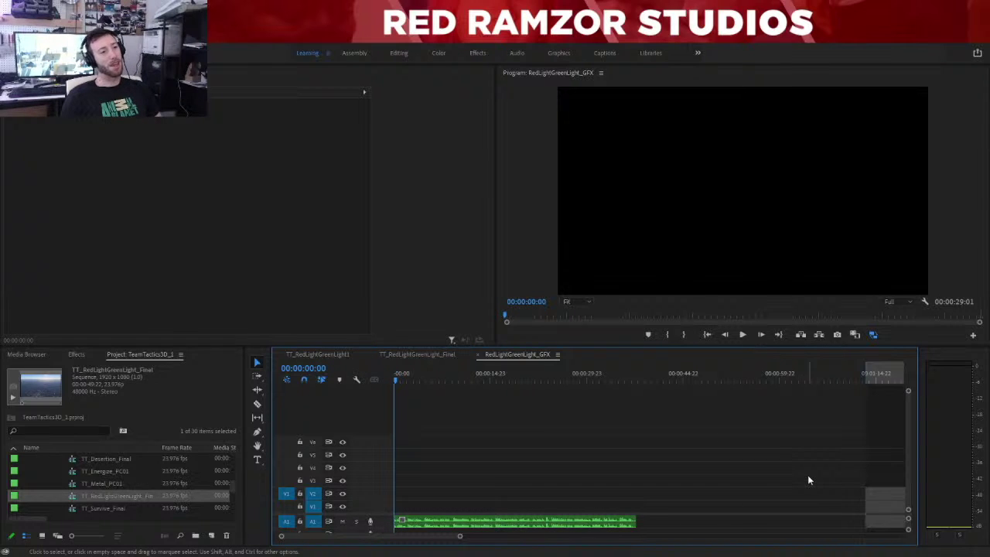
key("space")
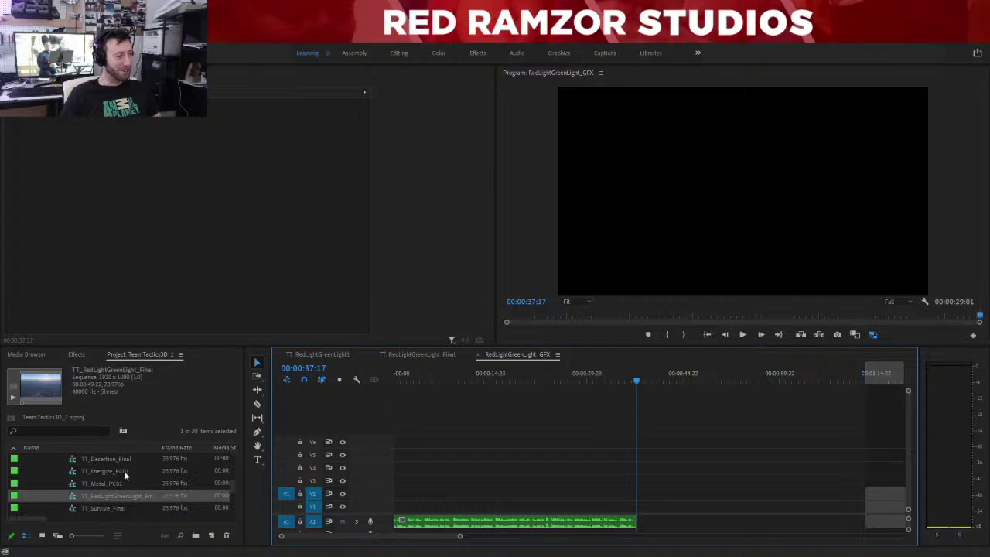
Find the Alliance_GFX sequence in the project bins, open it and scrub through its circle animation to 00:00:10:01.
scroll(118, 498, "up", 3)
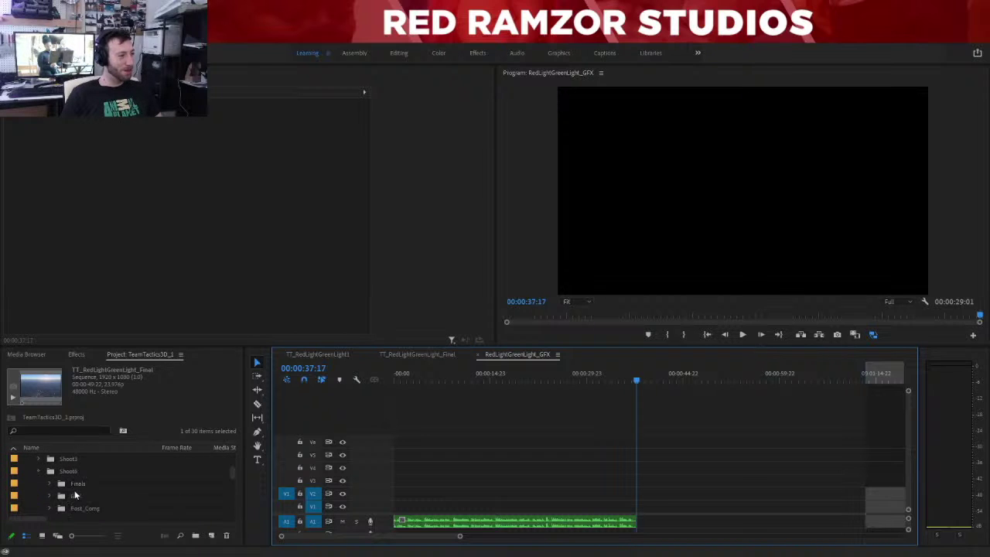
scroll(47, 482, "up", 1)
left_click(28, 472)
scroll(48, 491, "down", 1)
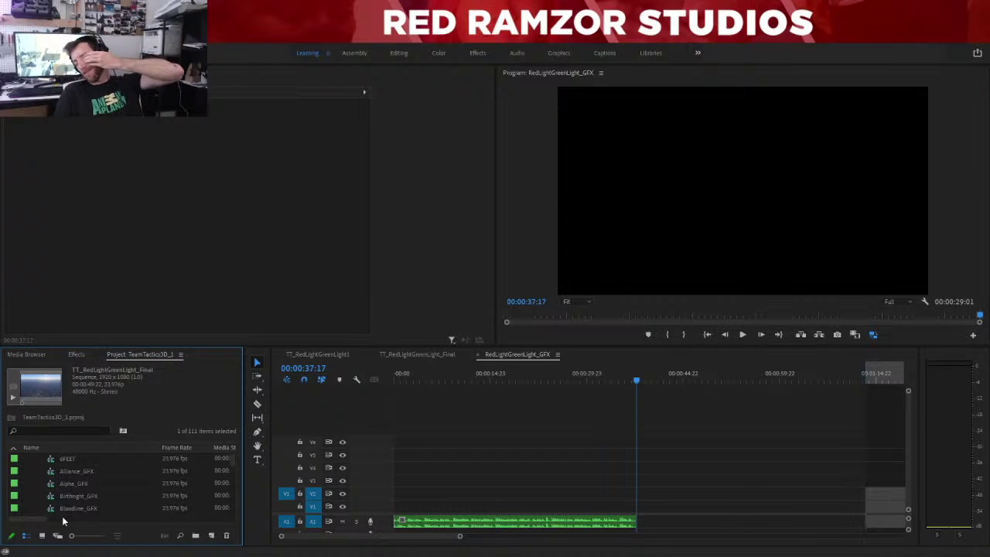
left_click(59, 470)
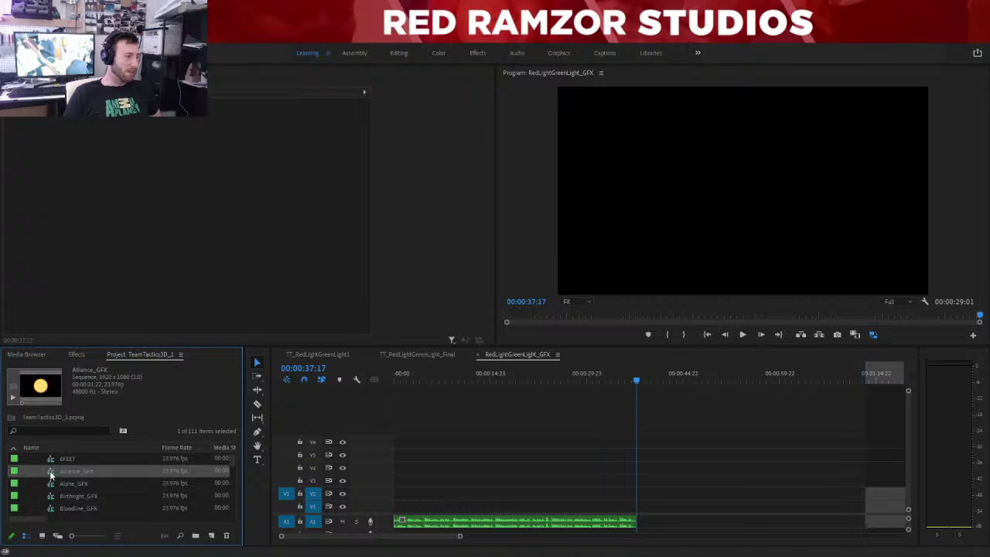
double_click(54, 476)
left_click_drag(418, 379, 525, 383)
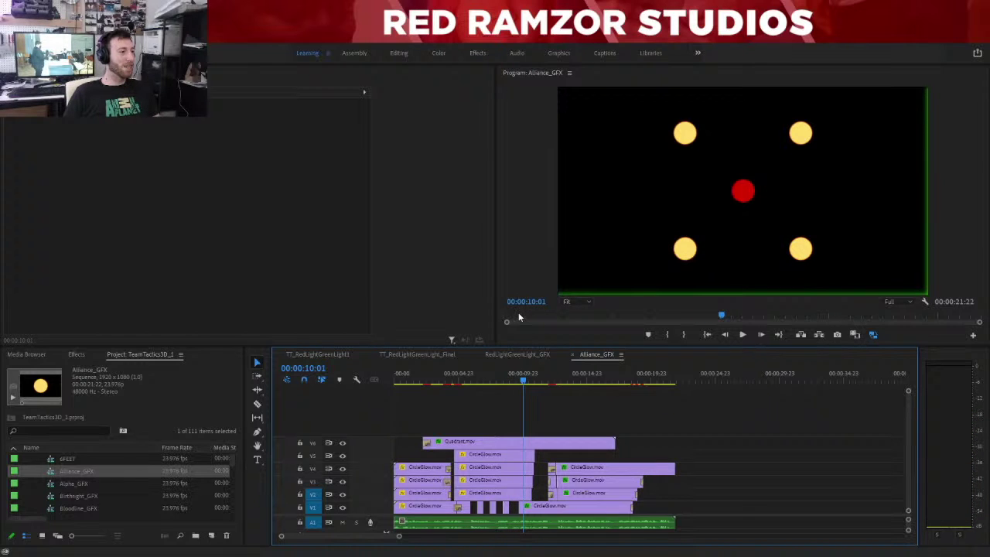
Play RedLightGreenLight_GFX from the start to 00:00:04:02, then return to the Alliance_GFX sequence.
left_click(517, 353)
key("space")
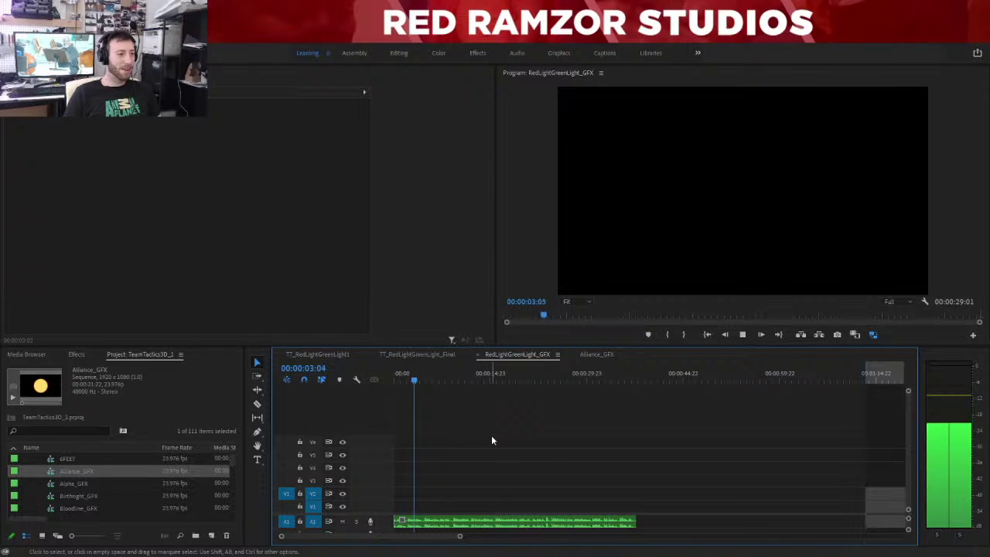
key("space")
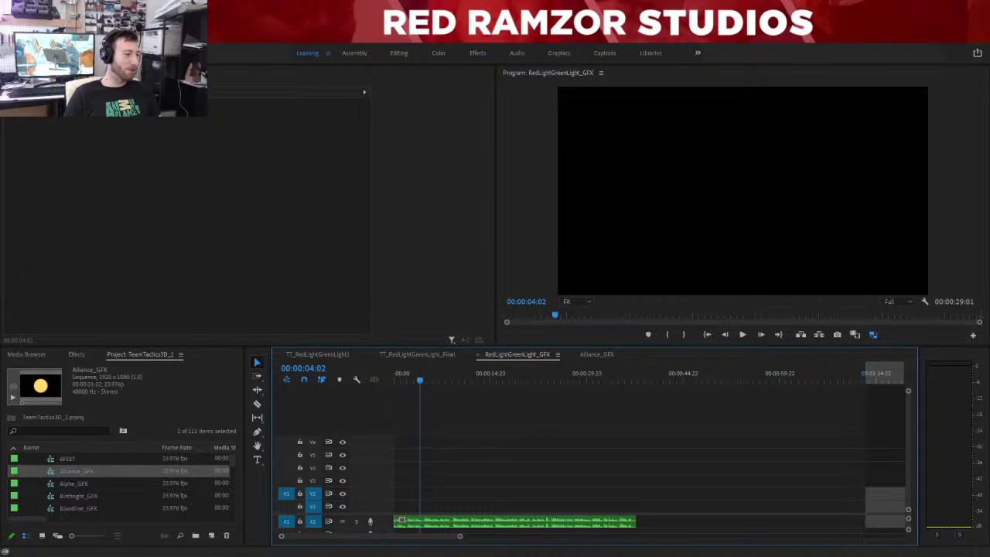
left_click(598, 355)
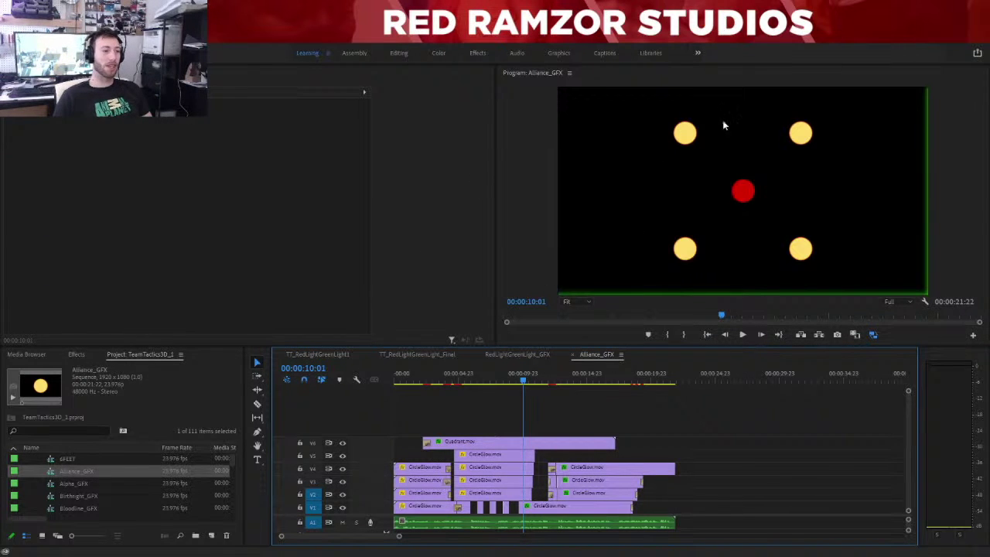
Copy the CircleGlow.mov clips around 00:00:09:23 in Alliance_GFX and paste them at the start of RedLightGreenLight_GFX.
left_click_drag(494, 378, 522, 379)
left_click_drag(517, 512, 467, 461)
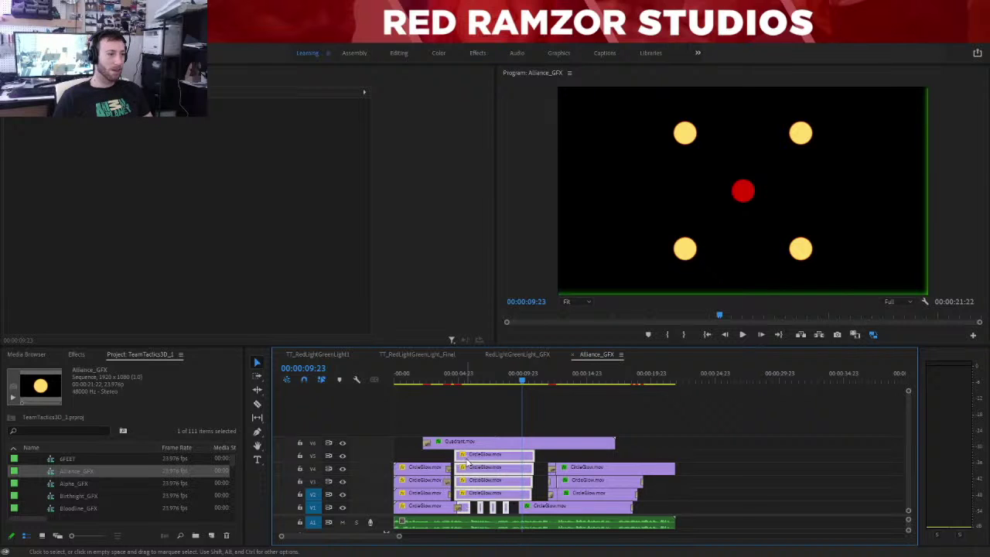
left_click(506, 359)
left_click_drag(433, 379, 392, 379)
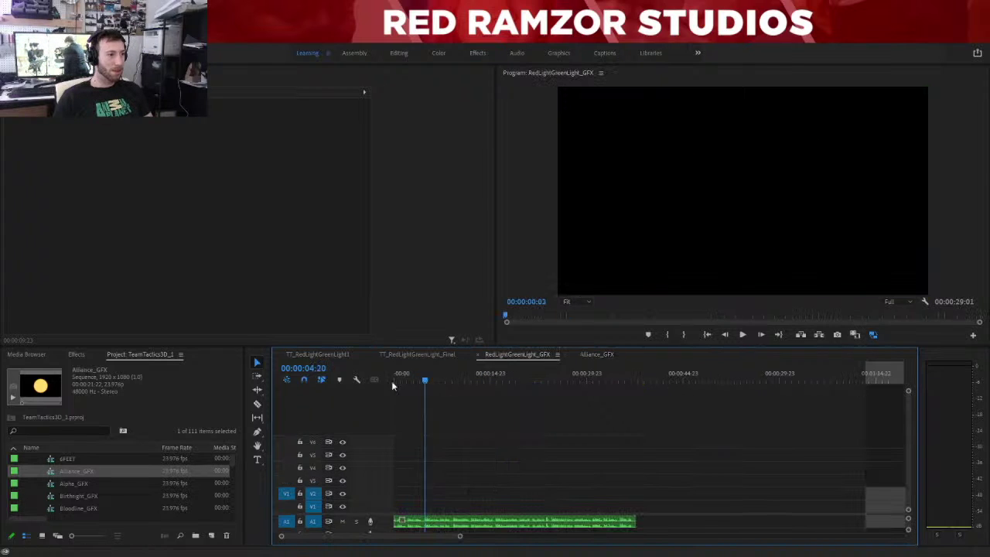
key("ctrl+v")
Play the pasted circle animation against the audio from the start of RedLightGreenLight_GFX, and replay it once.
left_click(530, 426)
key("Home")
key("equal")
key("equal")
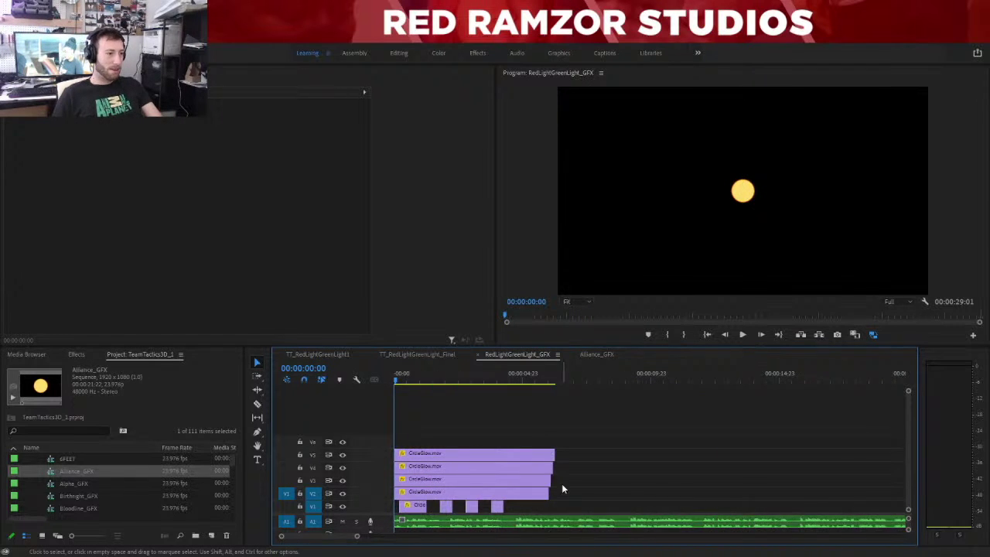
key("equal")
key("equal")
key("space")
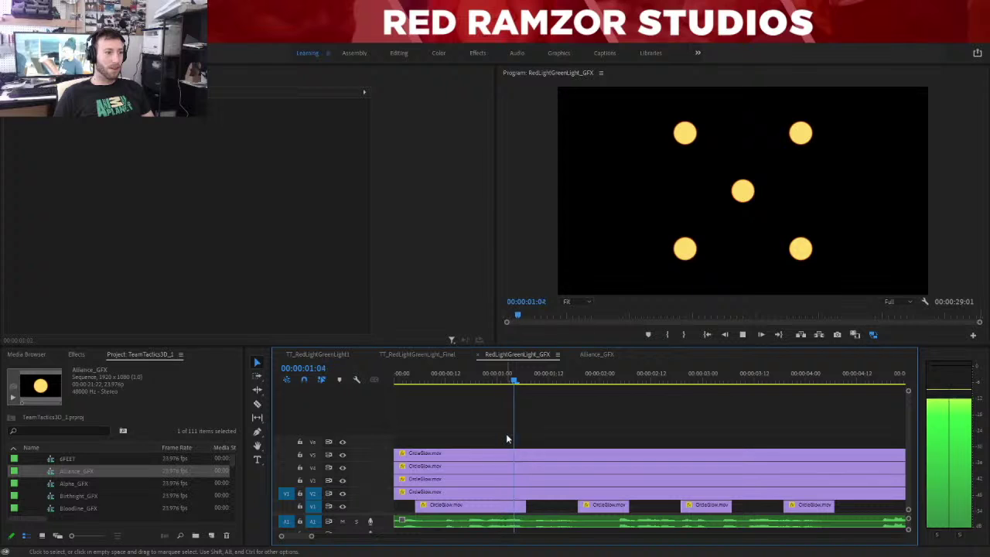
key("space")
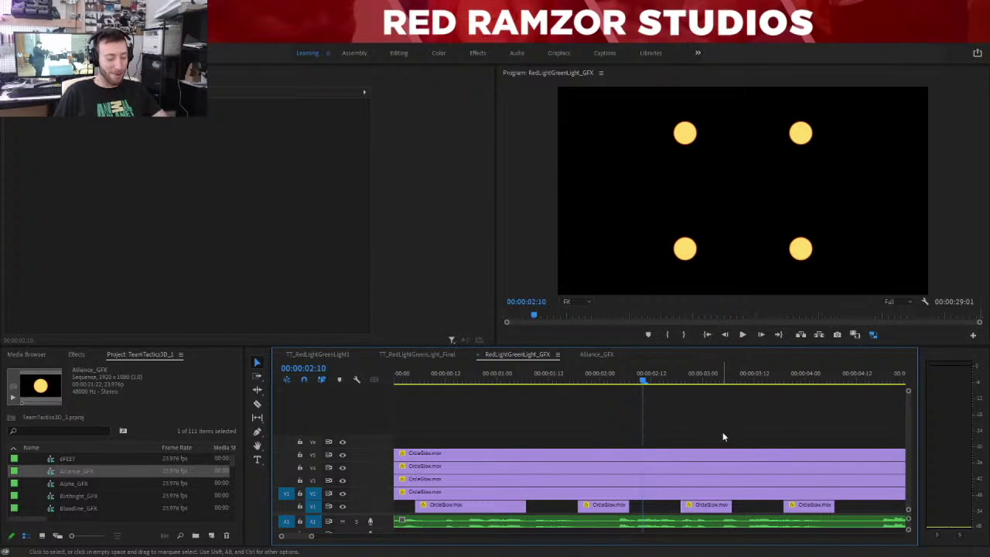
key("backslash")
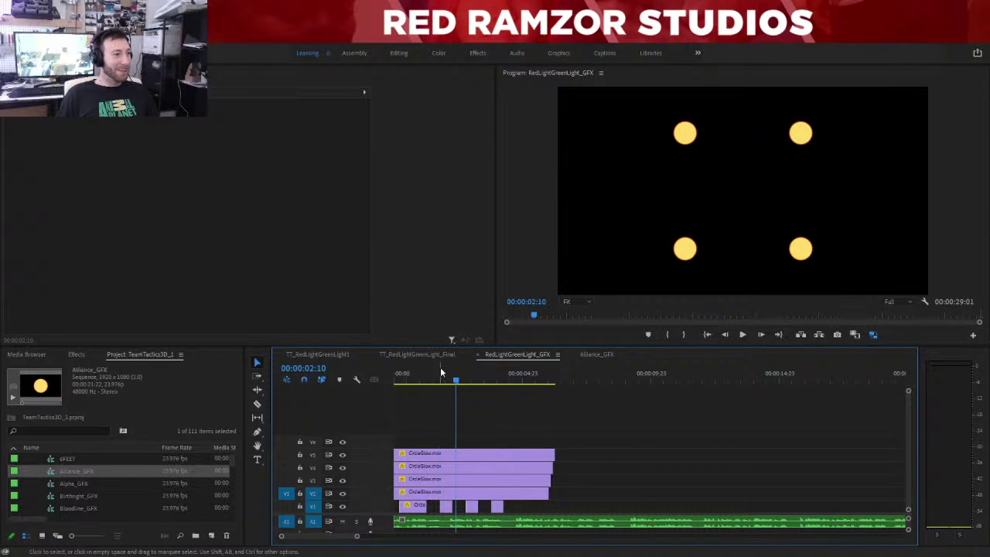
key("Home")
key("space")
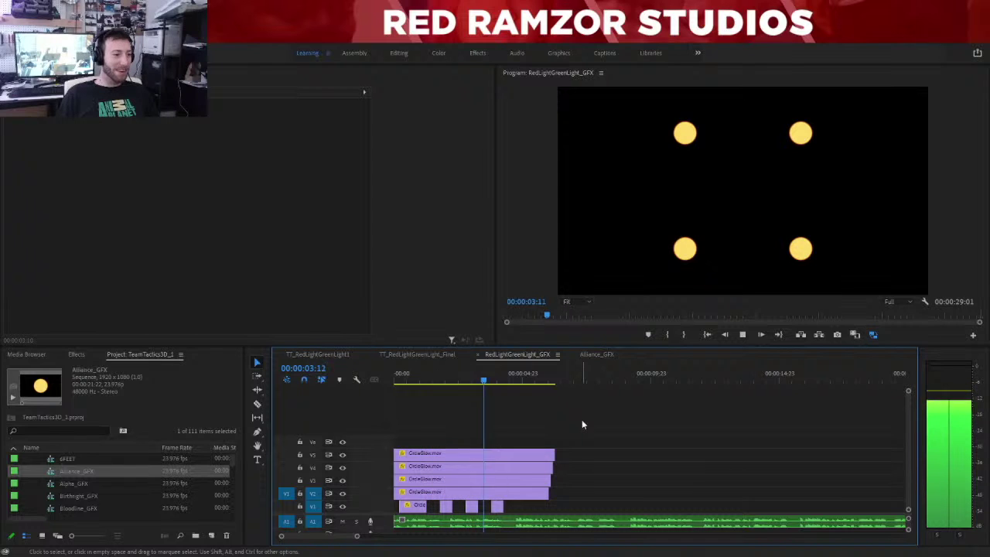
key("space")
Shift all pasted circle clips further along the timeline, then extend the starts of the clips on V2 to V5 about one second earlier.
left_click_drag(582, 421, 418, 510)
left_click_drag(450, 481, 549, 481)
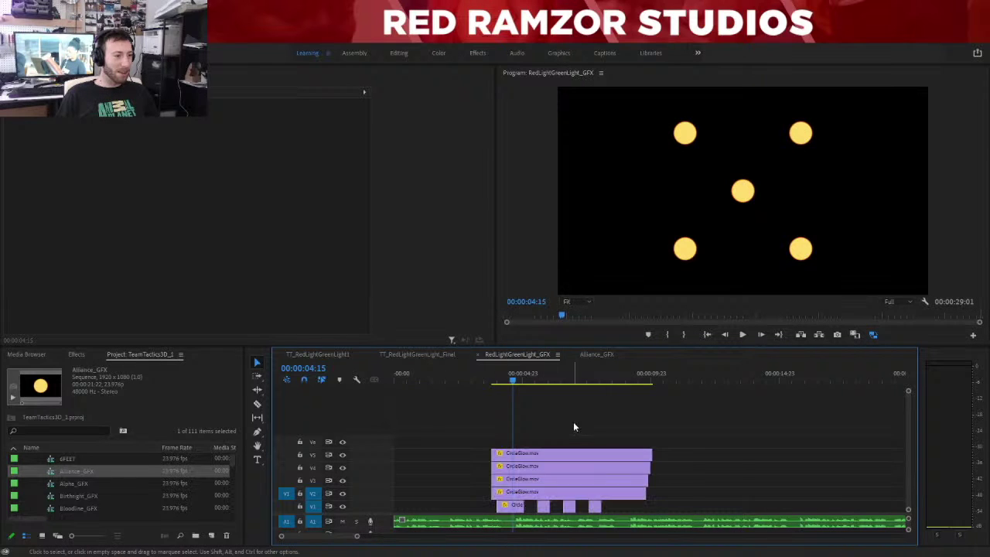
left_click_drag(456, 442, 495, 509)
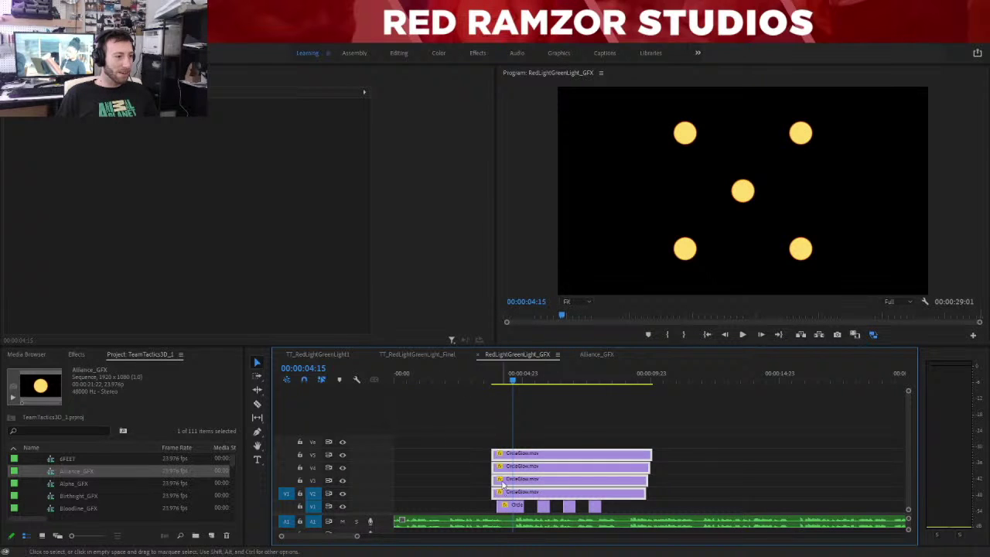
left_click_drag(368, 448, 437, 448)
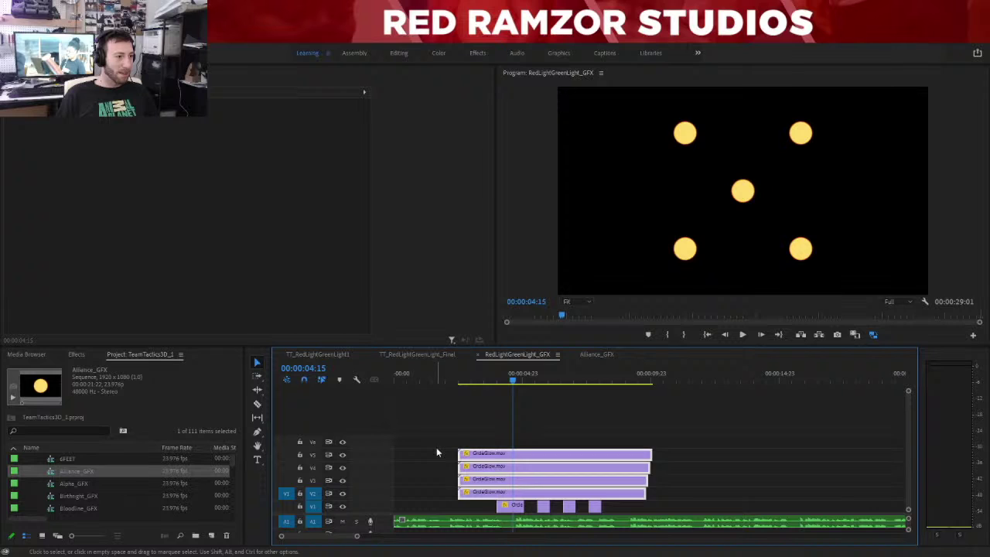
Extend the start of the first circle clip on V1 and shift the V1 clips to line up with the stack above.
left_click_drag(496, 507, 462, 506)
left_click(496, 508)
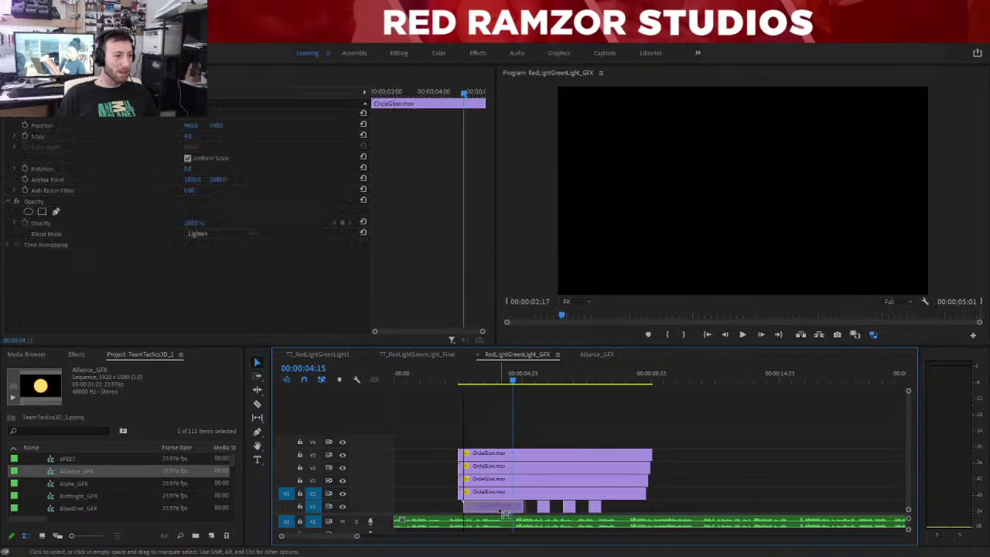
left_click(617, 507)
left_click_drag(617, 508, 482, 510)
Split all circle clips at 00:00:03:17 and move the pieces before the cut to the start of the sequence.
key("c")
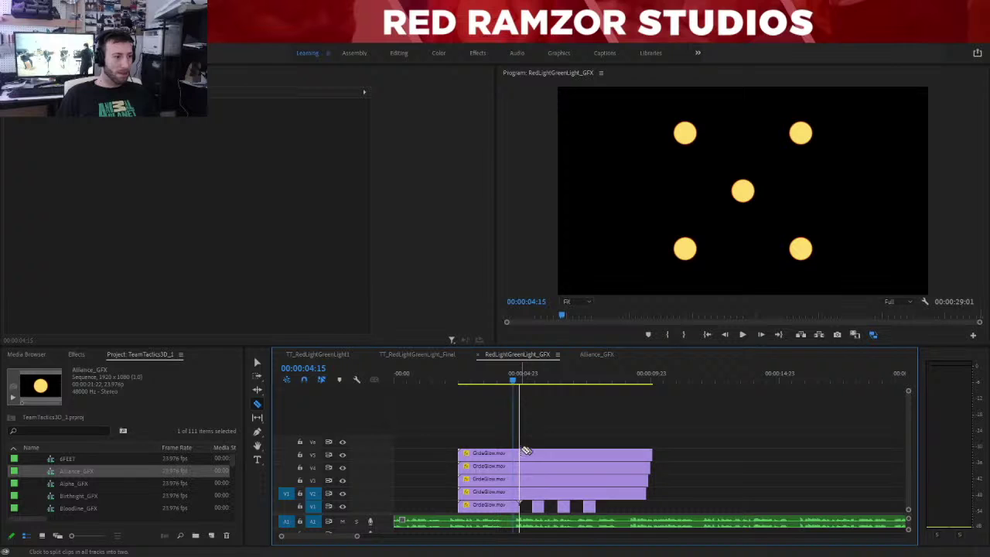
left_click_drag(503, 376, 491, 375)
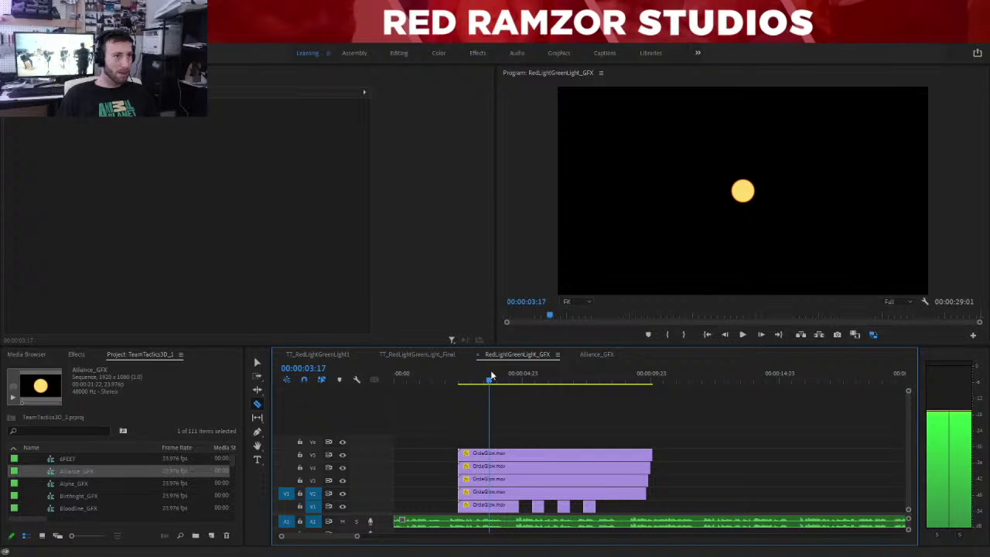
left_click(497, 454, "shift")
left_click(258, 361)
left_click_drag(435, 421, 489, 513)
left_click_drag(481, 463, 416, 458)
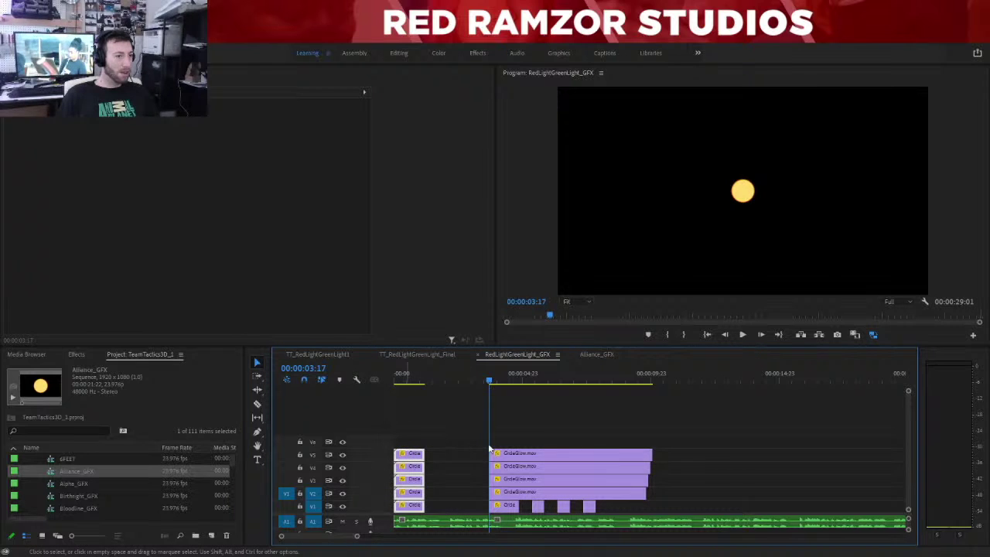
Remove the motion keyframes from the short circle clips at the sequence start, going through the tracks from V5 down to V1.
left_click(540, 413)
left_click(407, 375)
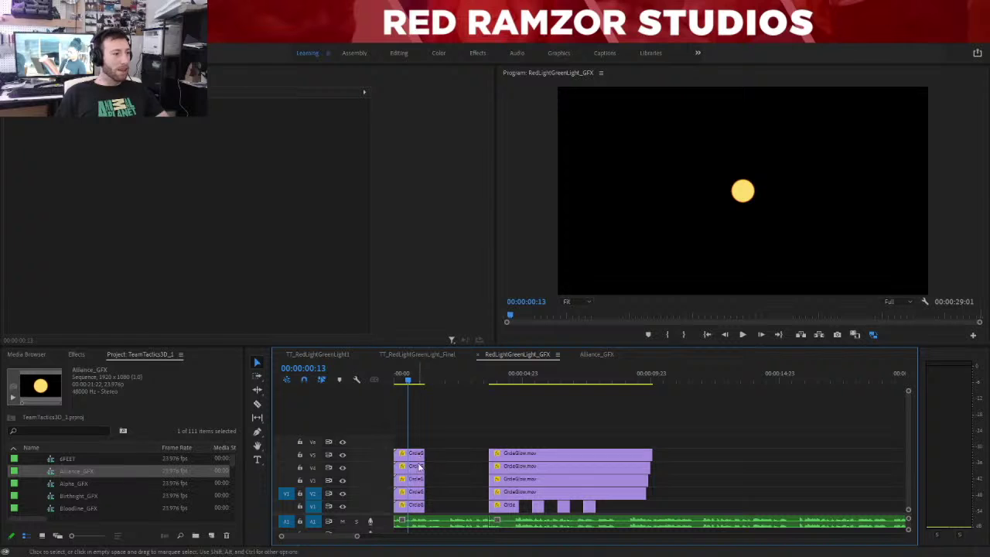
left_click(418, 460)
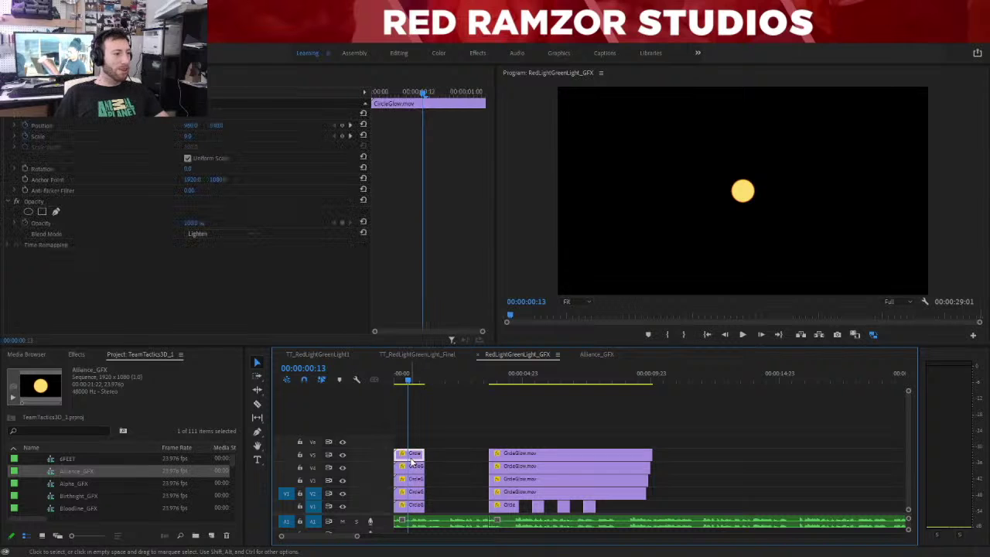
left_click(40, 126)
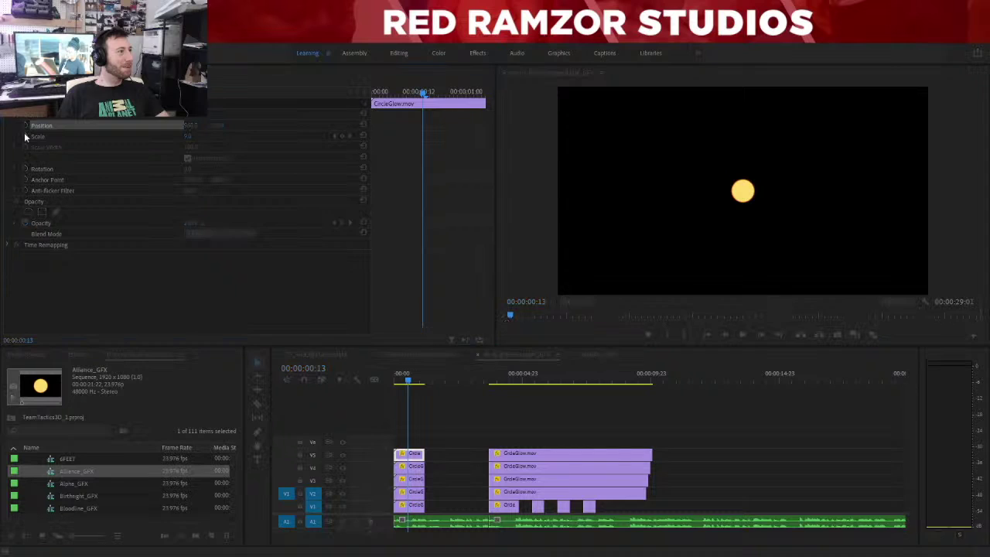
left_click(77, 136)
left_click(409, 466)
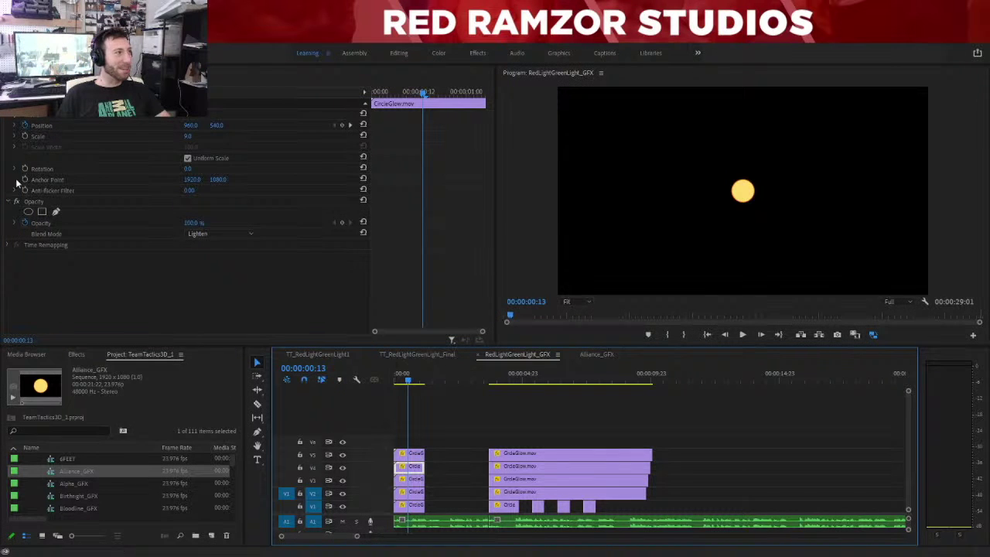
left_click(25, 125)
left_click(410, 479)
left_click(24, 125)
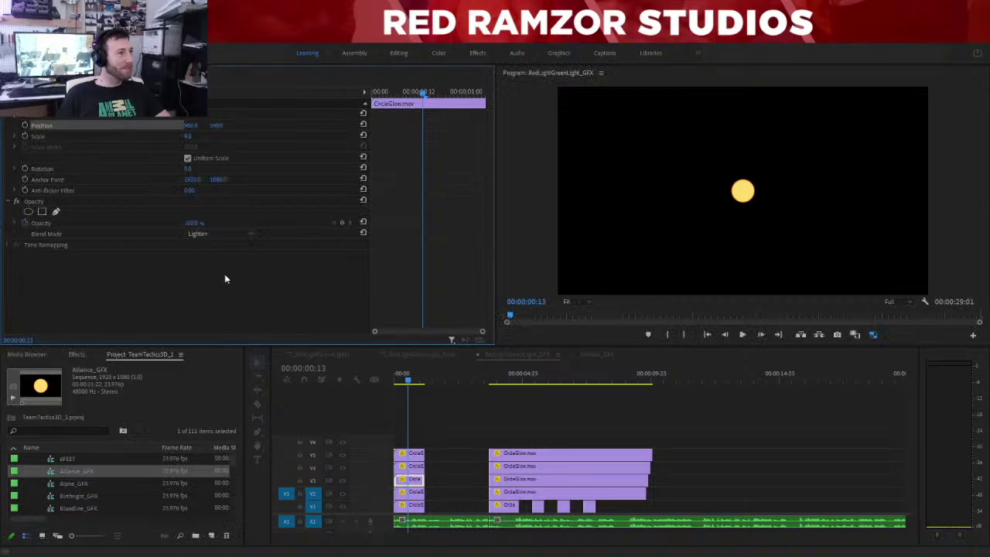
left_click(414, 496)
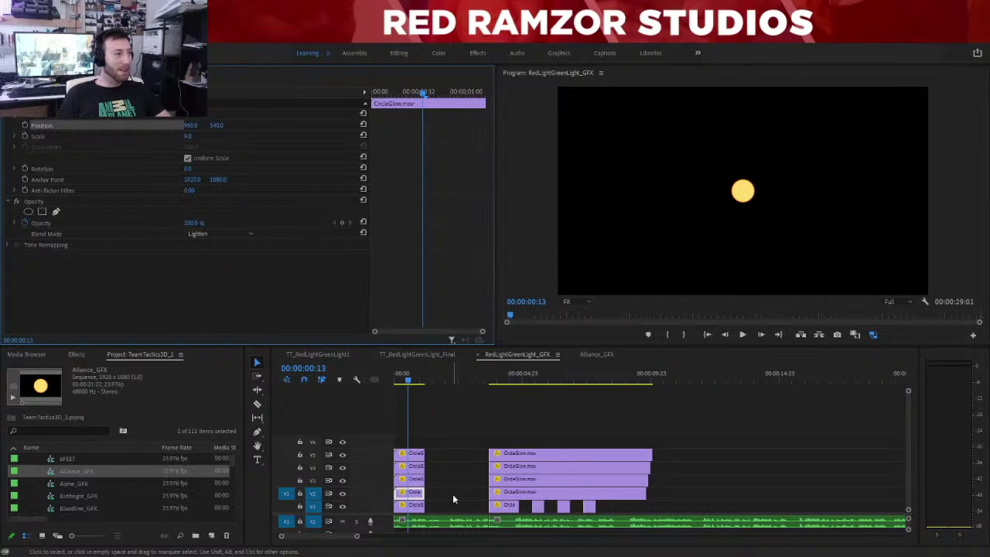
left_click(415, 506)
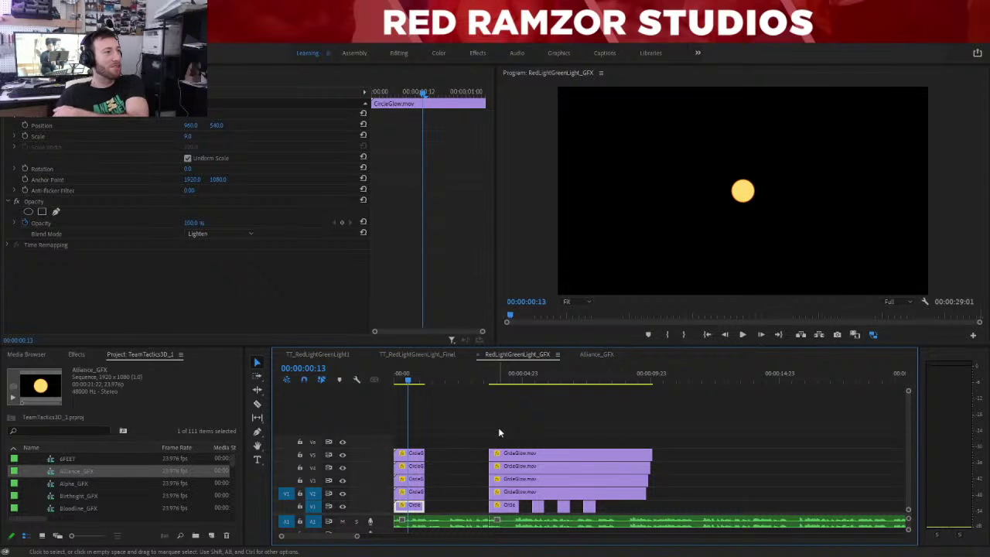
Extend the ends of all five opening circle clips to meet the stack at 00:00:03:17 and play the section.
left_click_drag(458, 447, 417, 510)
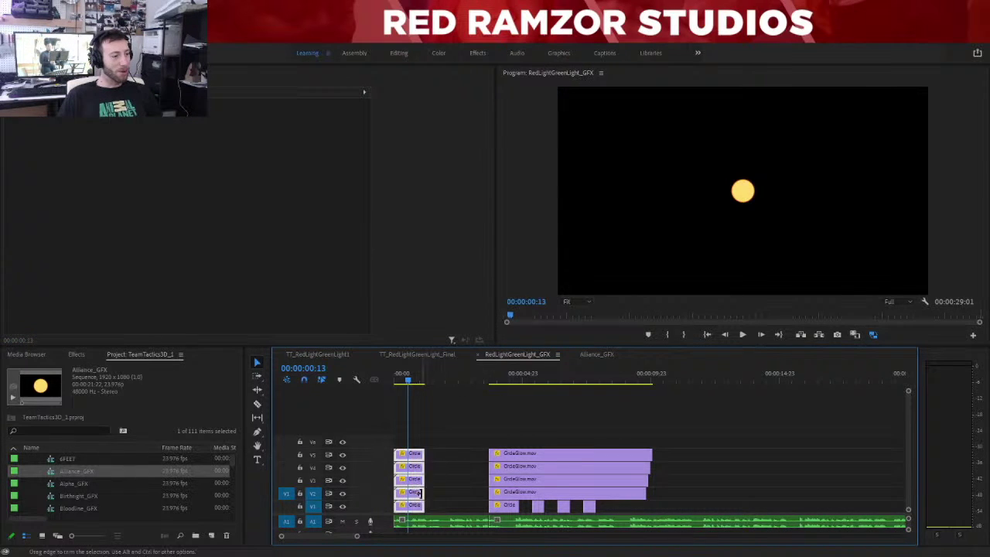
left_click_drag(421, 453, 488, 453)
left_click(507, 418)
key("space")
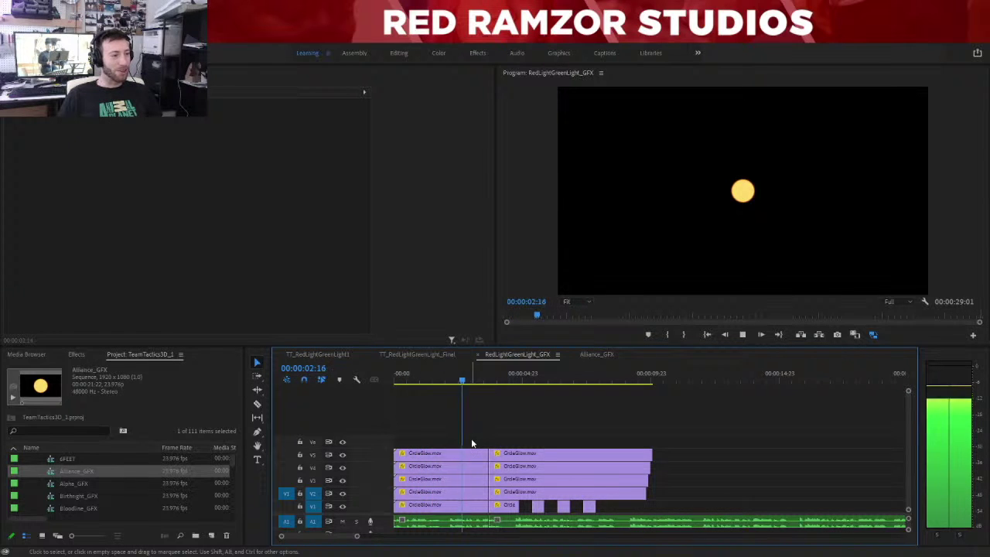
key("space")
Delete the opening circle clips on V2 to V5, keeping the V1 clip, and play from 00:00:02:15 to 00:00:07:15.
left_click_drag(463, 434, 435, 495)
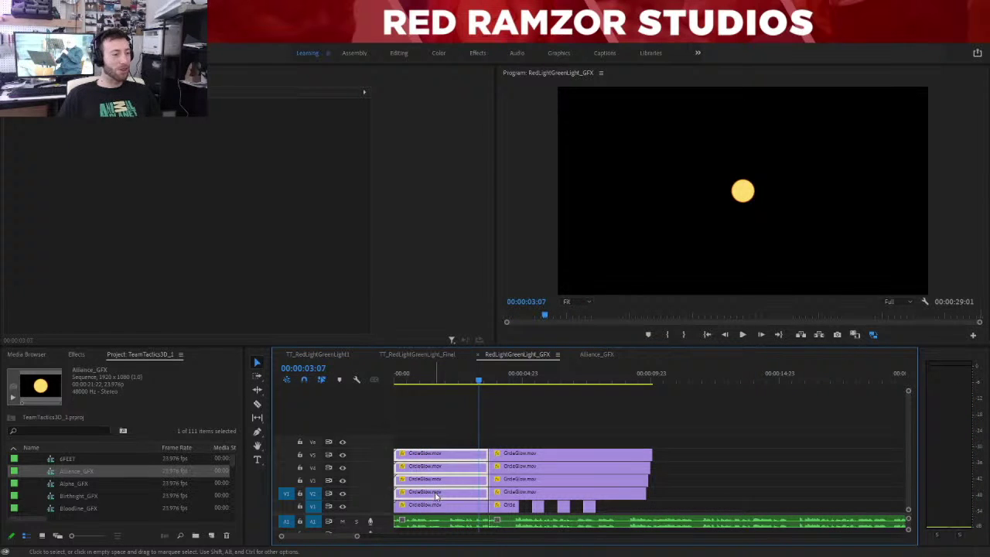
key("Delete")
left_click(463, 376)
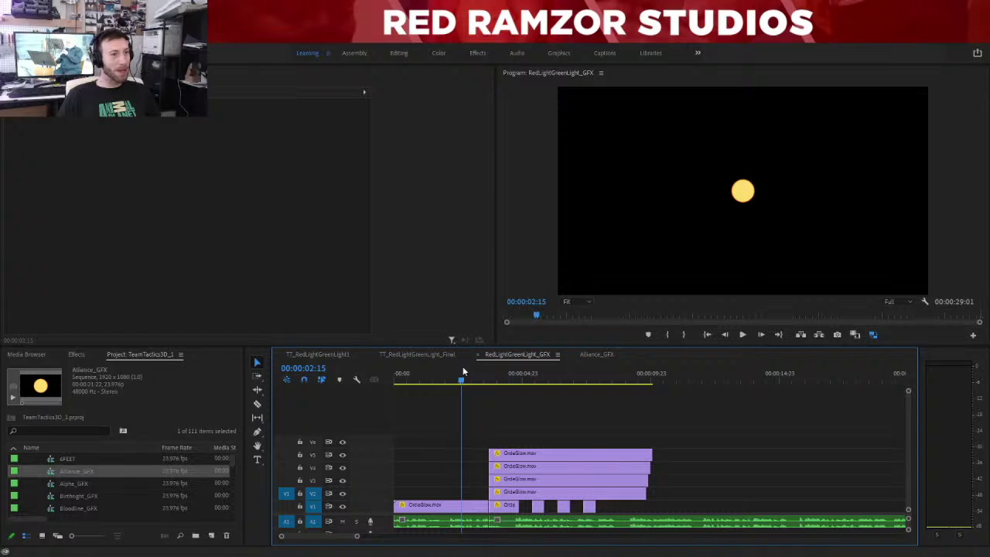
key("space")
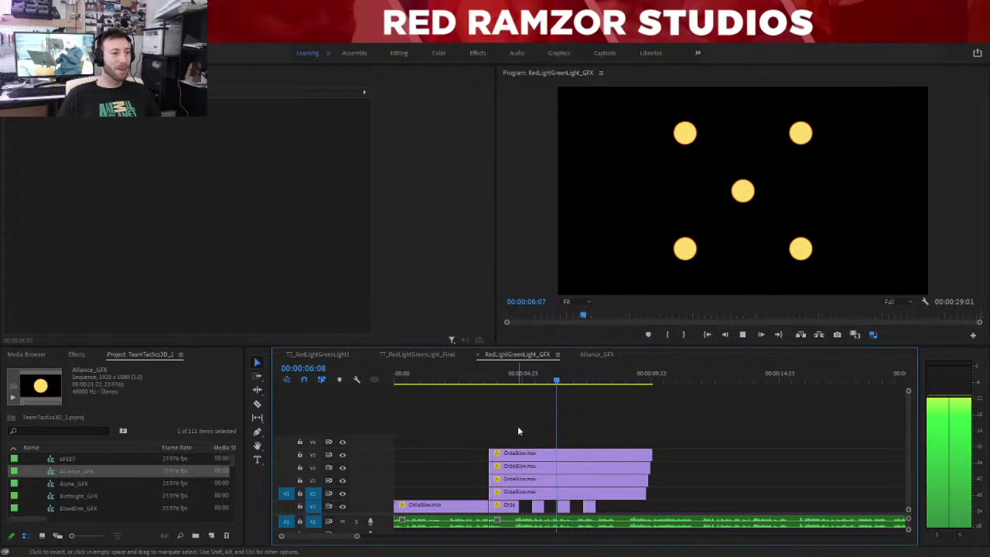
key("space")
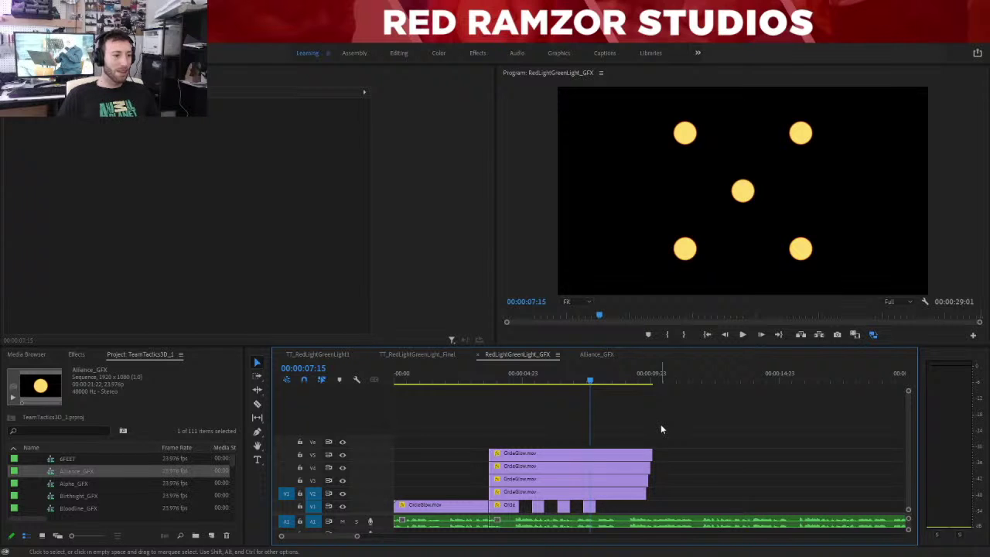
Move the three short circle clips on V1 together so that the first one starts at 00:00:07:02.
left_click_drag(576, 506, 581, 507)
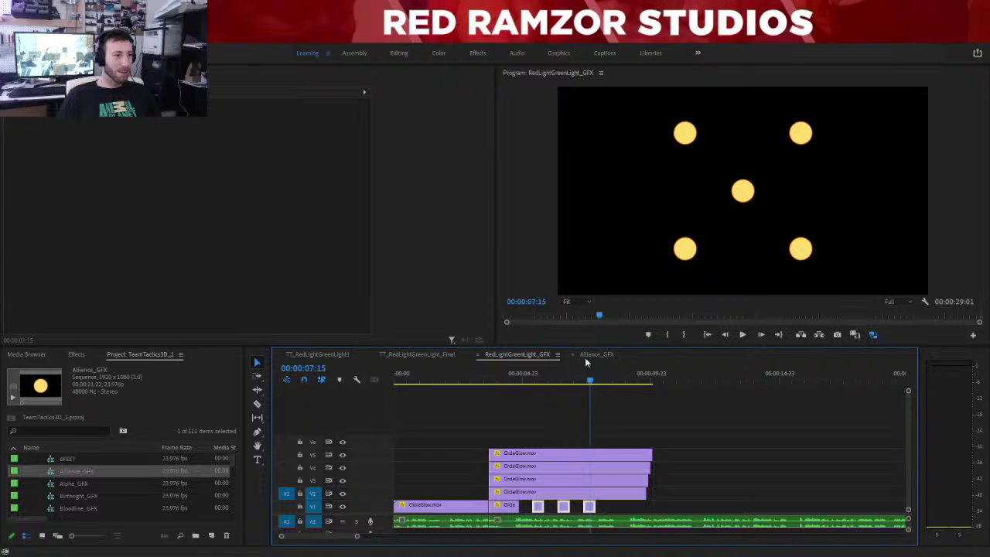
left_click(579, 380)
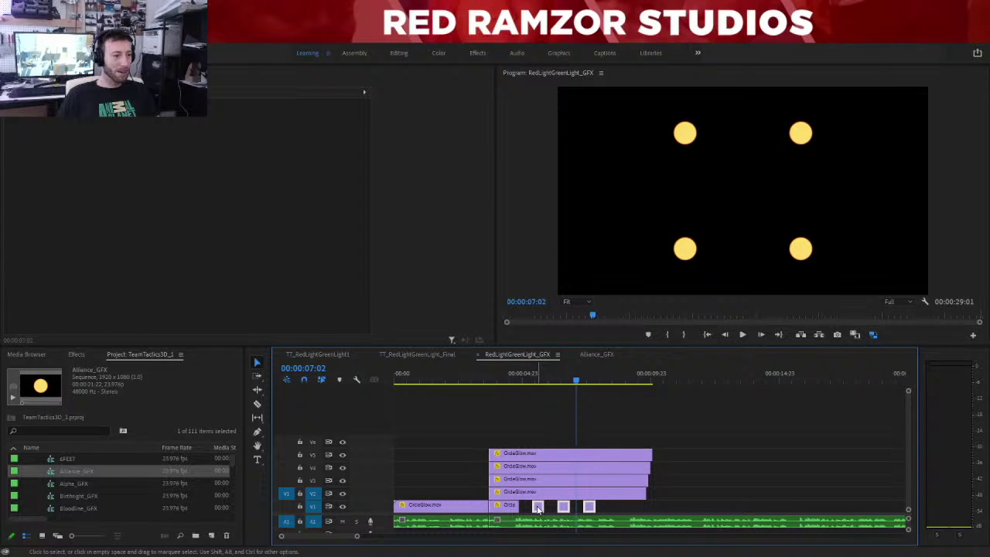
left_click_drag(538, 507, 580, 506)
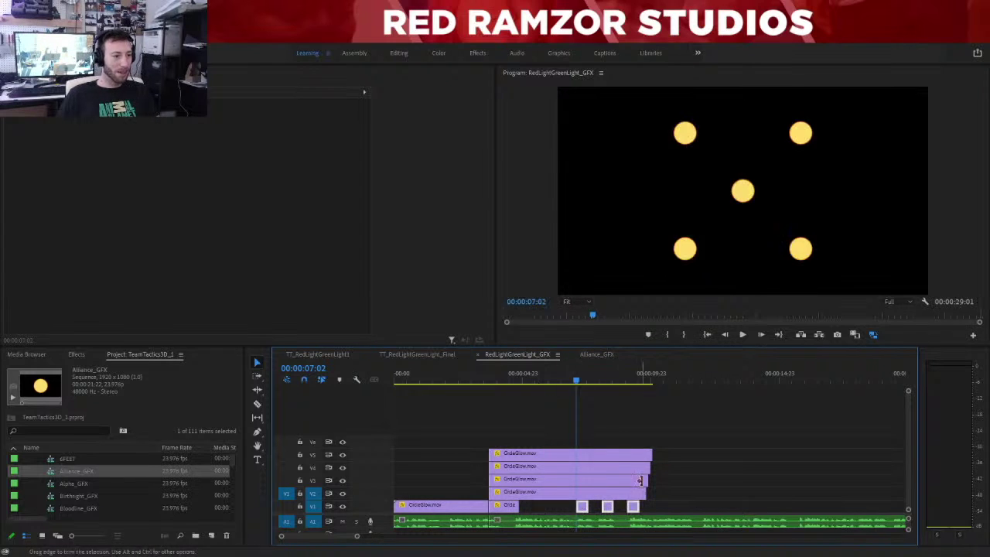
Open the speed and duration settings of the first short circle clip at 00:00:07:02, then close them and deselect the clip.
left_click(581, 506)
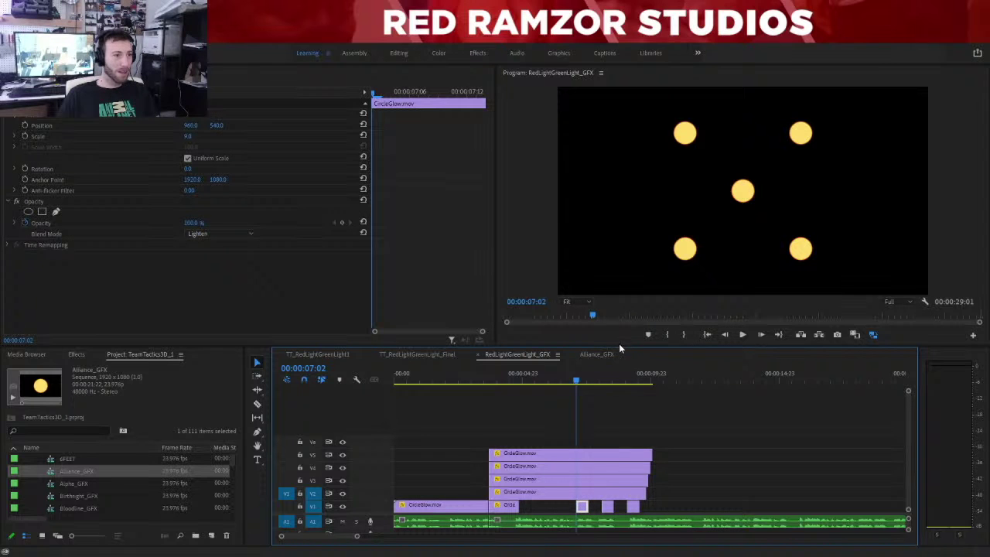
key("ctrl+r")
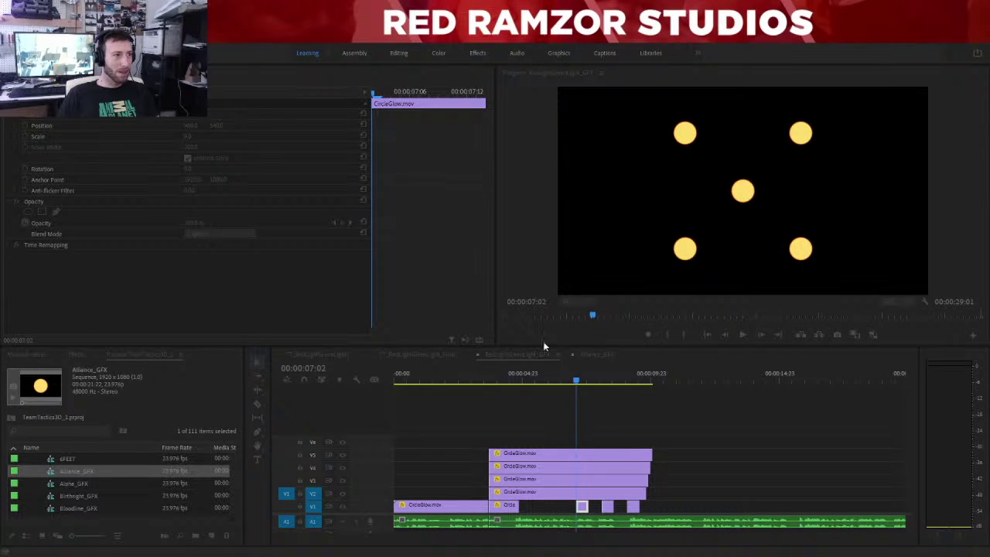
key("Return")
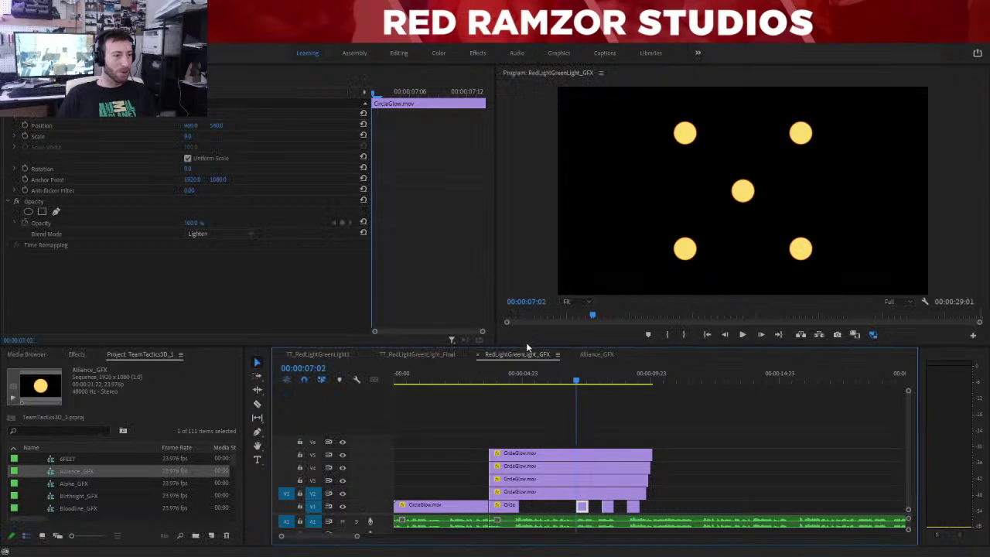
left_click(590, 402)
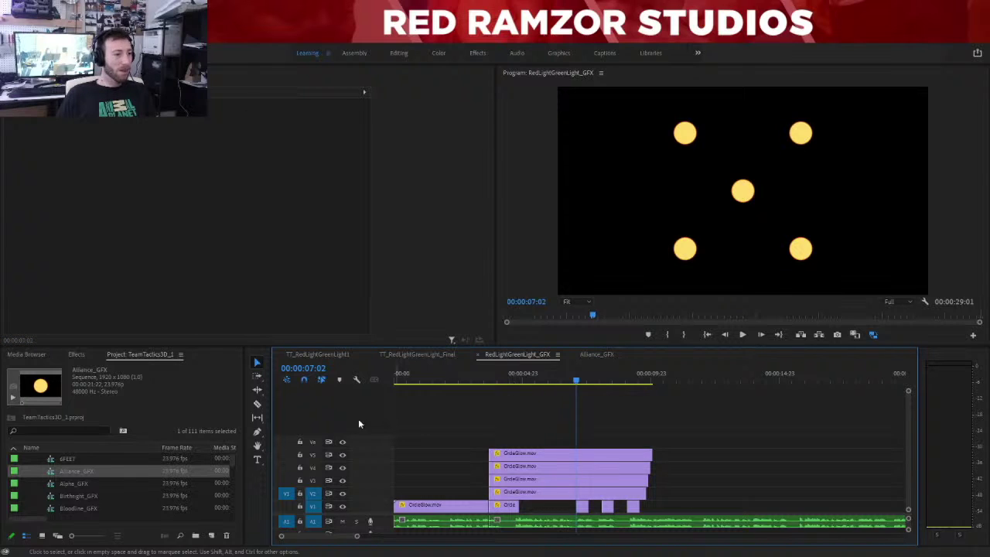
Extend the end of the second circle clip on V1 to 00:00:06:14.
key("Left")
key("Right")
key("Left")
key("Left")
key("Left")
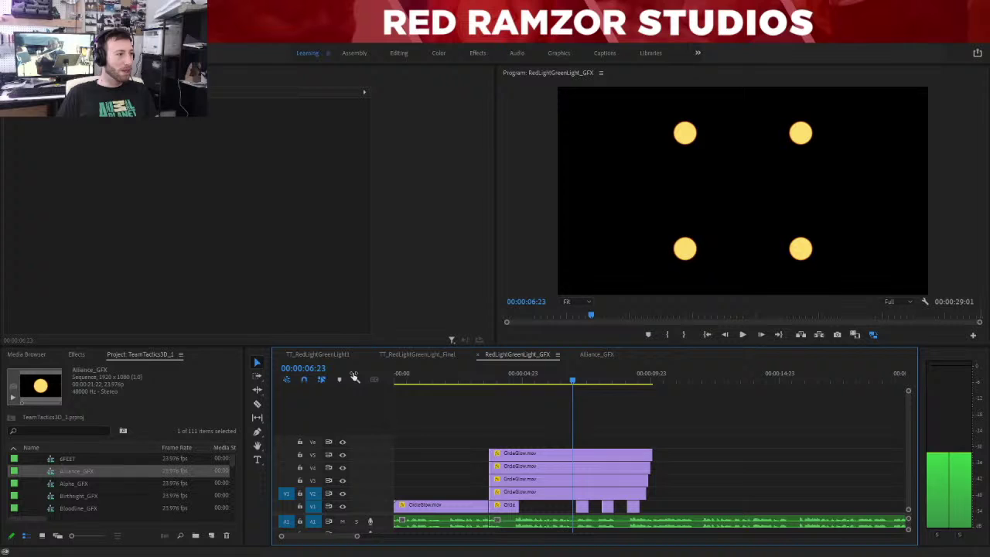
key("Left")
key("Left")
key("Left")
key("Left")
key("Left")
key("Left")
key("Left")
key("Left")
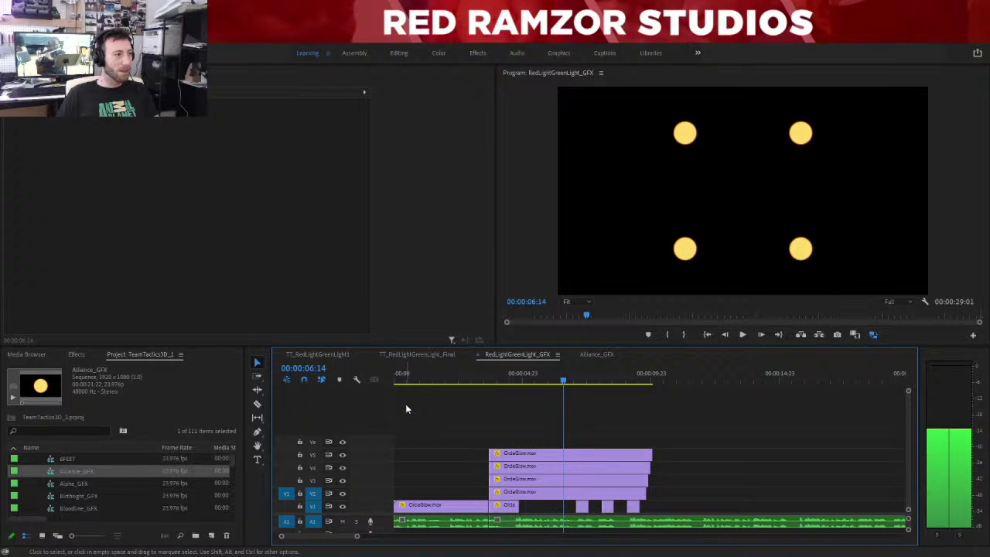
left_click_drag(516, 507, 563, 515)
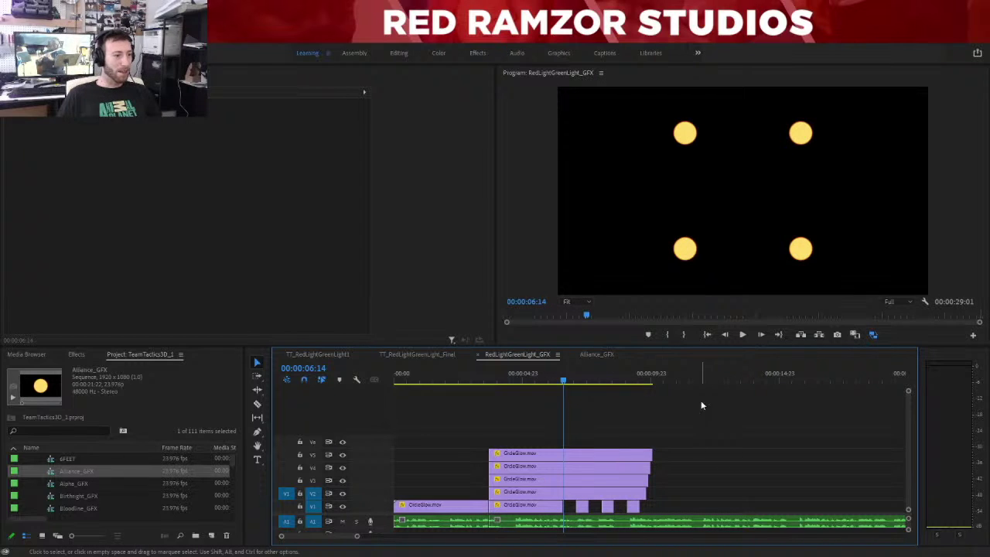
Copy the red Tint effect from the long V1 circle clip in Alliance_GFX to the second short circle clip on V1 in RedLightGreenLight_GFX.
left_click(579, 376)
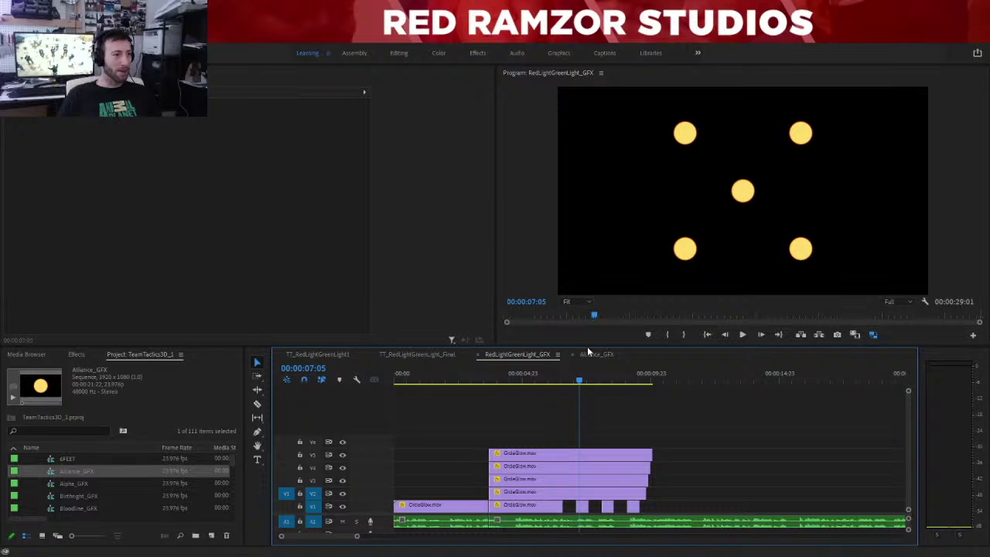
left_click(594, 352)
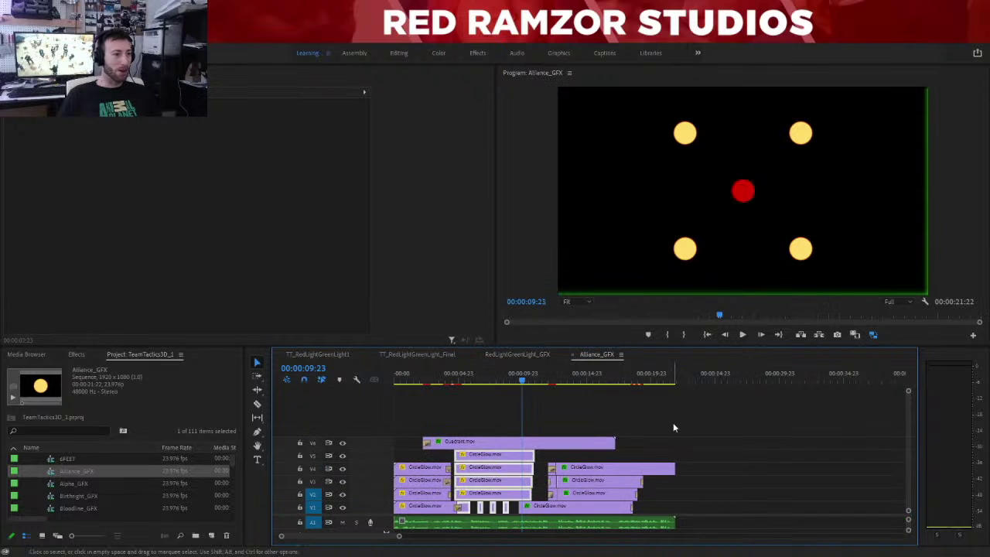
left_click(542, 509)
left_click(30, 255)
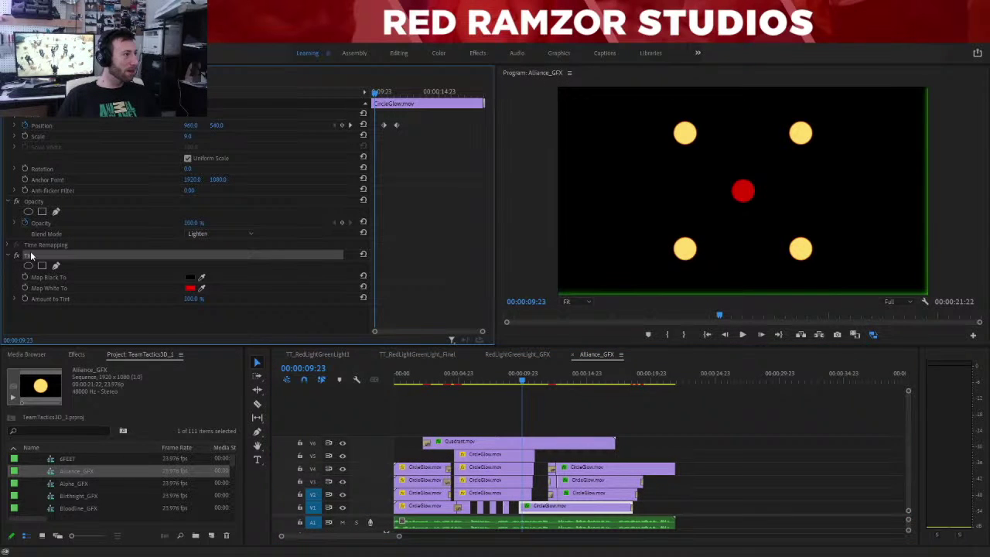
left_click(529, 355)
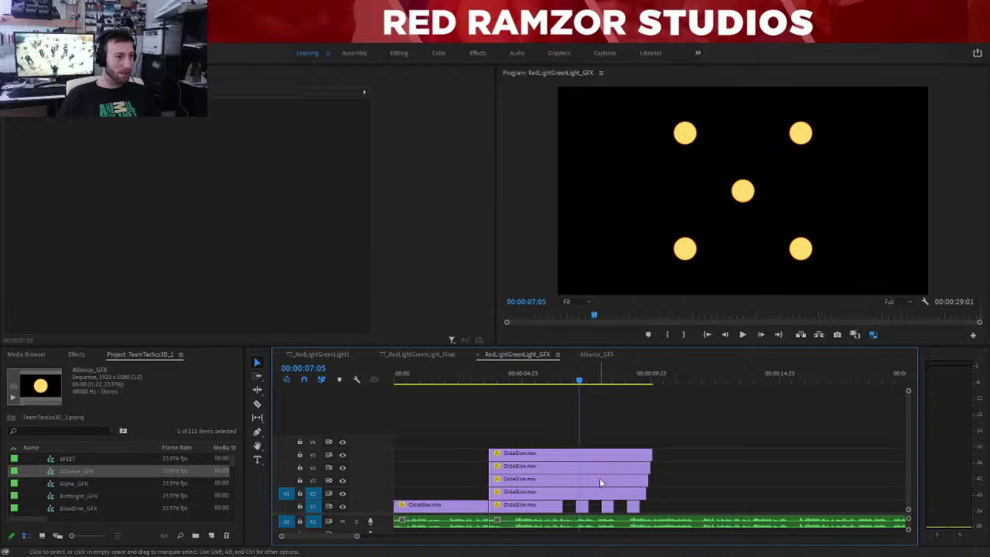
left_click(641, 412)
key("space")
left_click(585, 503)
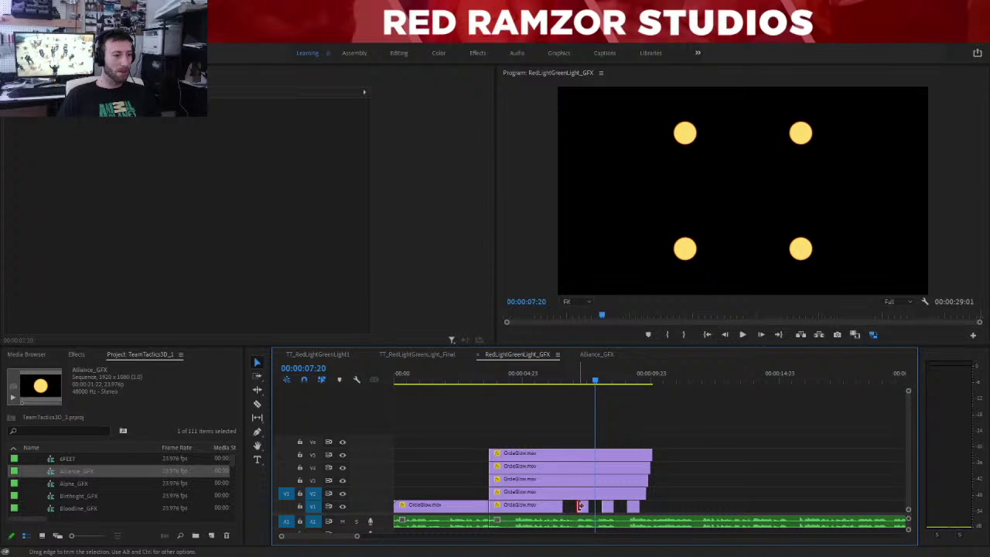
left_click(608, 507, "shift")
left_click(608, 506)
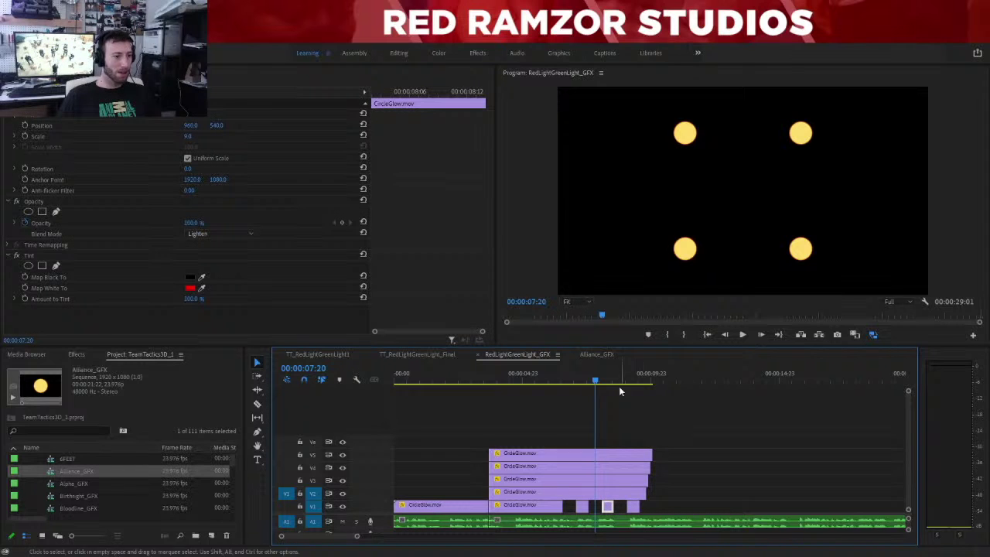
Examine the Lumetri Color effect on the Quadrant.mov clip in Alliance_GFX, then close that sequence.
left_click(594, 355)
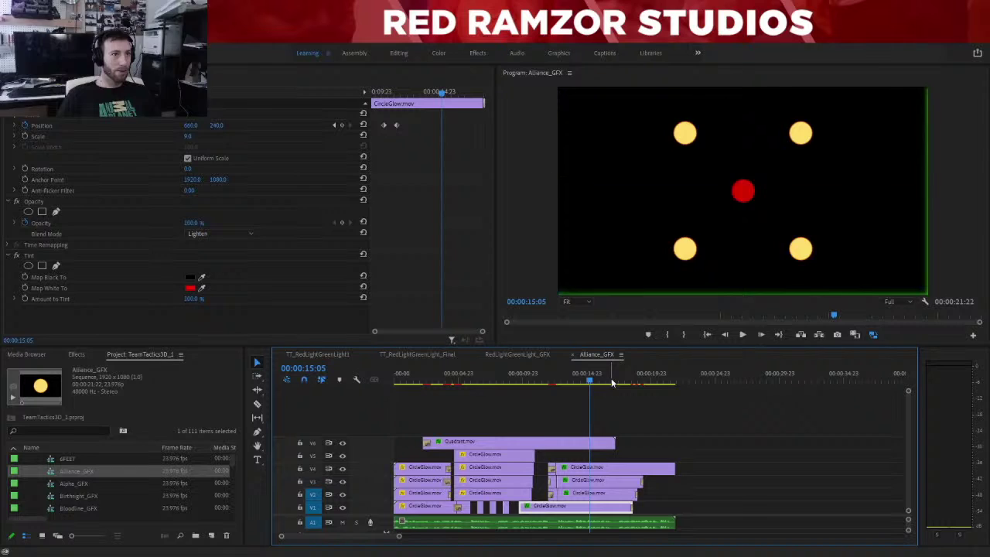
left_click(448, 441)
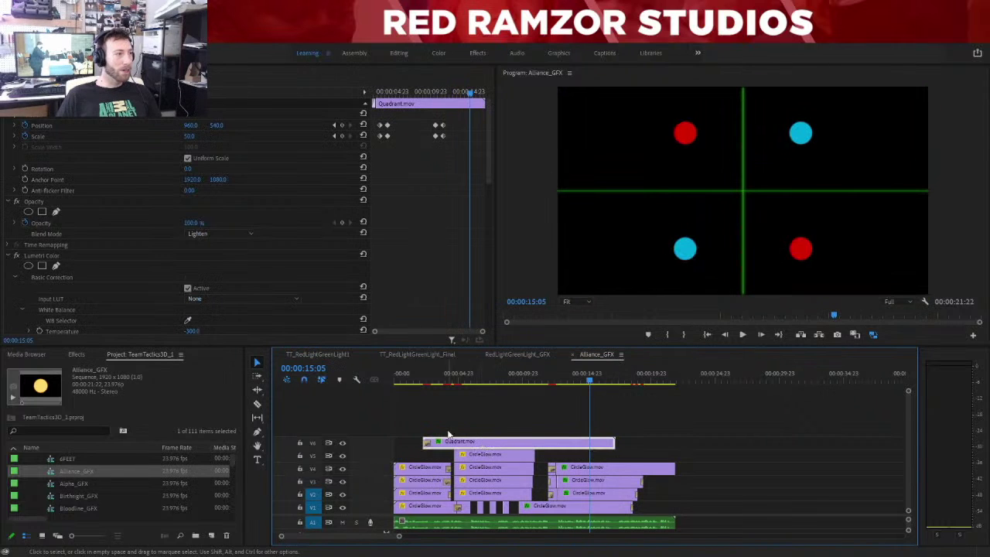
left_click(16, 256)
left_click(499, 423)
left_click(483, 441)
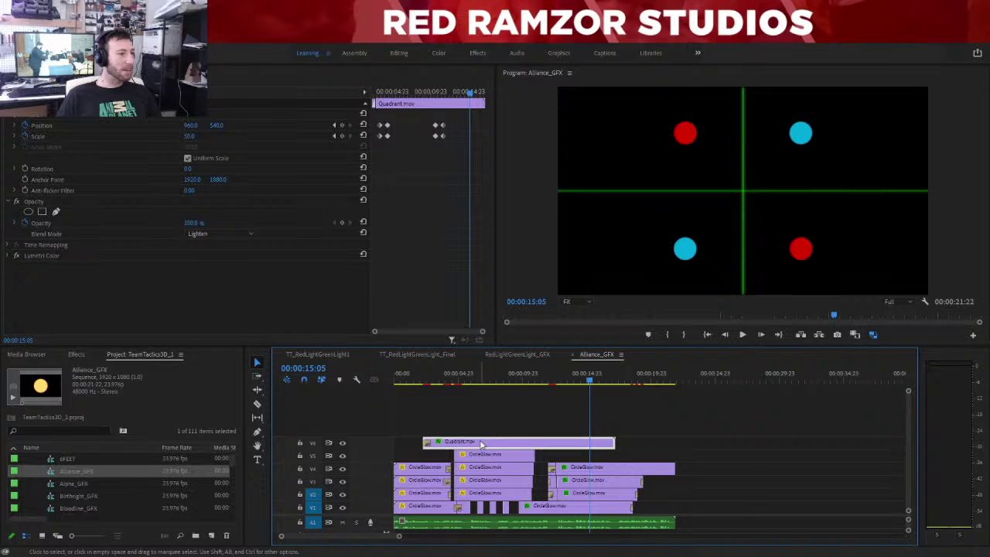
left_click(529, 407)
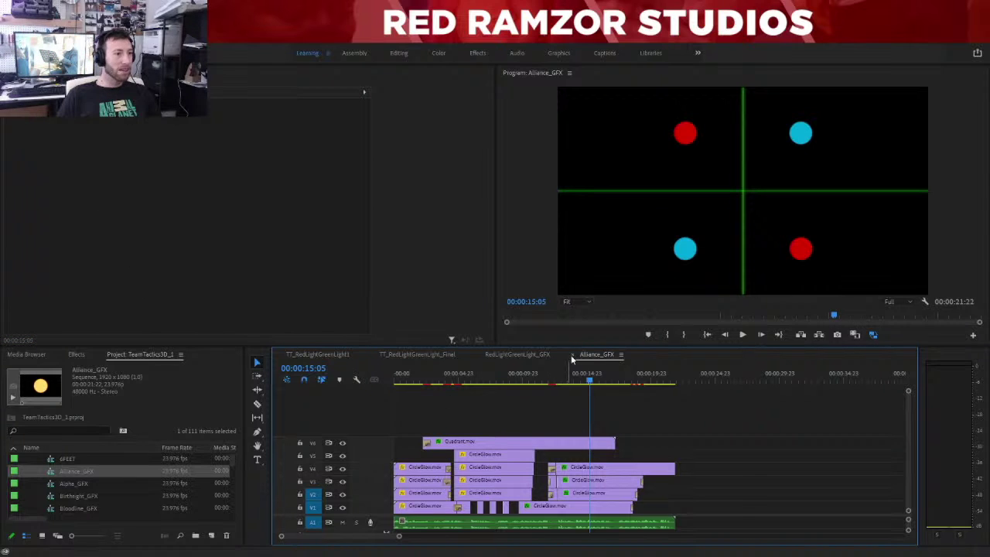
left_click(575, 354)
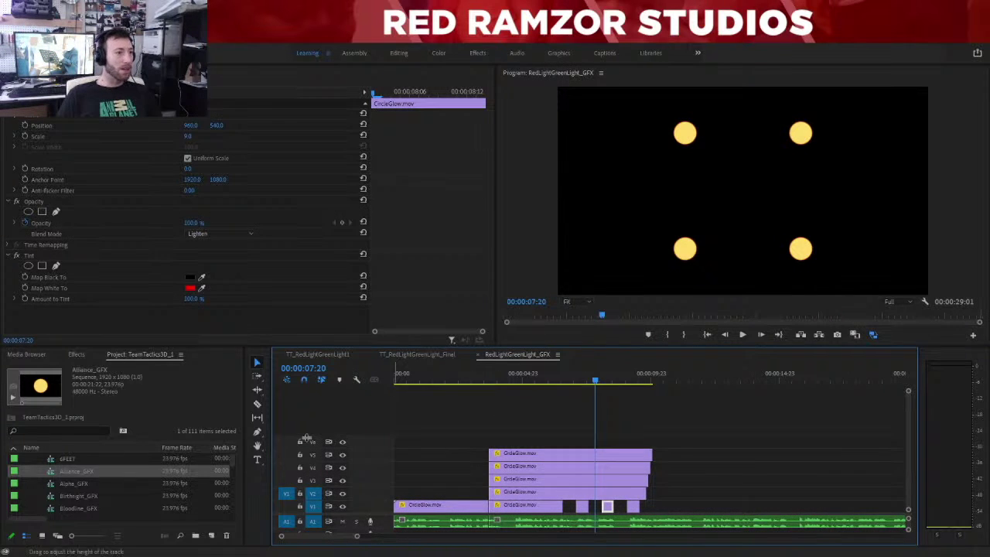
Open the Alpha_GFX and Birthright_GFX sequences, look over their clips and close both.
double_click(50, 484)
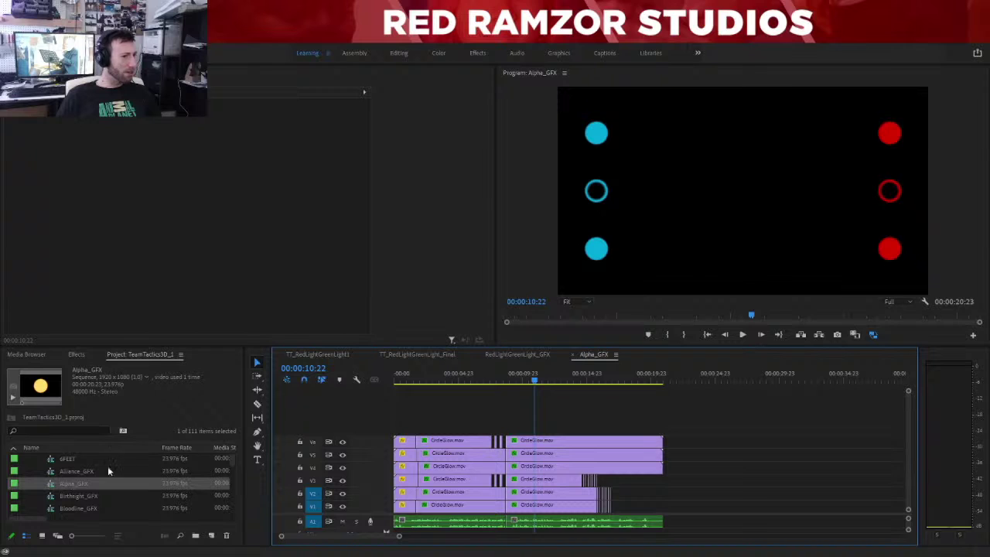
double_click(54, 498)
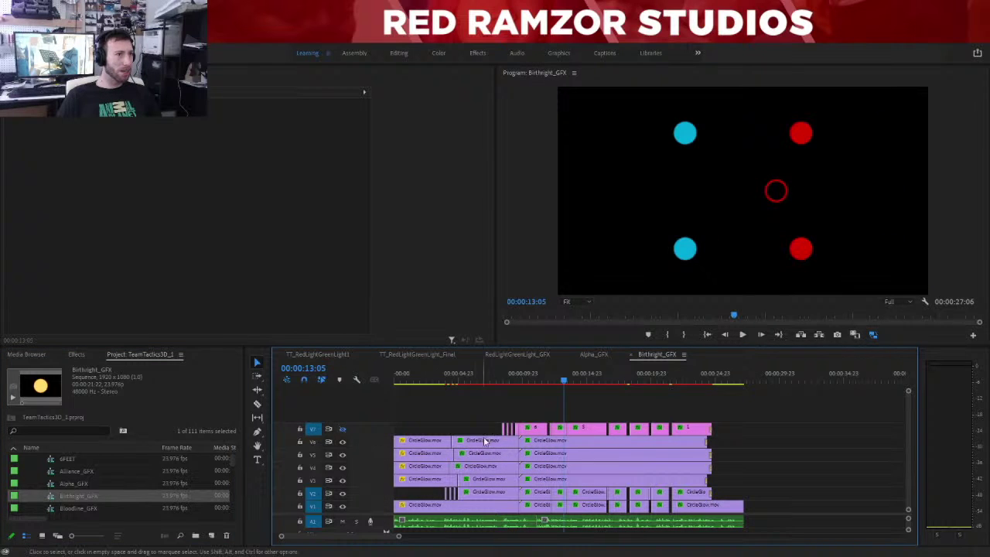
left_click_drag(632, 379, 663, 377)
left_click(571, 355)
left_click(571, 355)
Collapse the open GFX bin in the project and open the Energize_GFX sequence.
scroll(36, 471, "up", 1)
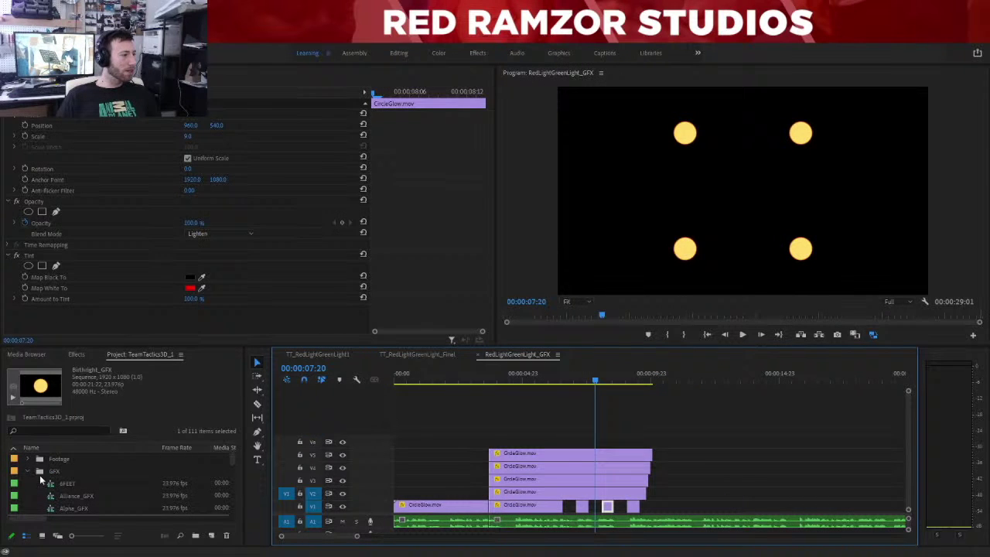
left_click(29, 471)
scroll(39, 473, "down", 3)
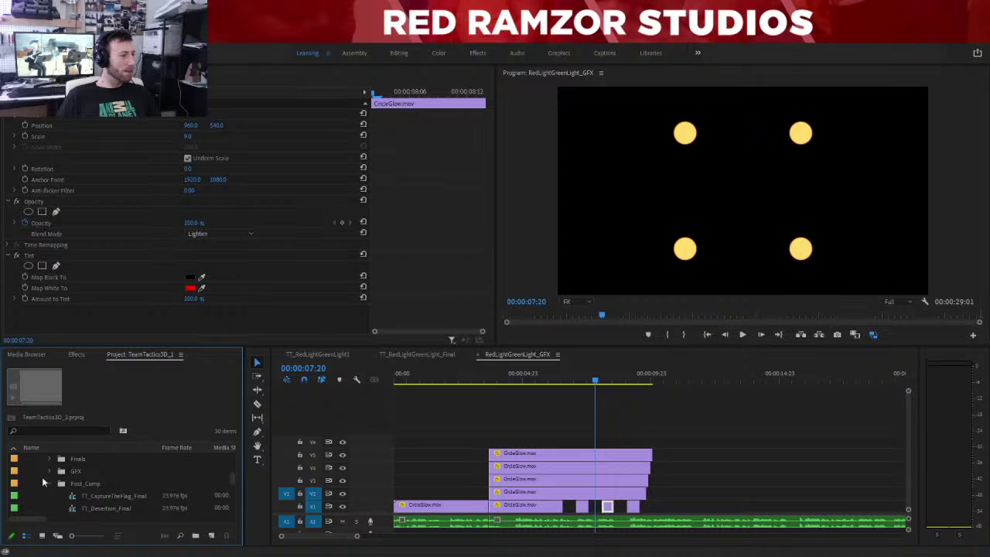
left_click(47, 459)
scroll(58, 468, "down", 3)
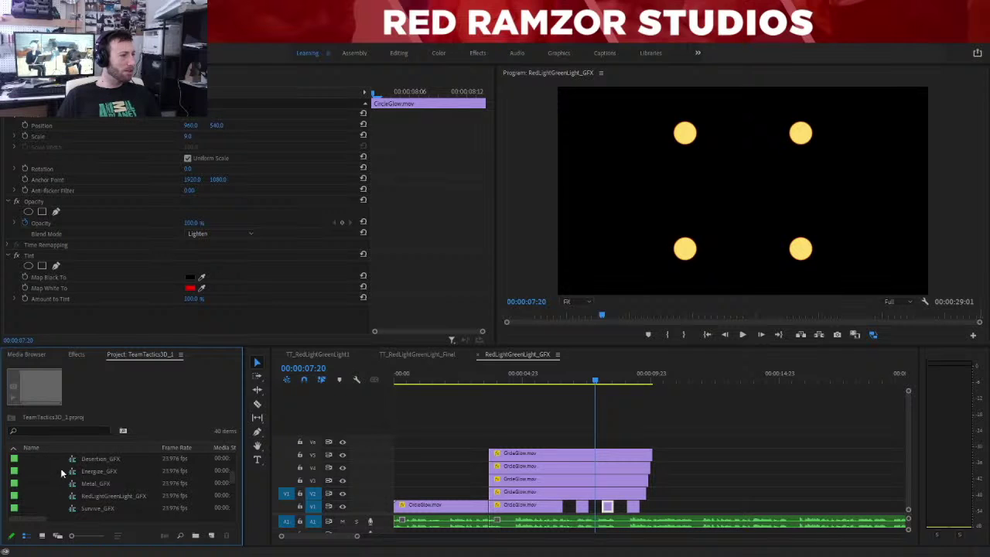
scroll(75, 474, "up", 1)
double_click(77, 486)
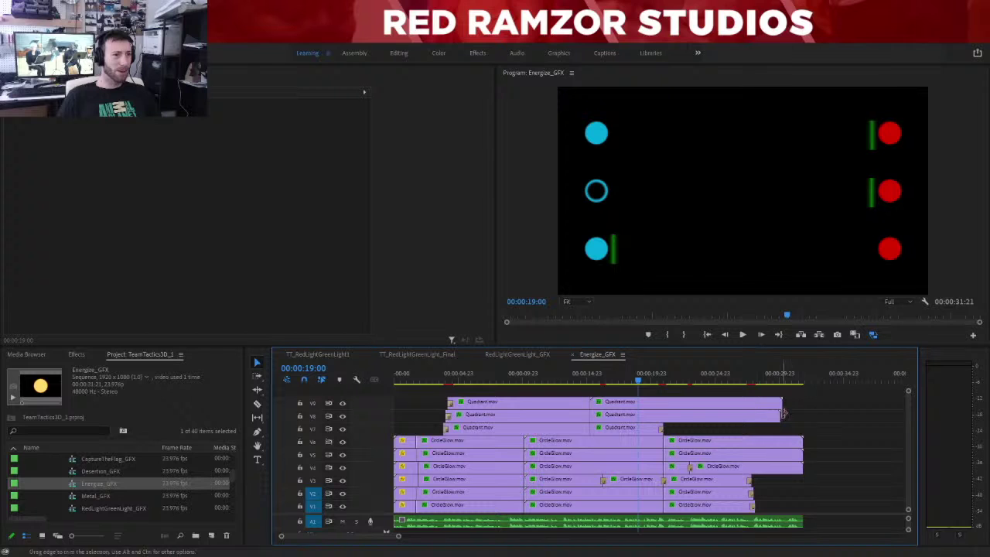
Copy the green Tint effect from the second Quadrant.mov clip on Energize_GFX's top track to the first and third short V1 circle clips in RedLightGreenLight_GFX.
left_click(623, 402)
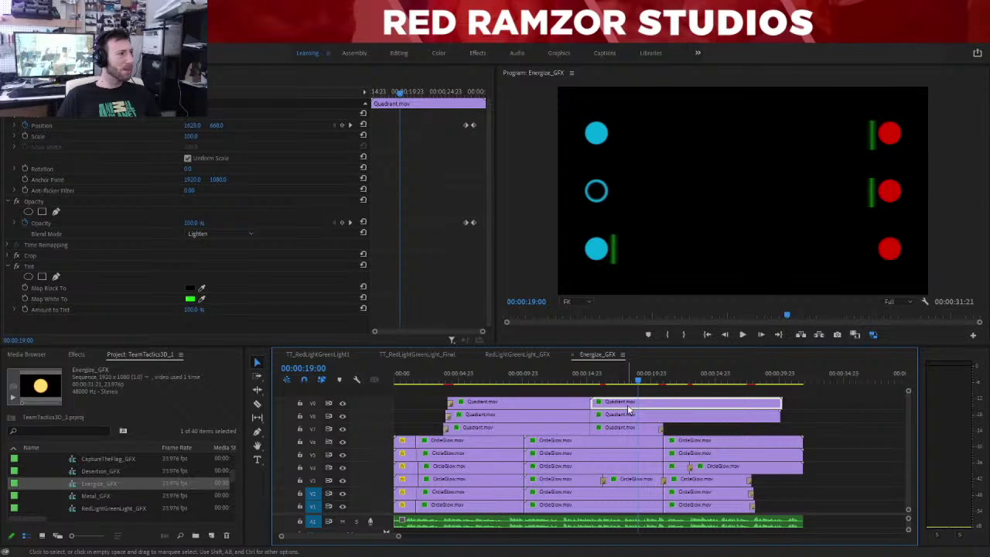
left_click(28, 267)
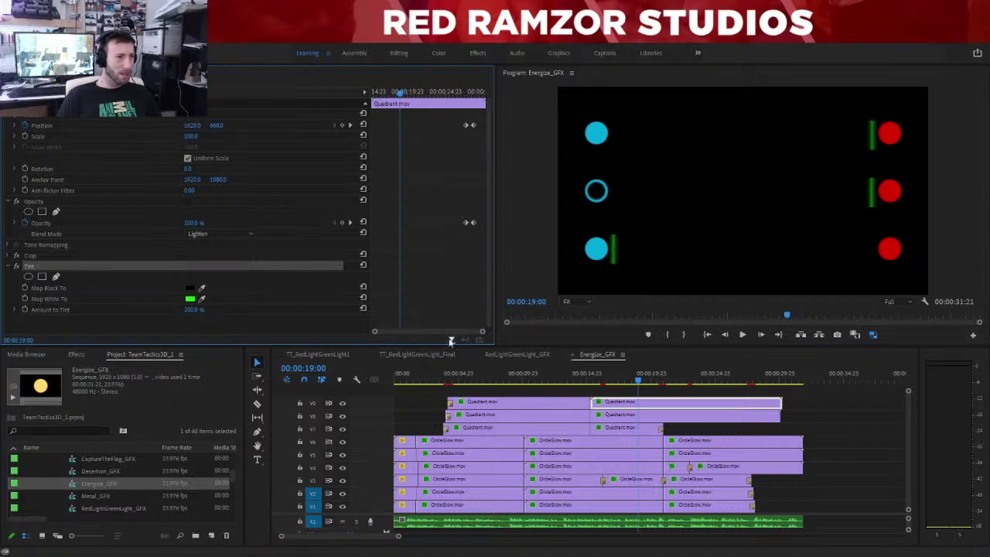
left_click(574, 355)
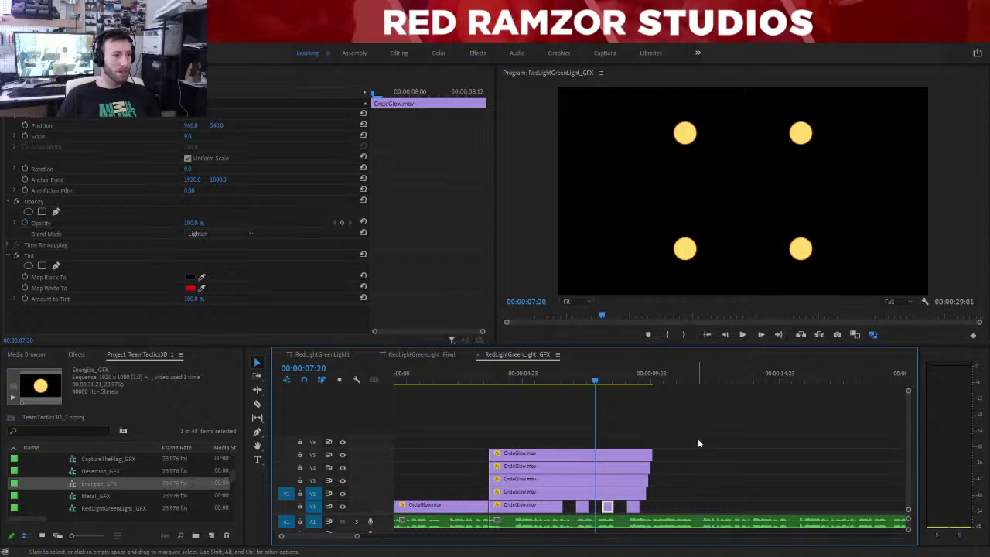
left_click(585, 379)
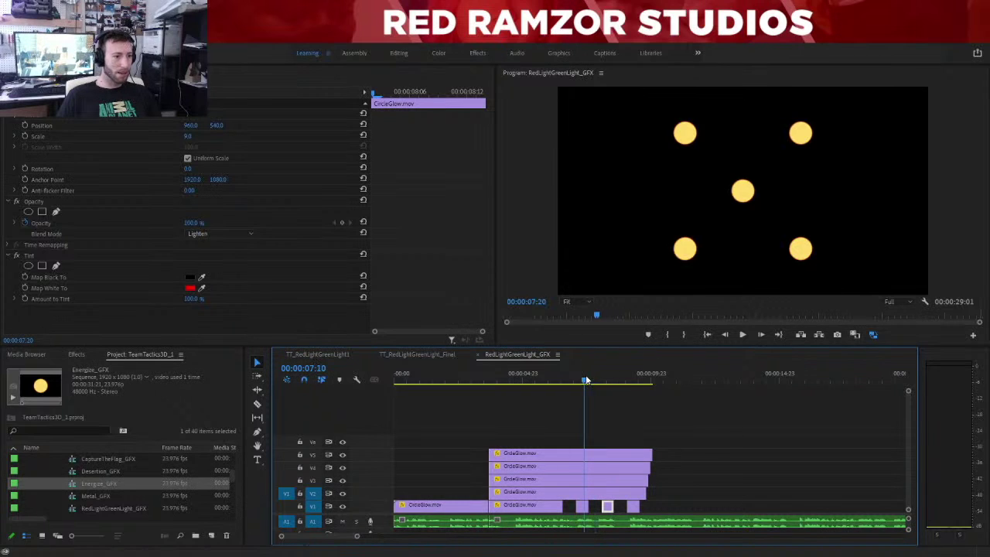
left_click(586, 510)
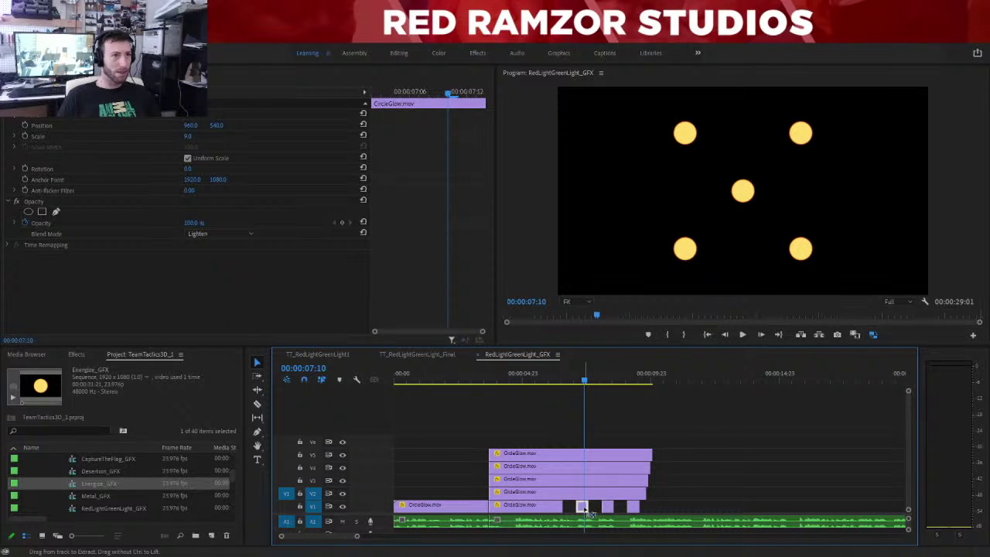
key("ctrl+v")
left_click(633, 507)
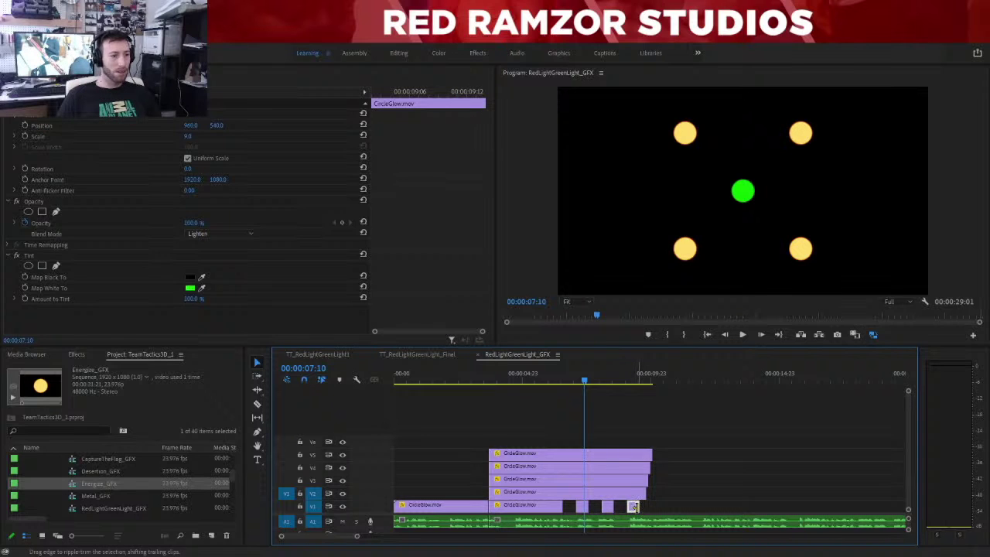
left_click(741, 462)
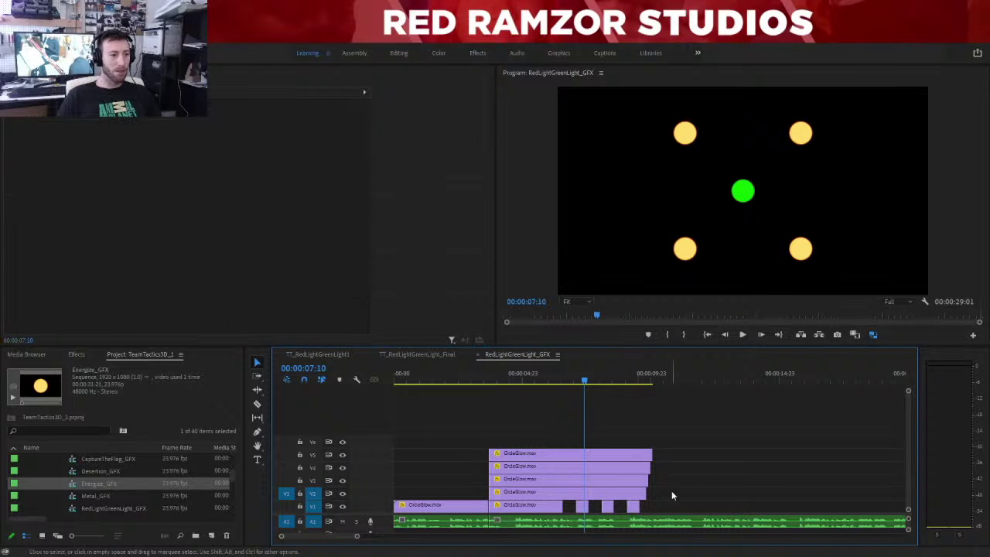
Copy the red-tinted second short circle clip and paste it on V1 at 00:00:10:02.
left_click(609, 505)
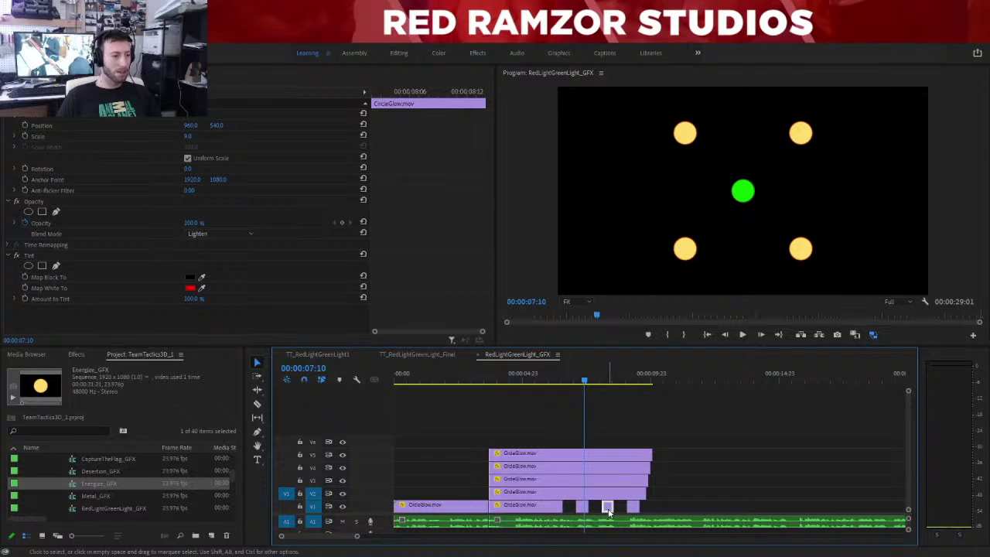
left_click(641, 377)
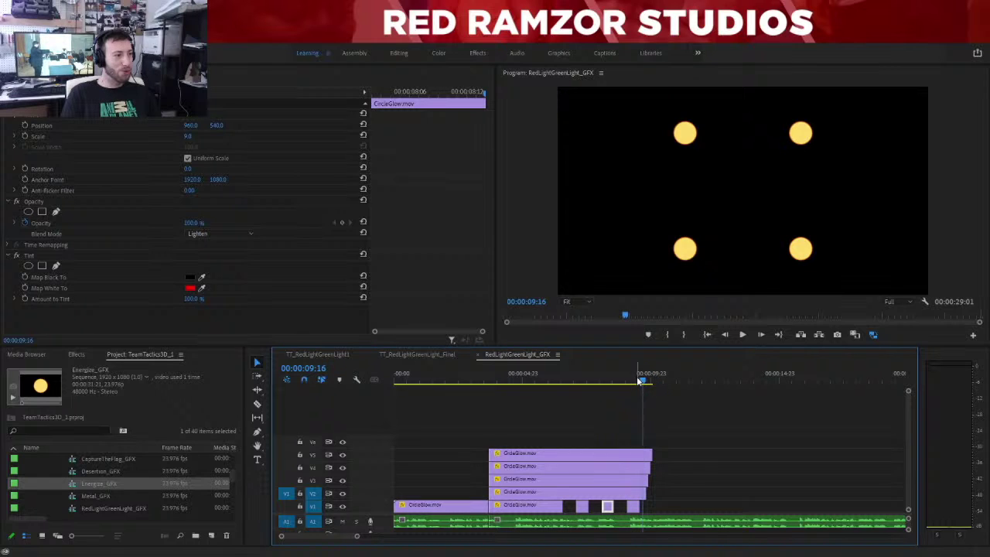
key("Right")
key("Right")
key("Right")
key("Right")
key("Right")
key("Right")
key("Right")
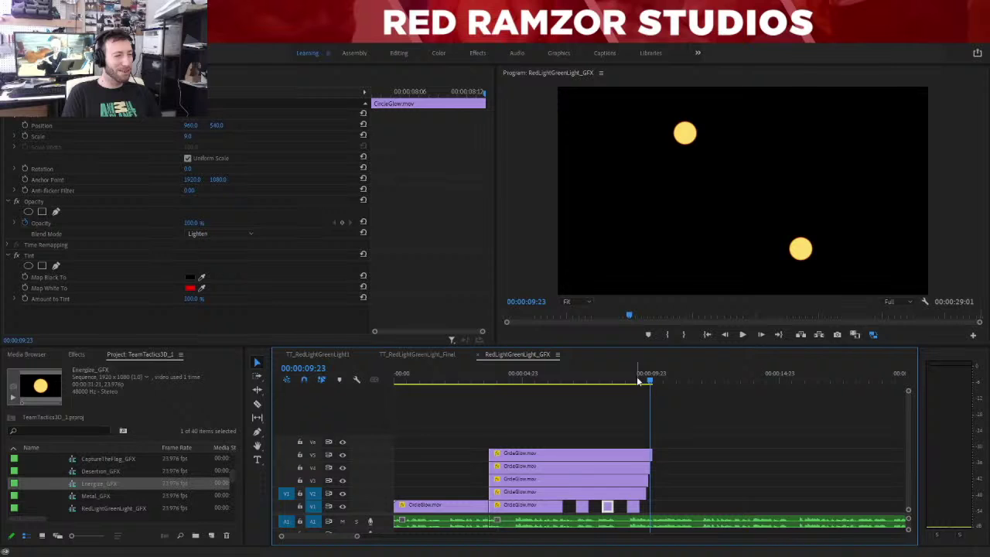
key("Right")
key("Right")
key("Right")
key("Right")
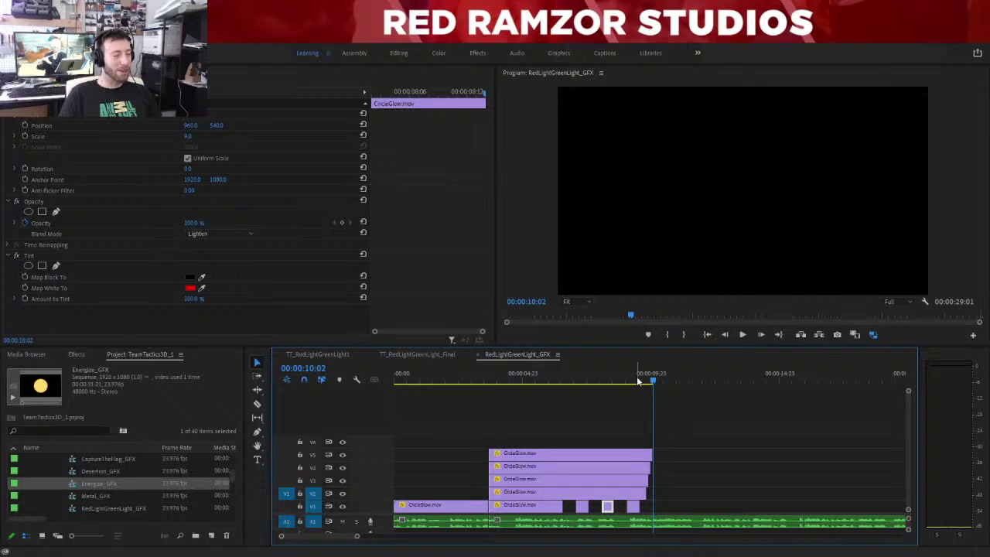
left_click(683, 412)
key("ctrl+v")
left_click(637, 405)
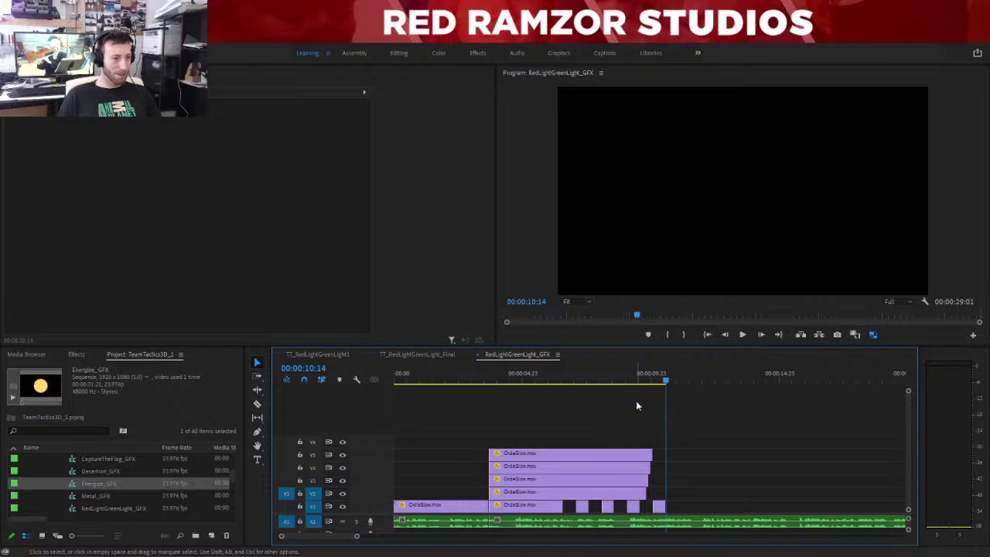
Extend the circle clips on V2 to V5 to a common end at about 17 seconds and move the playhead to 00:00:03:11.
left_click_drag(687, 437, 842, 470)
left_click_drag(670, 383, 717, 381)
left_click(865, 434)
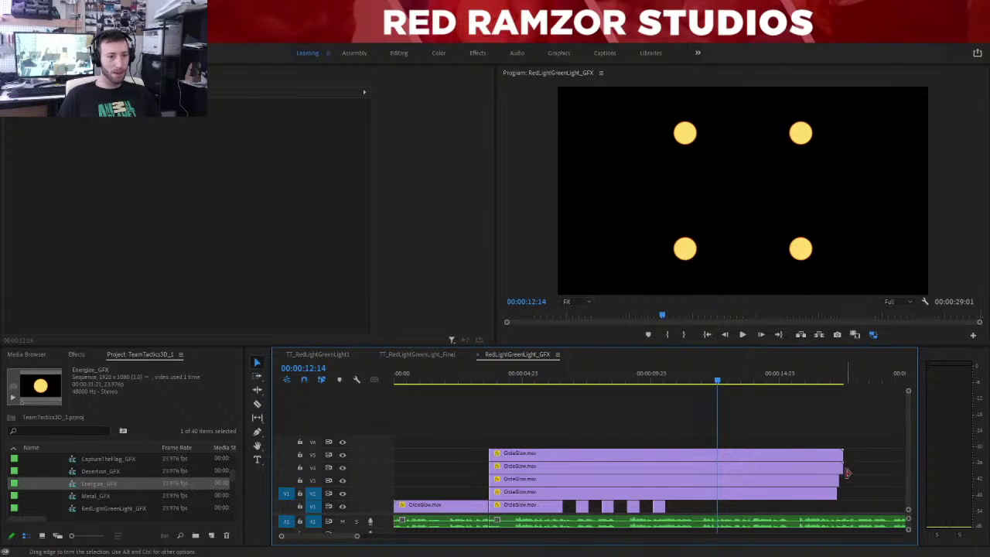
mouse_move(833, 483)
left_mouse_down()
mouse_move(851, 481)
mouse_move(844, 493)
left_mouse_up()
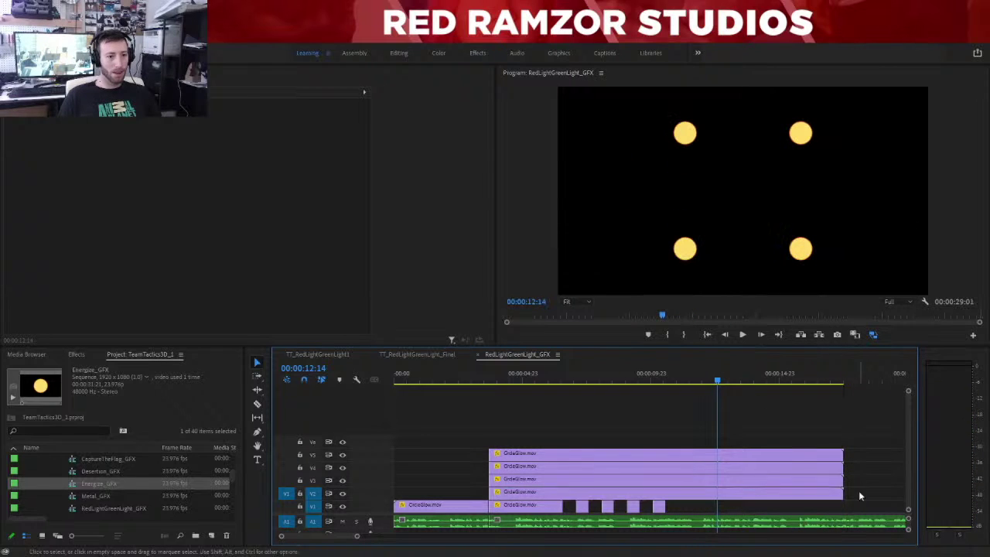
left_click(484, 373)
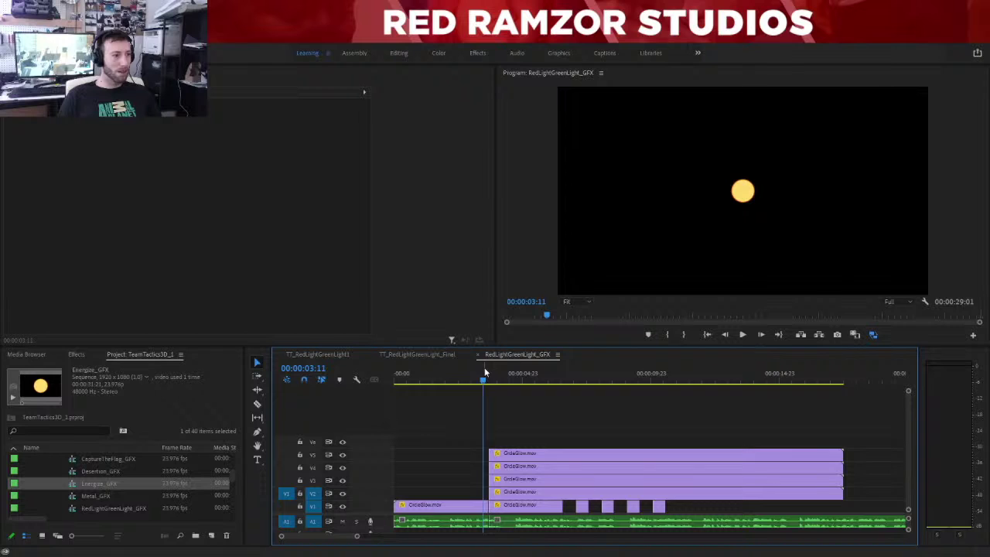
Copy the four short tinted circle clips on V1 and paste them on the same track at 00:00:11:02.
key("space")
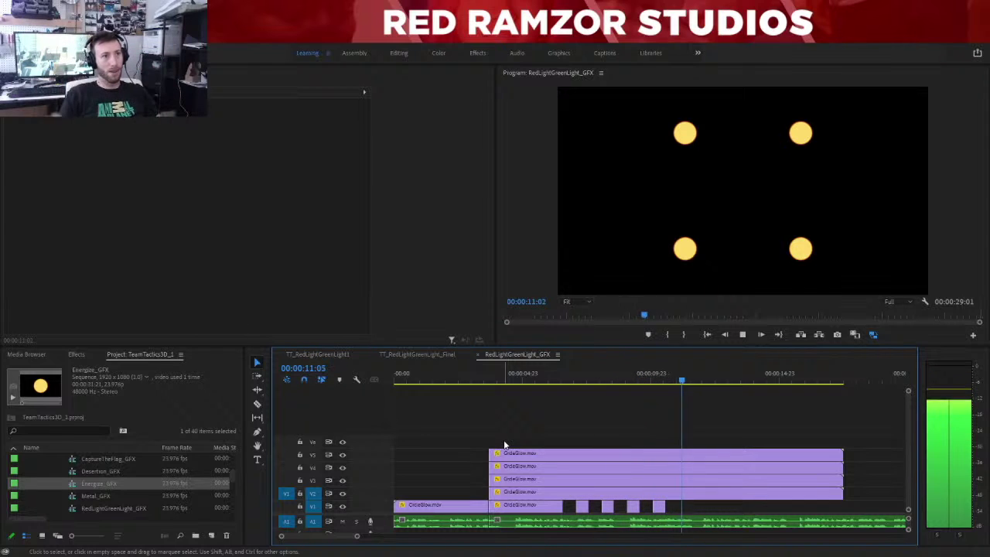
key("space")
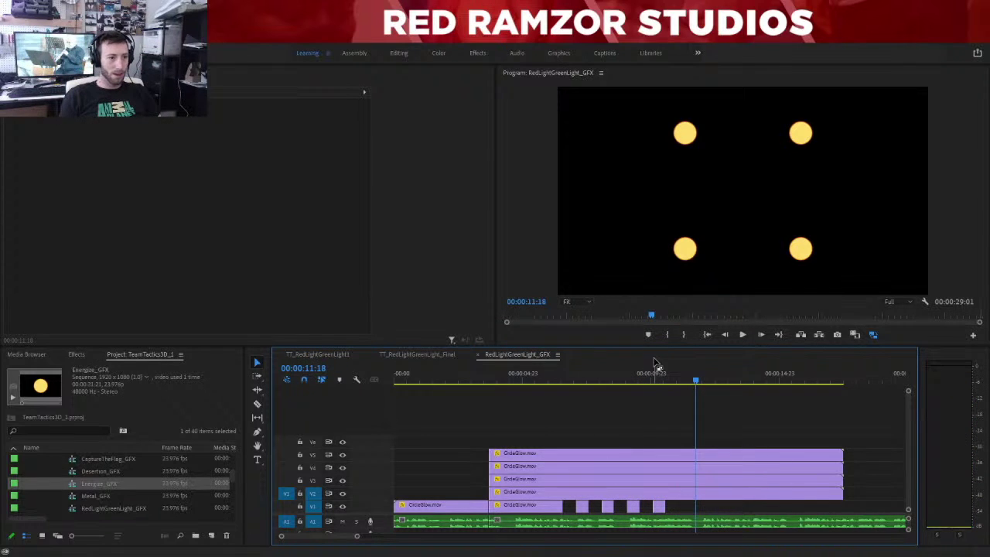
key("space")
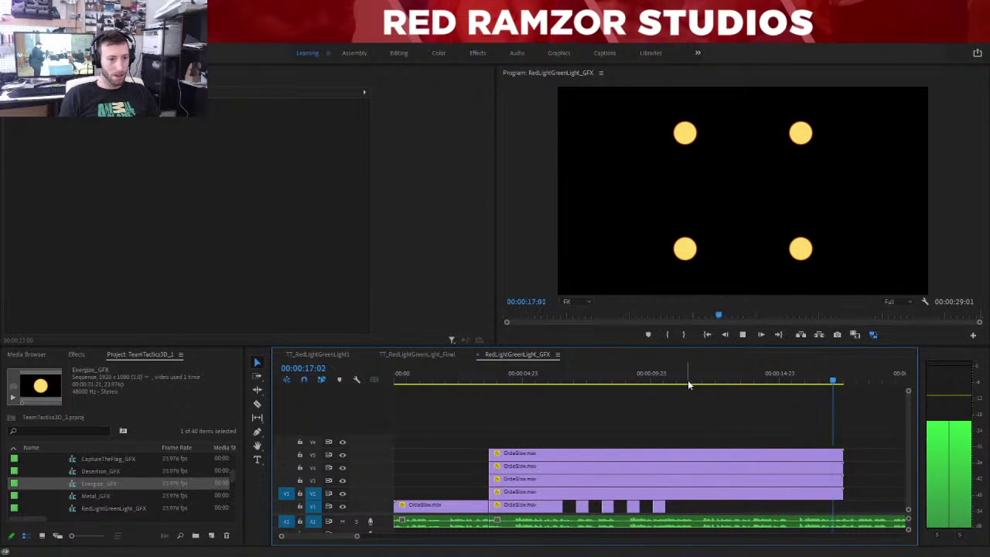
key("space")
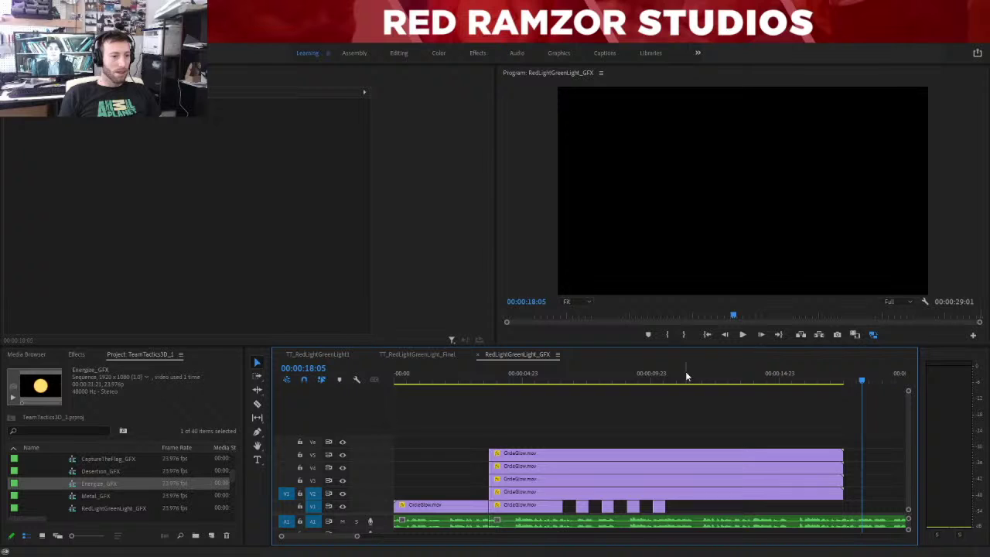
left_click_drag(686, 373, 664, 382)
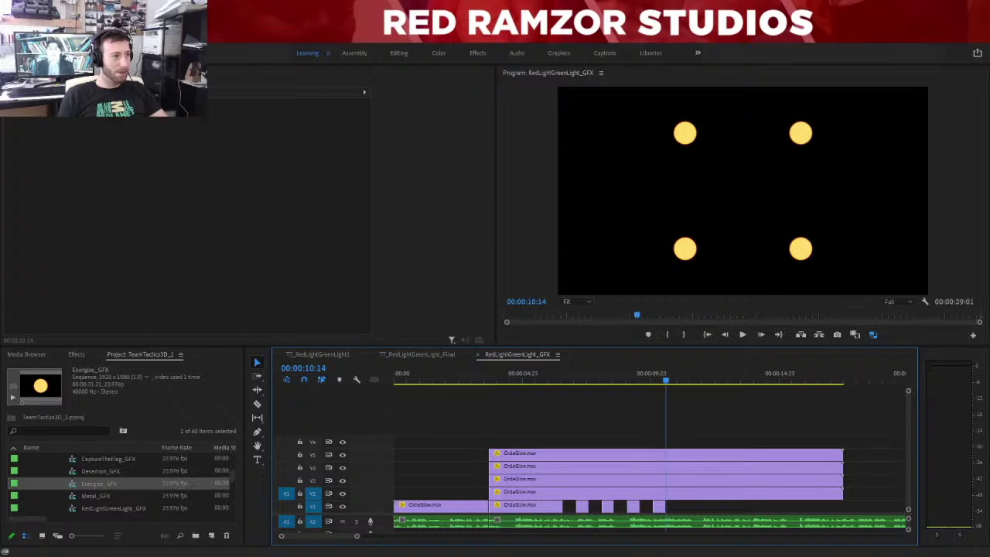
left_click(323, 370)
type("1102")
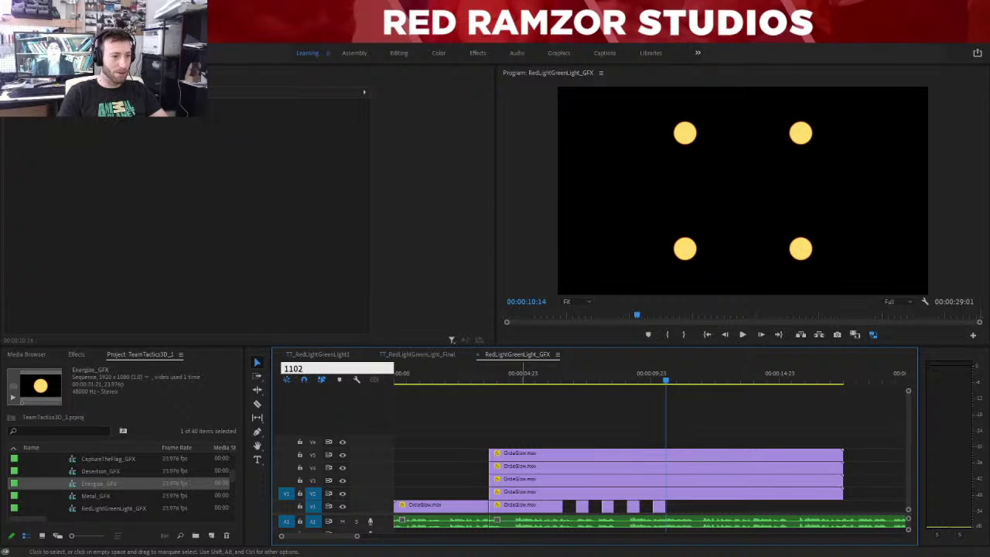
key("Return")
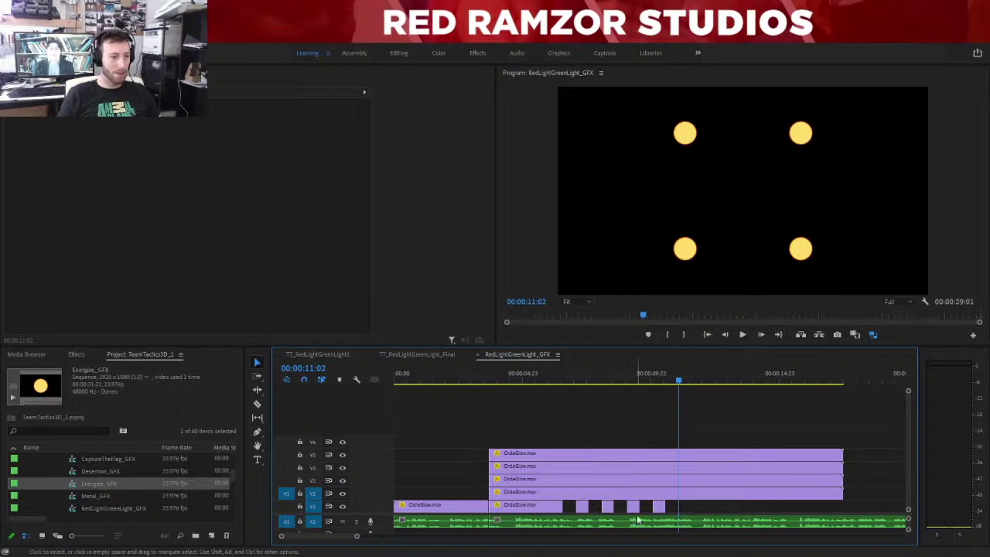
left_click_drag(693, 502, 584, 511)
key("ctrl+c")
key("ctrl+v")
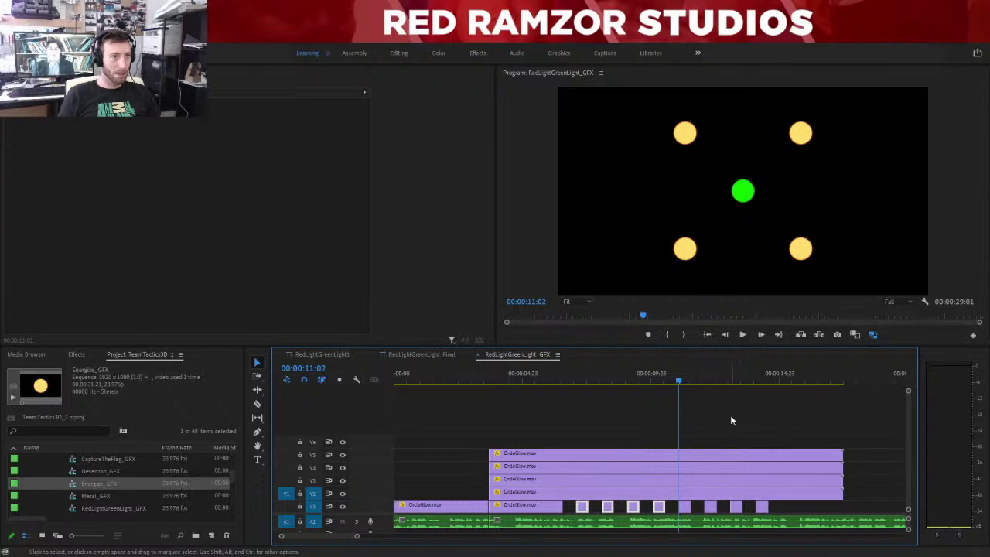
Copy the last two short circle clips on V1, paste them at 00:00:15:02 and play back the result.
left_click_drag(660, 378, 783, 357)
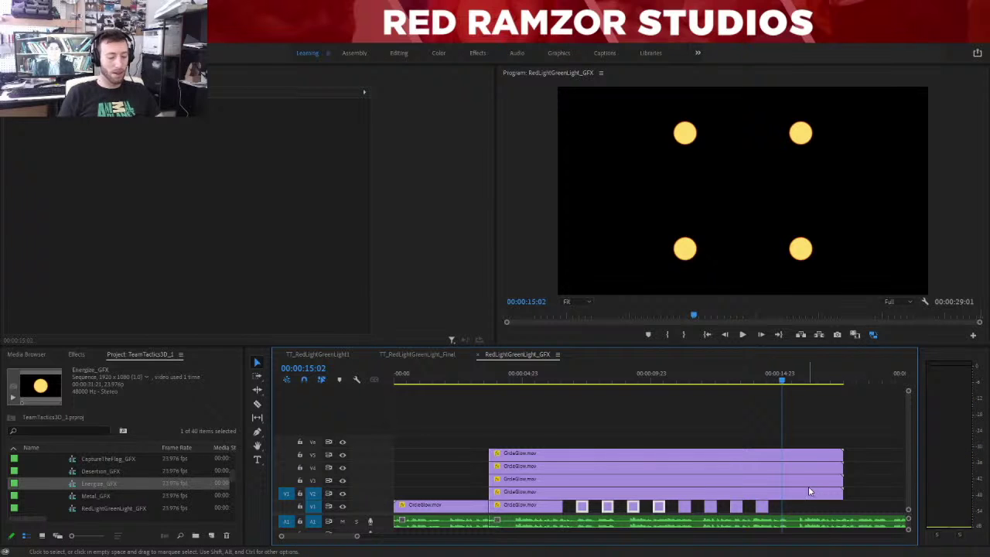
left_click(769, 377)
left_click(309, 368)
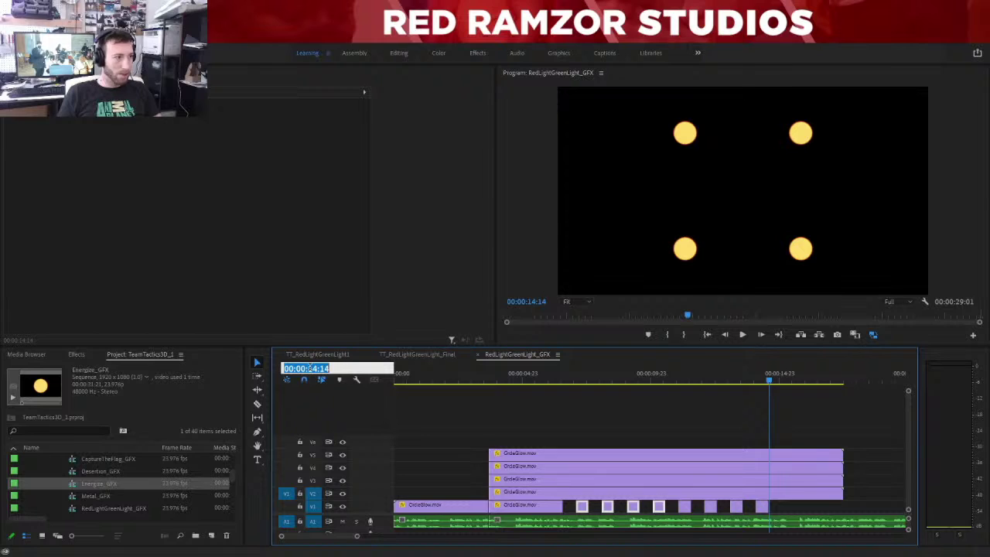
type("1502")
key("Return")
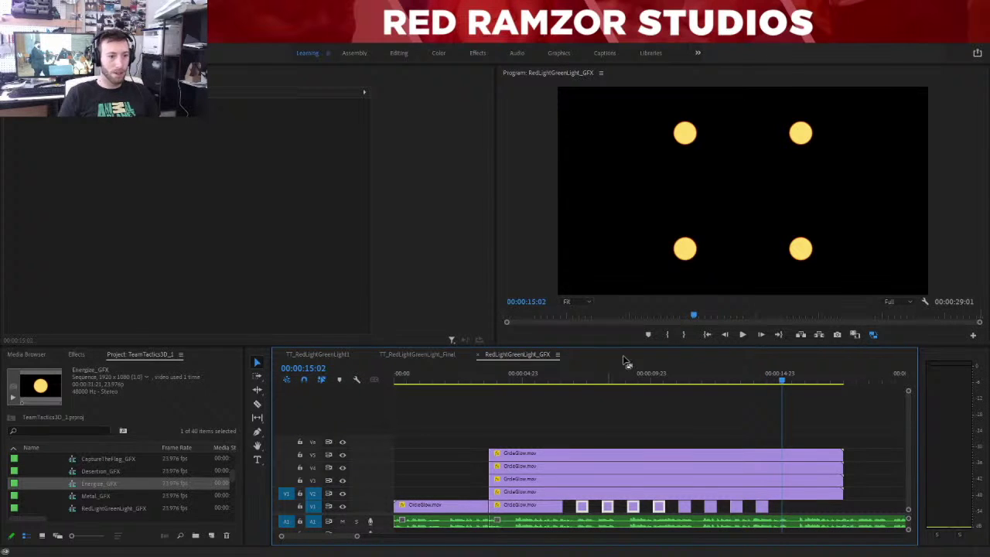
left_click(761, 506)
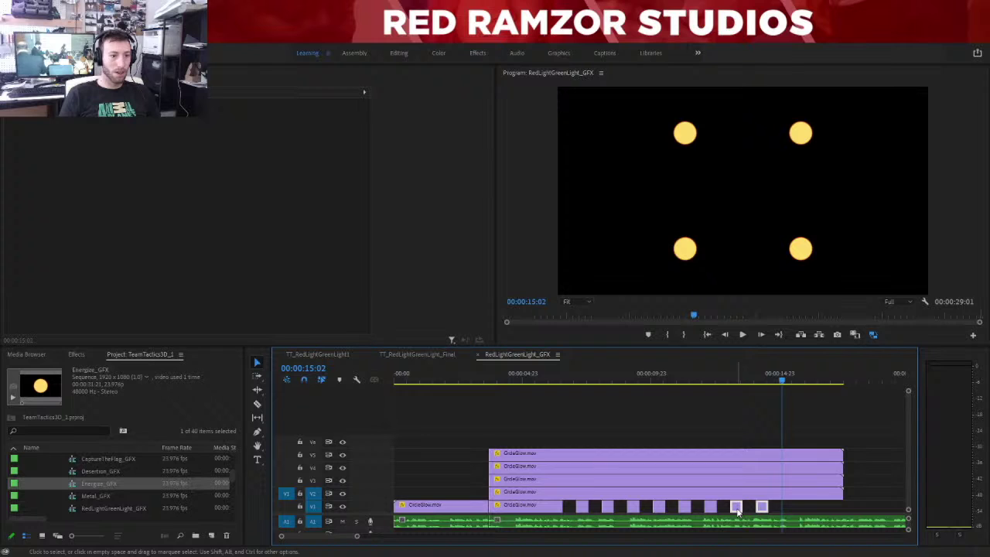
key("ctrl+v")
left_click(841, 508)
key("space")
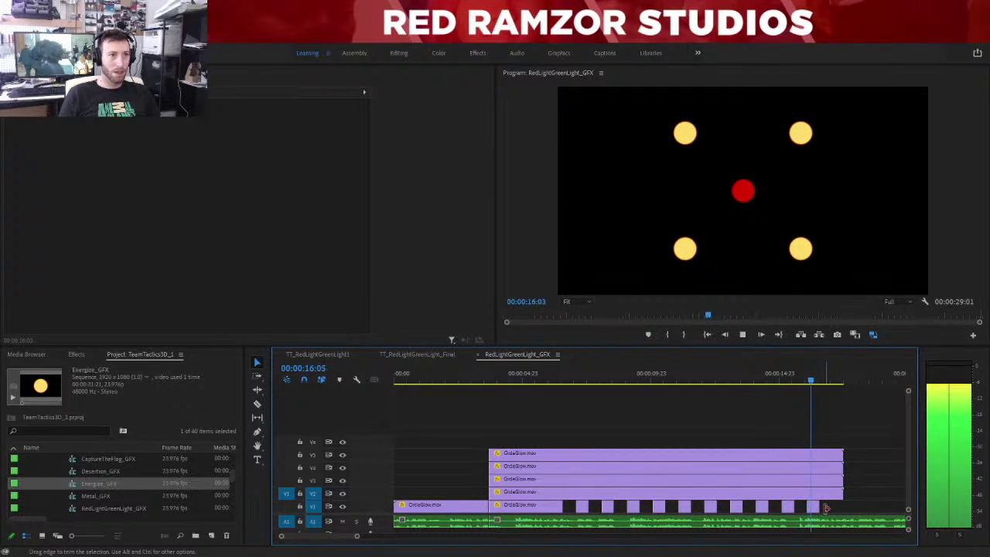
key("space")
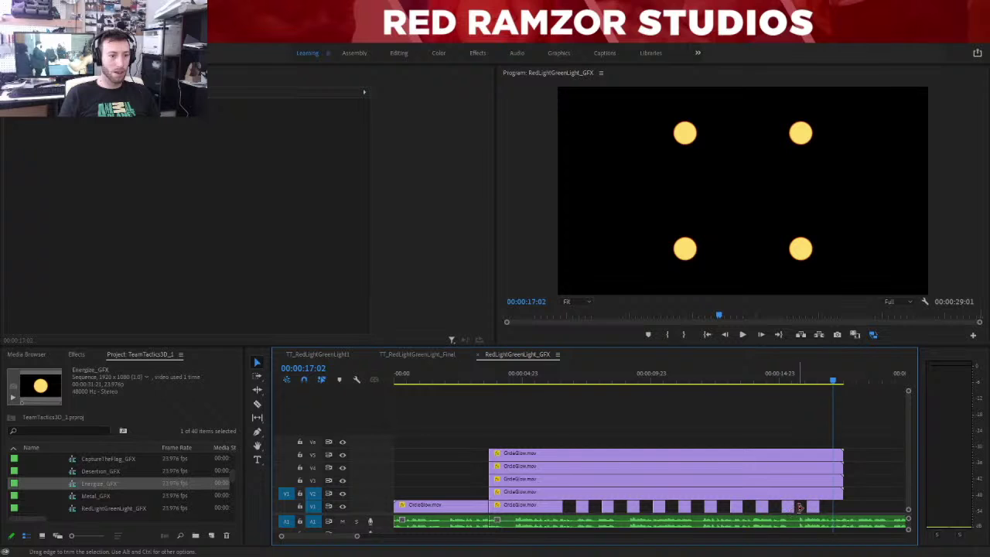
Duplicate the last short green-tinted circle clip on V1 to 00:00:17:02.
left_click(766, 380)
left_click_drag(766, 380, 806, 464)
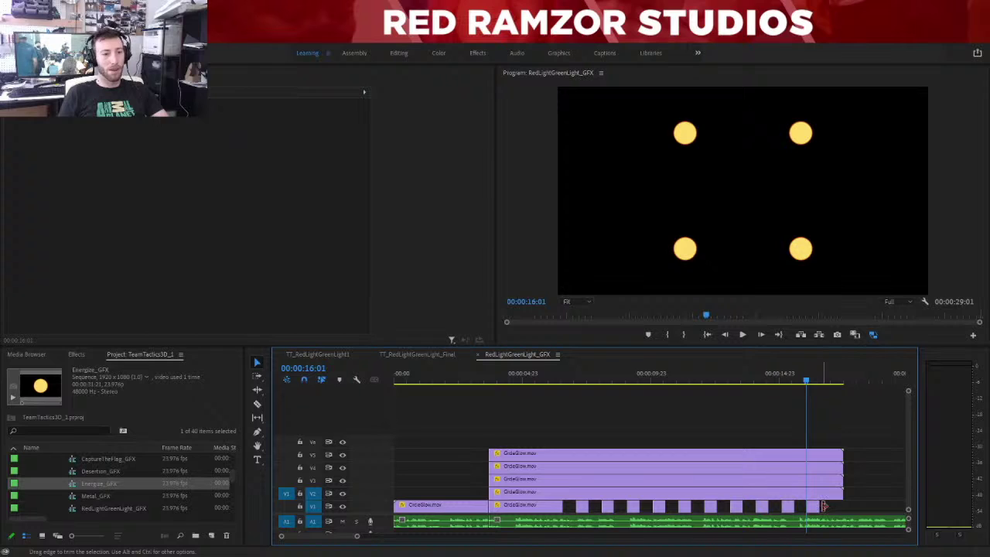
key("space")
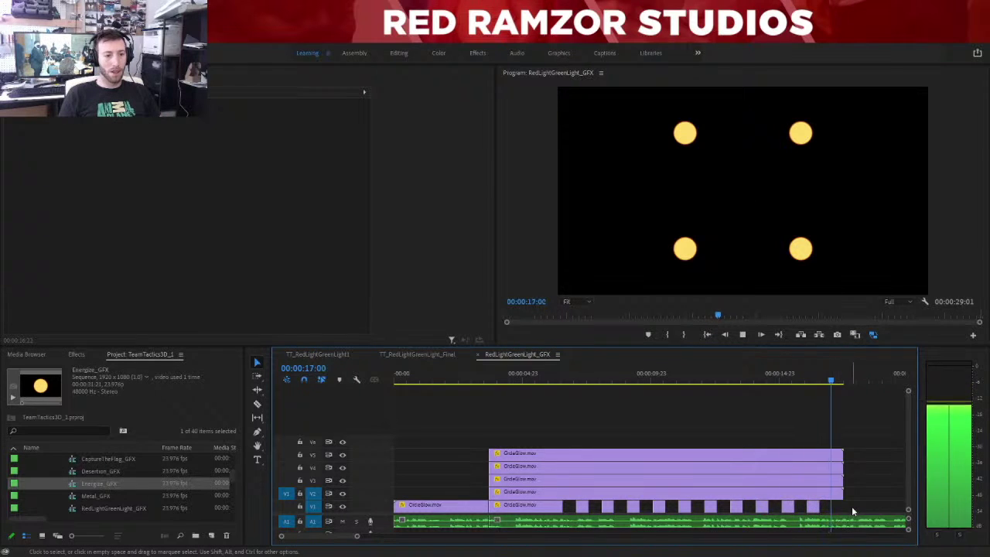
key("space")
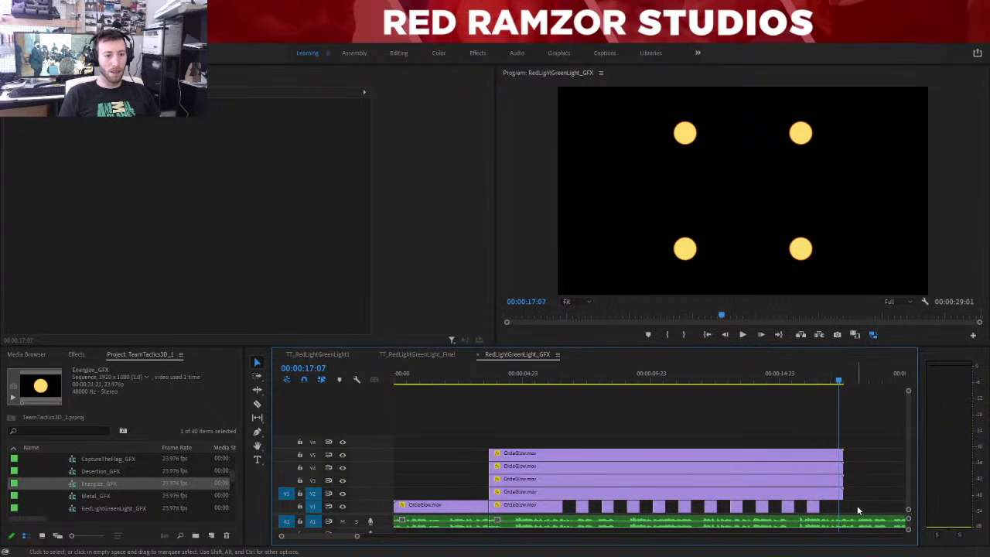
left_click(820, 380)
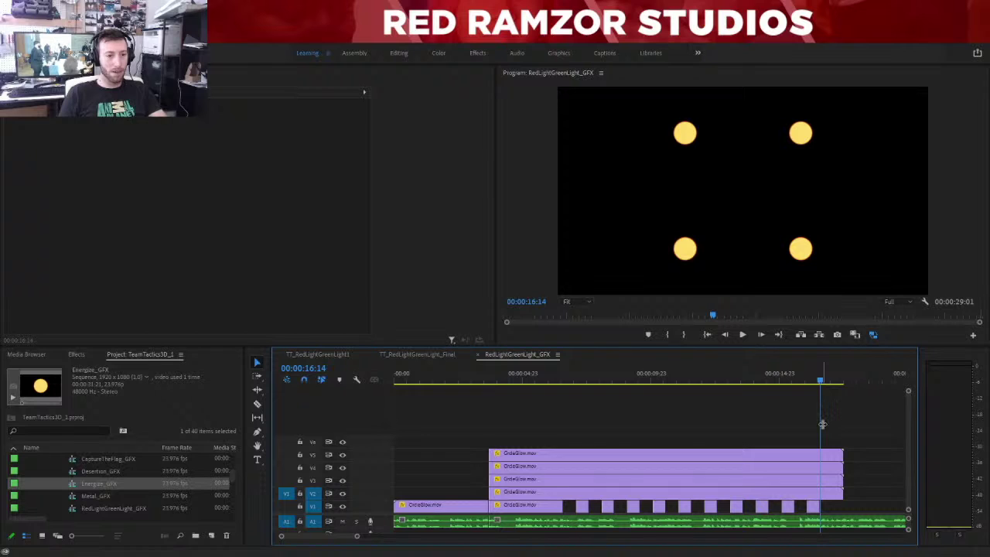
left_click(318, 368)
type("1702")
key("Return")
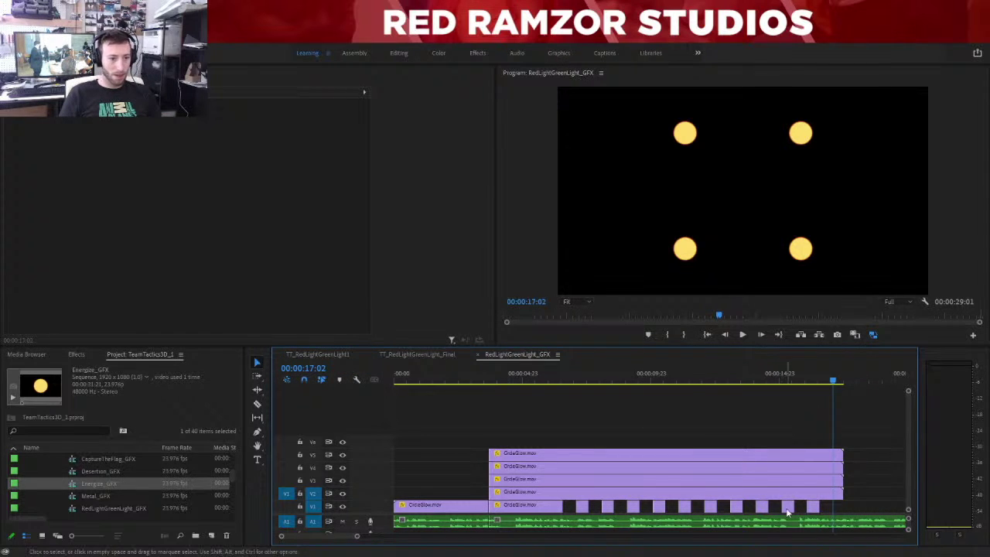
left_click(786, 508)
left_click_drag(786, 508, 840, 511)
left_click(854, 508)
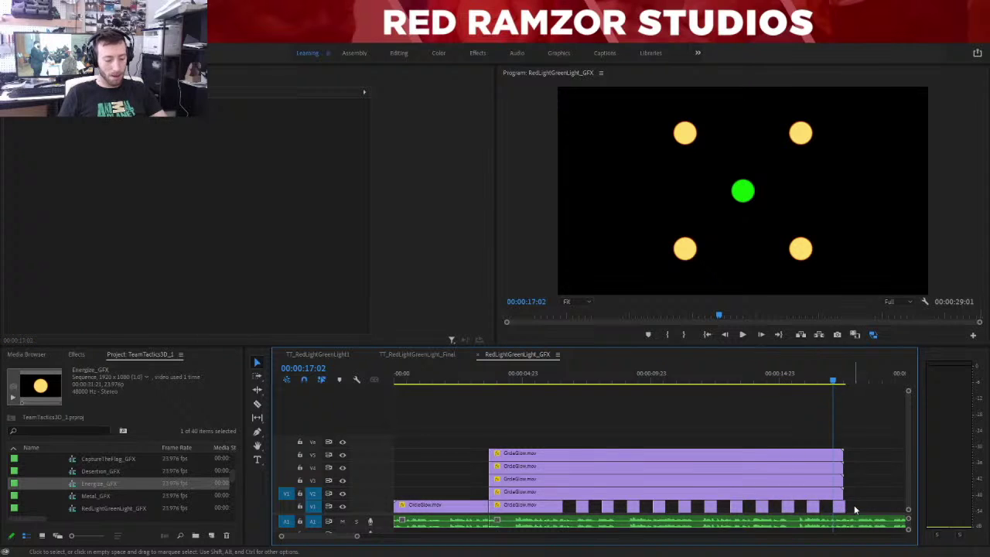
Extend the last green-tinted circle clip on V1 to end at 00:00:24:00, checking the timing against the audio.
scroll(854, 509, "down", 5)
left_click_drag(666, 504, 751, 505)
key("space")
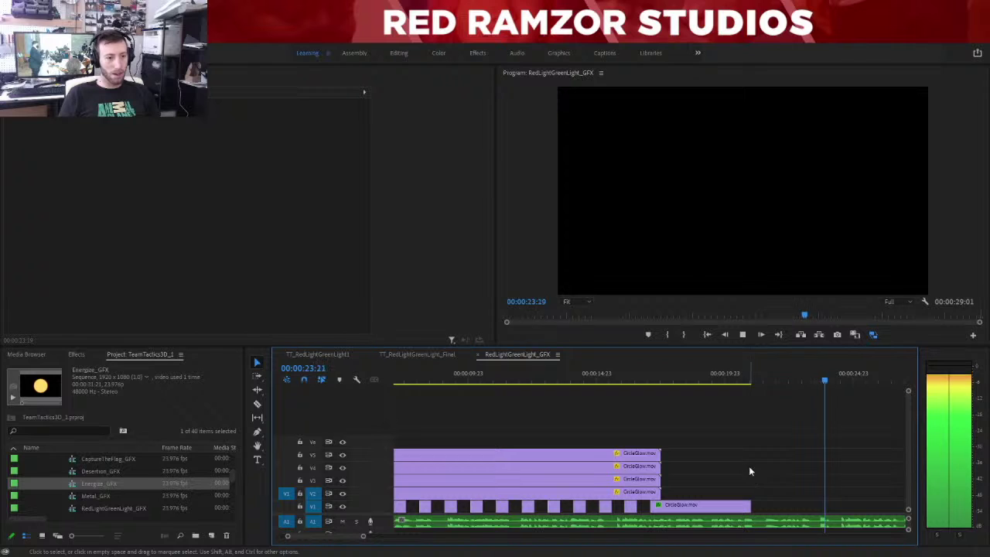
key("space")
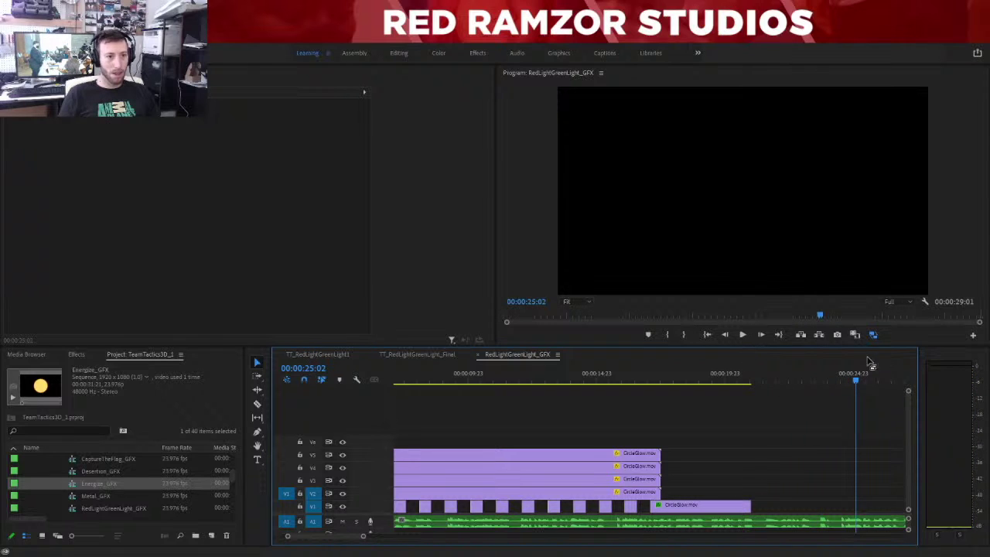
left_click(830, 377)
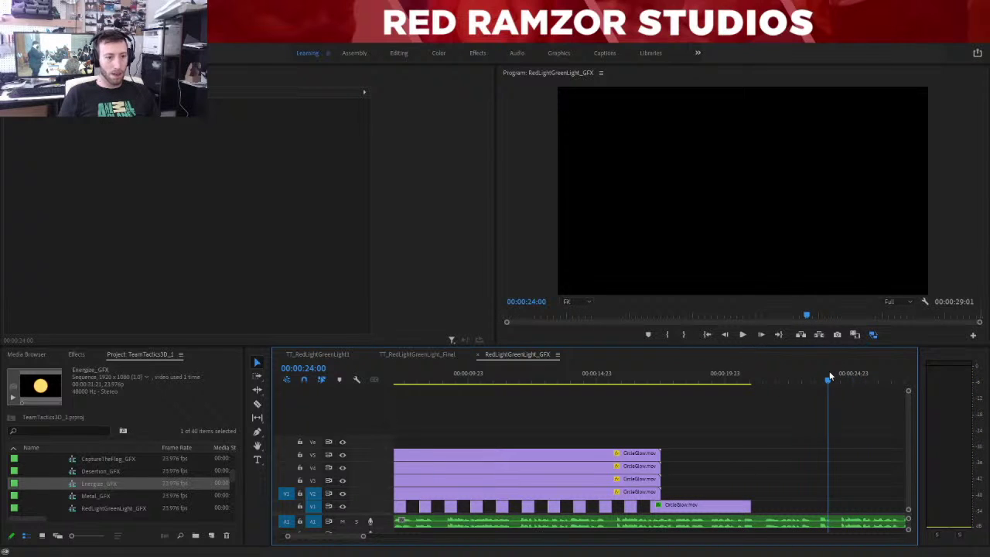
left_click_drag(750, 506, 827, 501)
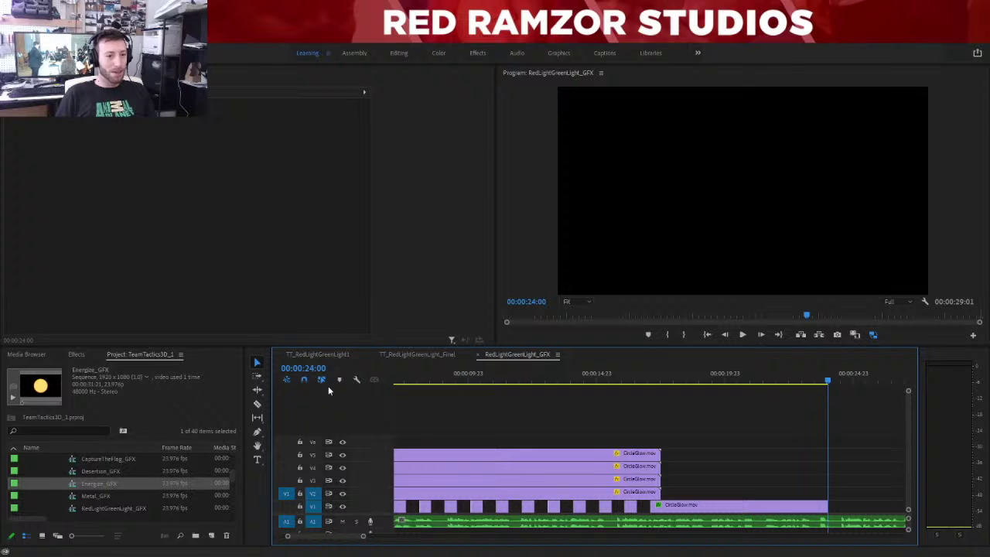
Close the TT_RedLightGreenLight1 and TT_RedLightGreenLight_Final sequences, keeping only RedLightGreenLight_GFX open.
left_click(317, 354)
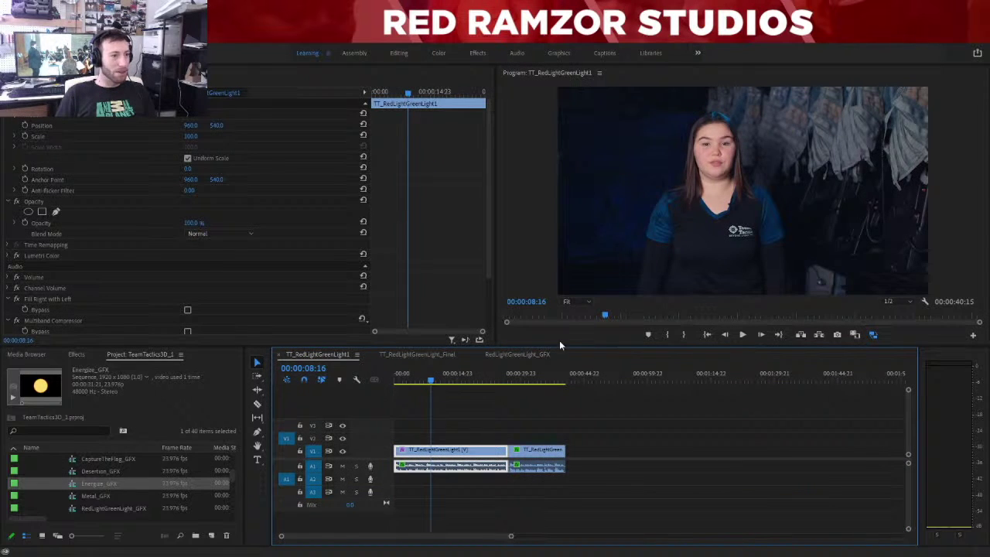
left_click(519, 355)
left_click(280, 354)
left_click(280, 354)
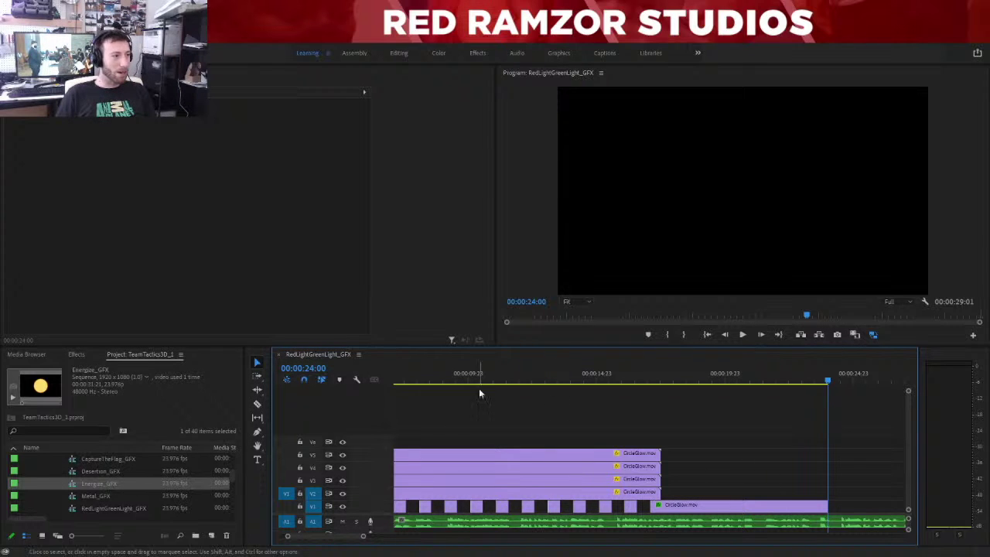
Duplicate the last short red-tinted circle clip on V1 to 00:00:24:14.
left_click(323, 369)
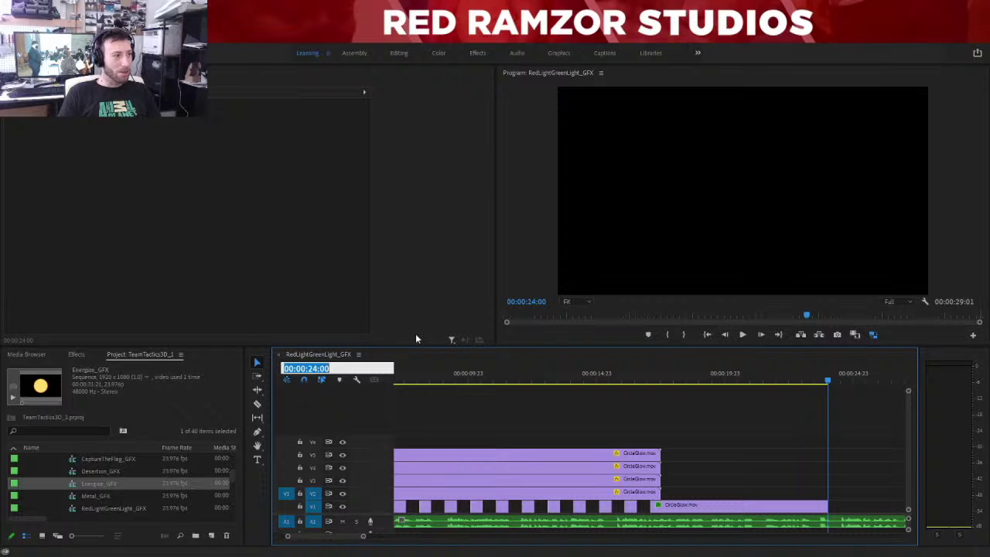
type("2")
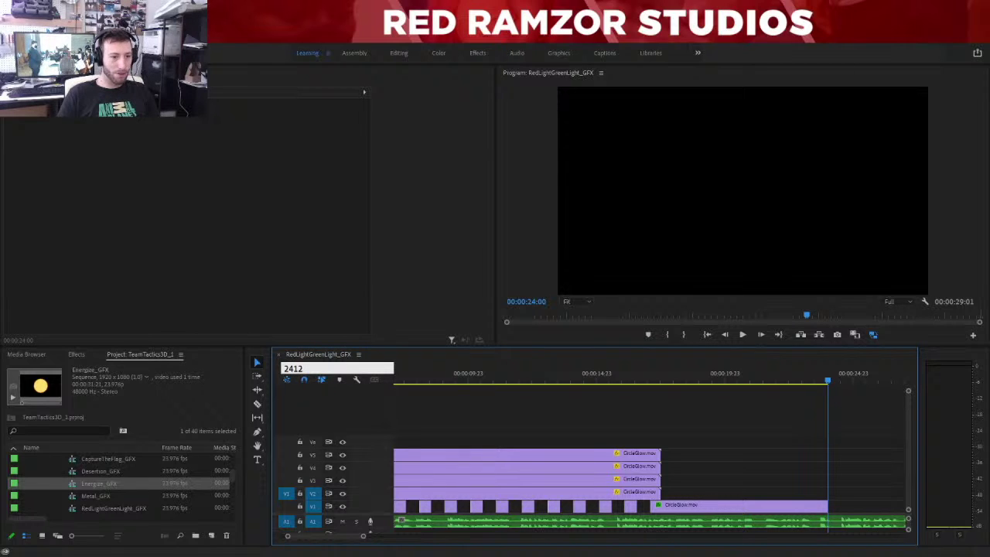
type("4:1")
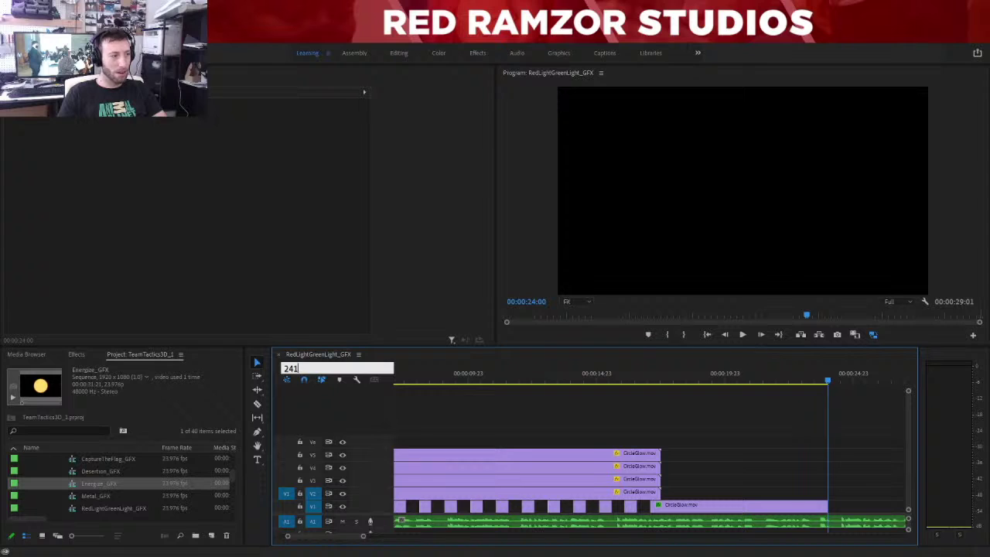
type("4")
key("Return")
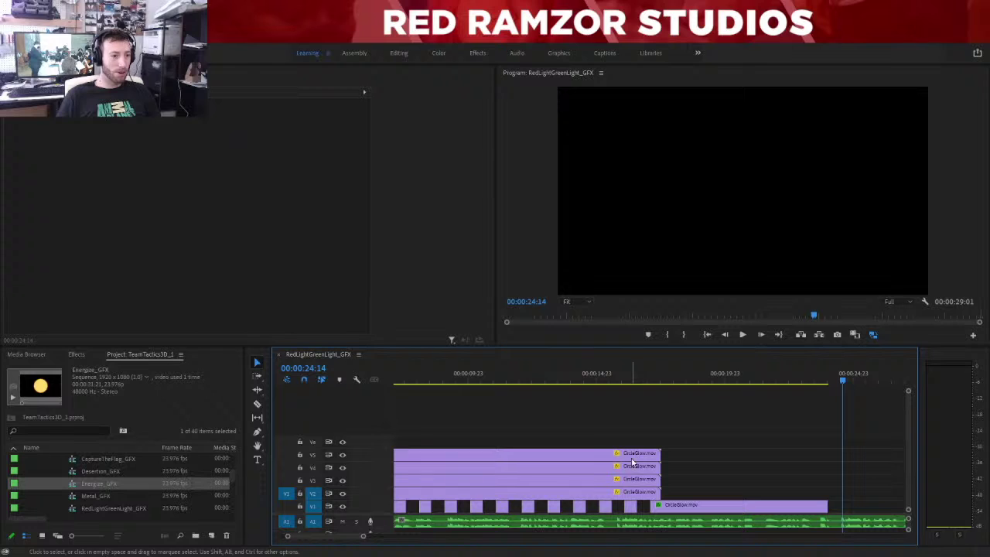
left_click_drag(630, 507, 853, 506)
left_click(865, 475)
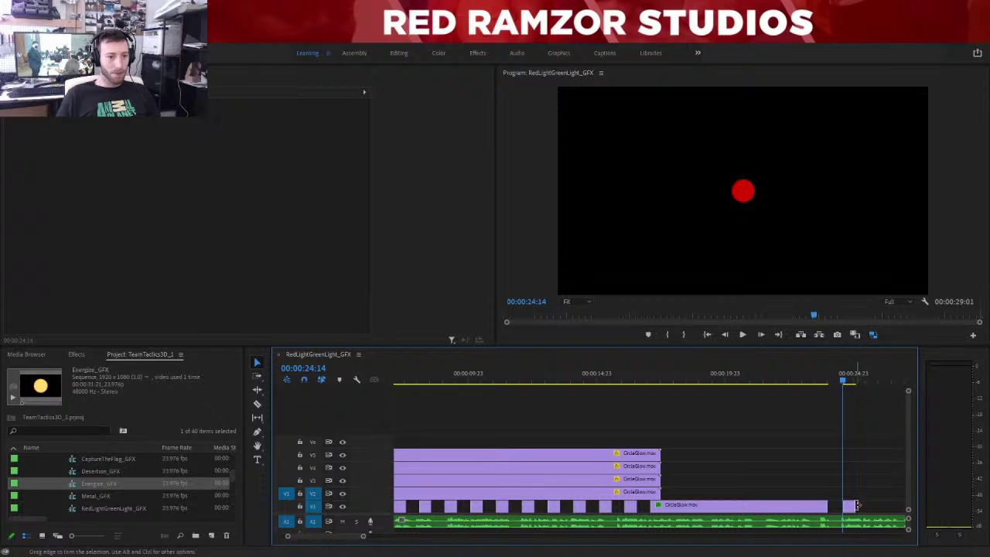
Change the label color of the red-tinted clip at 00:00:24:14 to pink and of the long green-tinted V1 clip to green.
left_click(850, 507)
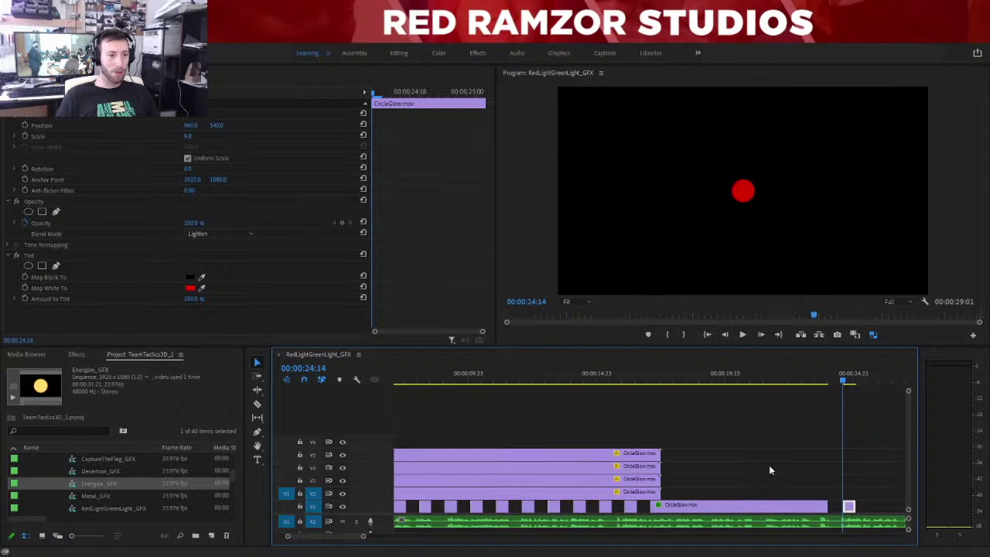
left_click(773, 507)
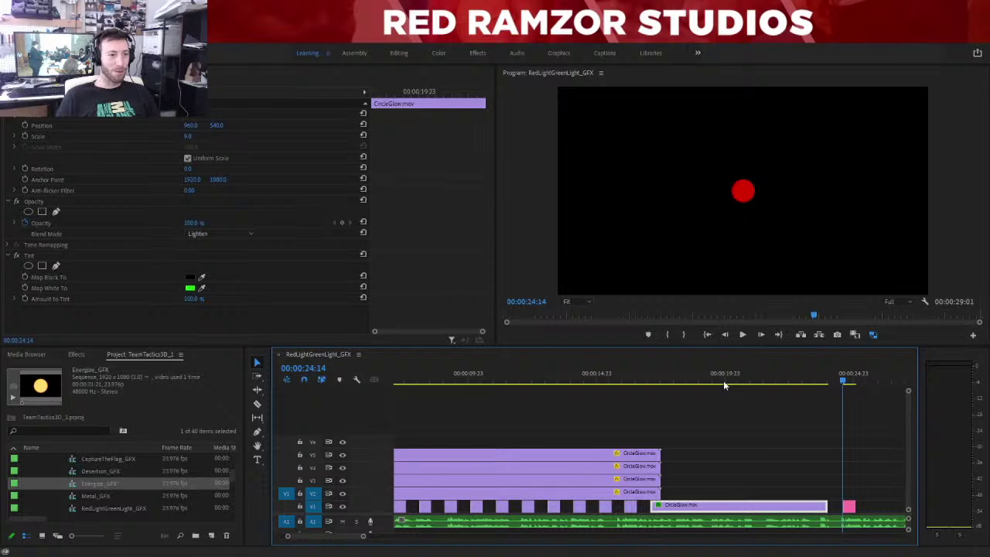
left_click(758, 443)
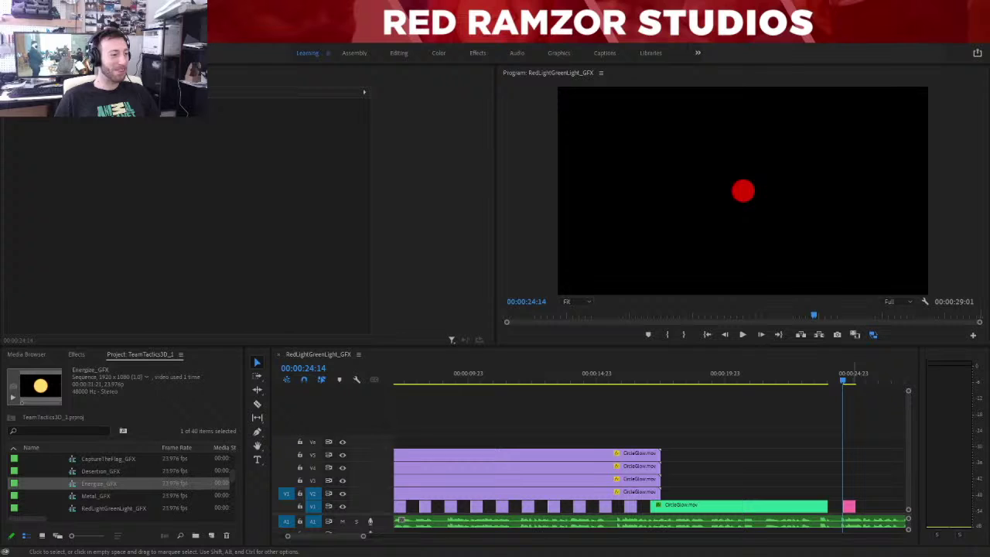
left_click(670, 426)
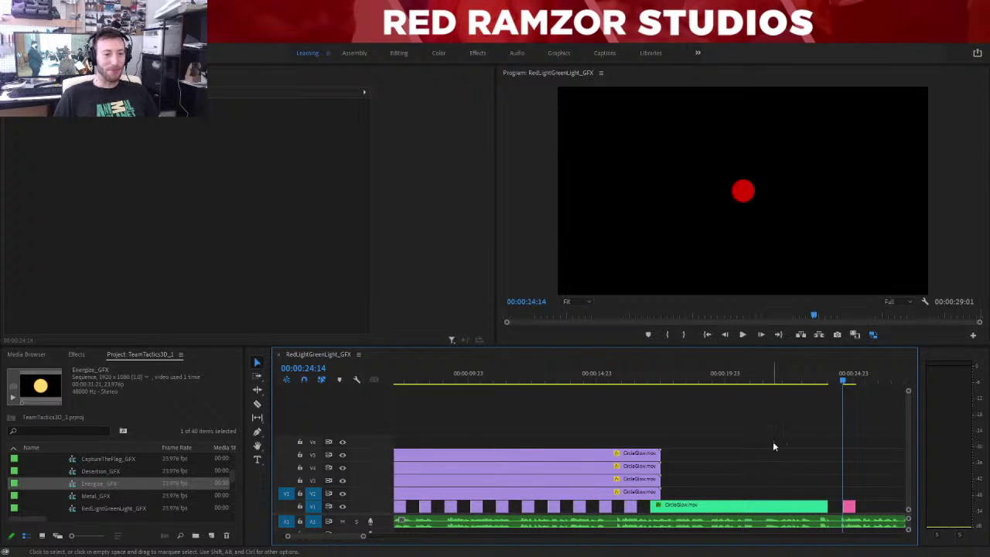
Extend the end of the pink red-tinted circle clip on V1 until it is about three seconds long.
key("minus")
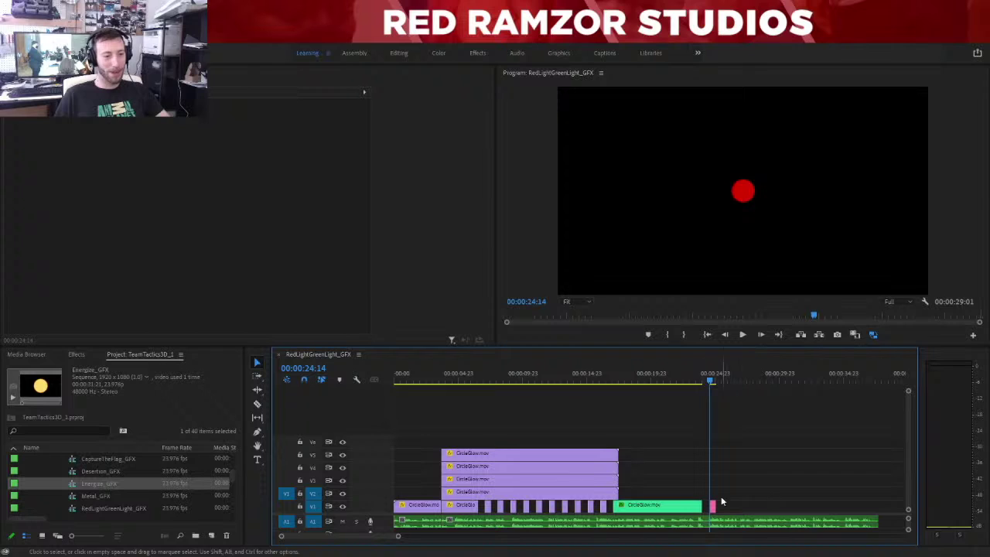
left_click_drag(717, 506, 753, 505)
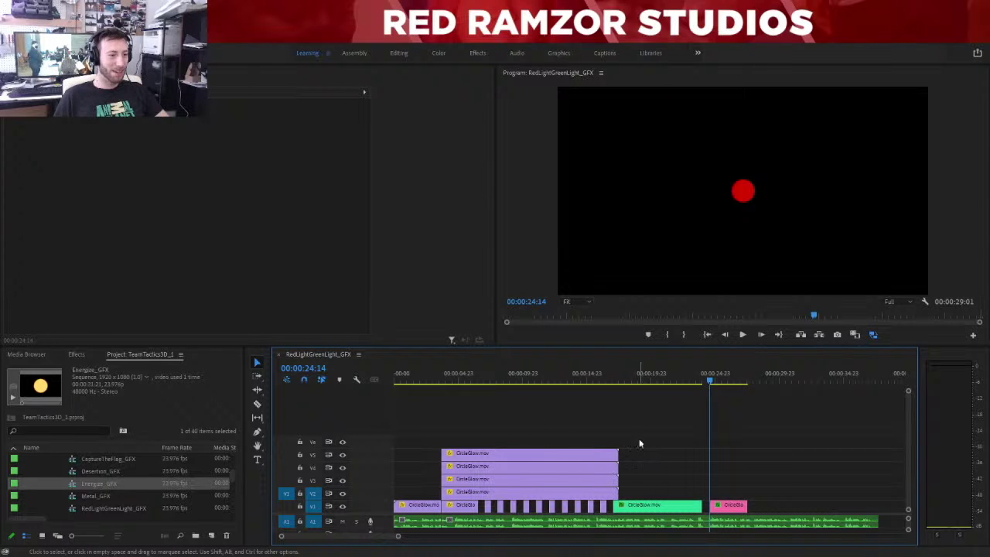
left_click(617, 373)
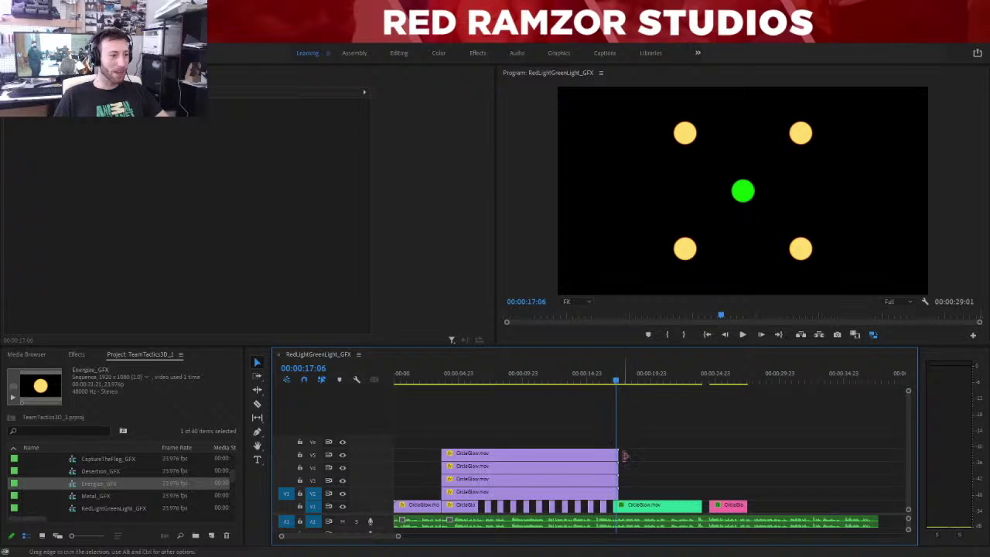
Split the outer circle clips on V2 to V5 where the short alternating clips on V1 begin.
left_click(469, 374)
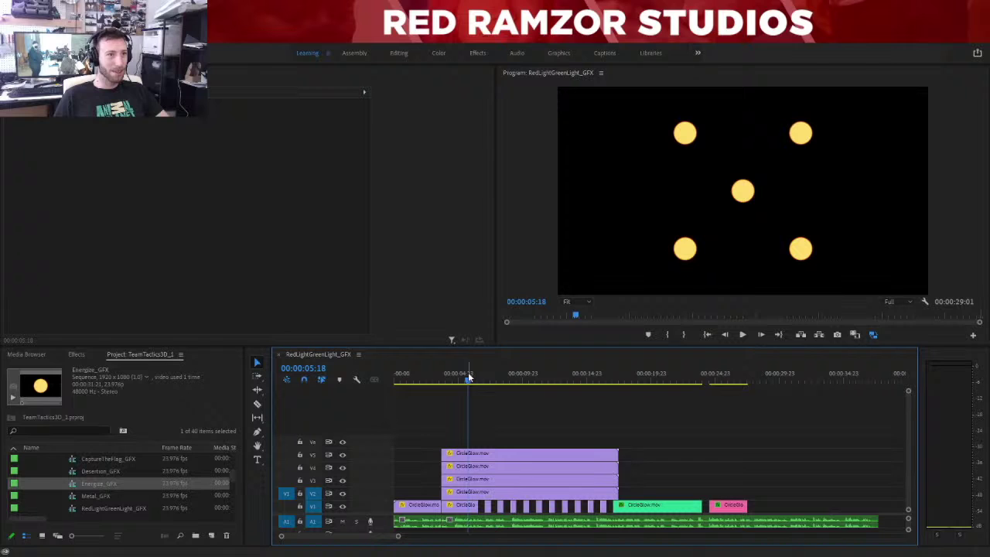
key("=")
key("c")
left_click(564, 454, "shift")
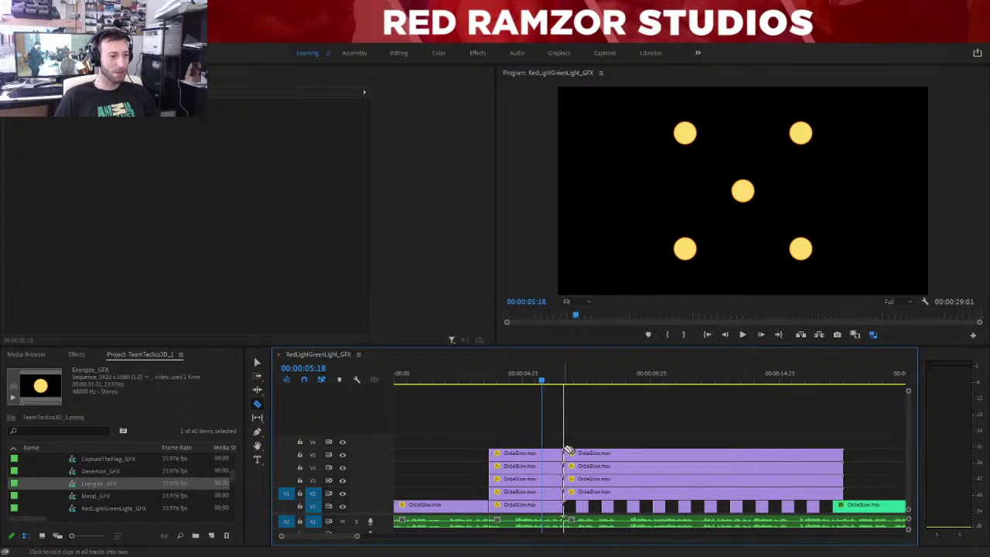
key("v")
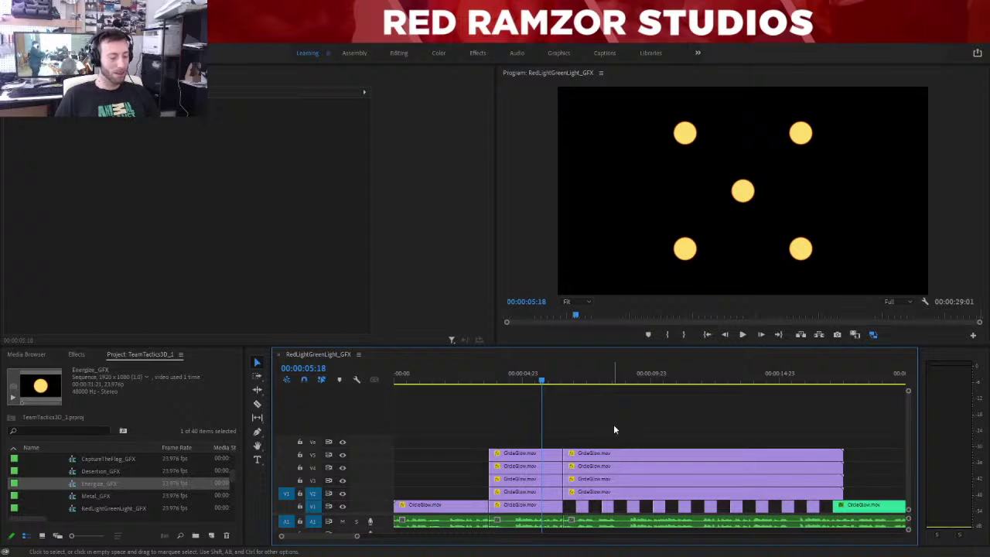
Duplicate the longer V2 to V5 outer circle clips directly after the originals, starting at 00:00:17:12, and check the playback.
key("minus")
left_click_drag(548, 424, 687, 459)
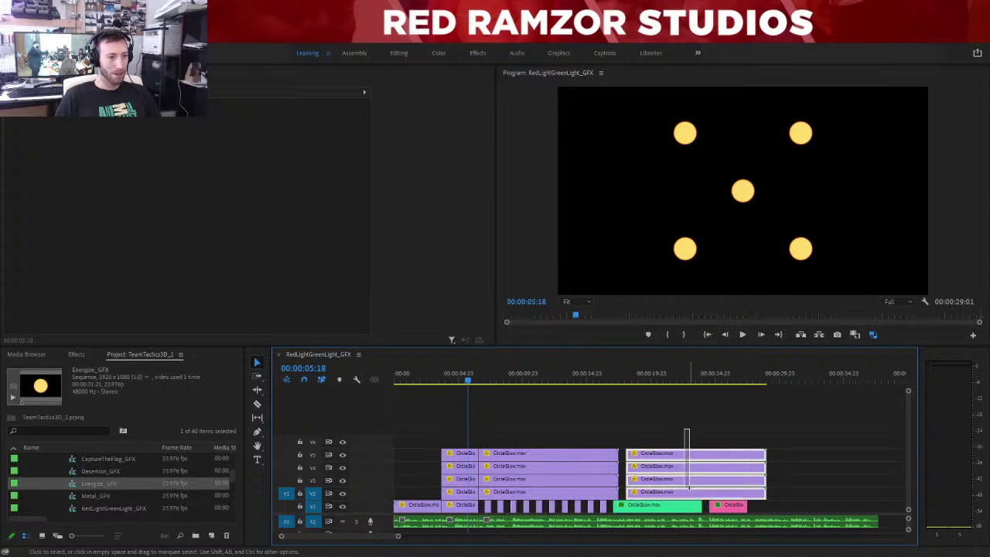
left_click_drag(674, 462, 669, 458)
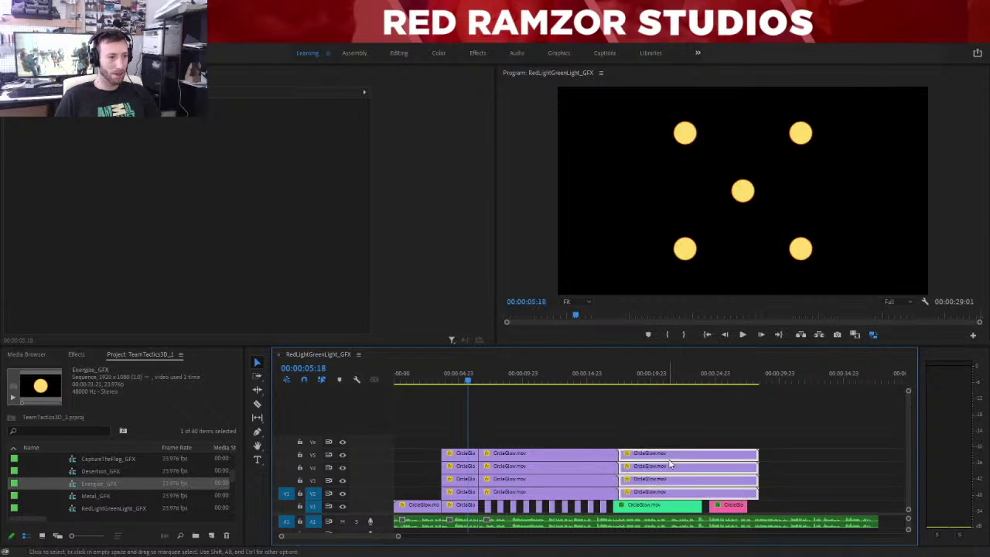
left_click(601, 379)
key("space")
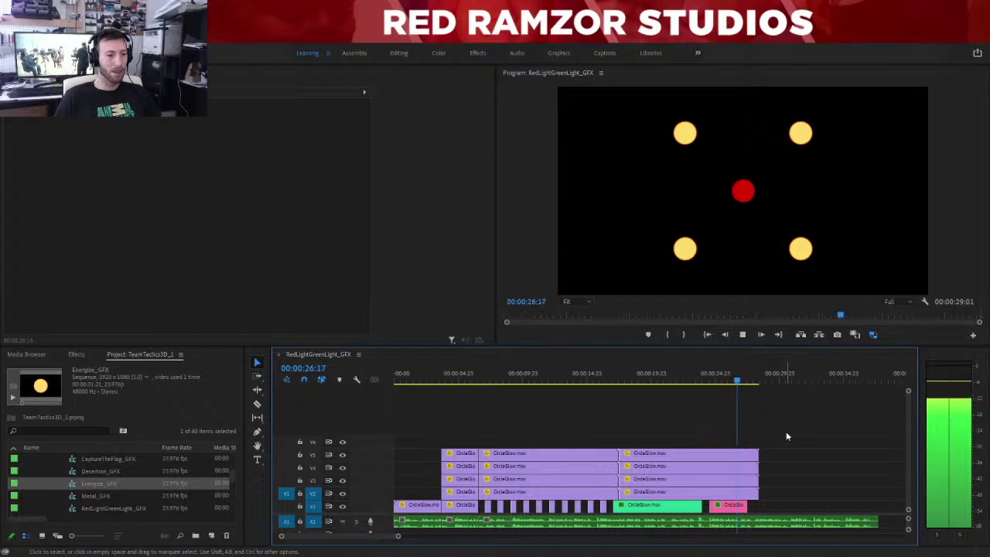
key("space")
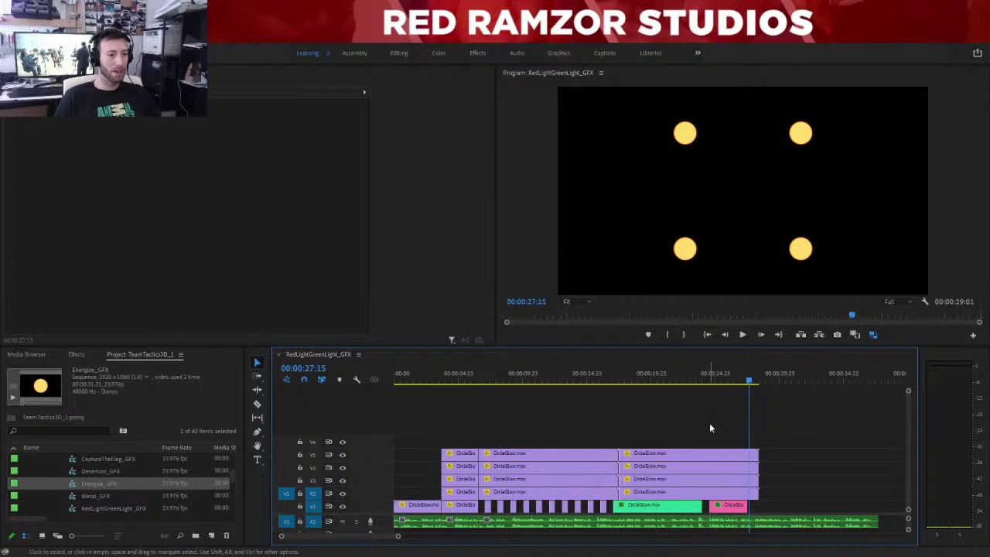
Add a Position keyframe at 00:00:24:14 to each of the four duplicated outer circle clips on V2 to V5.
left_click(702, 375)
left_click_drag(704, 374, 713, 374)
key("=")
key("=")
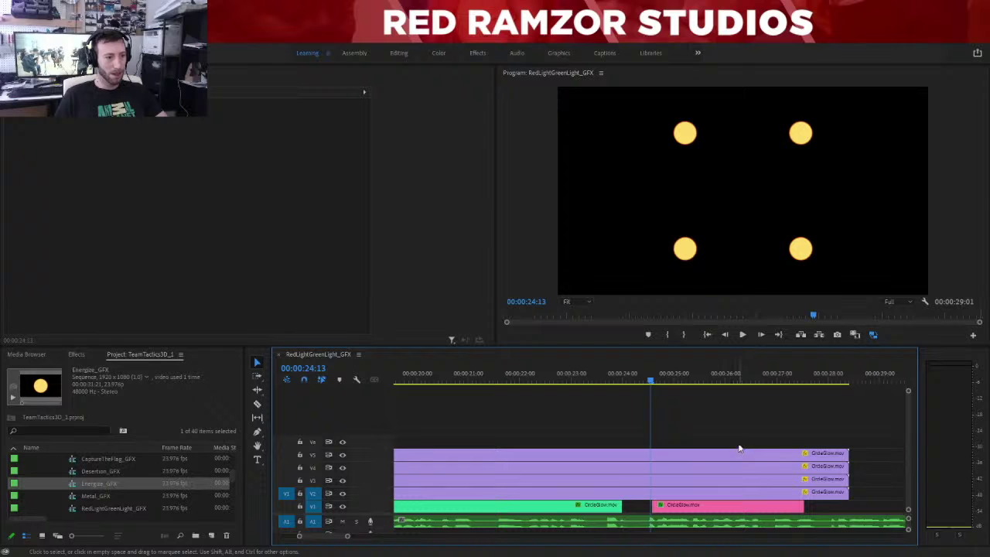
key("Right")
left_click(709, 455)
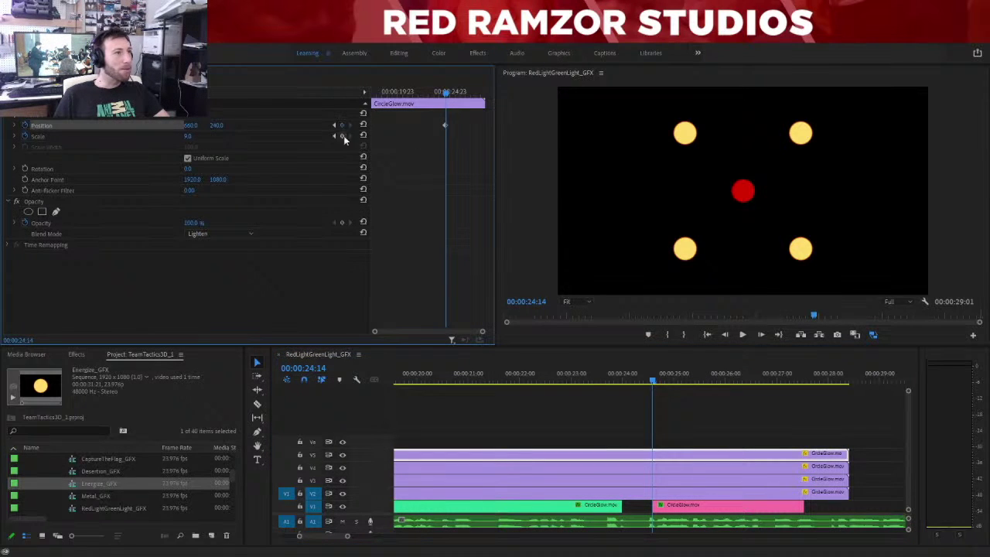
left_click(665, 467)
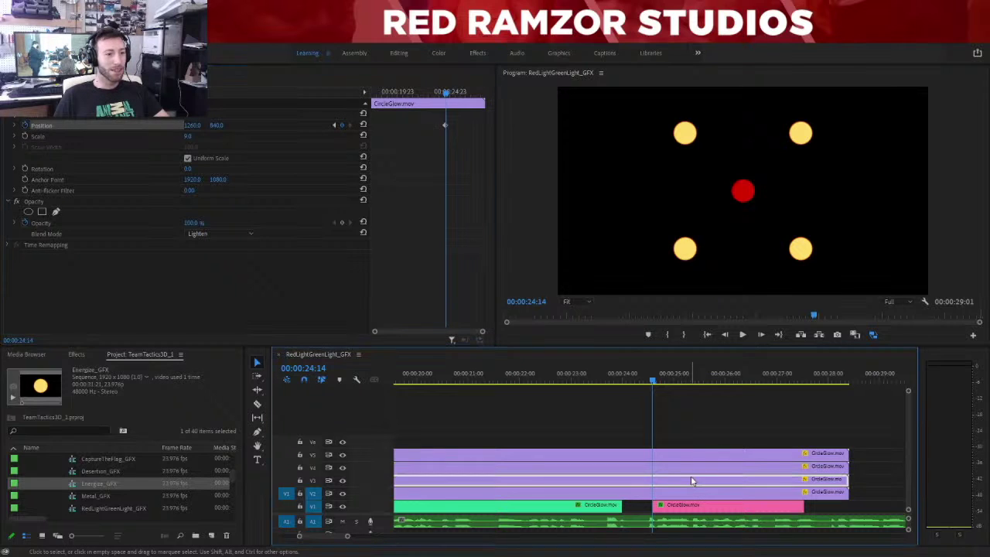
left_click(691, 477)
left_click(341, 125)
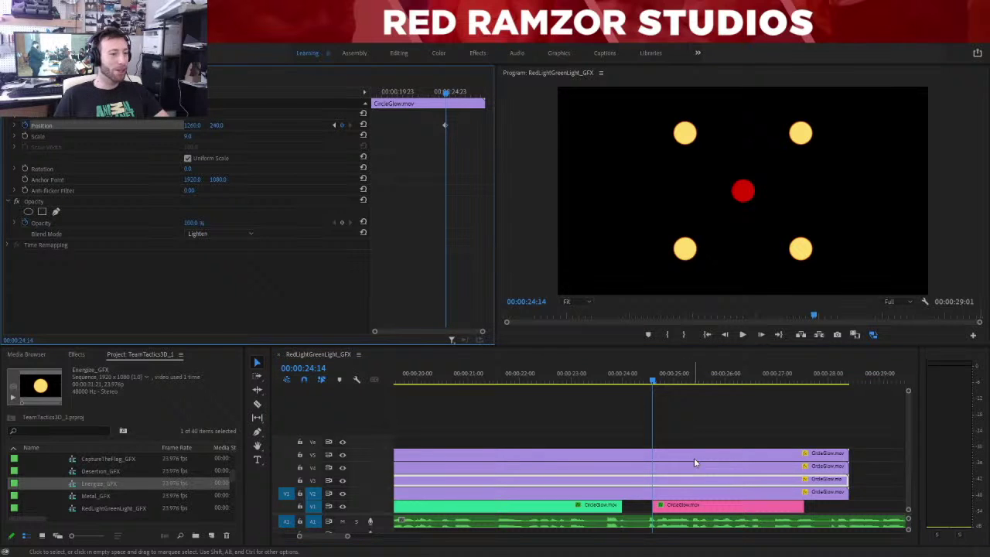
left_click(662, 492)
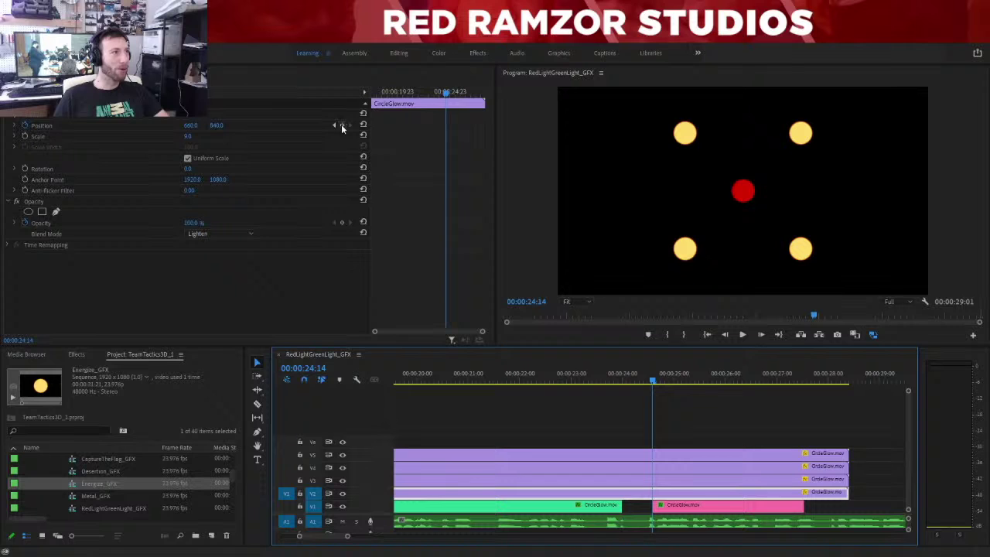
Add a Position keyframe at 00:00:17:12, the clip start, to each duplicated outer circle clip on V2 to V5.
left_click(613, 405)
key("minus")
key("minus")
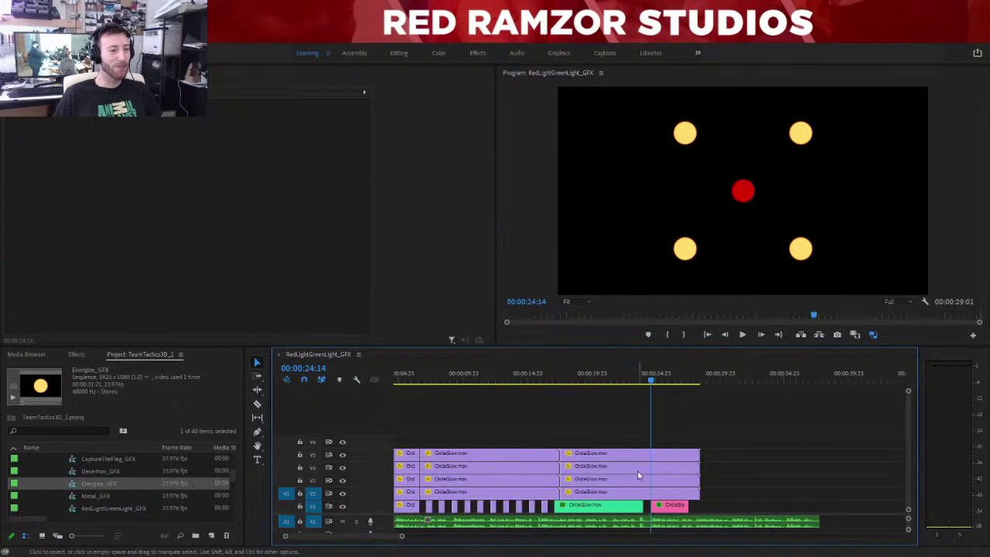
left_click(631, 456)
left_click(628, 412)
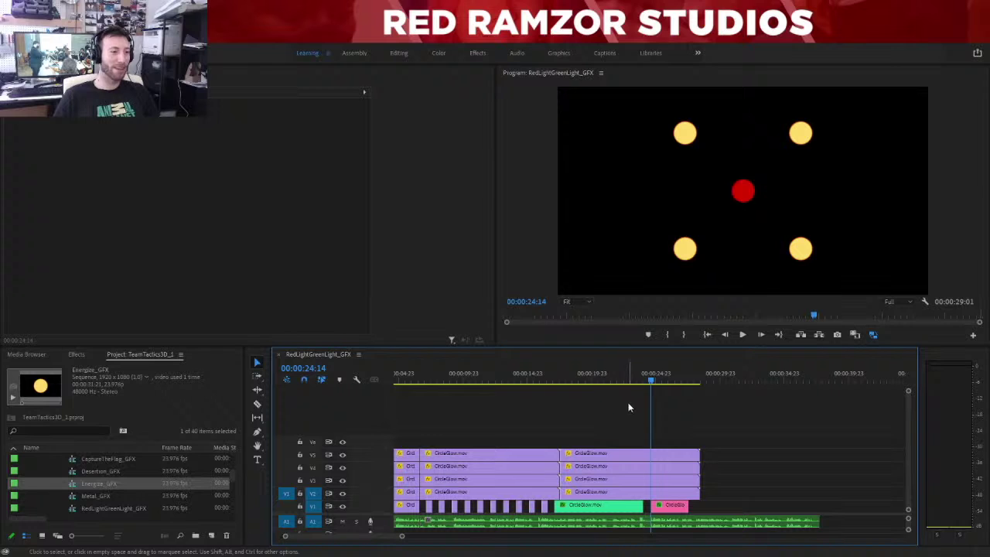
left_click(576, 382)
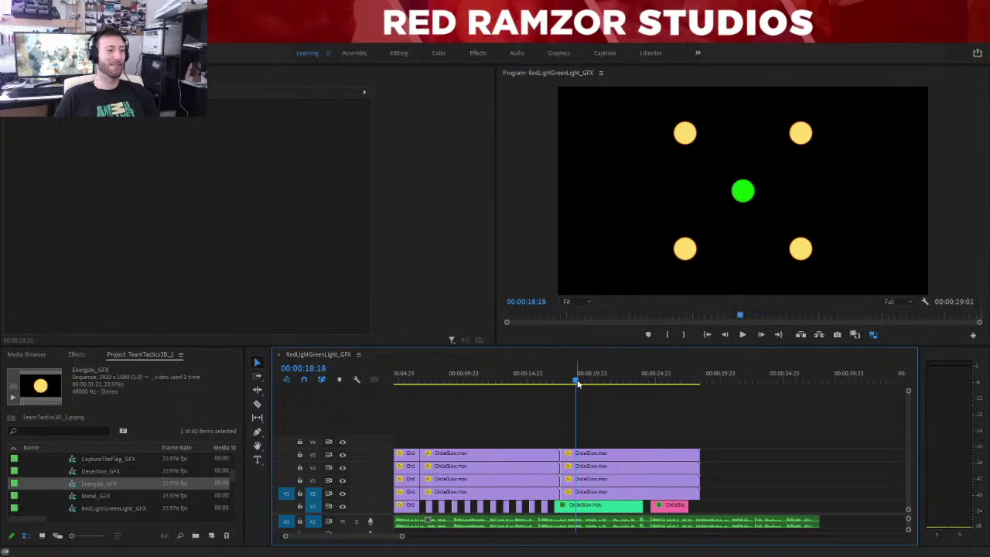
left_click(611, 455)
key("Up")
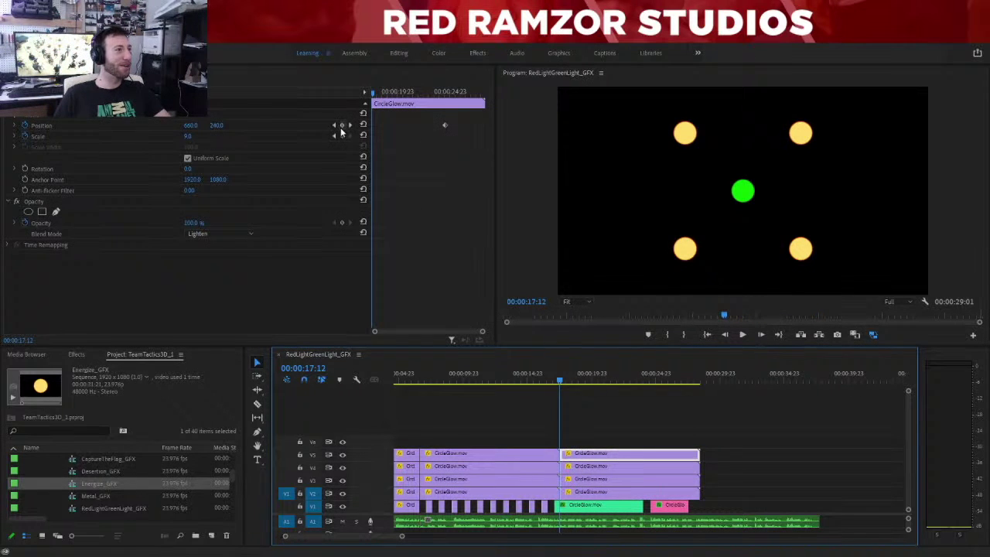
left_click(342, 124)
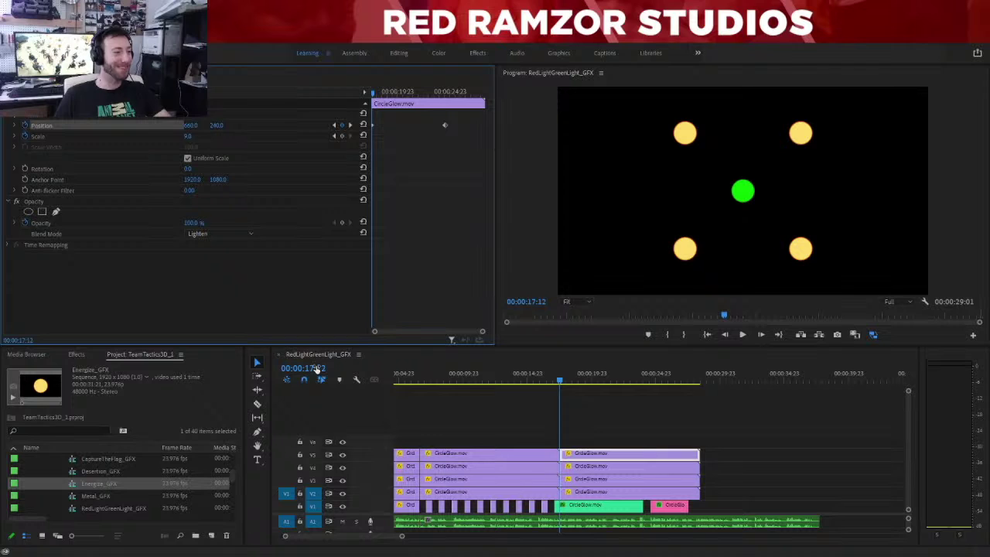
left_click(602, 467)
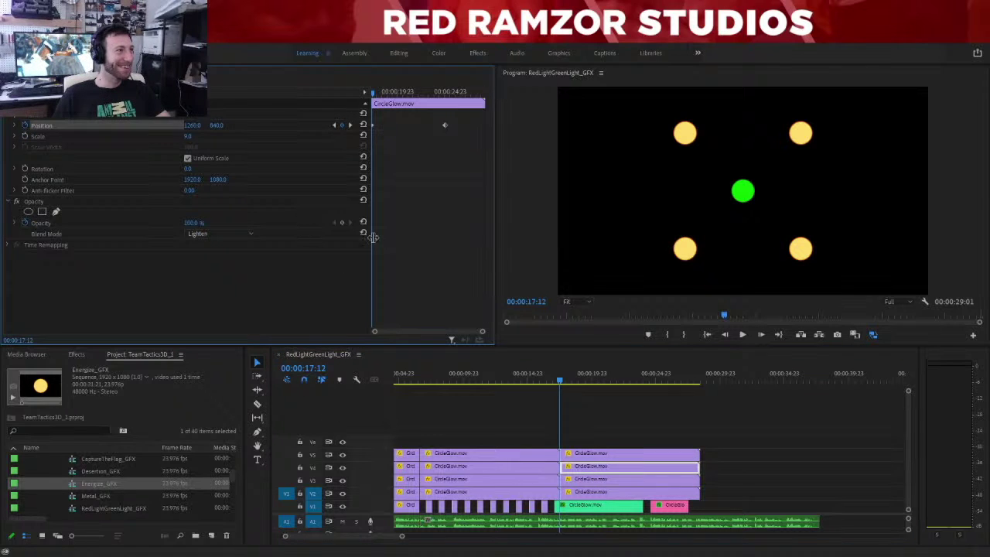
key("ctrl+Down")
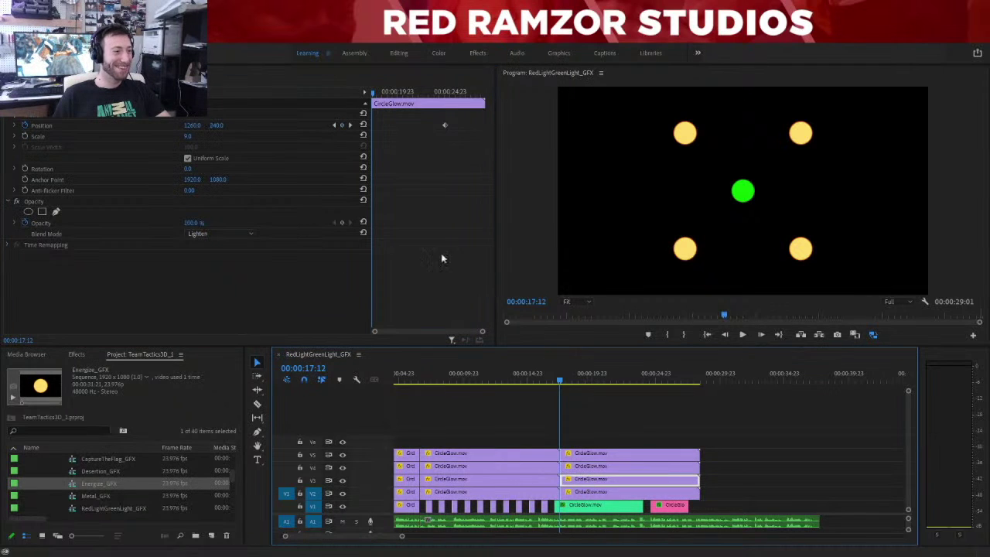
left_click(341, 124)
left_click(574, 492)
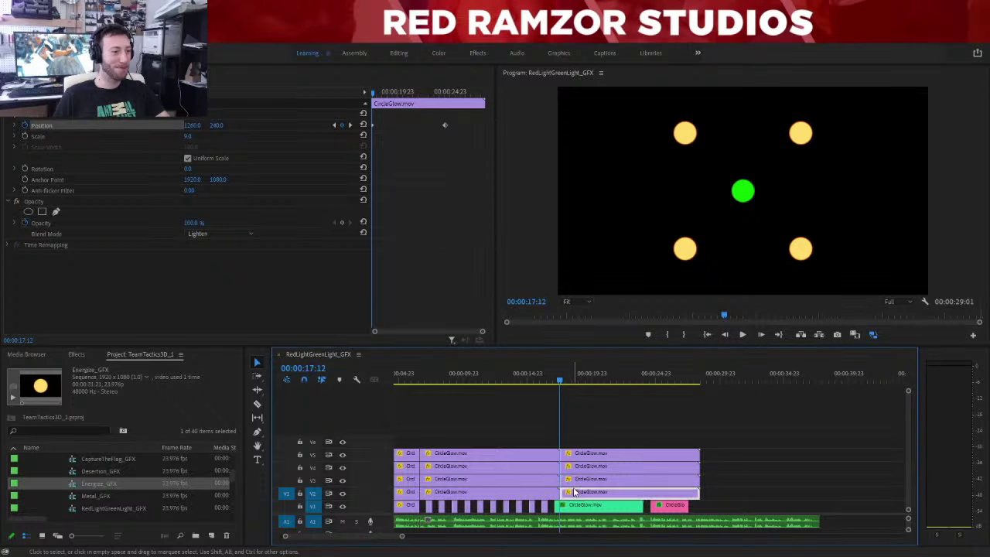
left_click(623, 411)
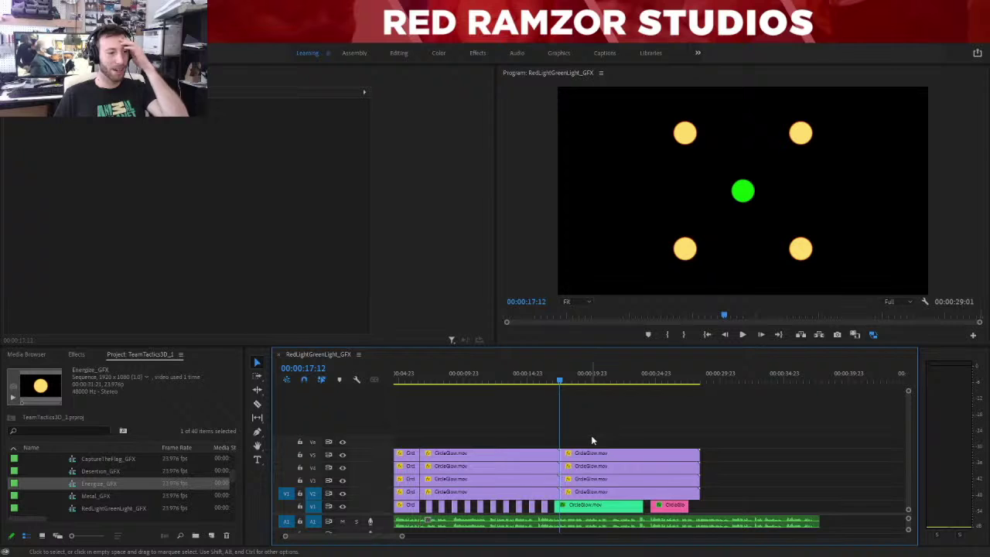
Select the duplicated V5 circle clip and move the playhead one second past its start to 00:00:18:12.
left_click(585, 457)
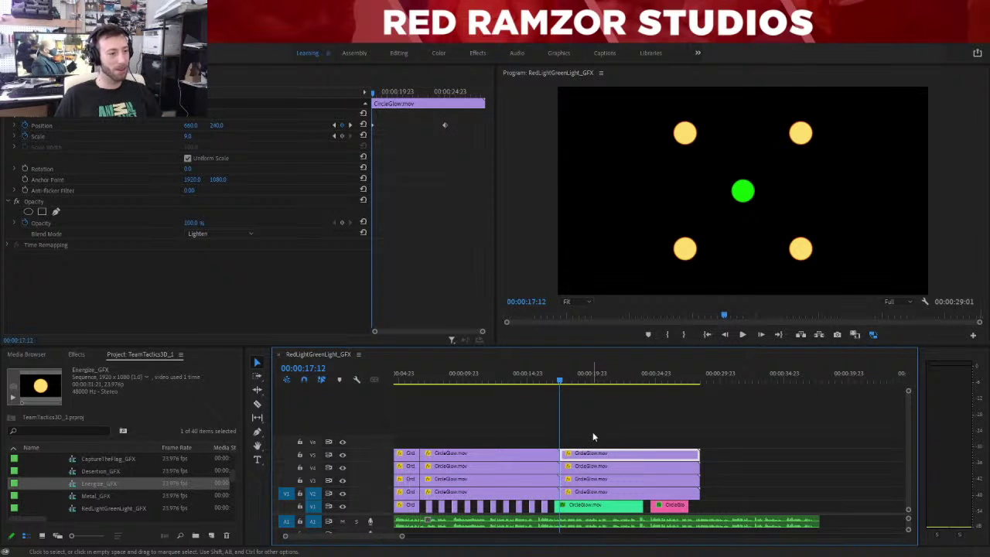
key("space")
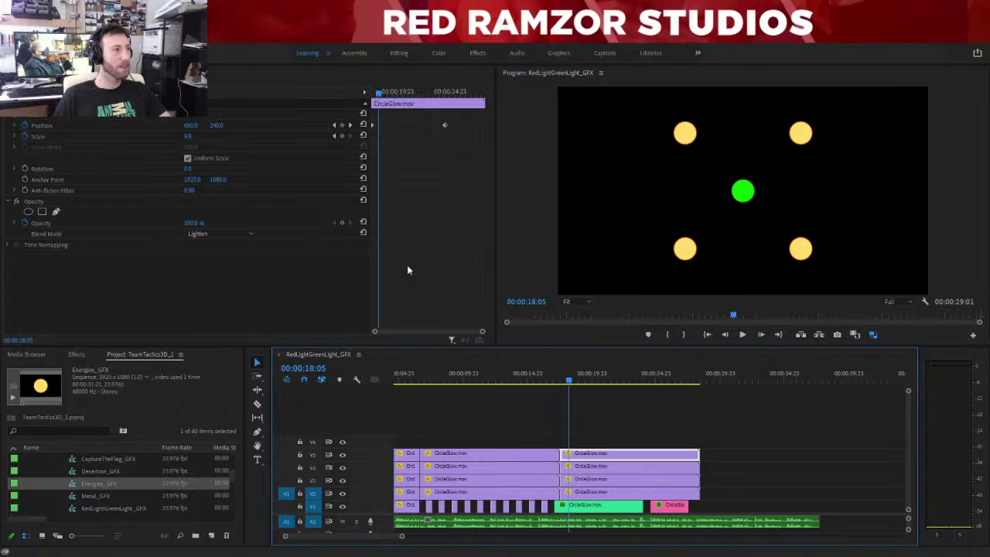
left_click(560, 374)
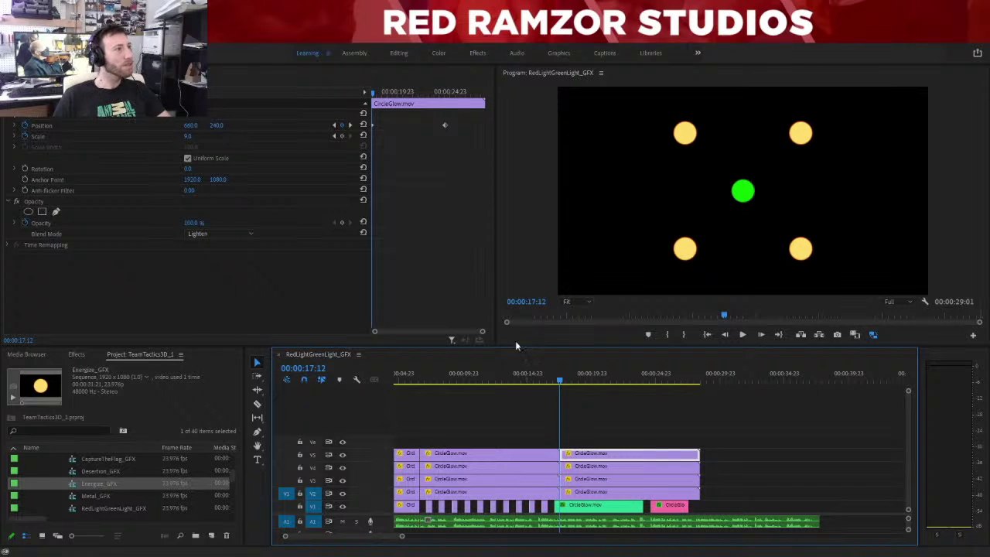
left_click(319, 371)
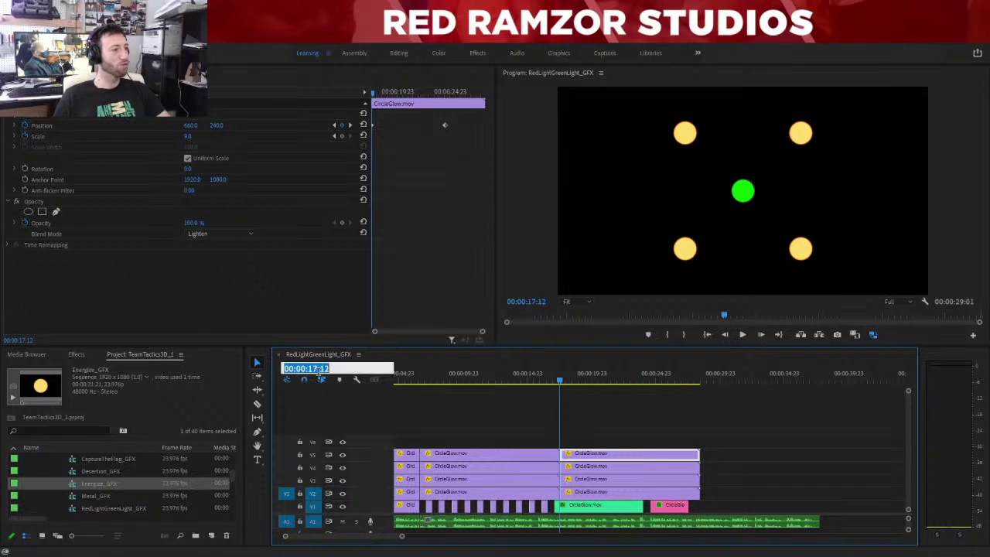
type("18:")
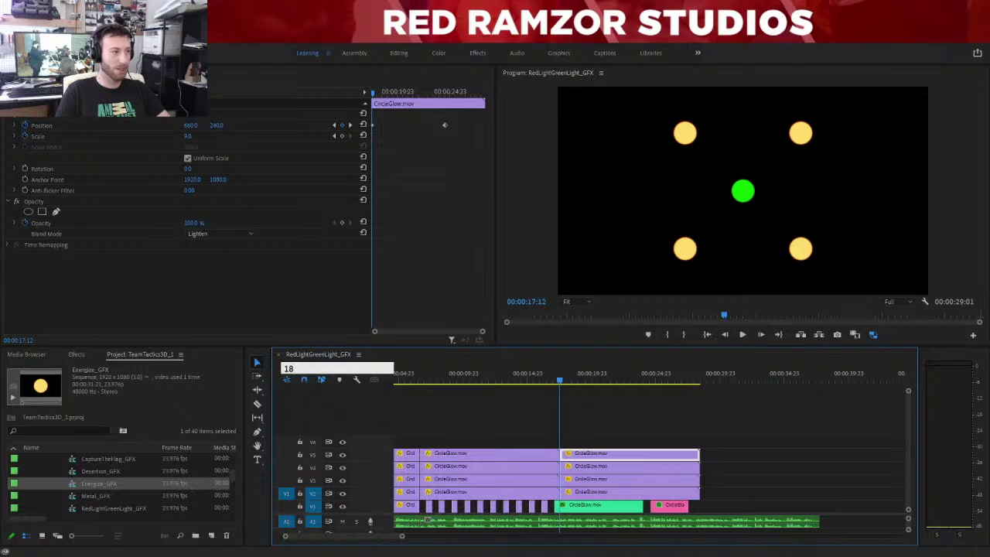
type("12")
key("Return")
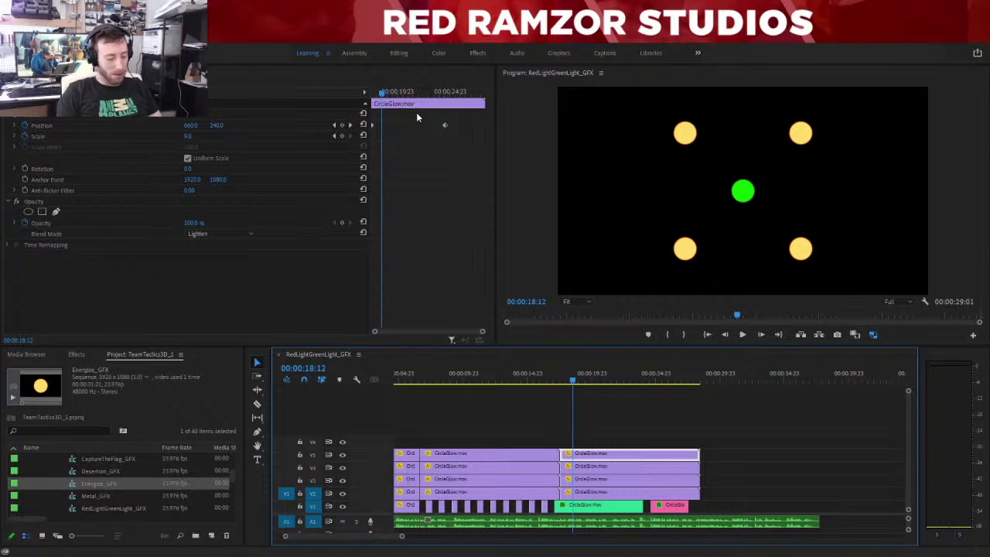
Measure the green light section from 00:00:17:12 to 00:00:24:00 with In and Out points, and clear the marks.
key("Up")
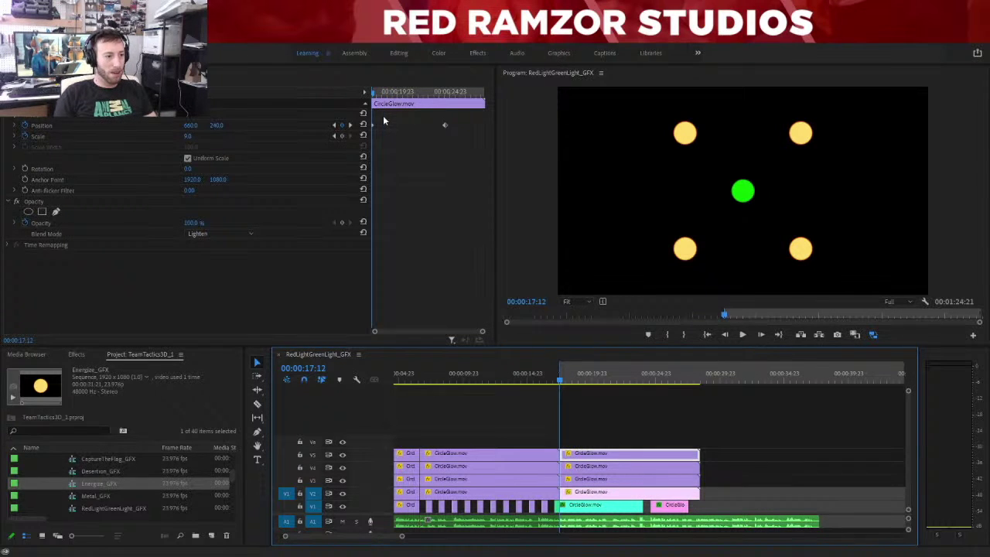
left_click(640, 373)
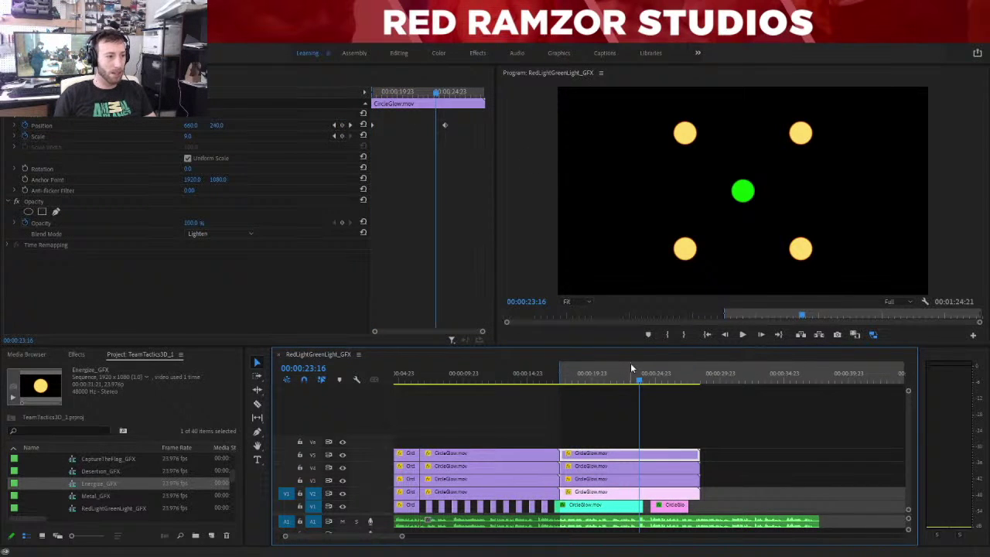
key("Down")
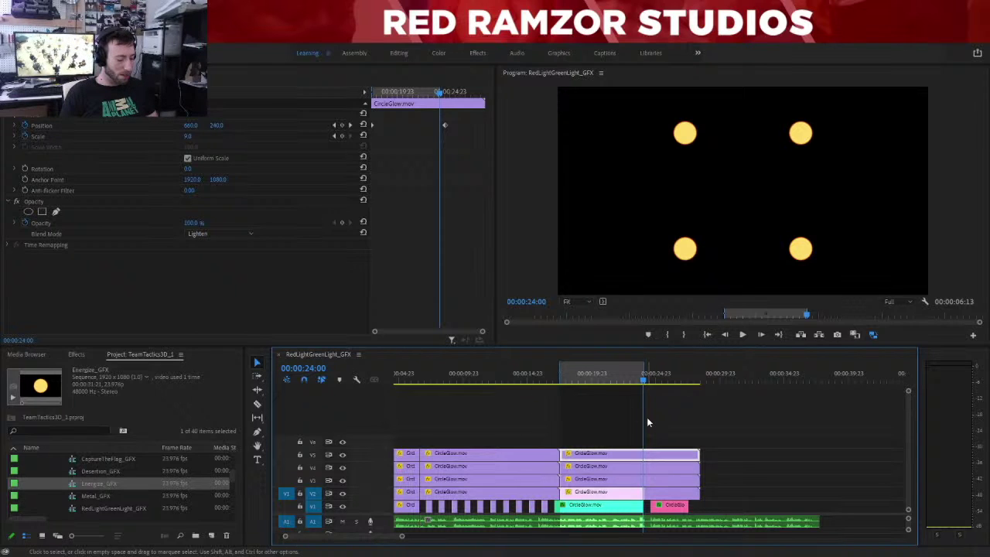
key("ctrl+shift+x")
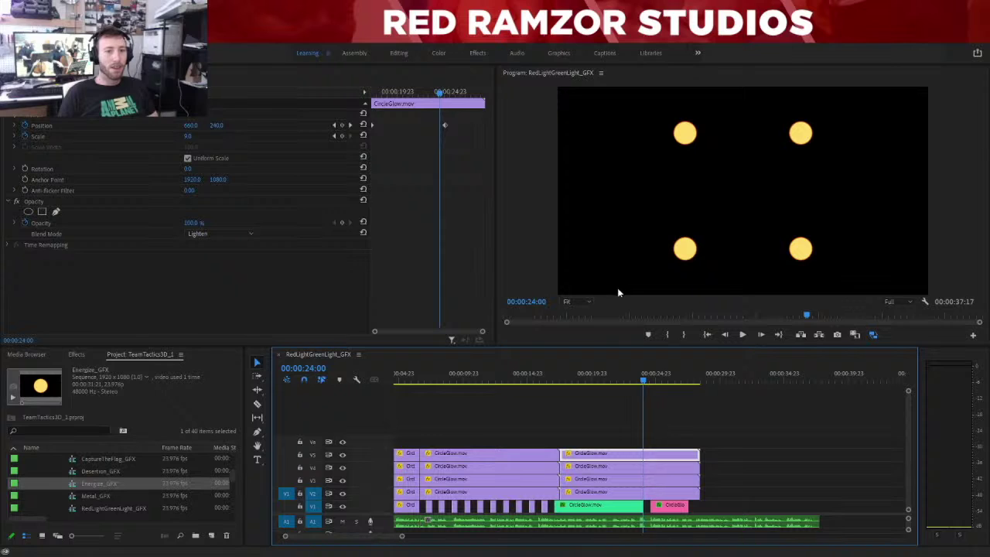
left_click(611, 420)
left_click(565, 373)
left_click(586, 454)
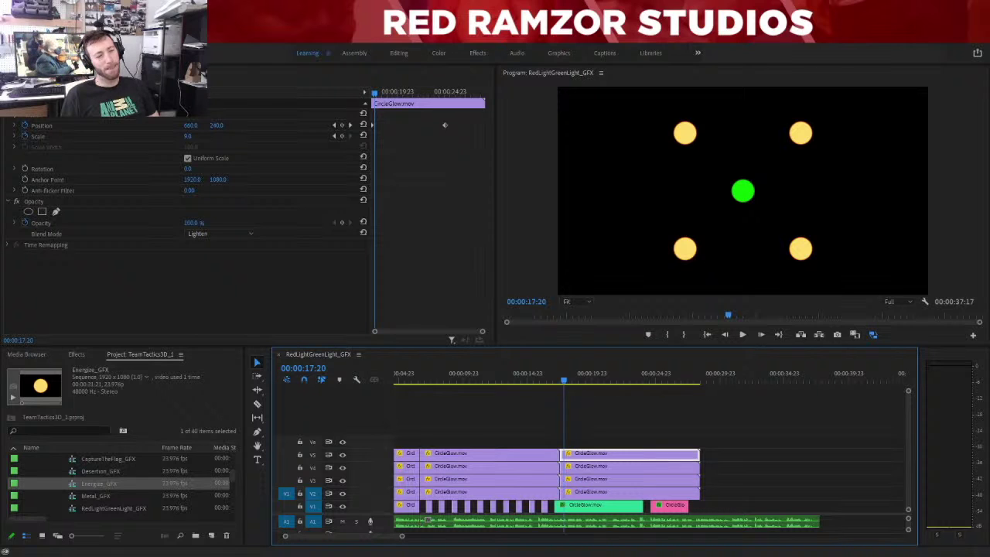
left_click(600, 444)
left_click(593, 463)
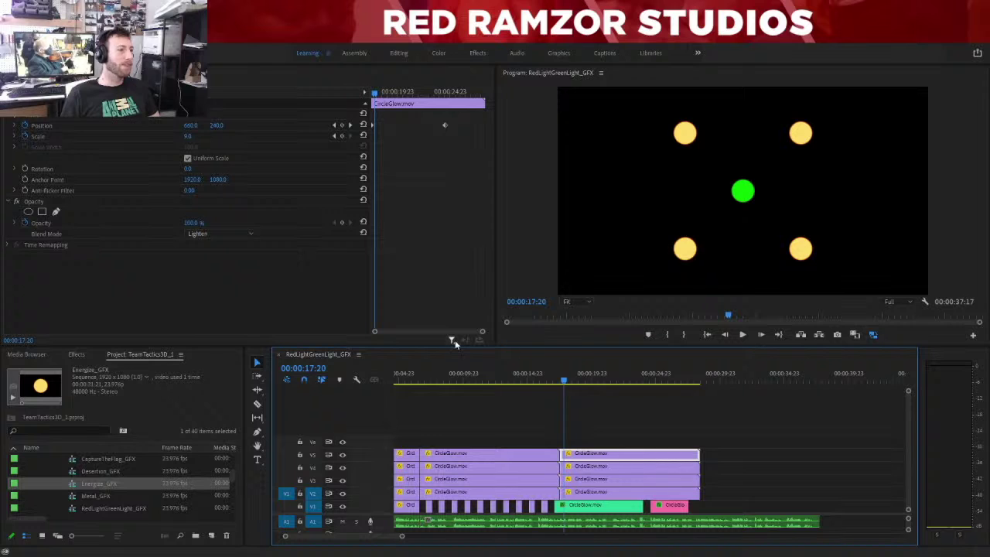
left_click(317, 368)
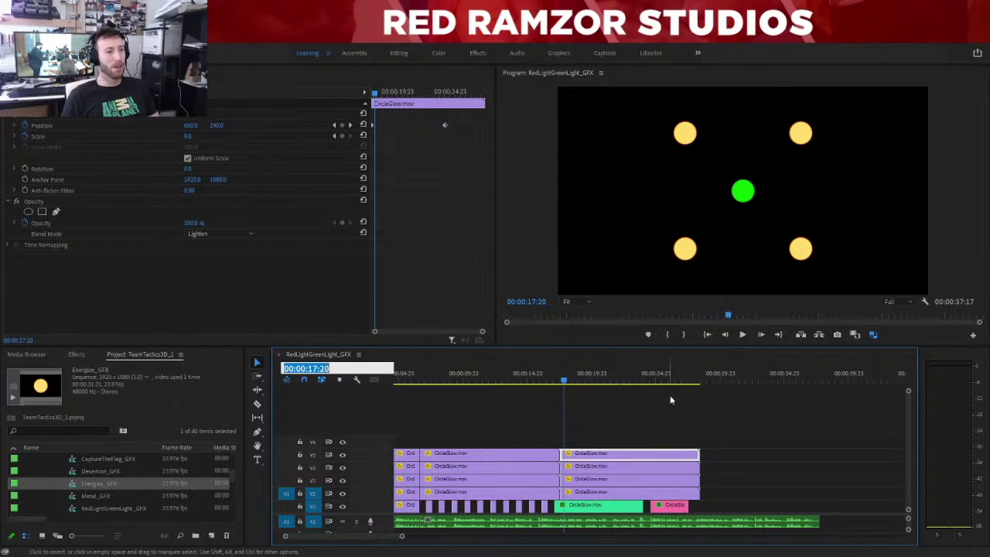
left_click(639, 419)
Add a Position keyframe of 460, 140 at 00:00:18:12 to the duplicated circle clip on V5.
left_click(602, 454)
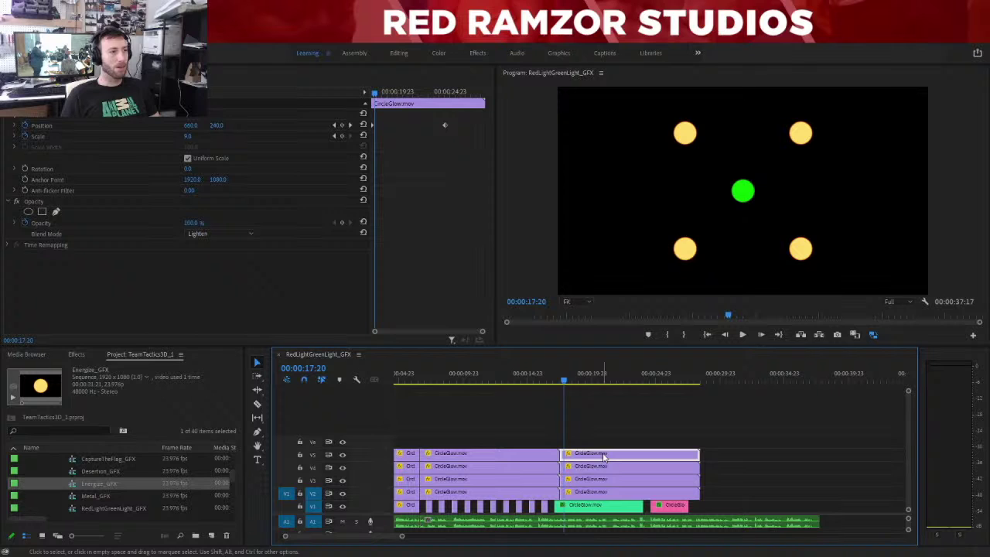
left_click(342, 125)
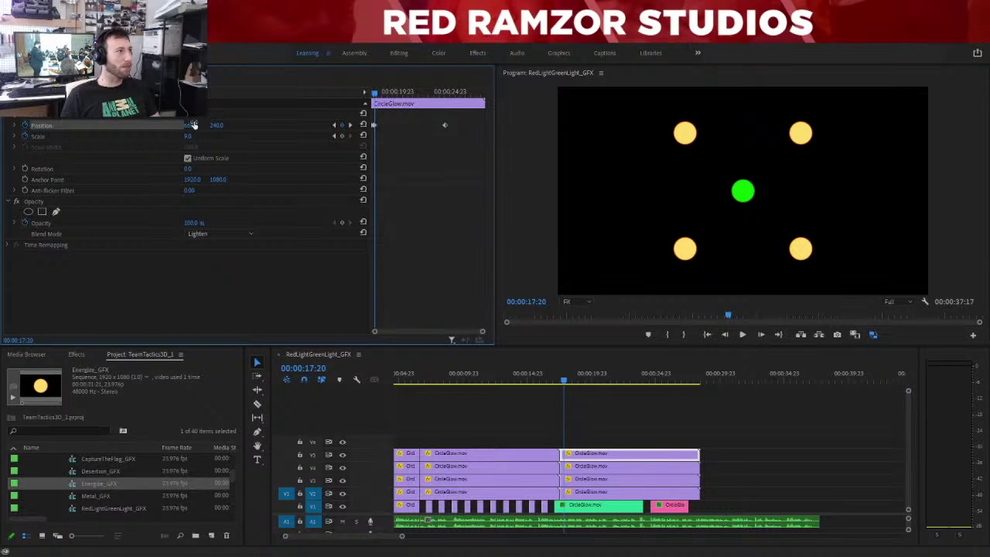
mouse_move(194, 128)
left_mouse_down()
mouse_move(170, 128)
mouse_move(195, 127)
left_mouse_up()
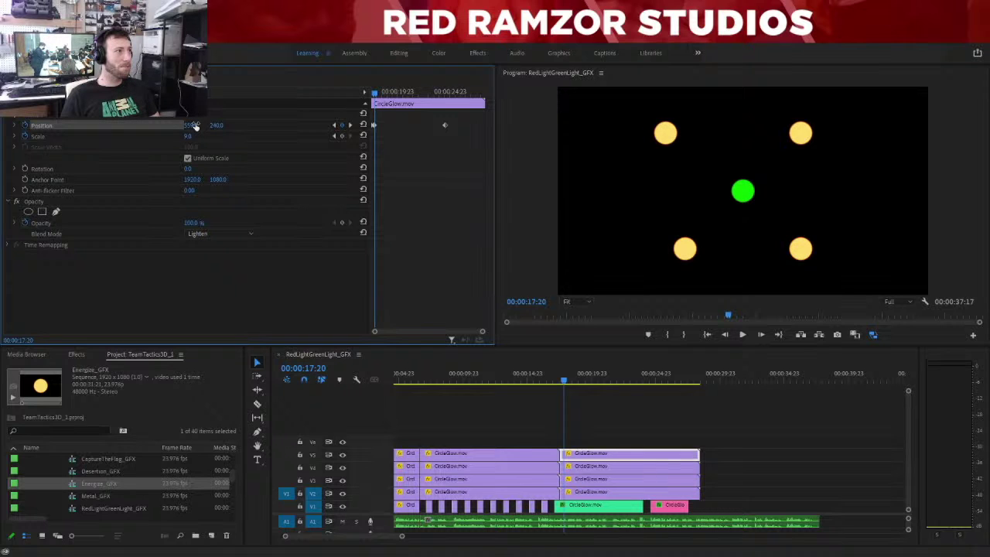
key("ctrl+z")
left_click(195, 125)
type("560")
key("Return")
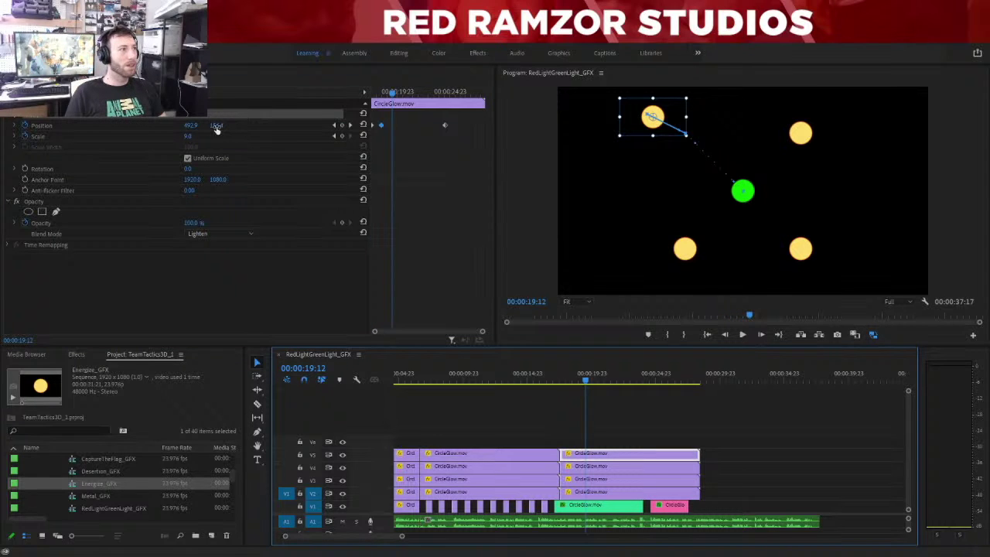
Set the V5 circle's Position to 360, 340 at 00:00:19:12.
left_click(217, 129)
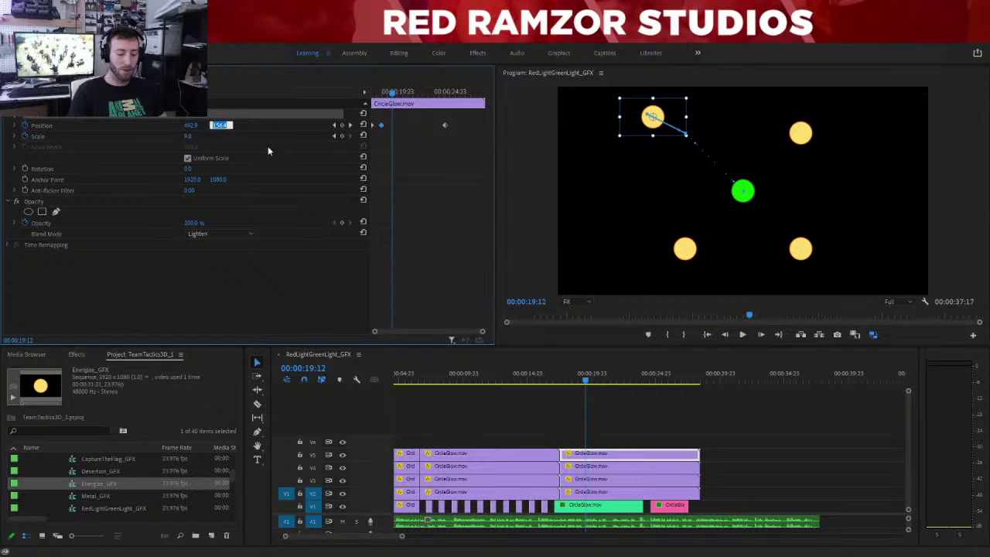
type("340")
key("Return")
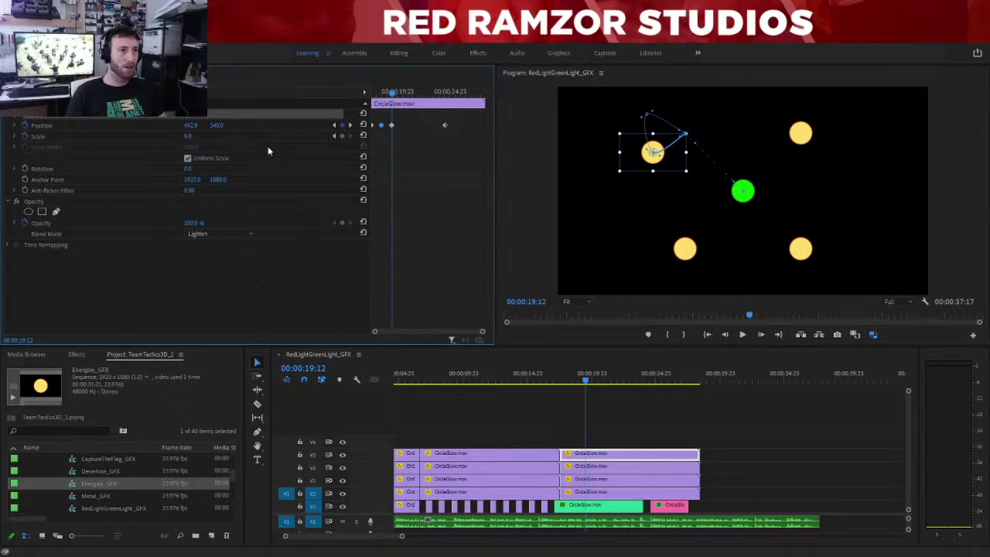
left_click(191, 126)
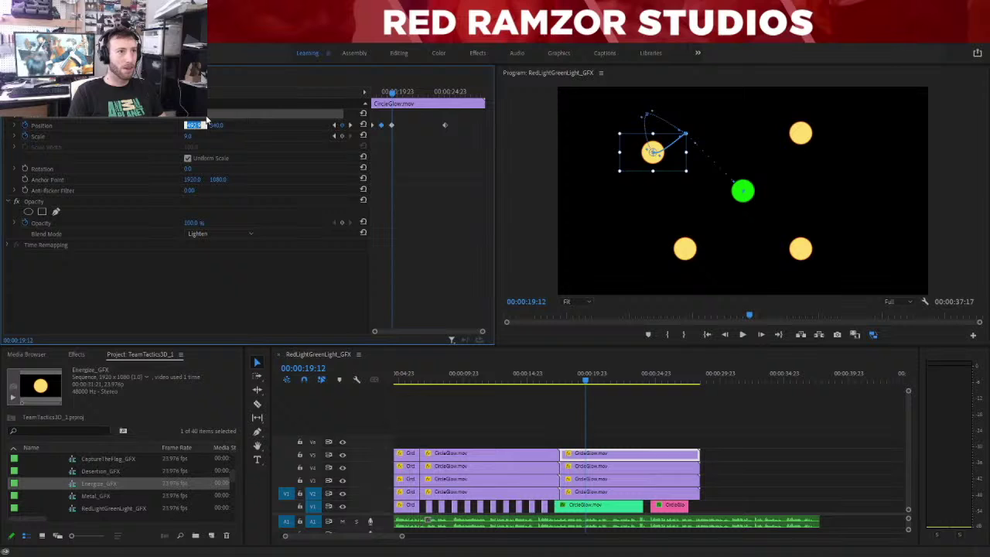
type("360")
key("Return")
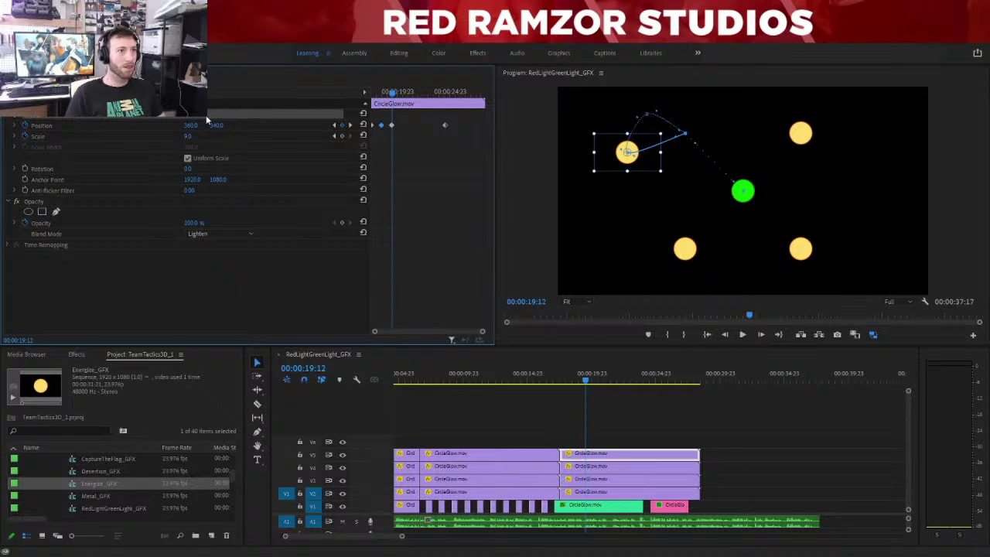
Examine the V5 circle's motion path around 00:00:19:12 in the program preview at 100% zoom, and return the preview to Fit.
mouse_move(585, 378)
left_mouse_down()
mouse_move(565, 377)
mouse_move(588, 379)
left_mouse_up()
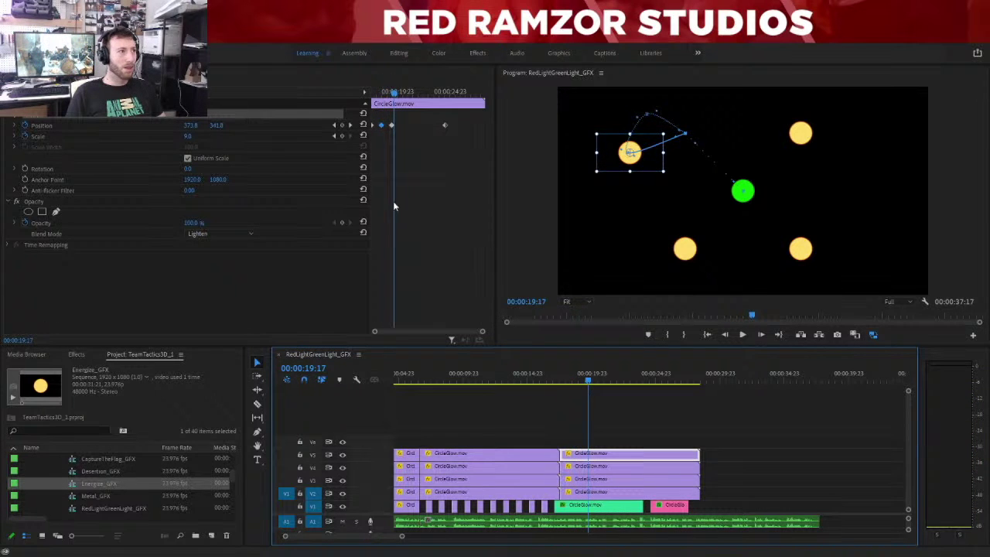
left_click(334, 125)
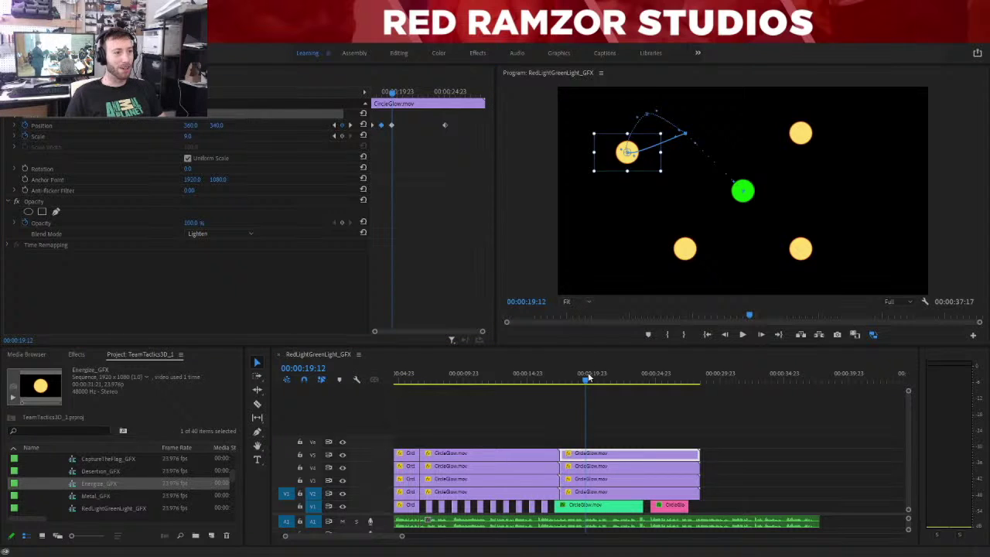
left_click(575, 301)
left_click(575, 352)
left_click_drag(795, 291, 720, 295)
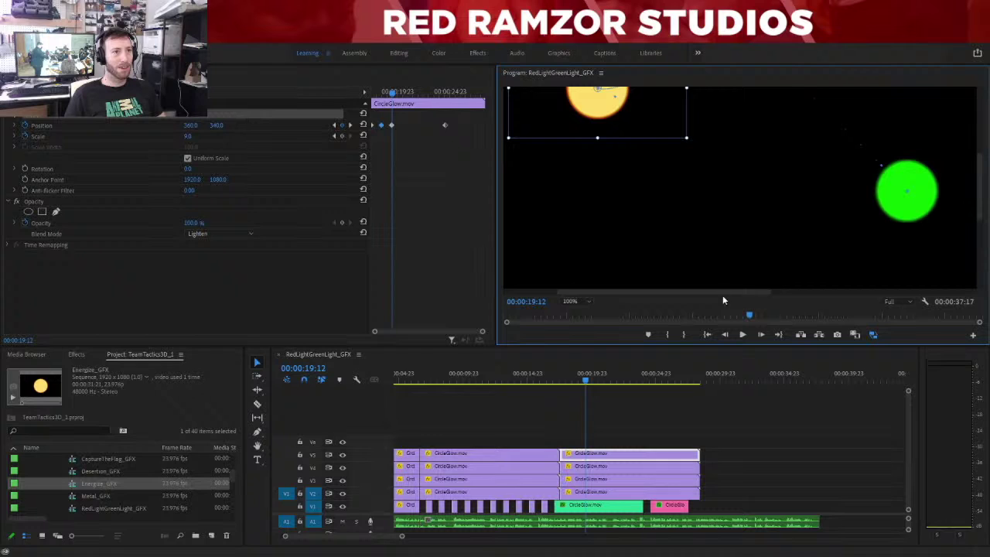
scroll(983, 172, "up", 5)
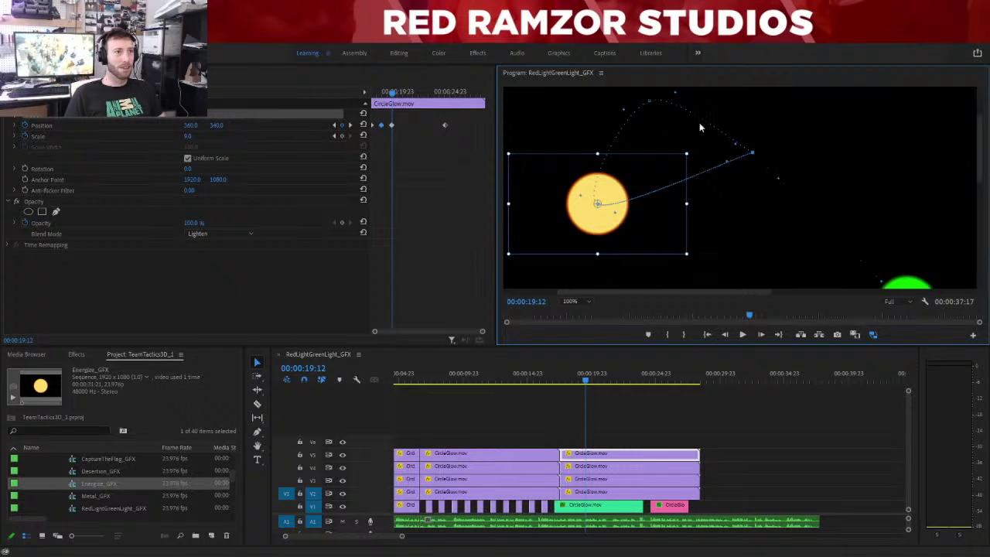
left_click(588, 301)
left_click(583, 309)
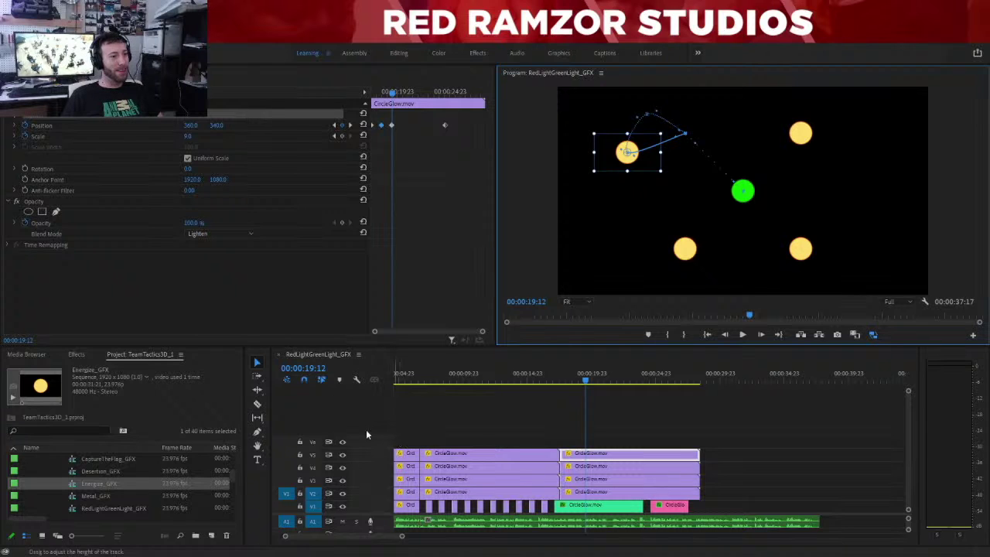
Move the playhead to 00:00:20:12 and set the V5 circle's Position to 560, 440.
left_click(314, 369)
type("2")
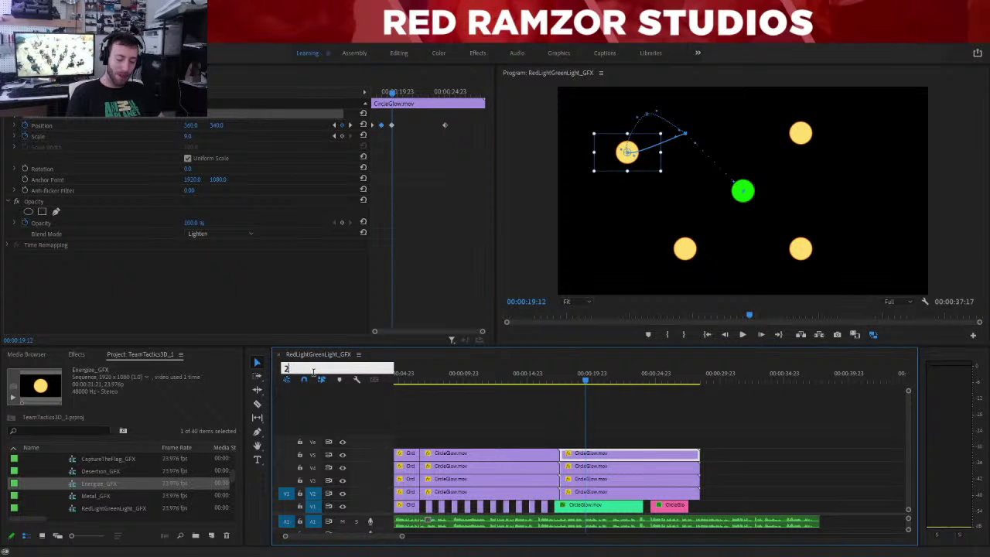
type("0:12")
key("Return")
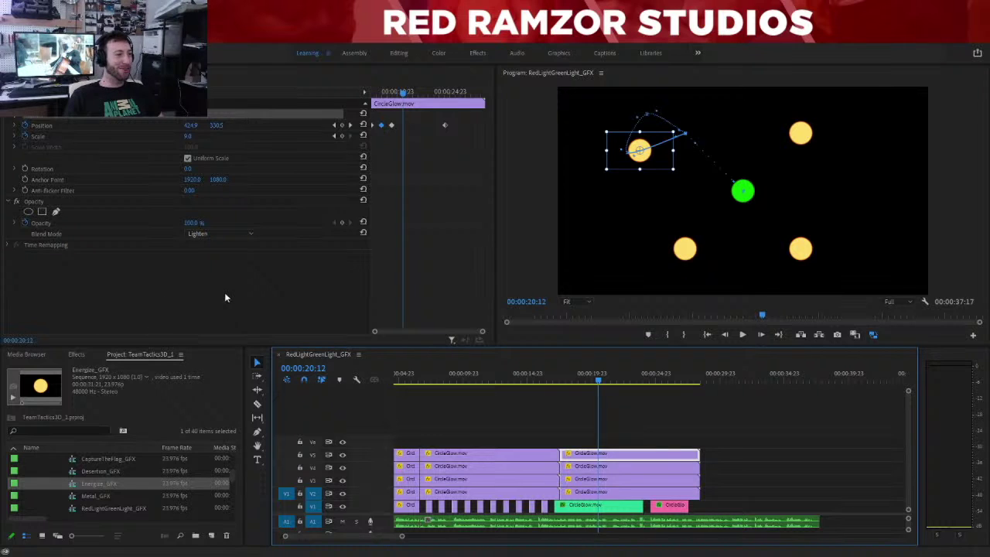
left_click(189, 124)
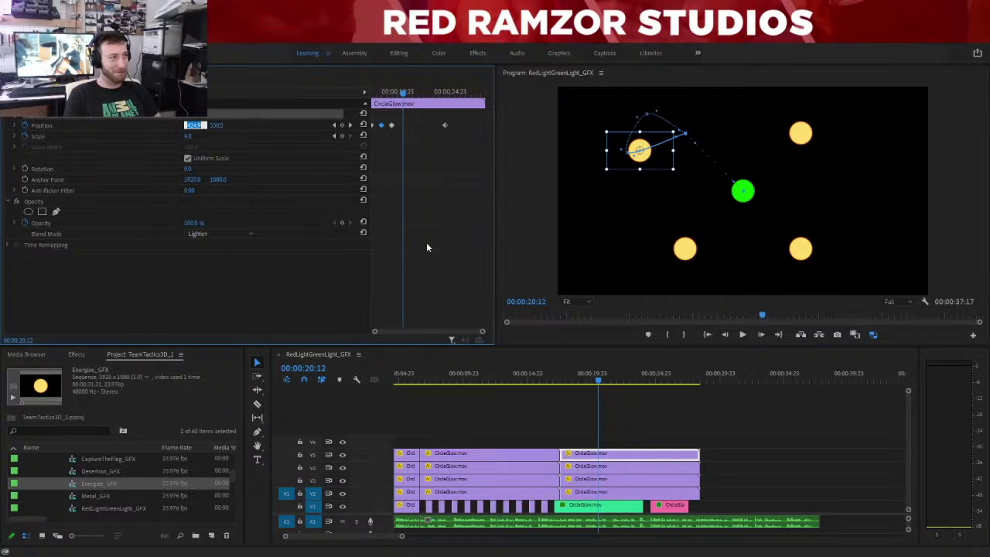
type("560")
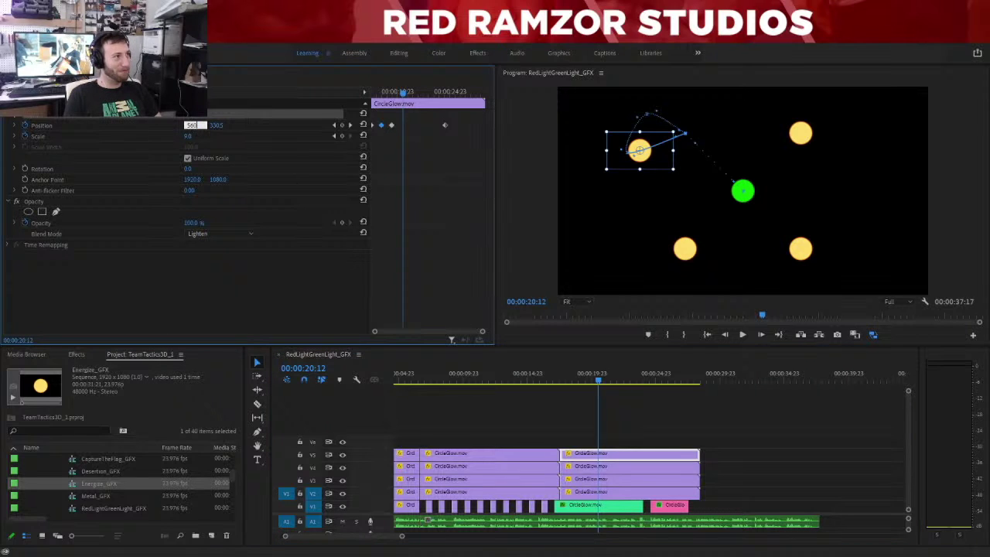
key("Return")
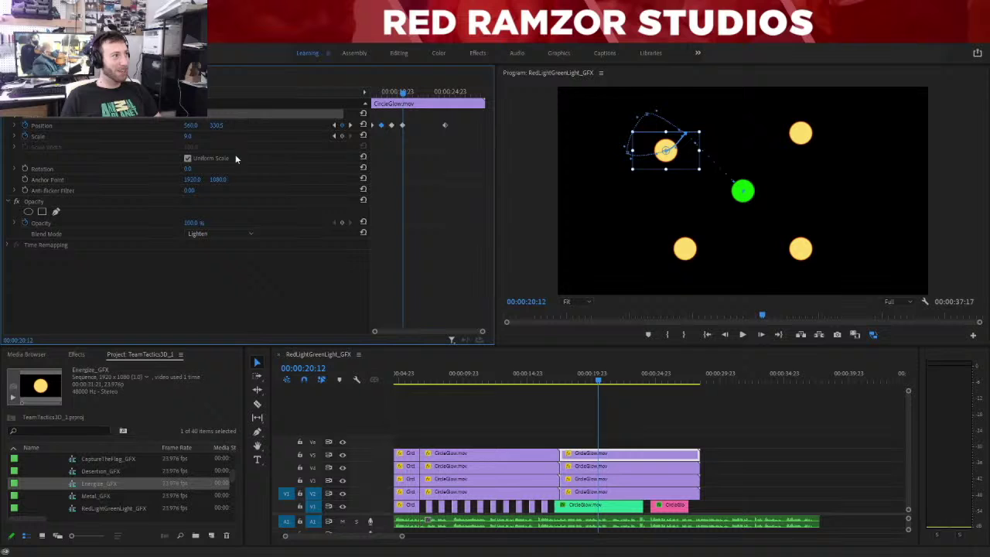
left_click(220, 124)
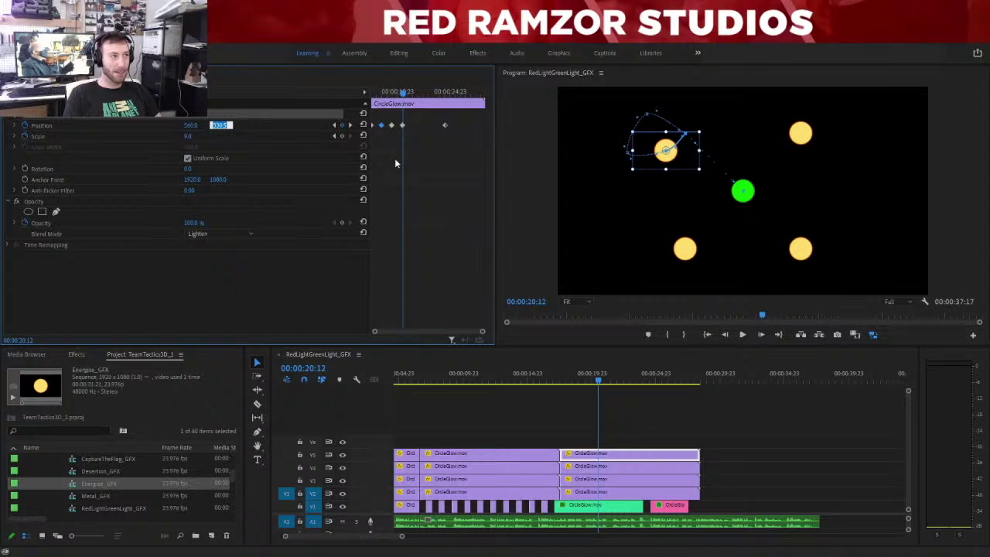
type("440")
key("Return")
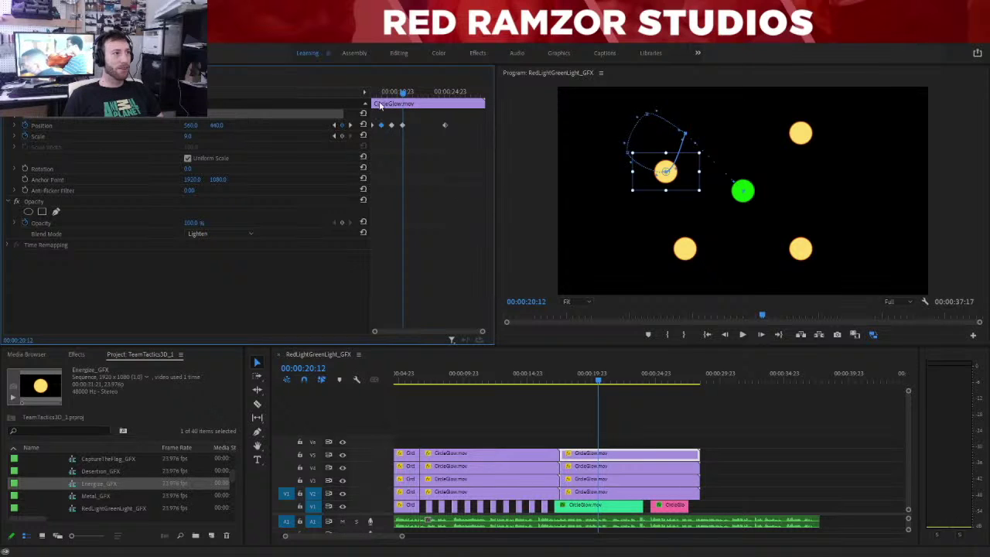
Mark In at the V5 circle's first Position keyframe, 00:00:17:12, and Out at its last one, 00:00:24:14.
left_click(334, 124)
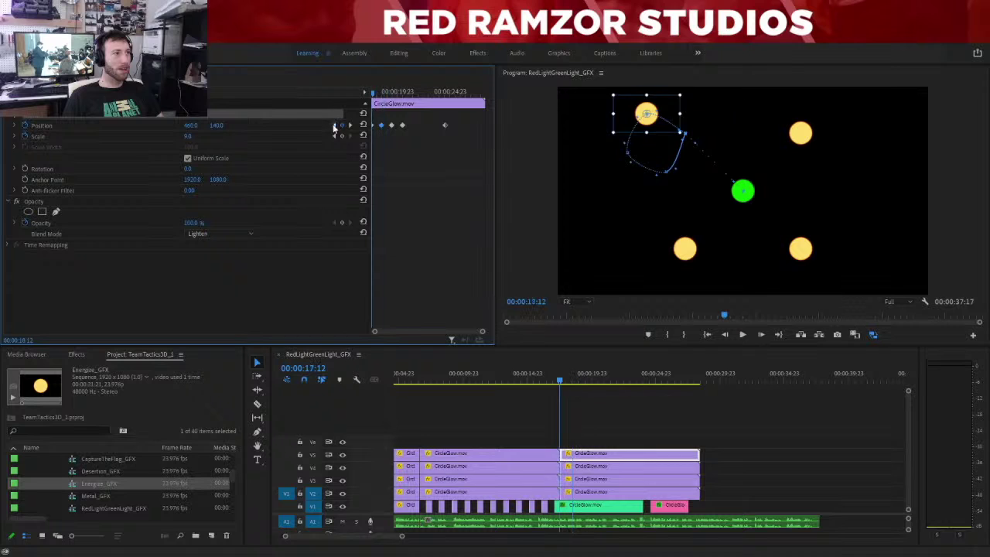
left_click(334, 124)
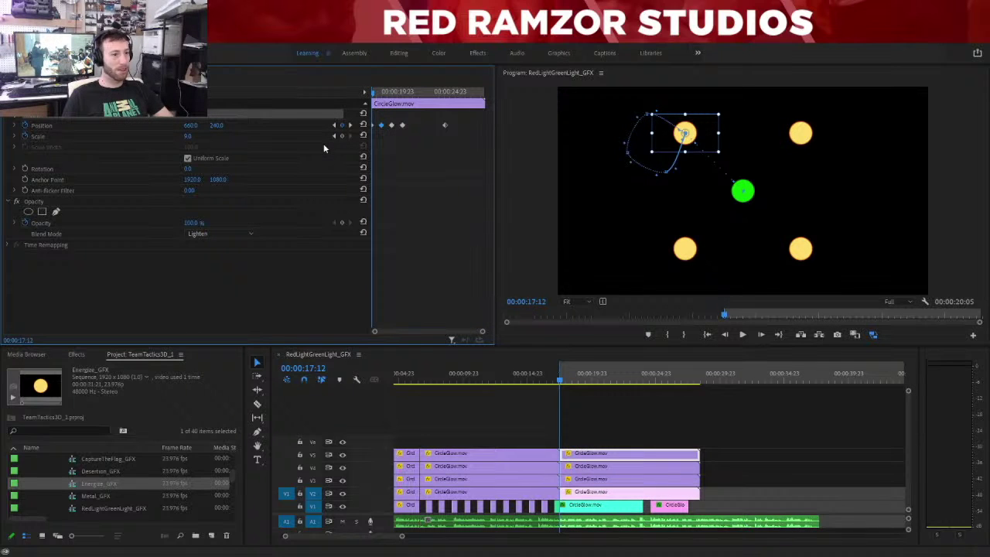
left_click(351, 125)
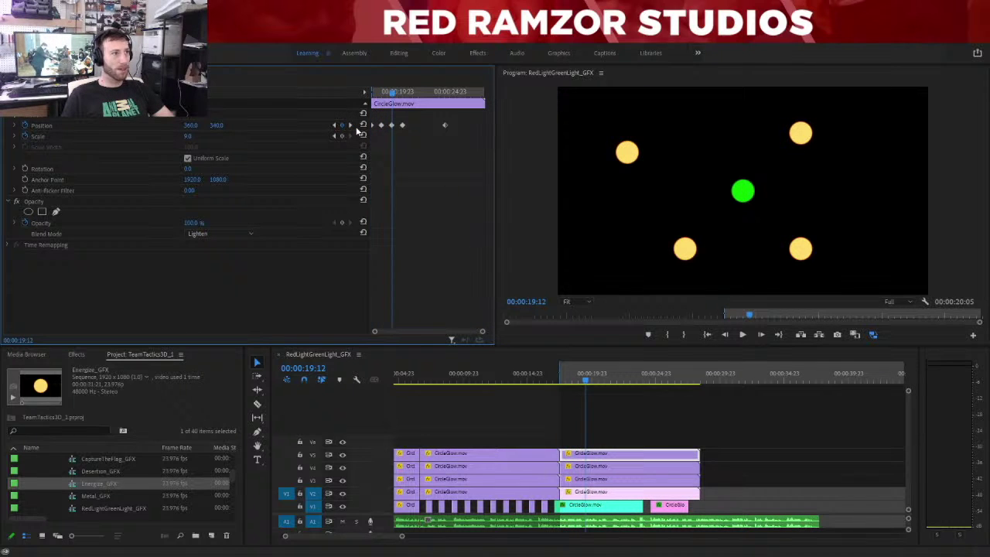
left_click(351, 126)
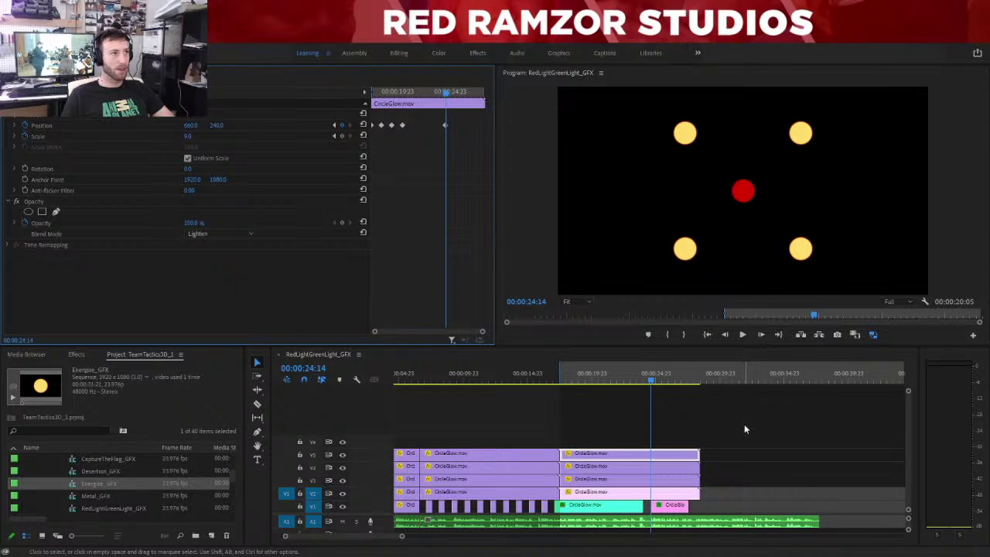
key("o")
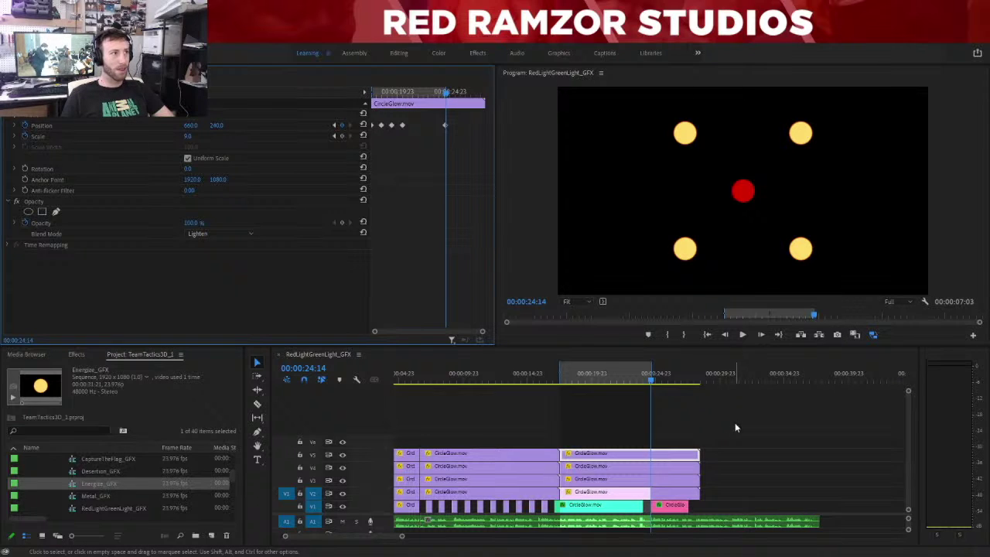
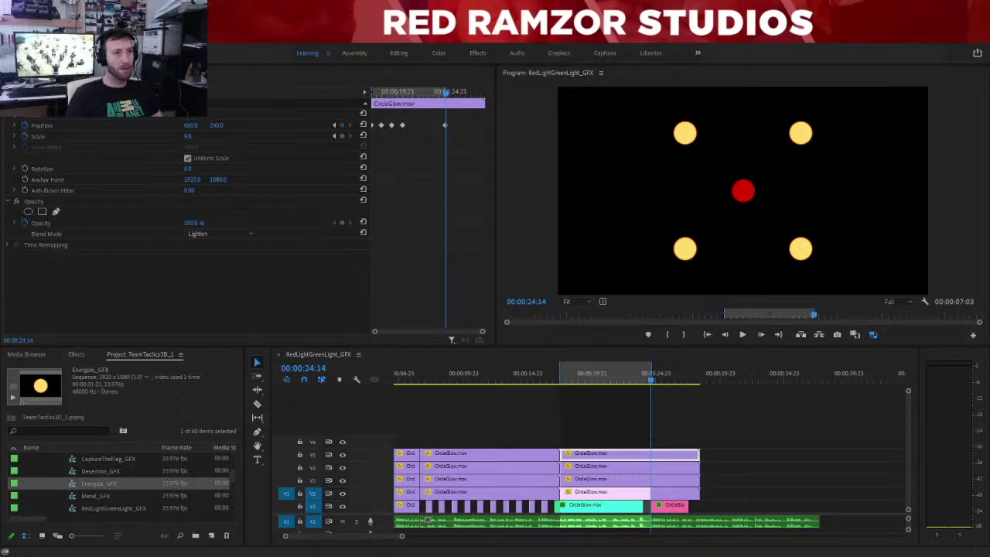
Select the V5 circle's Position keyframes and scrub within the marked range to examine its motion path.
left_click(627, 379)
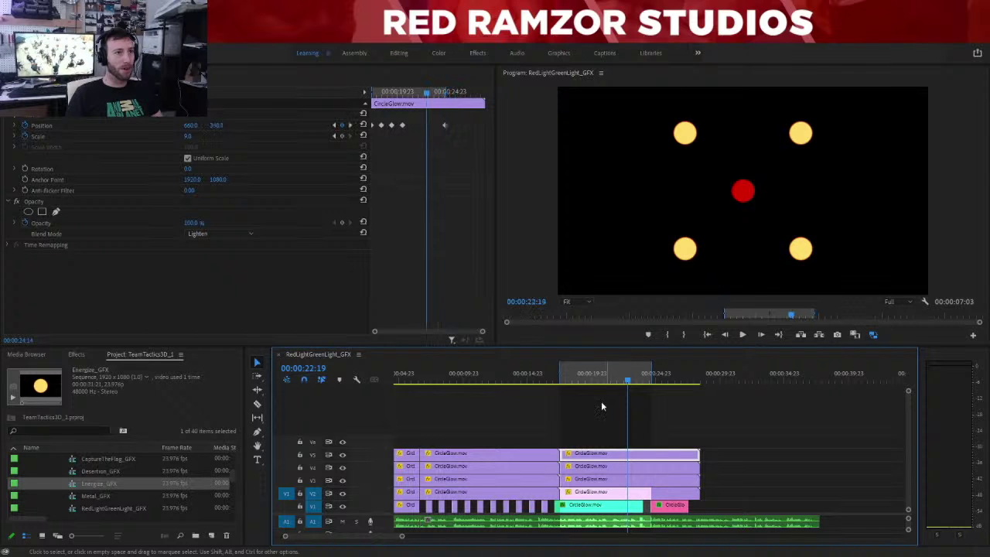
left_click(40, 127)
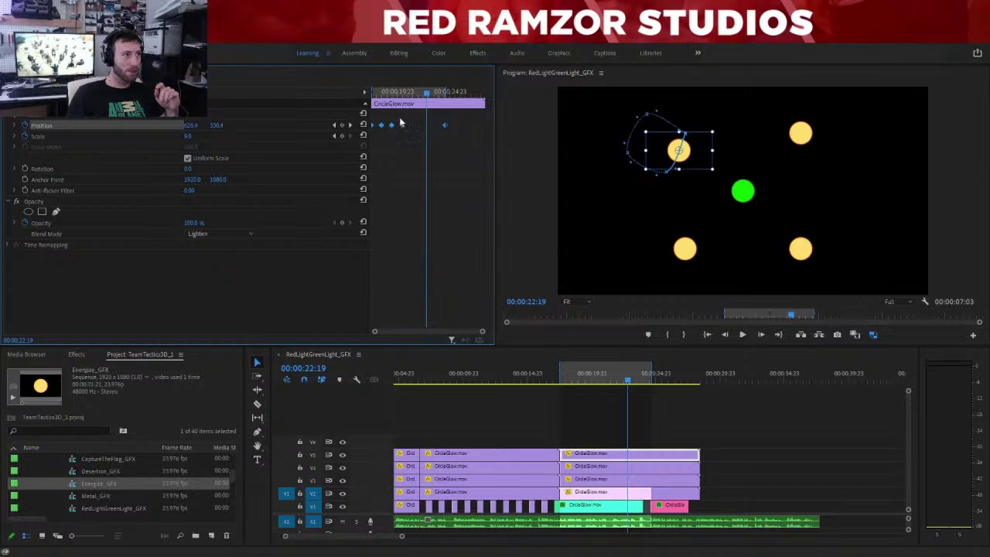
mouse_move(427, 92)
left_mouse_down()
mouse_move(372, 93)
mouse_move(352, 108)
mouse_move(400, 107)
mouse_move(429, 94)
left_mouse_up()
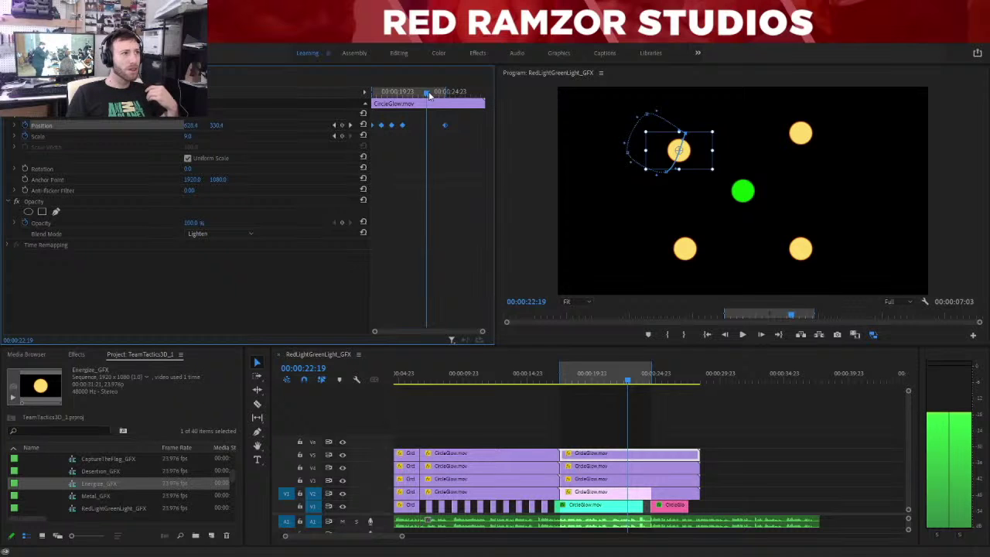
left_click_drag(430, 94, 432, 94)
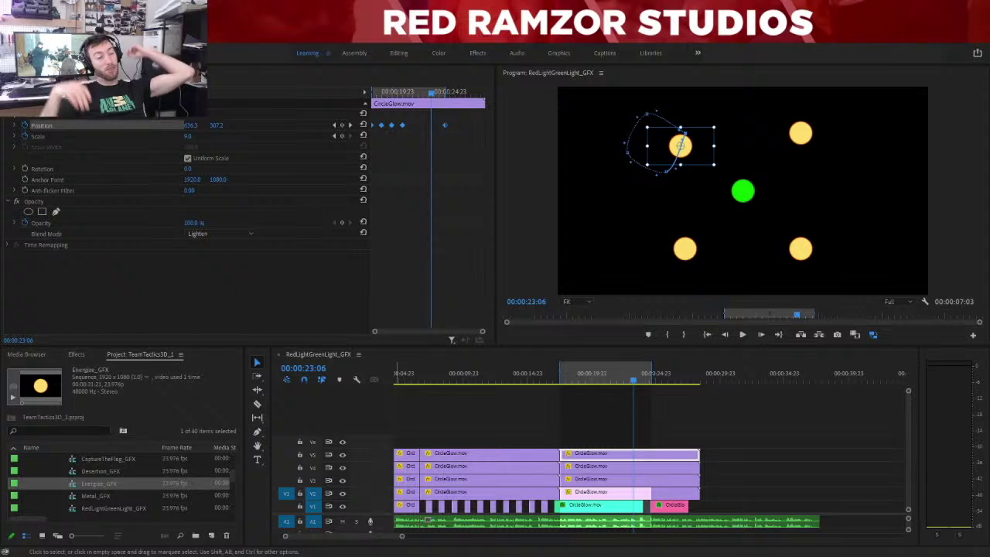
left_click(576, 387)
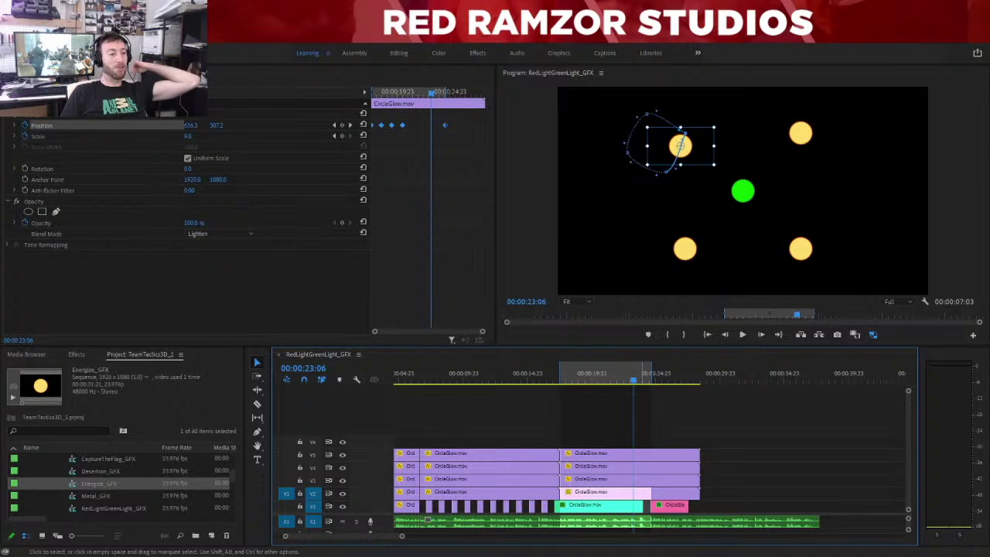
left_click(572, 378)
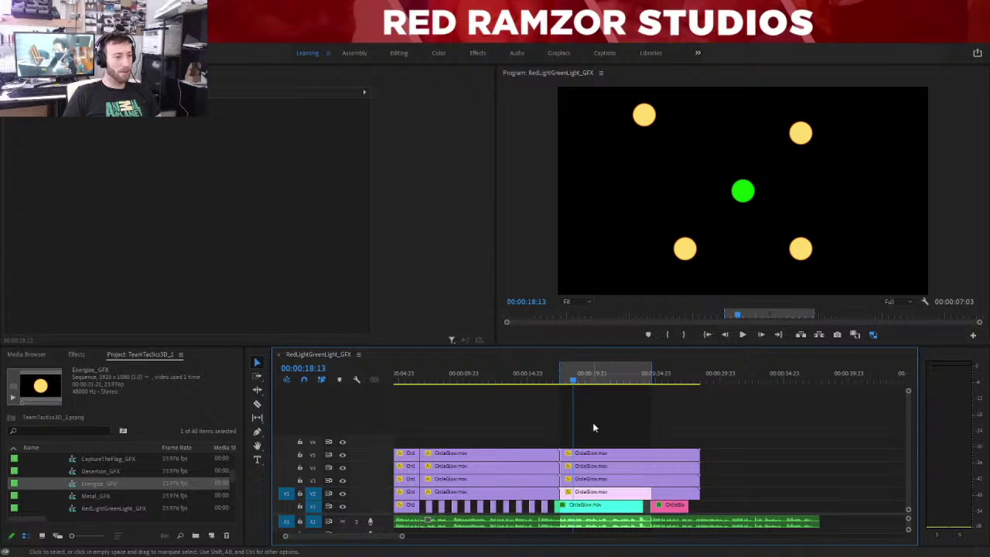
Move the playhead to 00:00:19:00 and shift the V5 circle's three middle Position keyframes together so the first of them sits there.
left_click(560, 378)
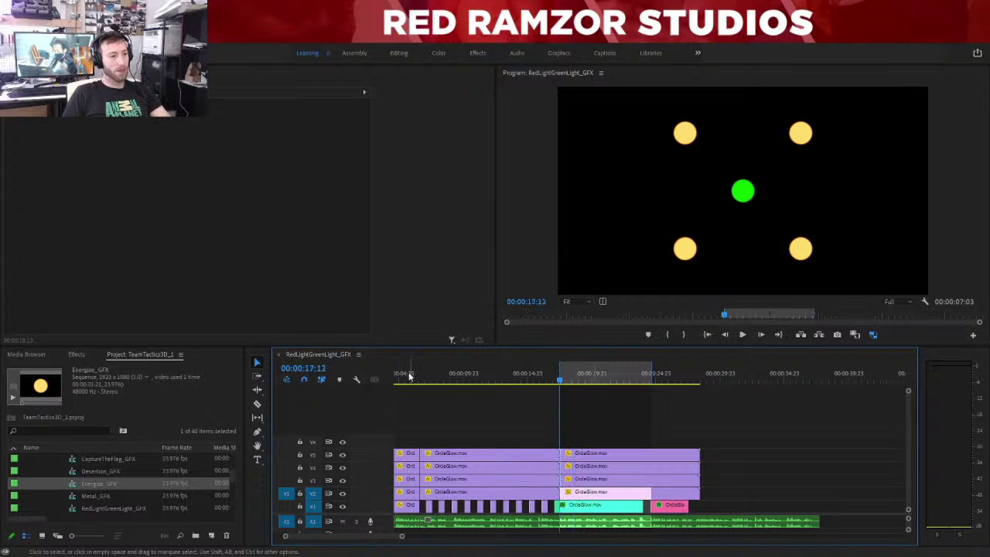
left_click(316, 368)
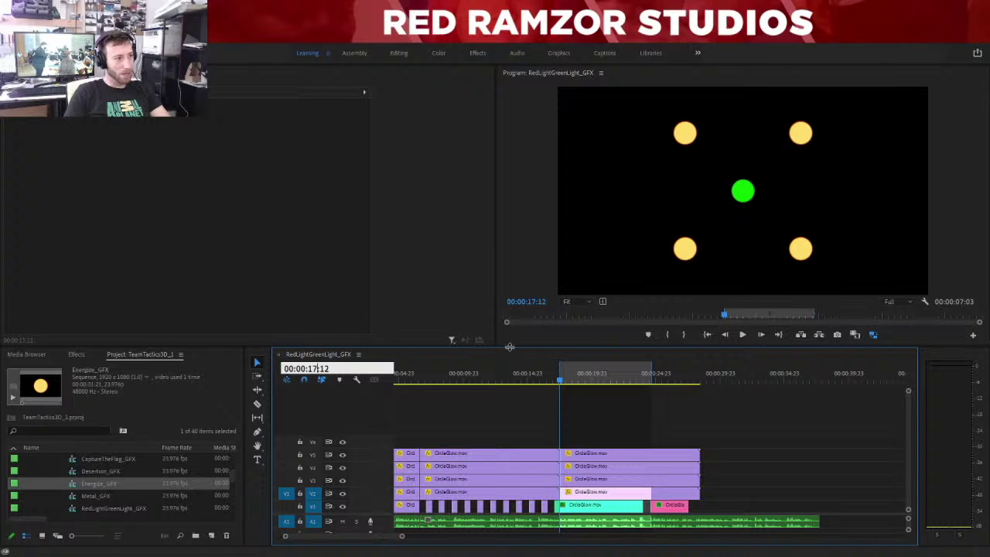
key("BackSpace")
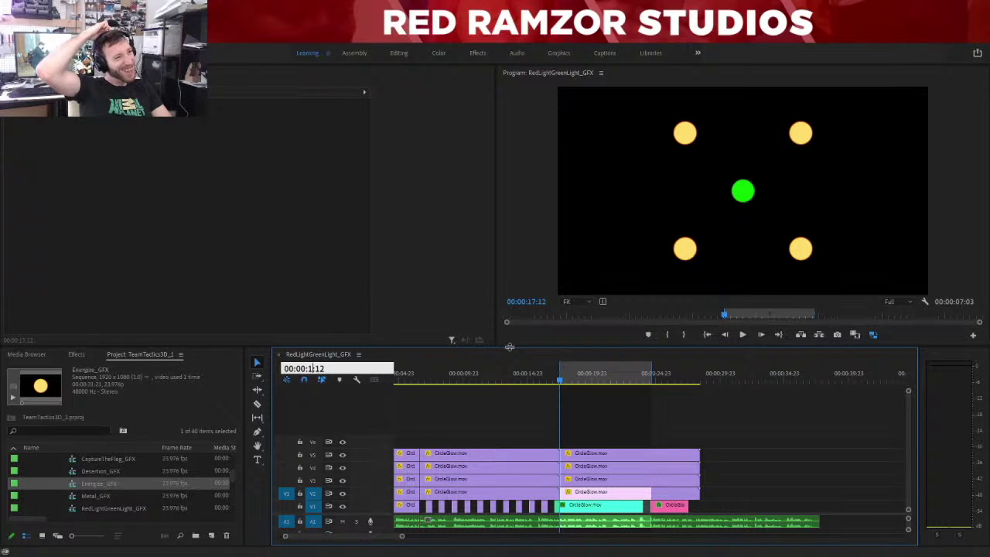
type("9")
key("Right")
key("Delete")
key("Delete")
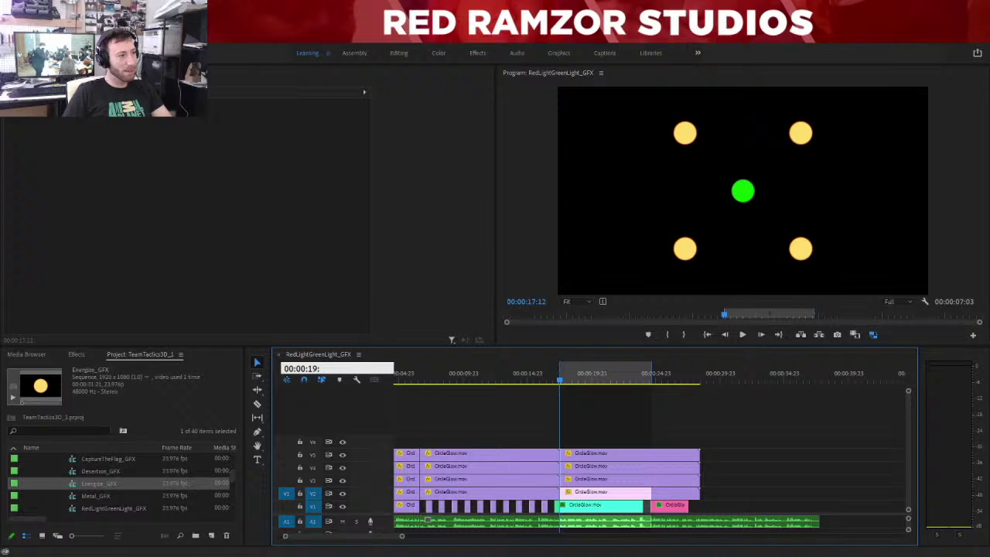
key("Return")
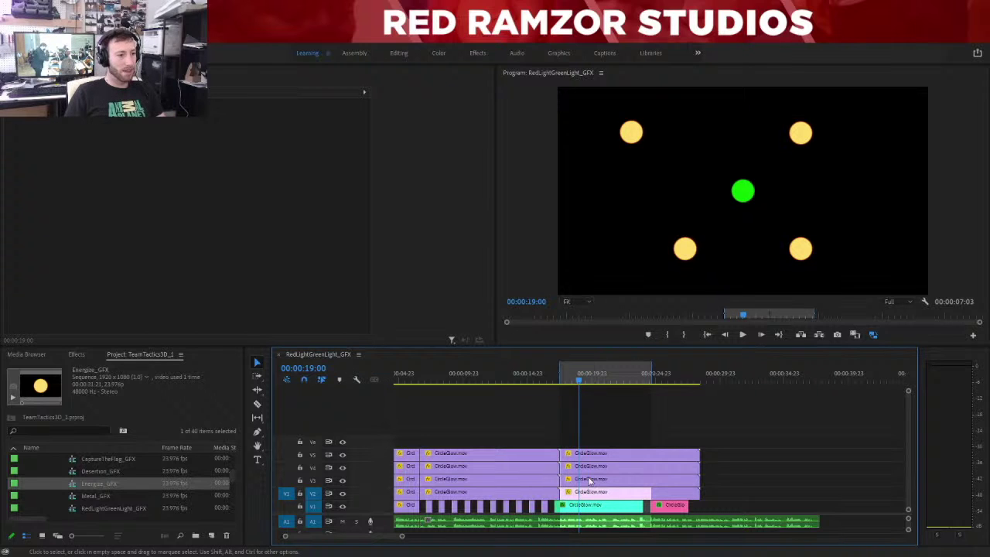
left_click(588, 455)
left_click_drag(408, 113, 379, 138)
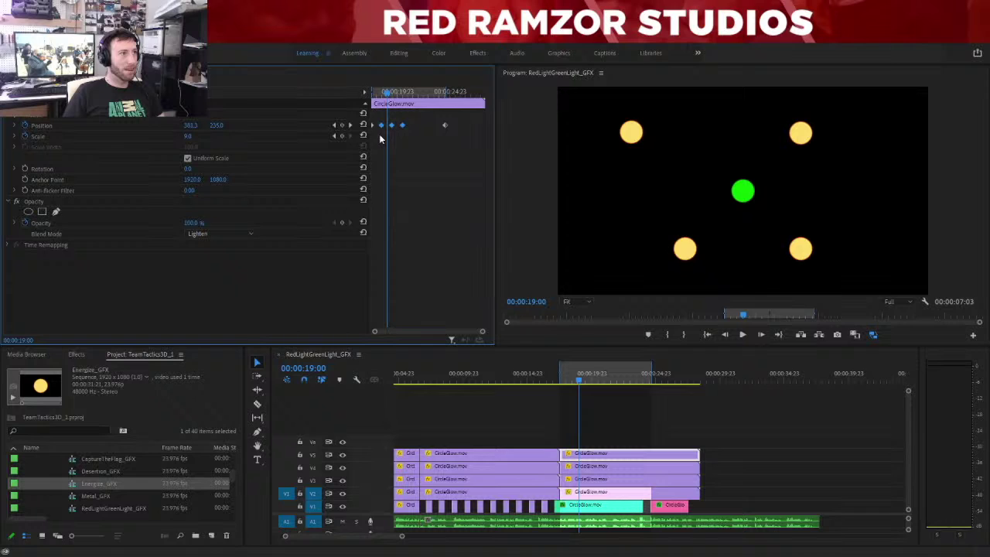
left_click(391, 129)
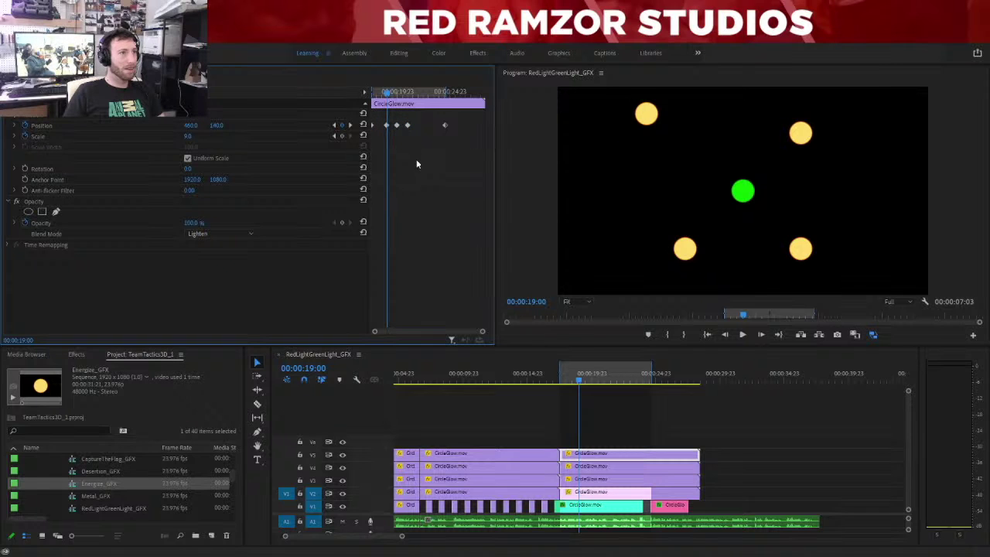
Move the playhead to 00:00:20:12 and shift the V5 circle's third and fourth Position keyframes so the third sits there.
left_click(307, 370)
left_click(313, 368)
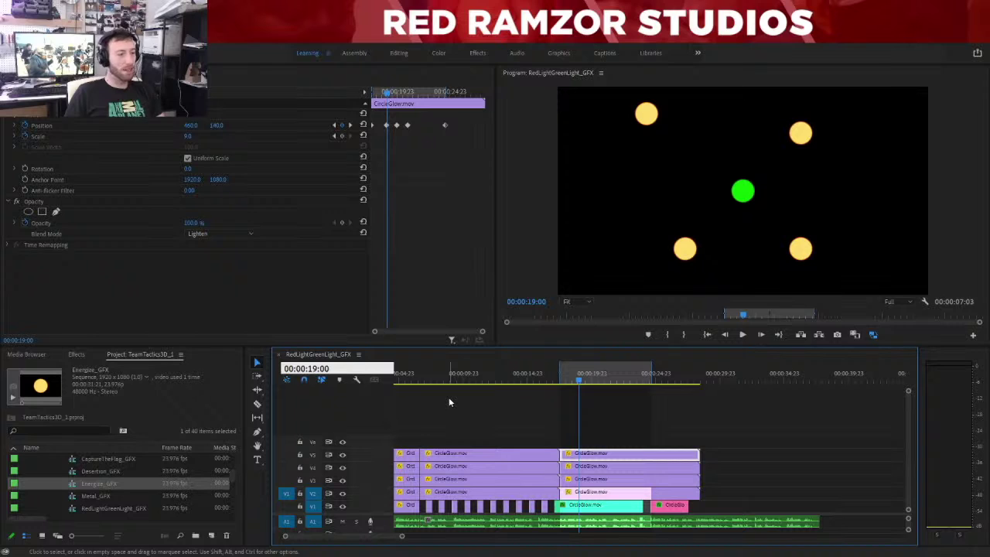
key("Delete")
type("20:12")
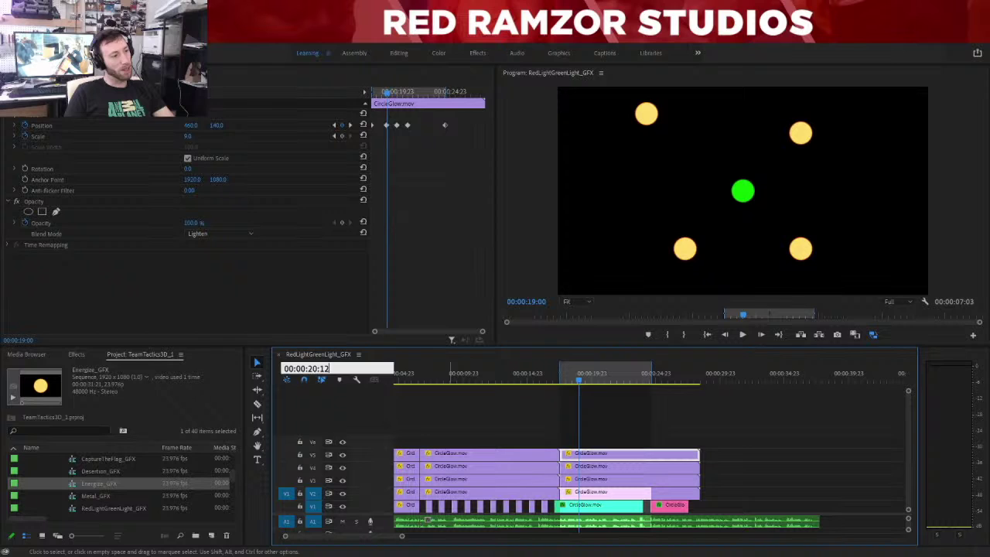
key("Return")
left_click_drag(425, 119, 403, 130)
Move the playhead to 00:00:22:00 and shift the V5 circle's fourth Position keyframe to it.
left_click(309, 368)
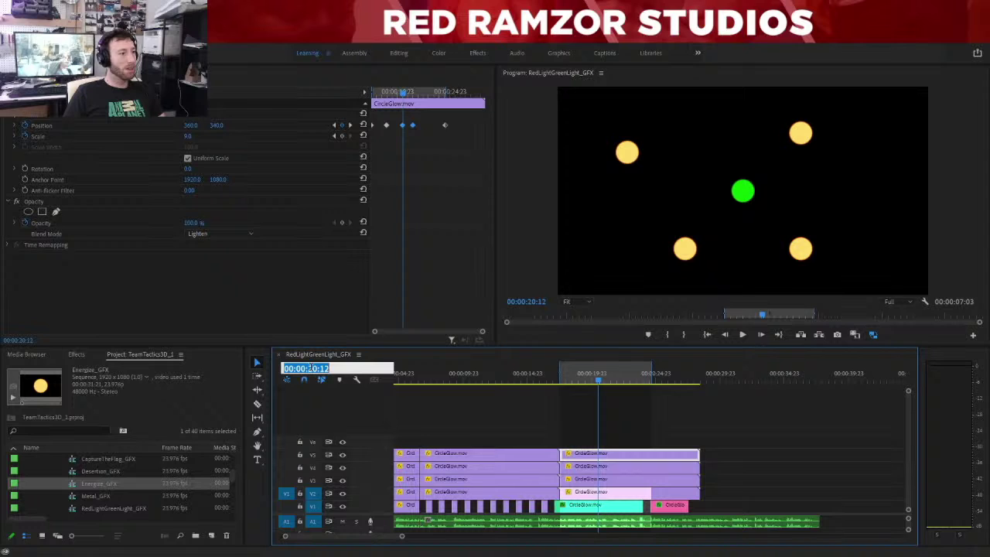
left_click(317, 369)
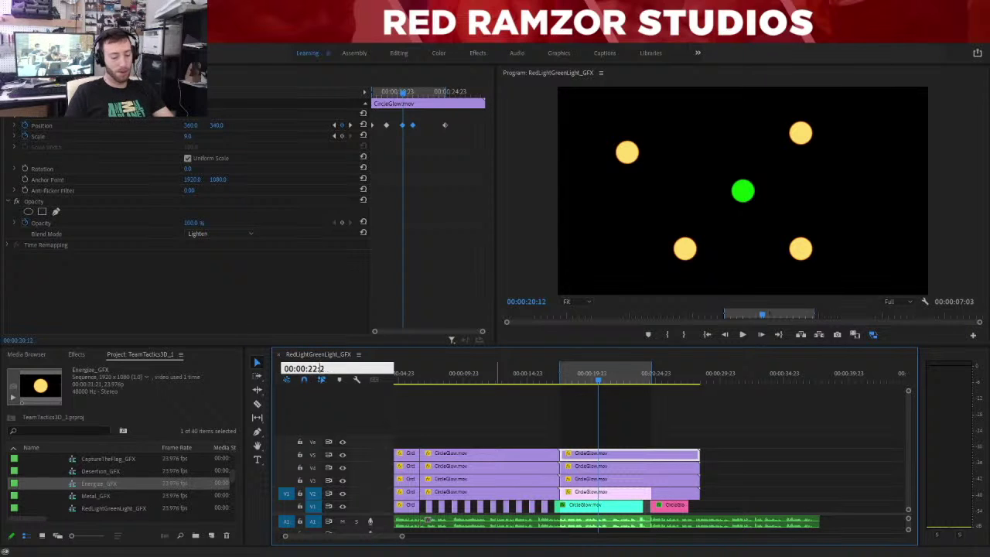
key("Return")
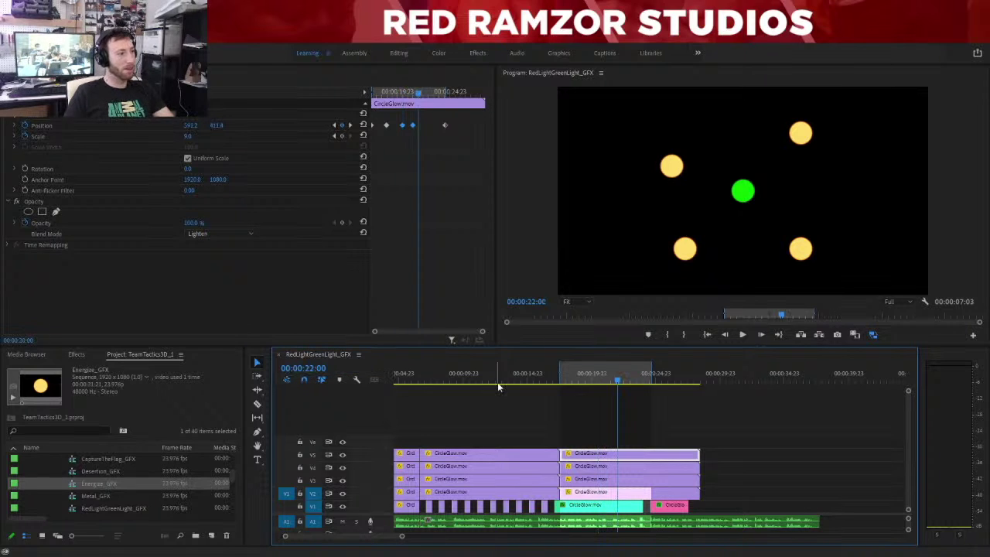
left_click(431, 146)
left_click_drag(411, 126, 418, 125)
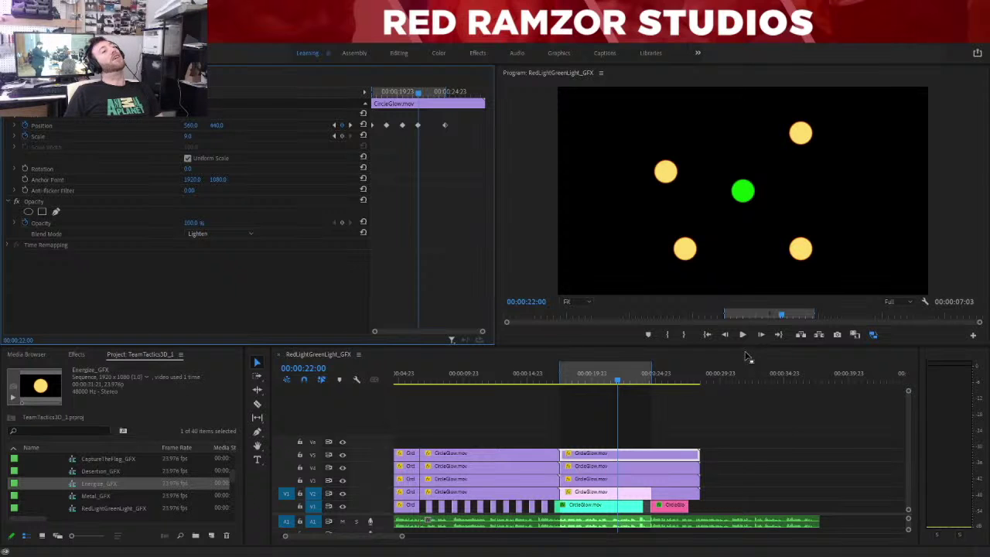
Play the green light section from near the marked In point to review the V5 circle's retimed motion.
left_click(729, 433)
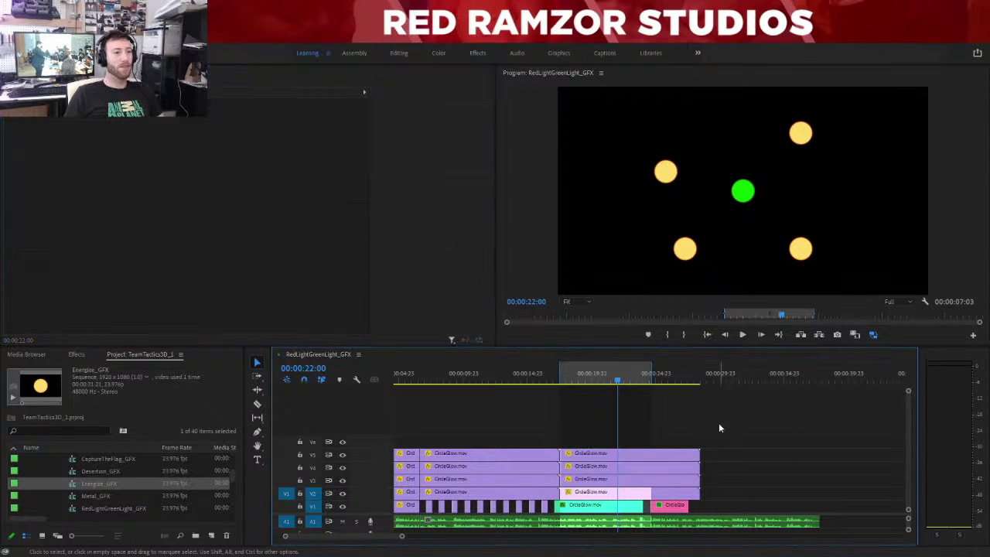
left_click(565, 380)
key("space")
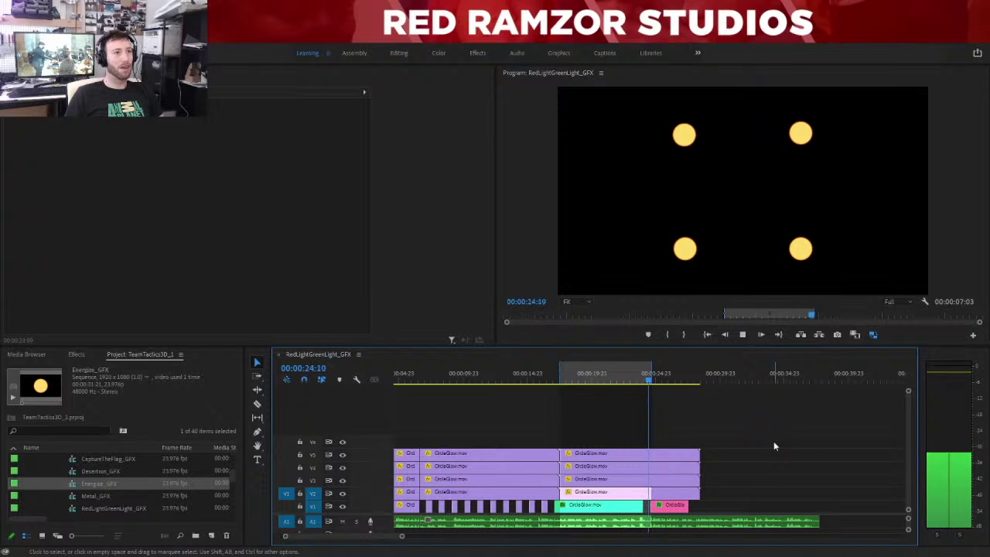
key("space")
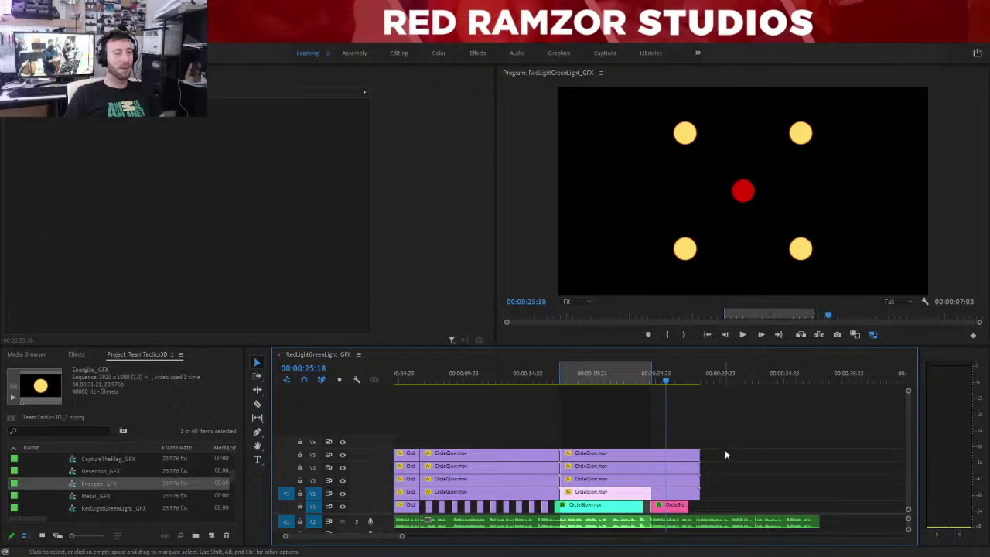
Mark In at the V5 circle's fourth Position keyframe, 00:00:22:00, and step to its last keyframe at 00:00:24:14.
left_click(626, 457)
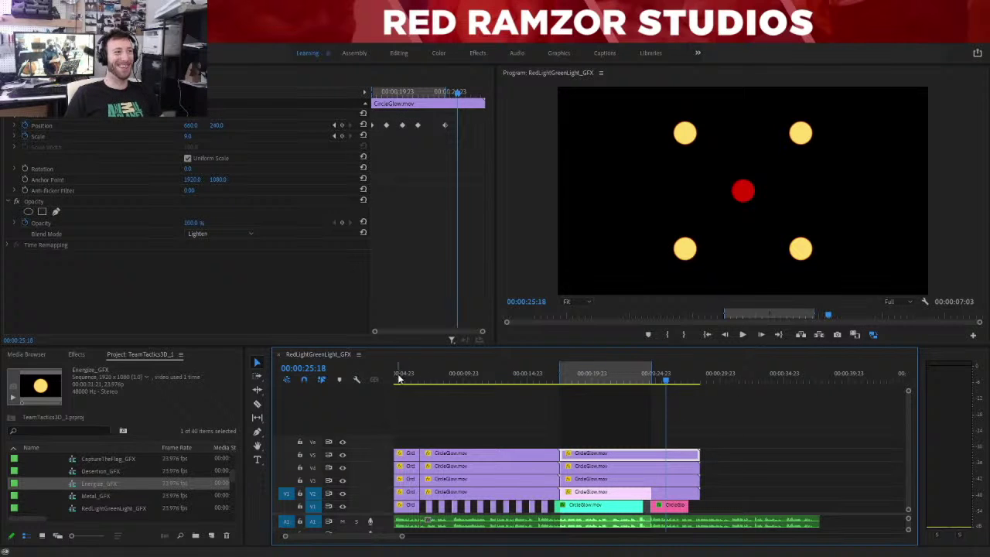
left_click(415, 94)
left_click(350, 126)
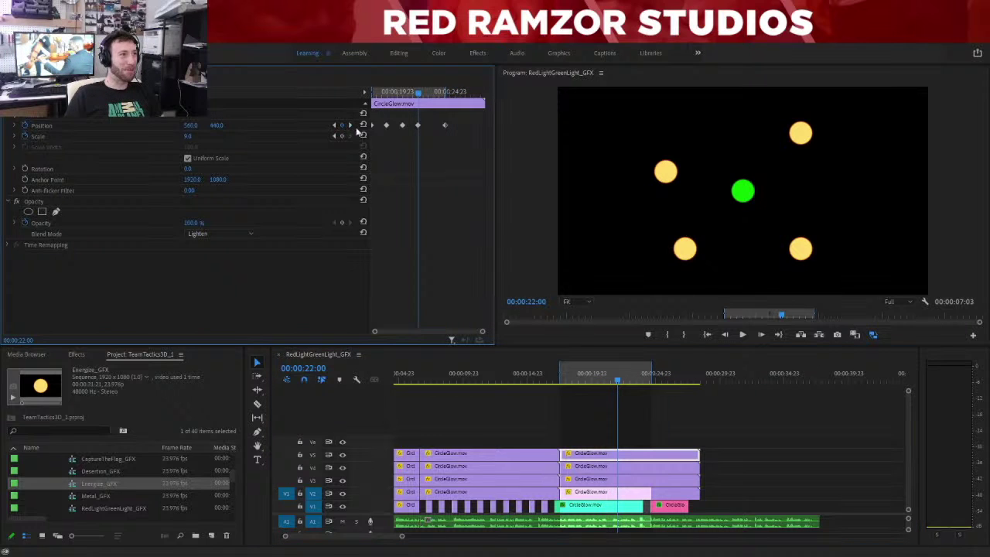
left_click(437, 167)
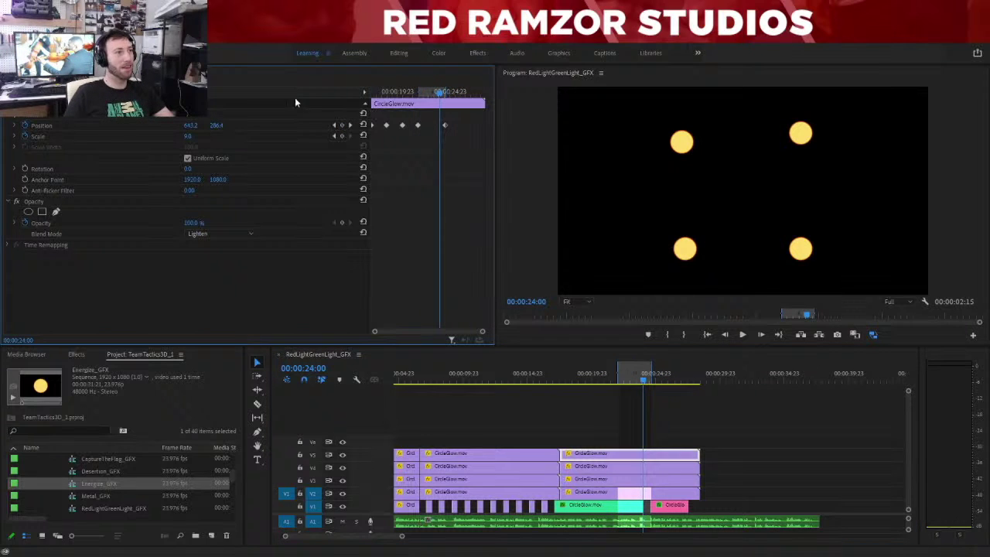
left_click(350, 125)
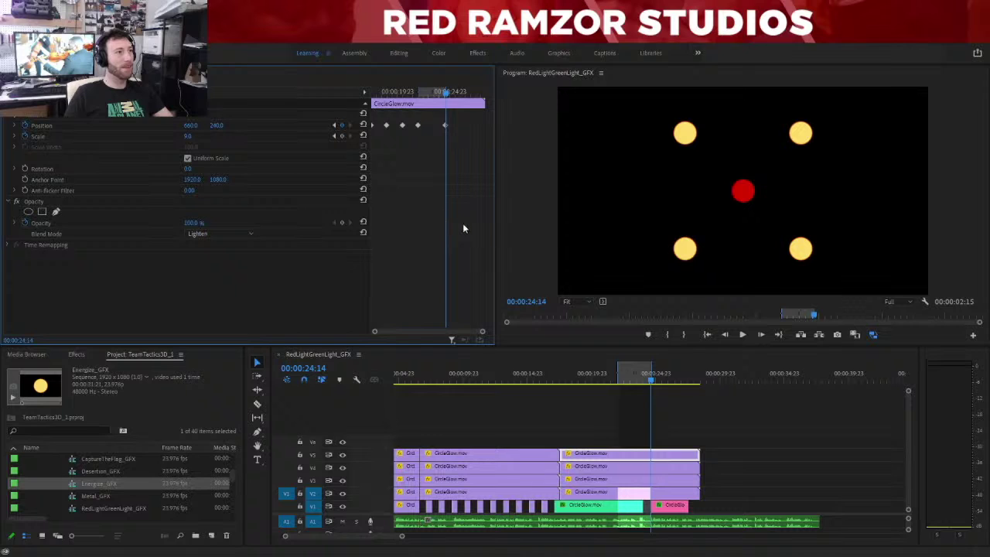
left_click(774, 454)
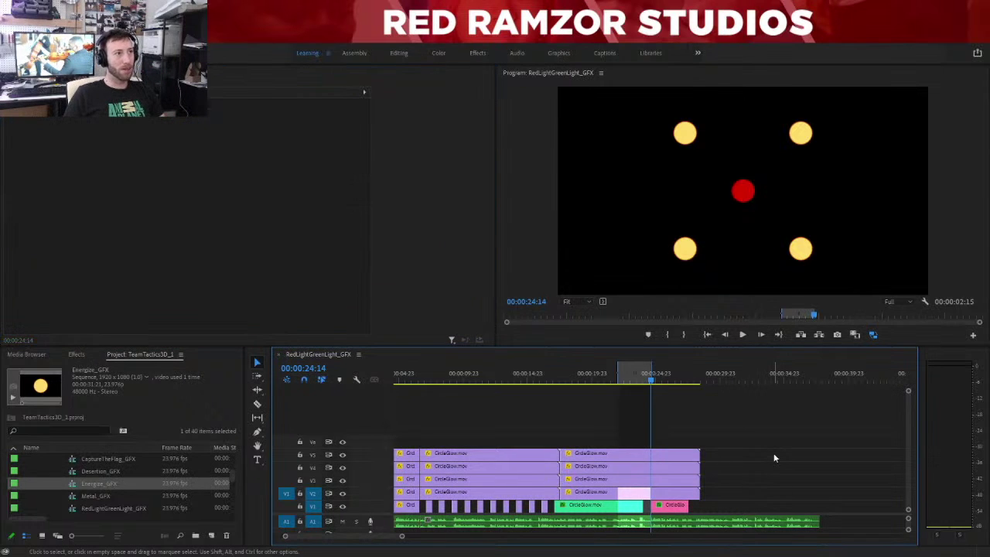
left_click(650, 456)
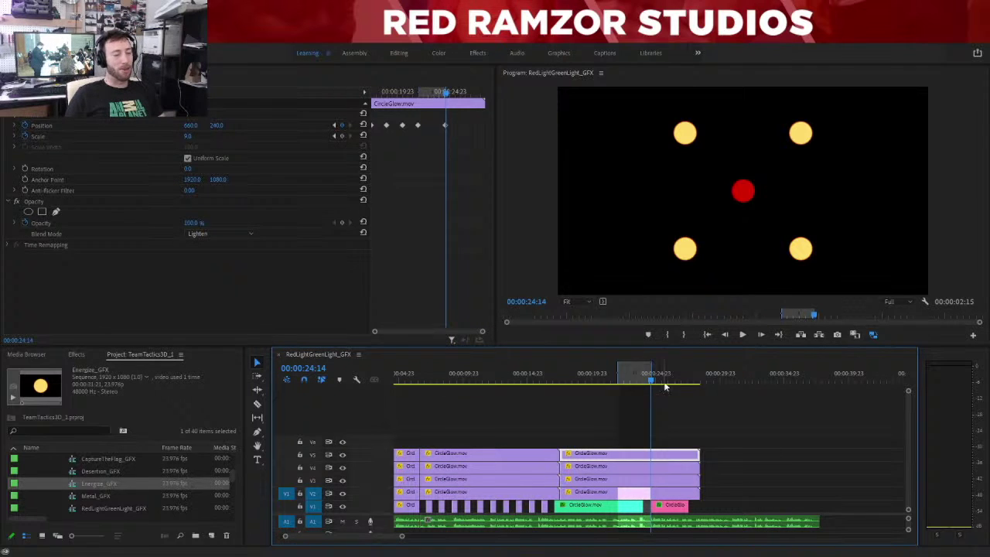
Go to the V5 circle's second Position keyframe, 00:00:19:00, and keyframe the V4 circle's Position there as 1460, 640.
left_click(596, 414)
left_click(594, 377)
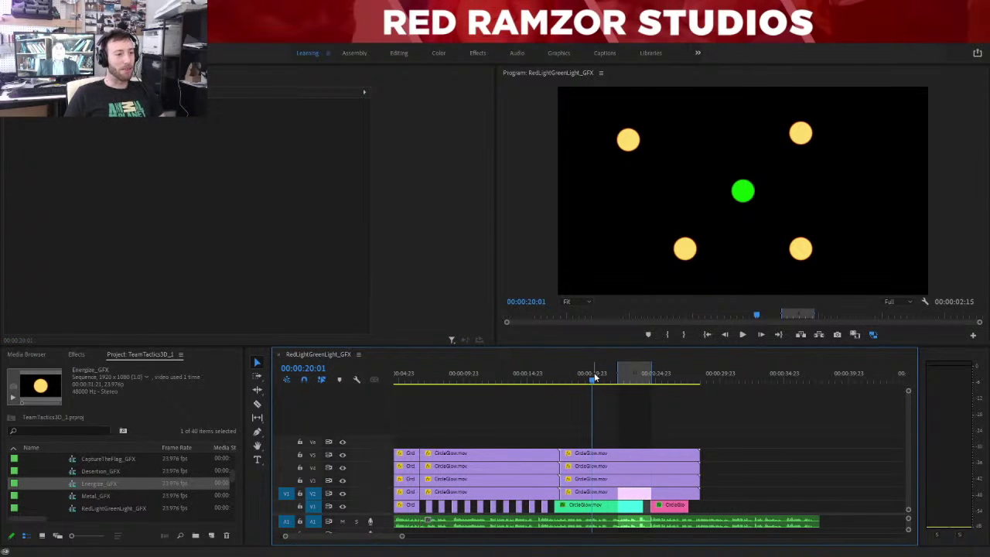
left_click(600, 455)
left_click(334, 125)
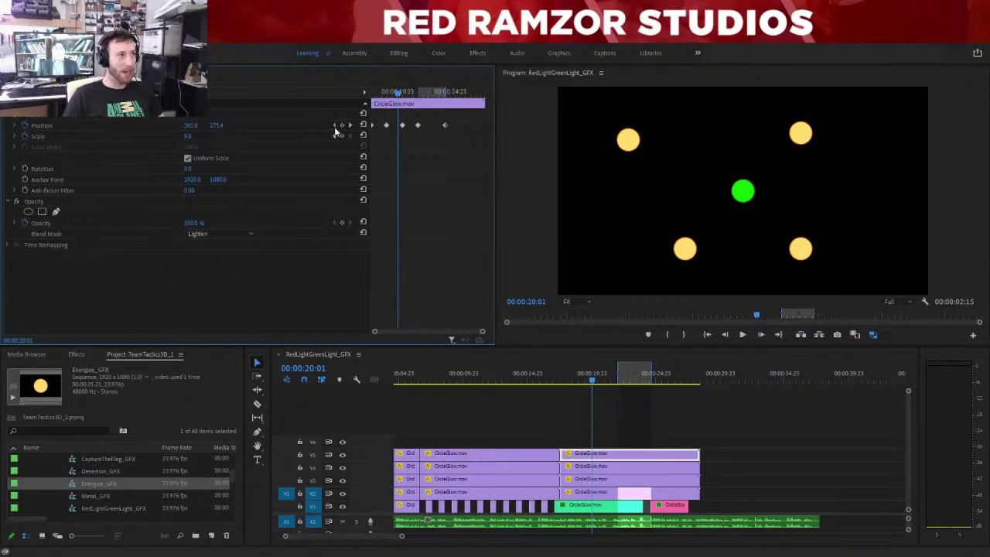
left_click(597, 469)
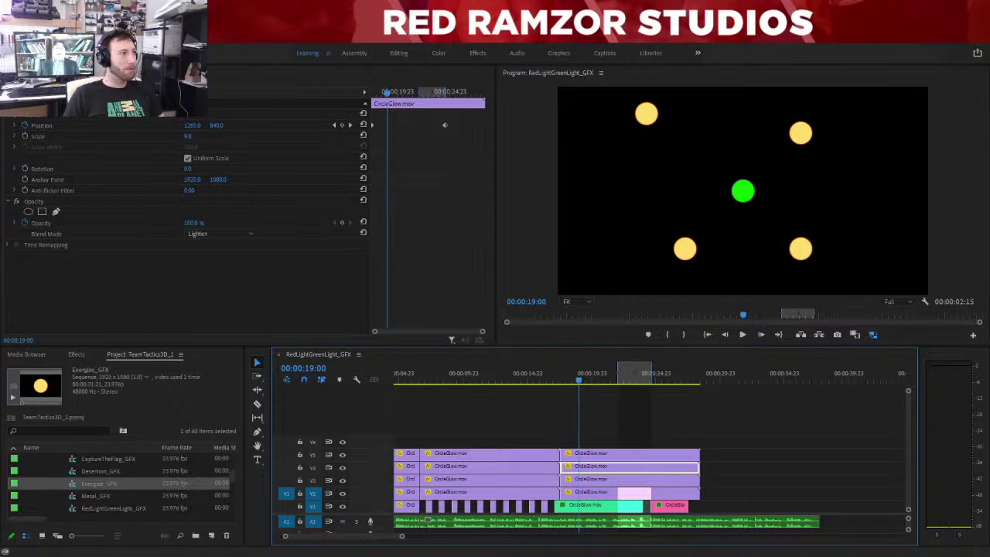
left_click(342, 125)
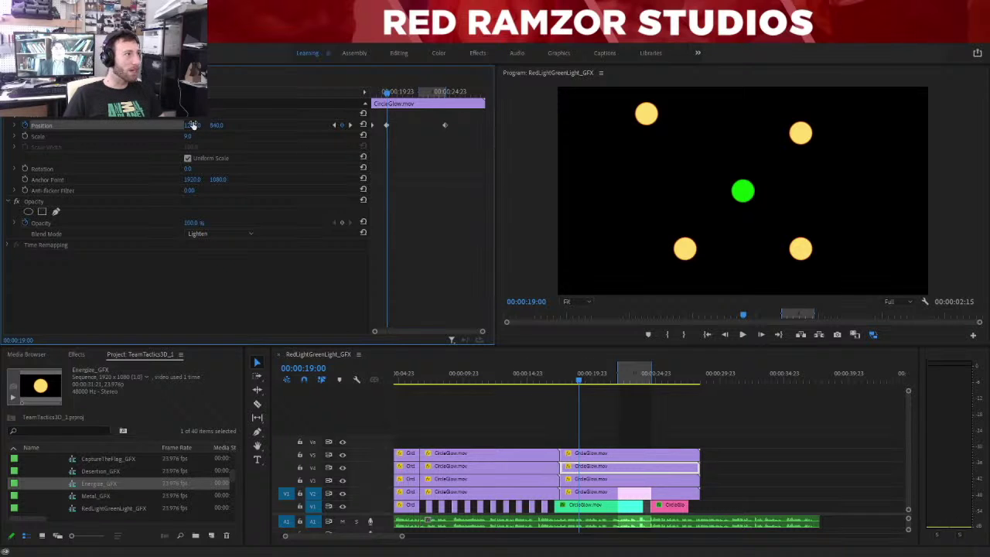
left_click_drag(192, 126, 213, 130)
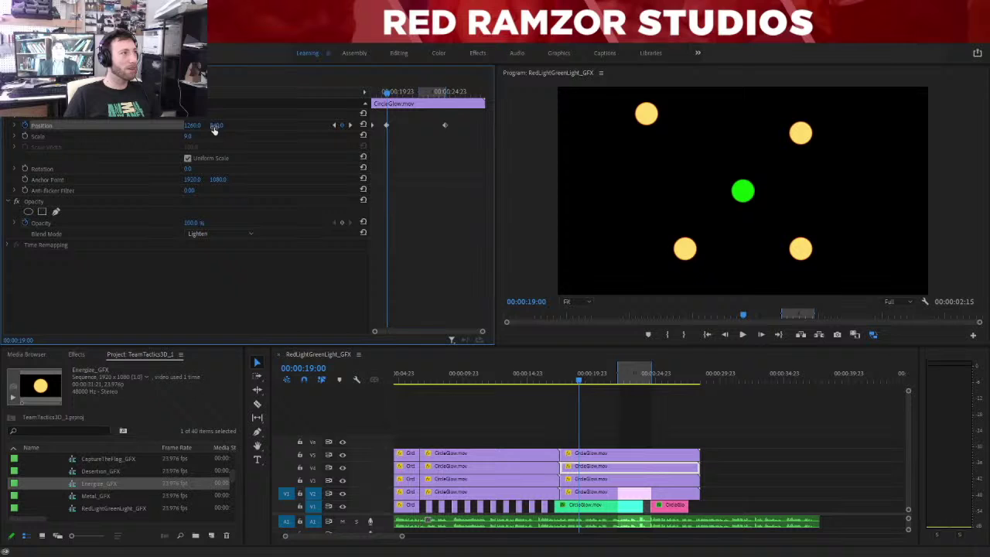
left_click(216, 126)
type("640")
key("Return")
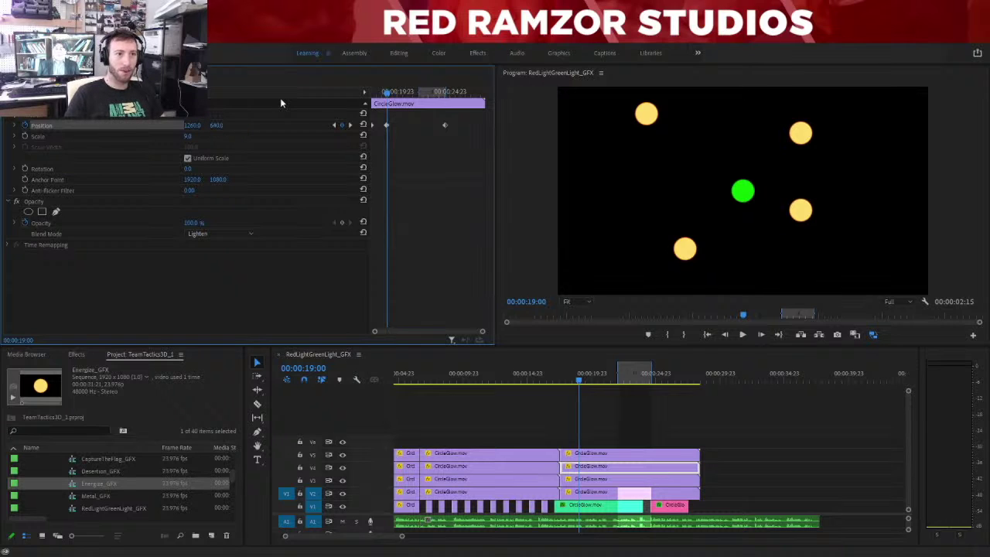
left_click(194, 127)
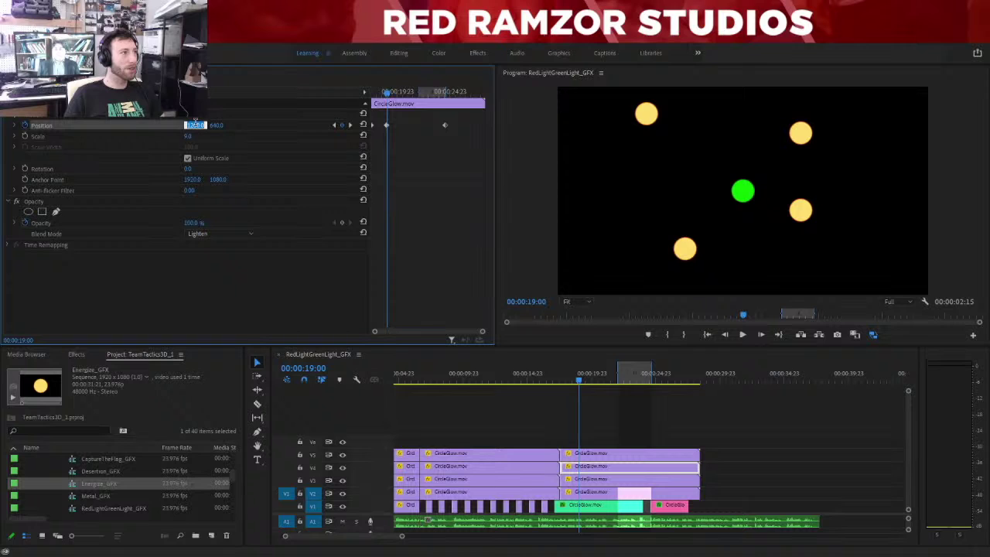
type("1460")
key("Return")
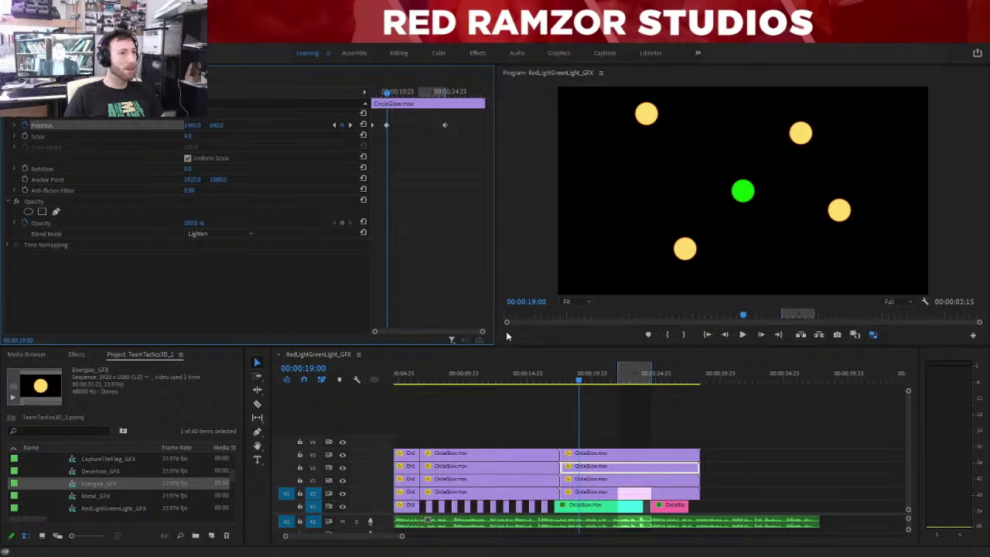
Compare the V5 and V4 circles' Position values at the 00:00:20:12 and 00:00:19:00 keyframes.
left_click(630, 454)
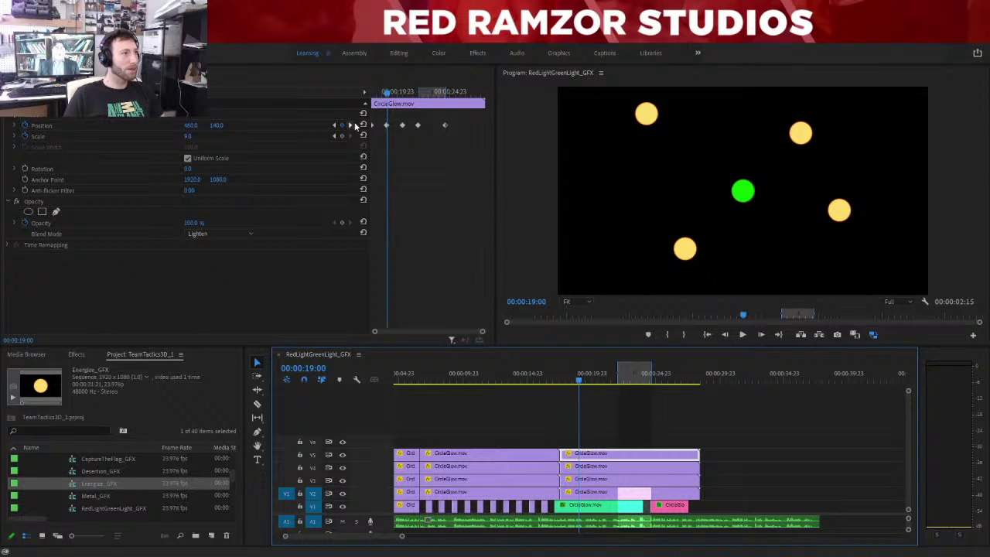
left_click(352, 125)
left_click(601, 469)
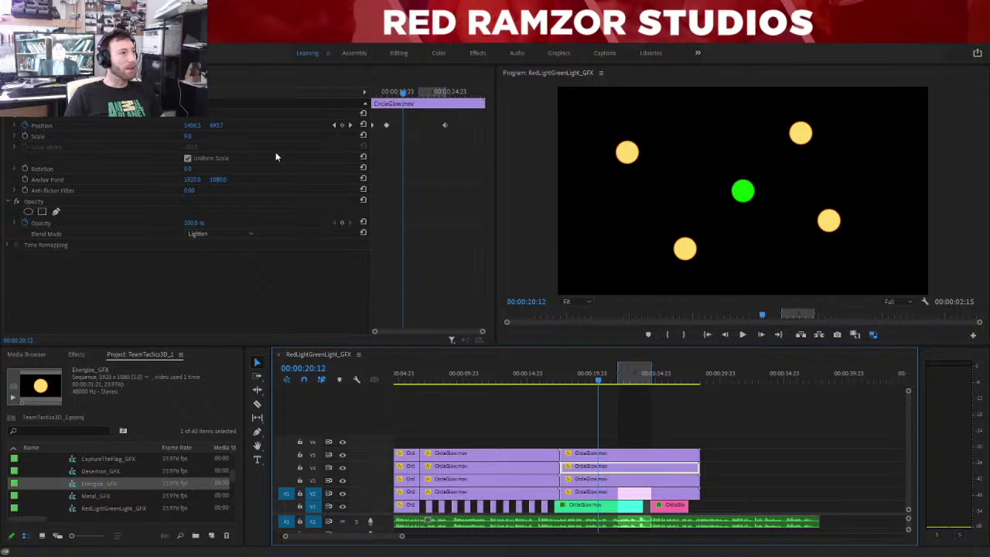
left_click(195, 126)
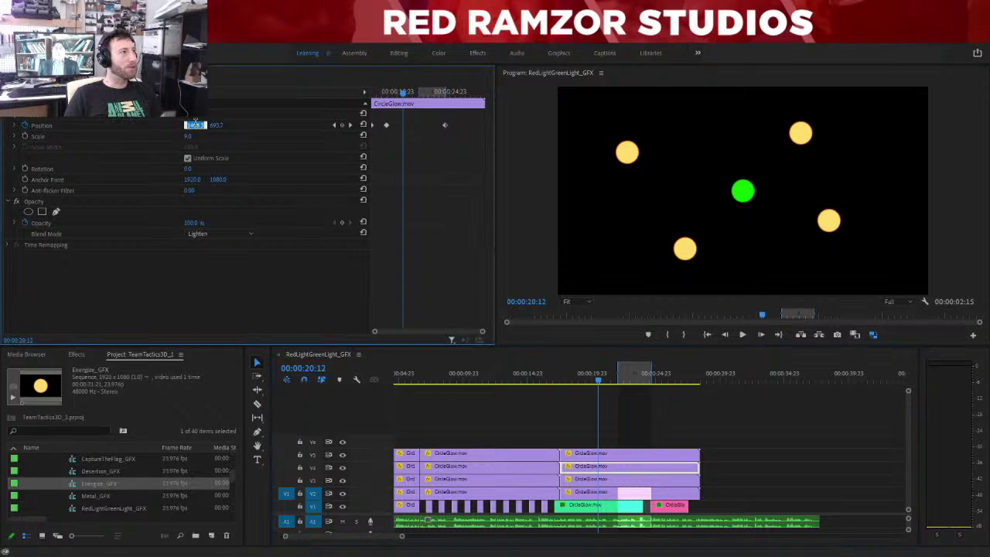
left_click(334, 125)
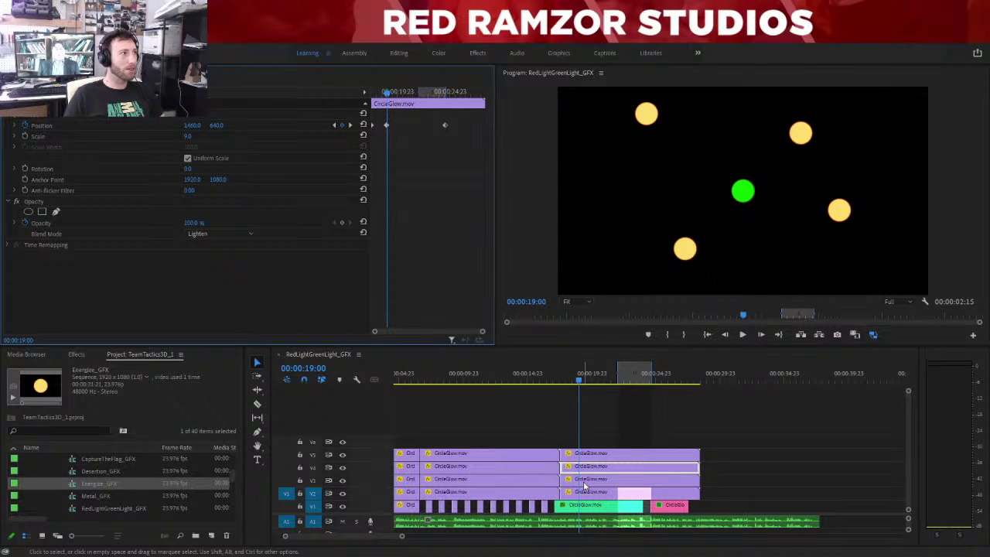
left_click(593, 454)
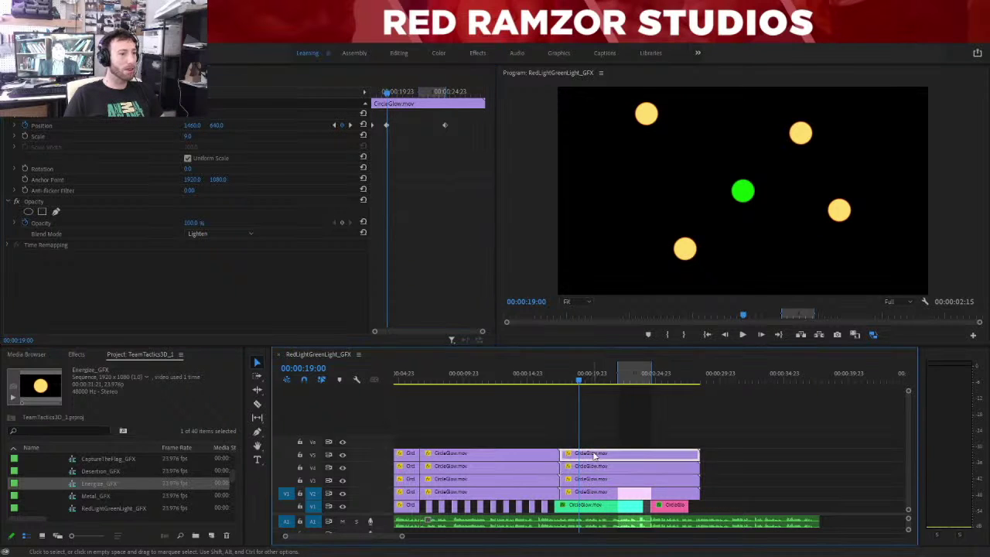
Go to the V5 circle's third Position keyframe, 00:00:20:12, and keyframe the V4 circle's Position there as 1360, 940.
left_click(350, 125)
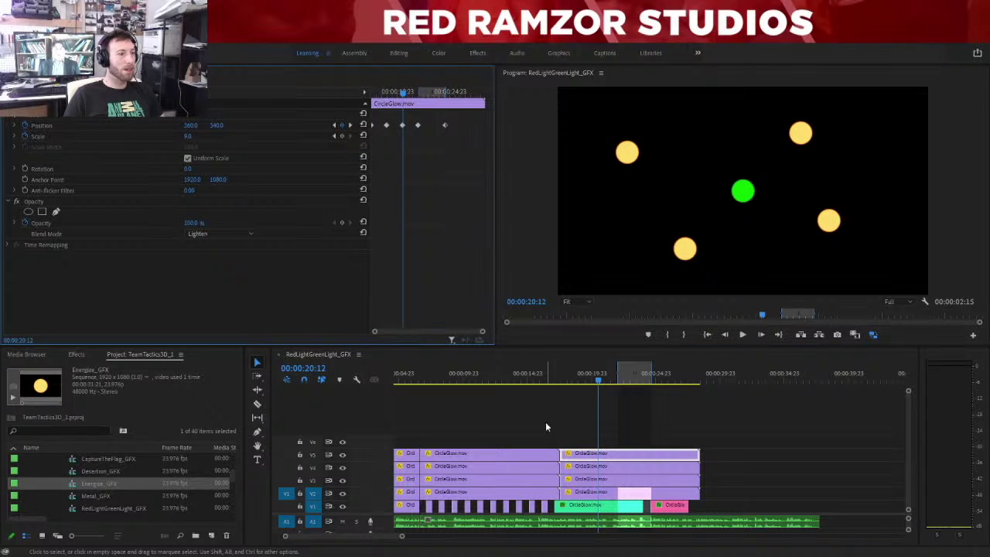
left_click(595, 467)
left_click(193, 125)
left_click(219, 125)
type("940")
key("Return")
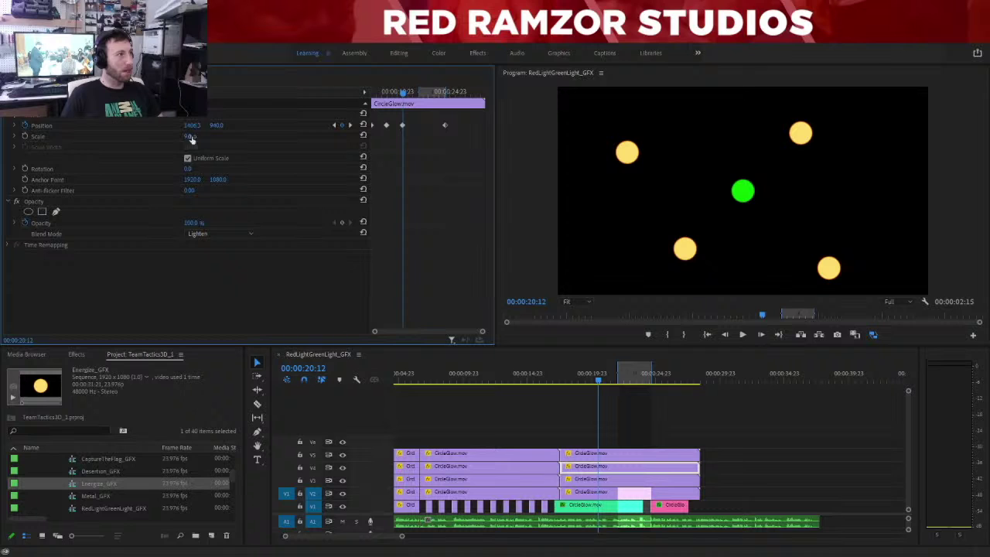
left_click(192, 125)
type("1360")
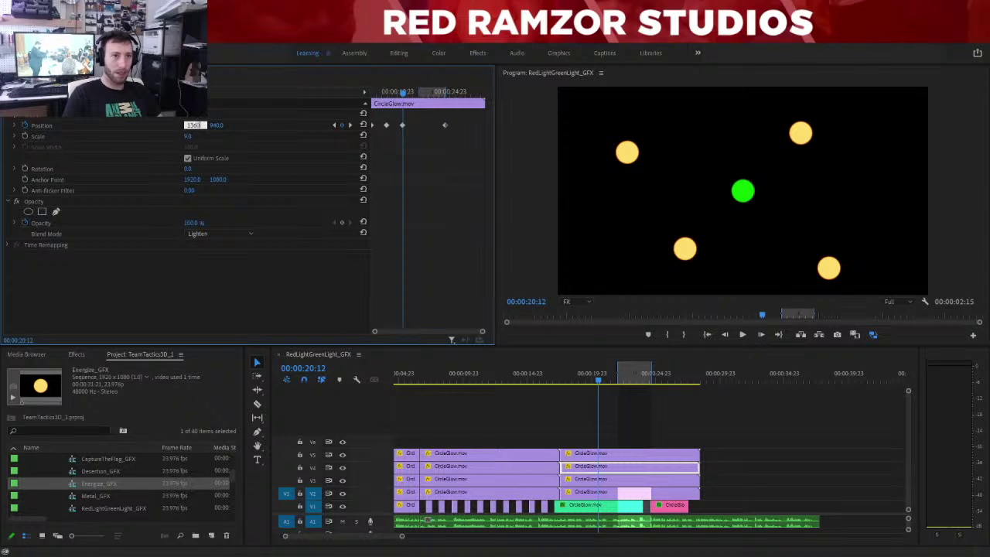
key("Return")
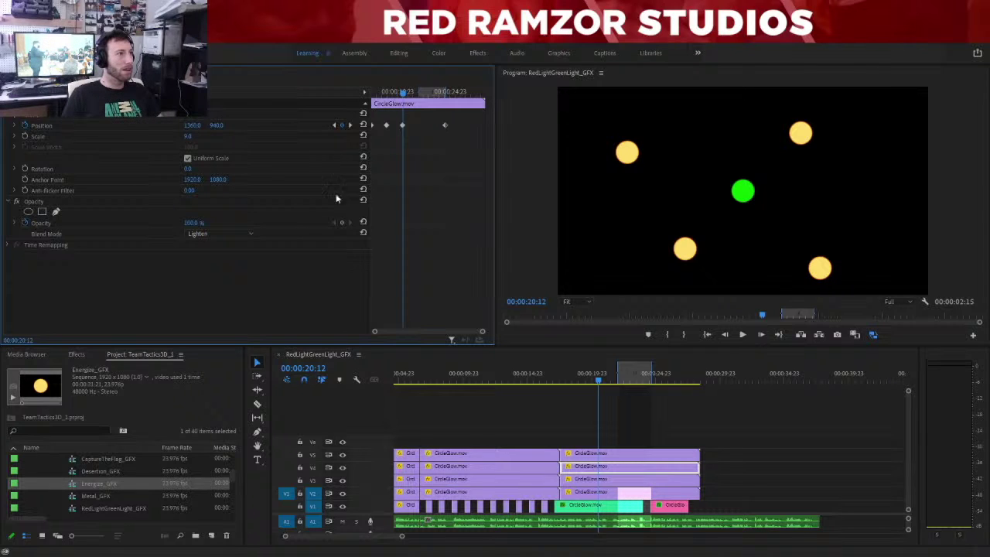
Go to the V5 circle's fourth Position keyframe, 00:00:22:00, and keyframe the V4 circle's Position there as 1060, 740.
left_click(576, 454)
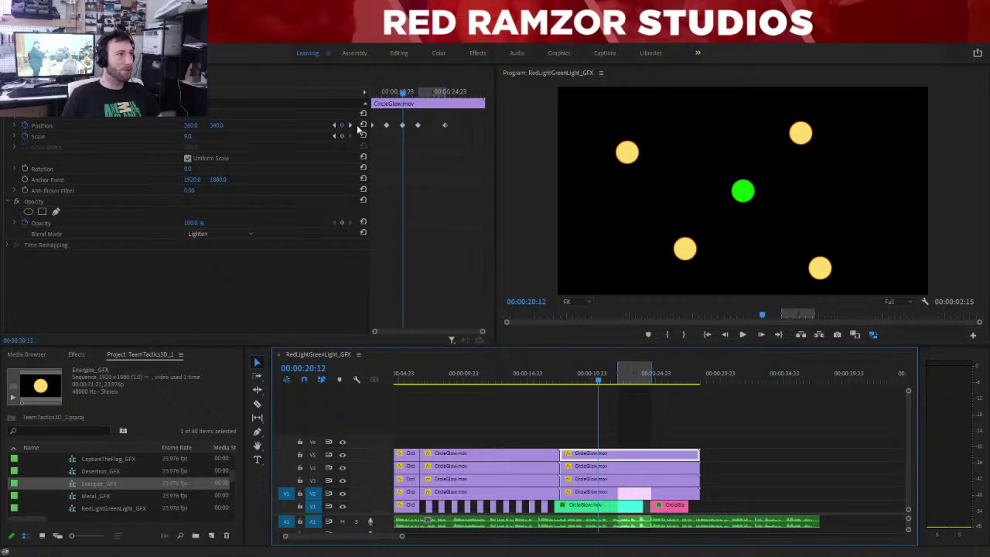
left_click(350, 126)
left_click(589, 469)
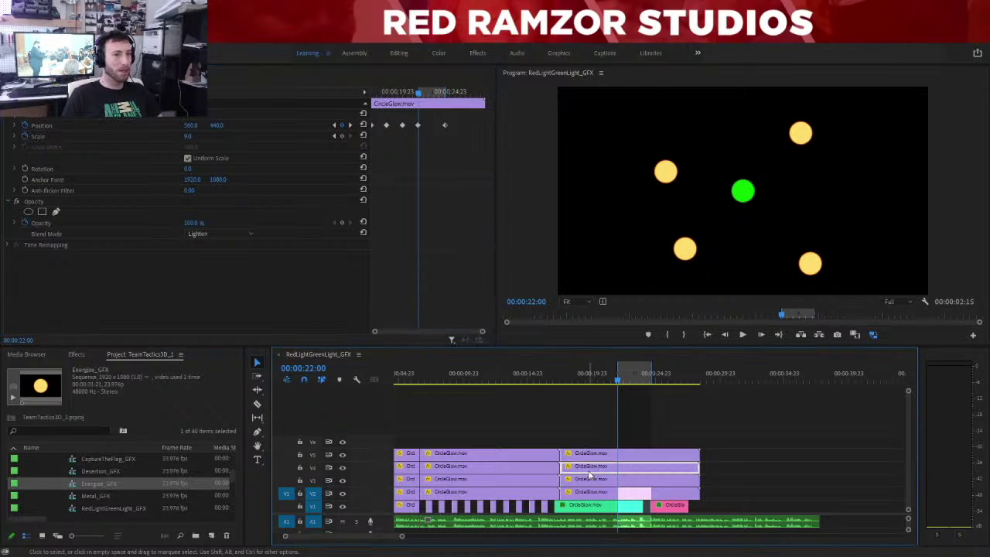
left_click(192, 124)
type("306")
key("Return")
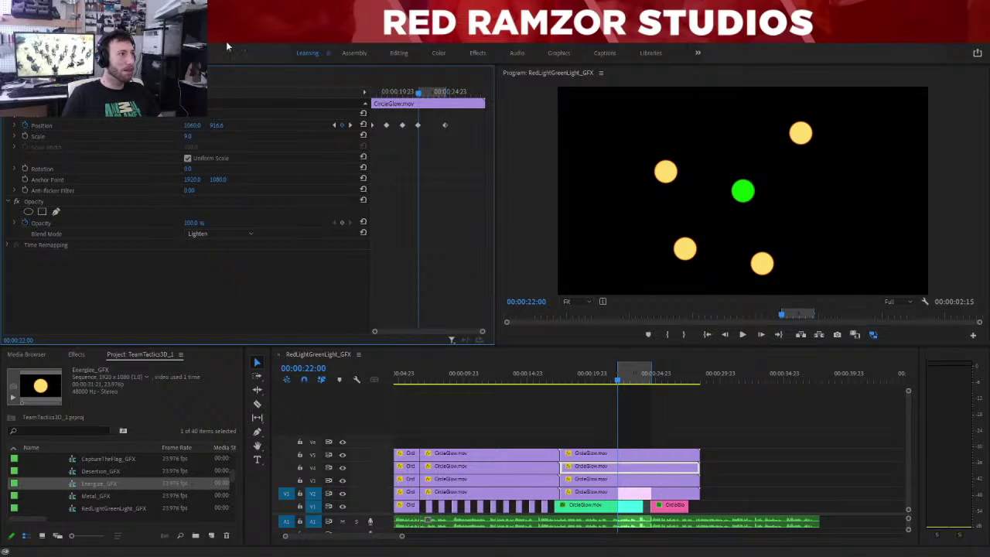
left_click(218, 124)
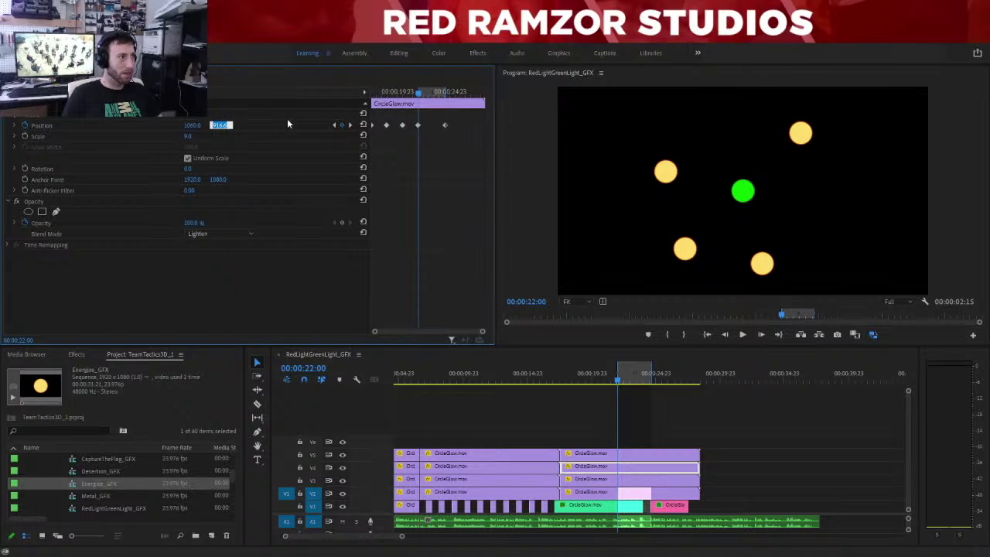
type("740")
key("Return")
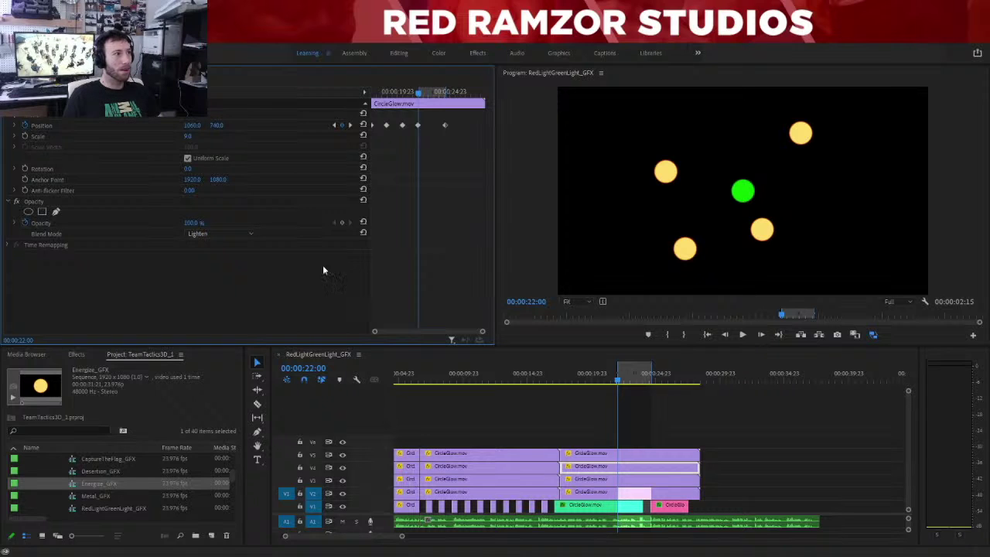
Play the green light section from its start to review the V4 circle's motion.
key("Up")
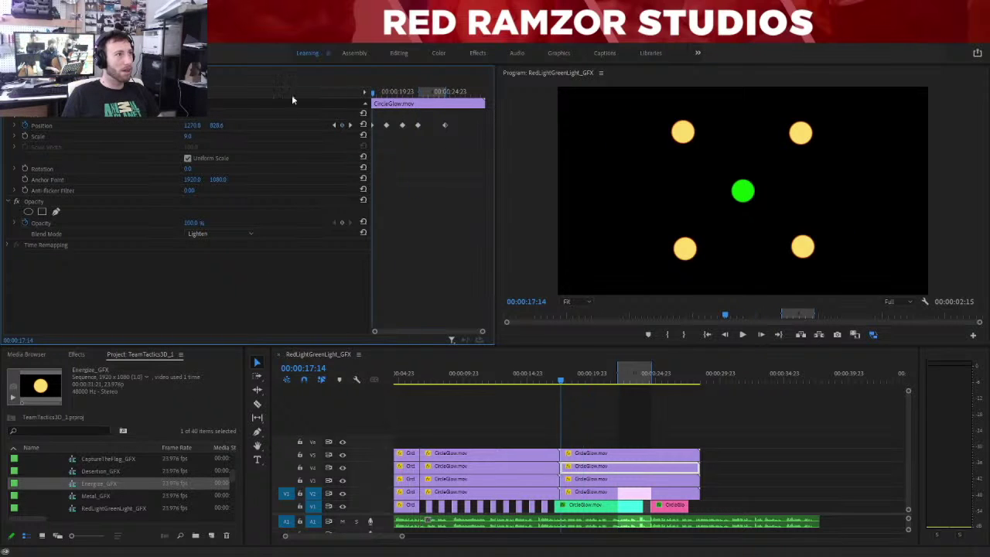
key("space")
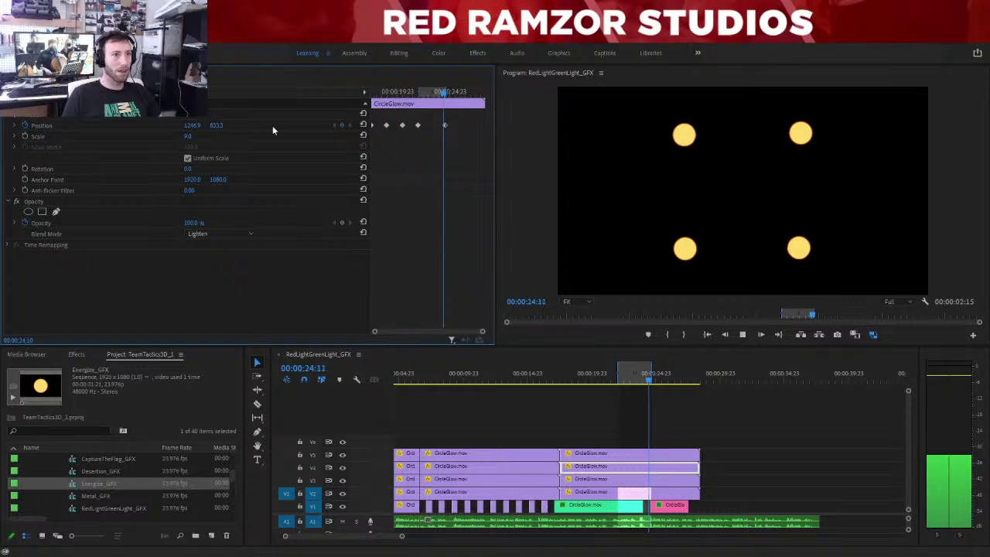
key("space")
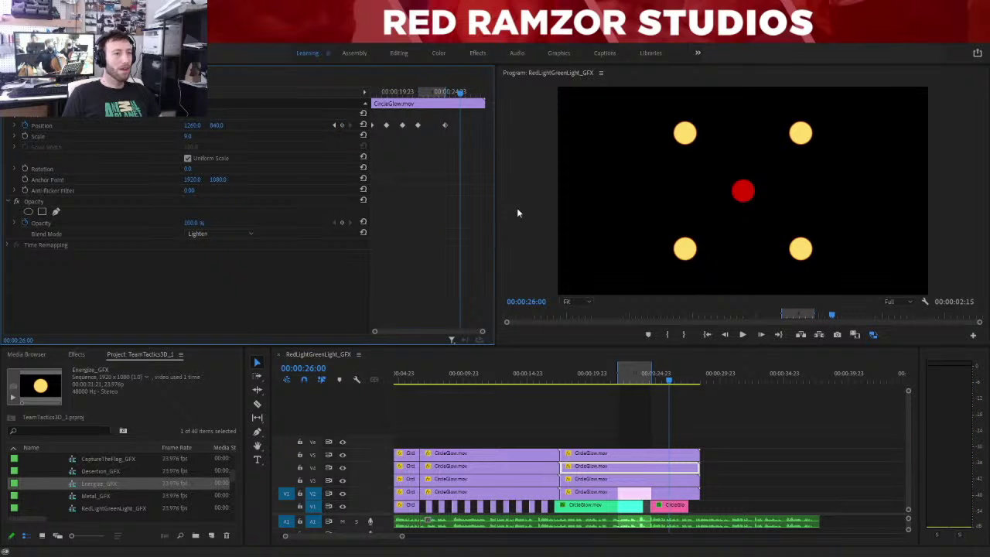
Go to the V4 circle's second Position keyframe, 00:00:19:00, and add a Position keyframe to the V3 circle there.
left_click(386, 90)
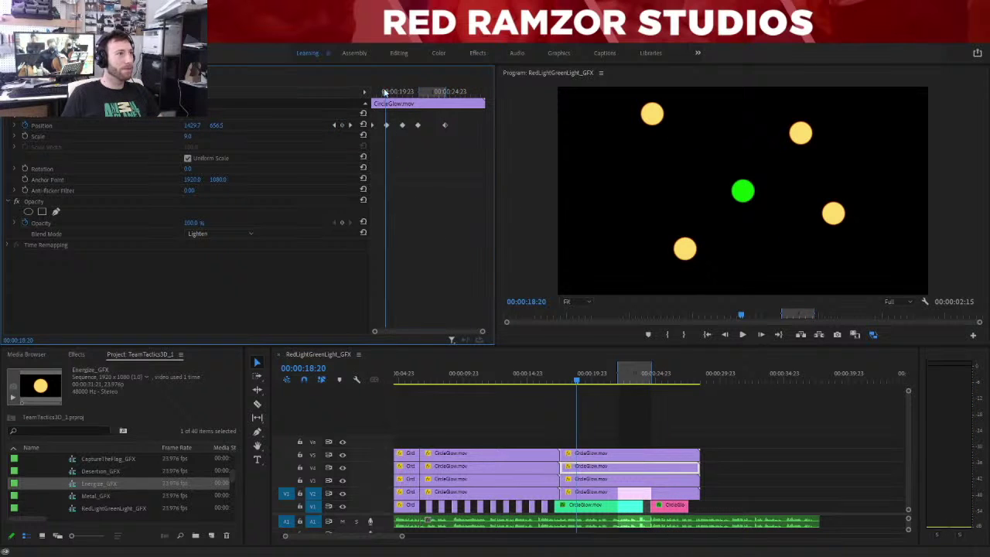
left_click(335, 125)
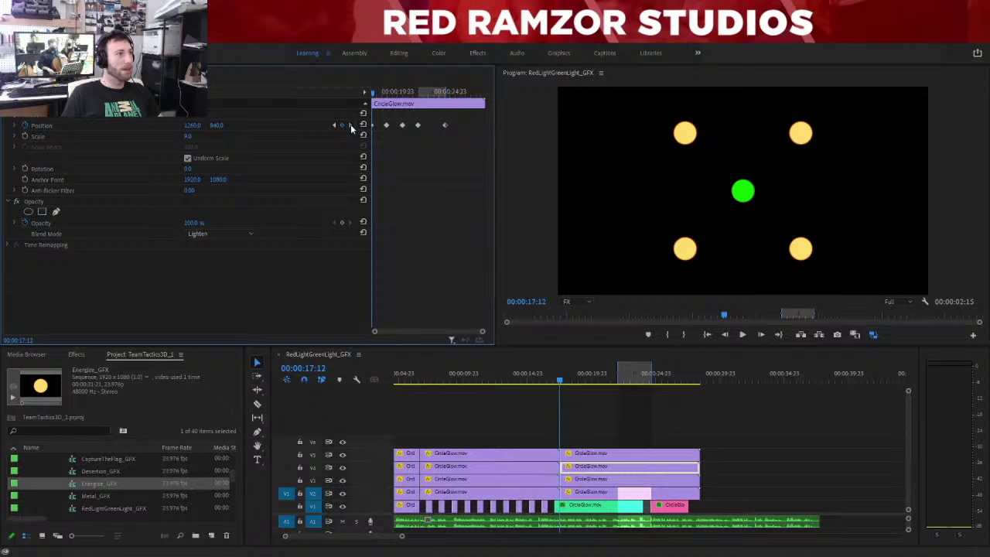
left_click(349, 125)
left_click(599, 479)
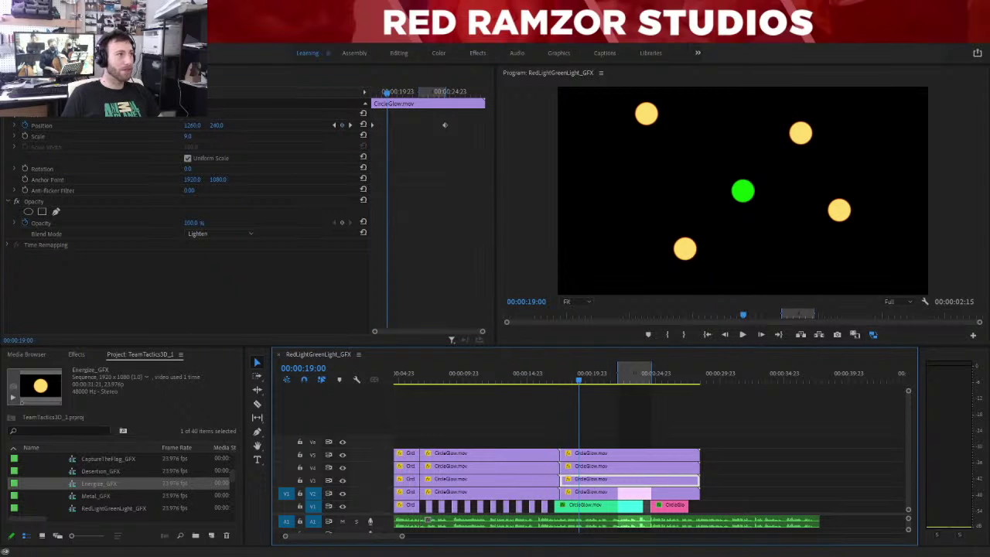
left_click(342, 125)
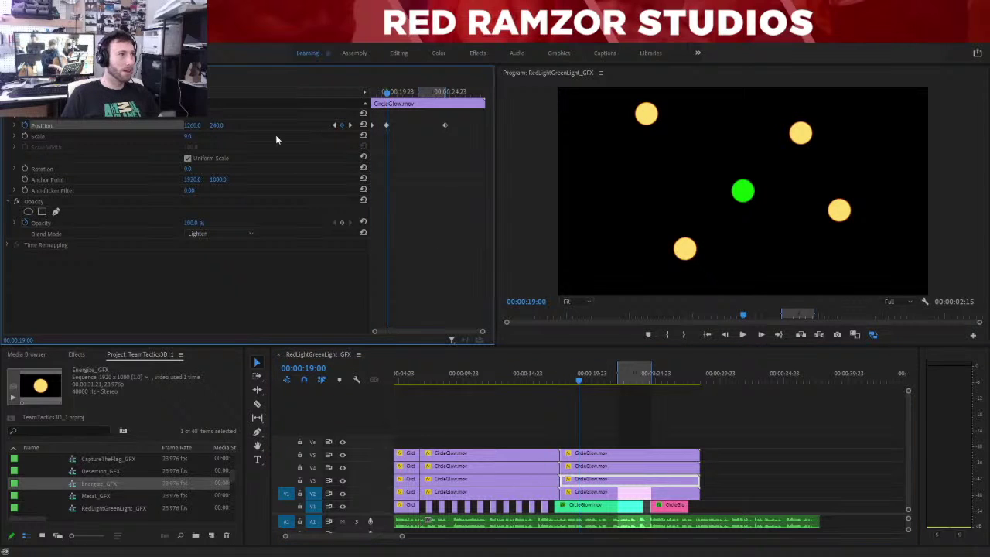
left_click_drag(194, 126, 246, 126)
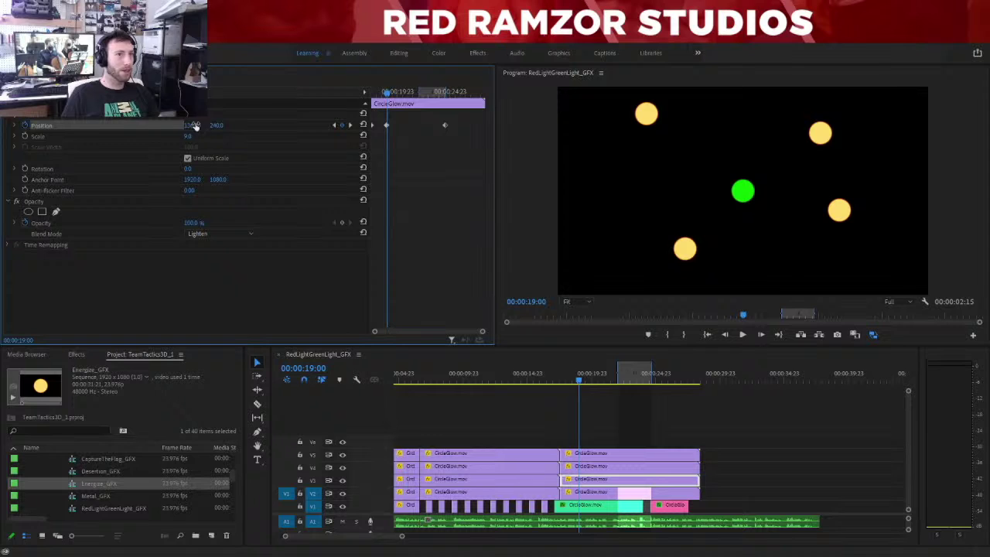
key("ctrl+z")
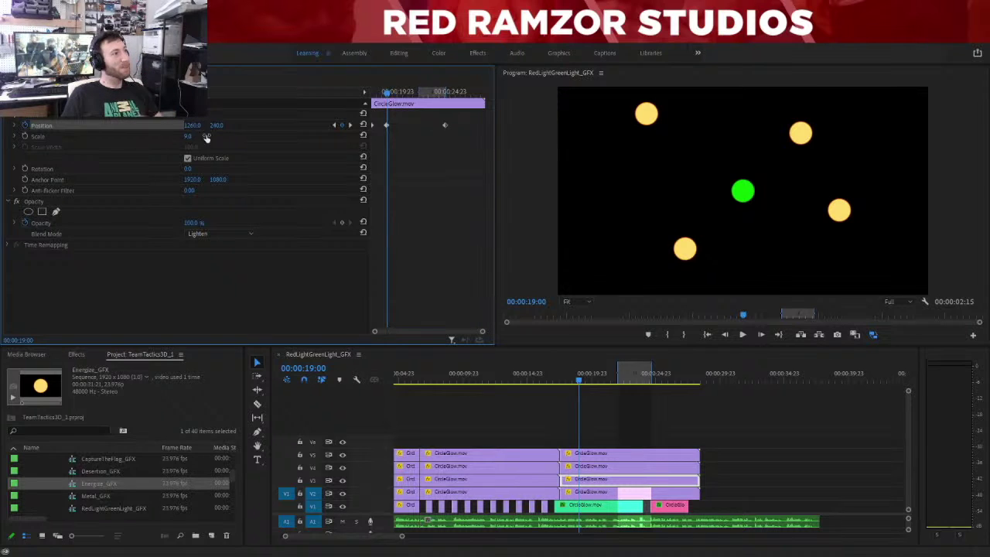
left_click(191, 126)
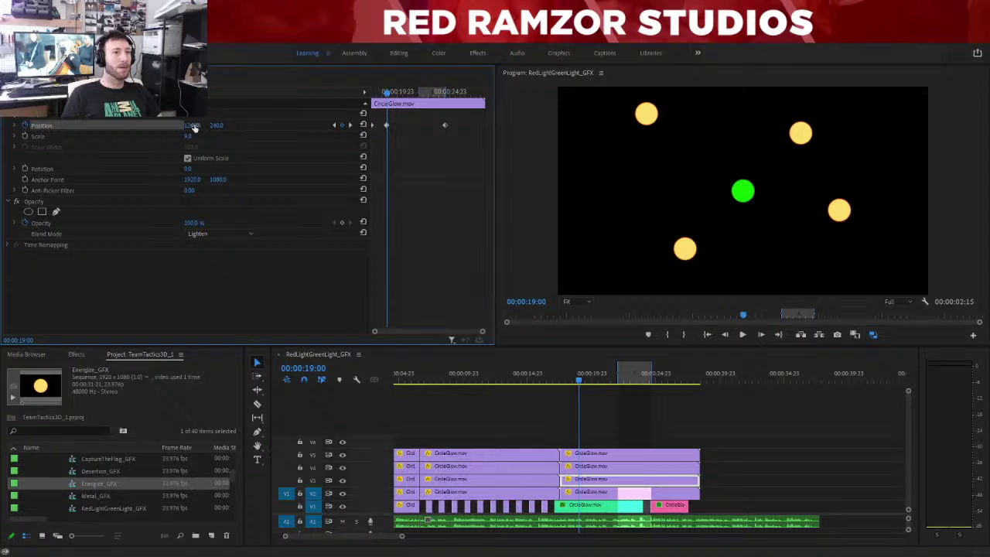
left_click_drag(581, 380, 592, 380)
key("ctrl+z")
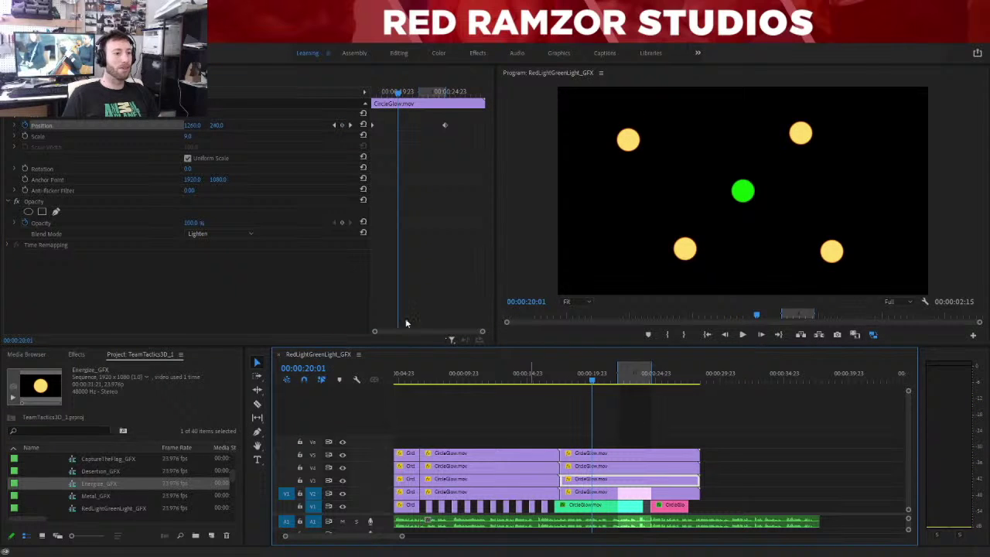
key("ctrl+shift+z")
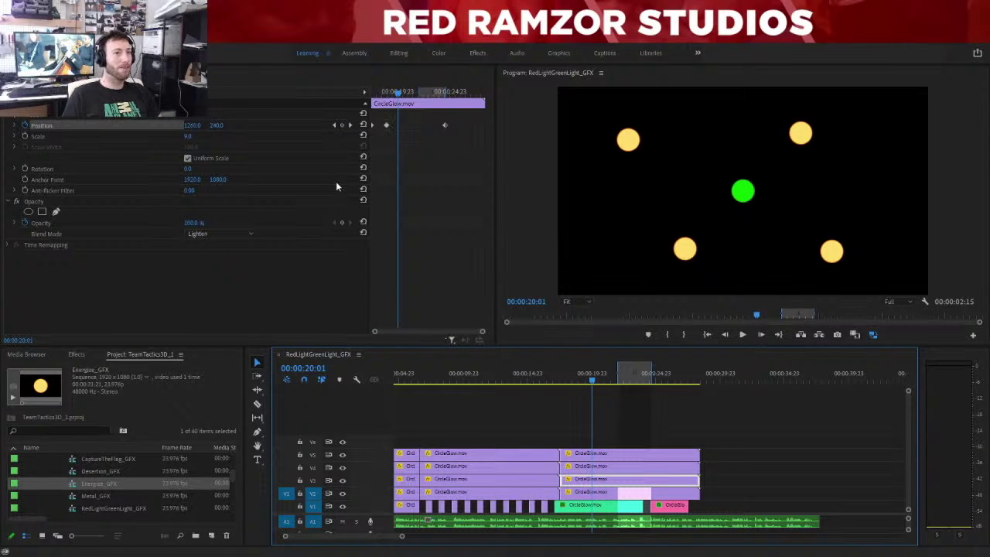
left_click(334, 125)
Set the V3 circle's Position at the 00:00:19:00 keyframe to 1560, 140.
left_click(194, 125)
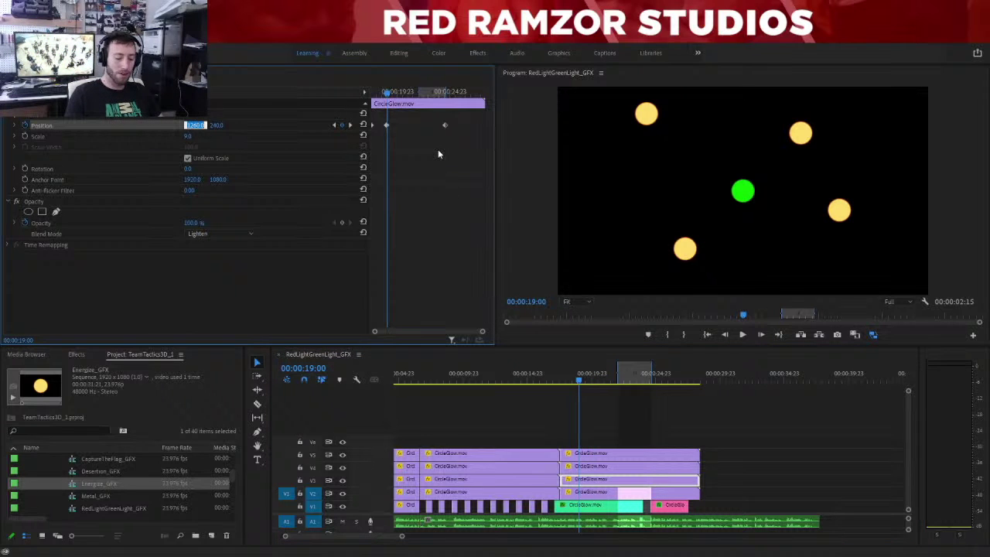
key("Return")
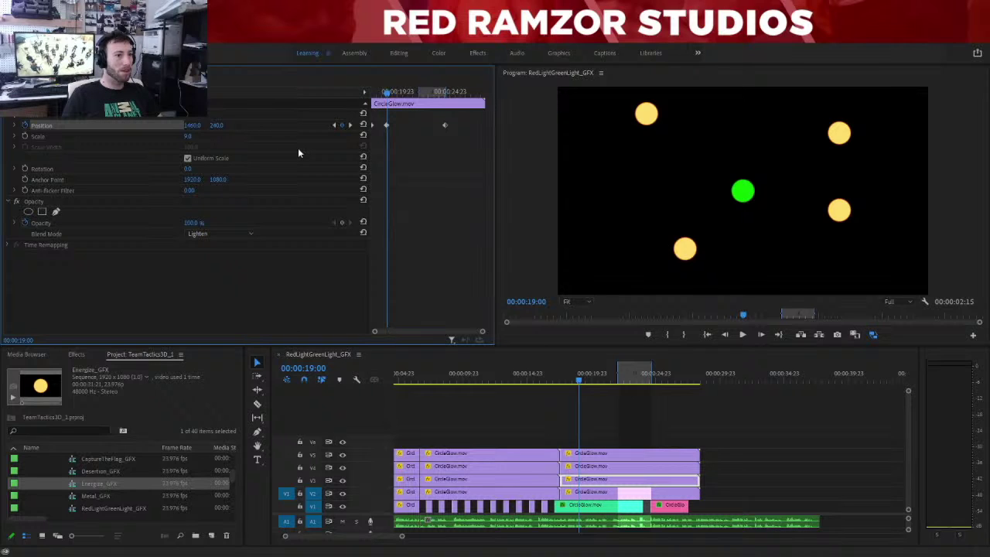
left_click(193, 125)
type("160")
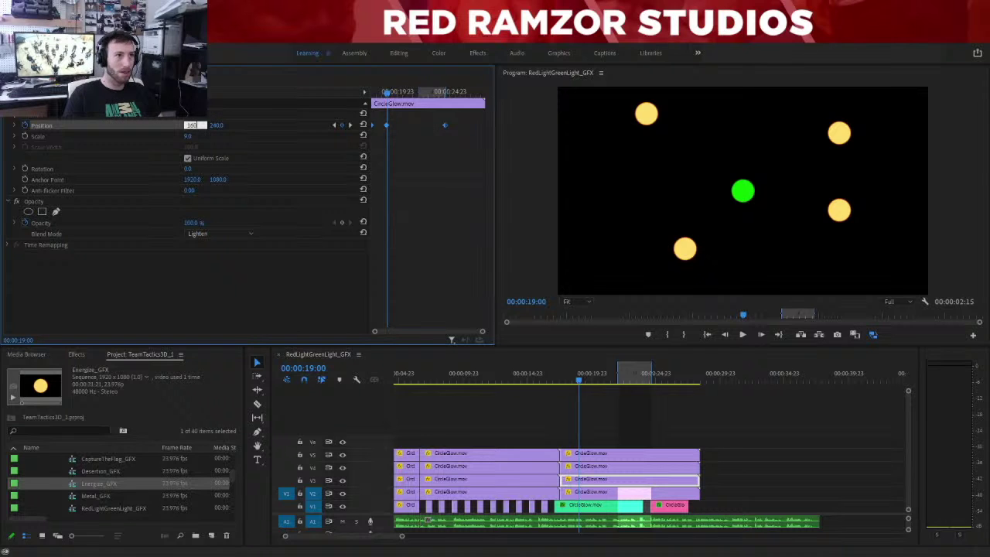
type("60")
key("Return")
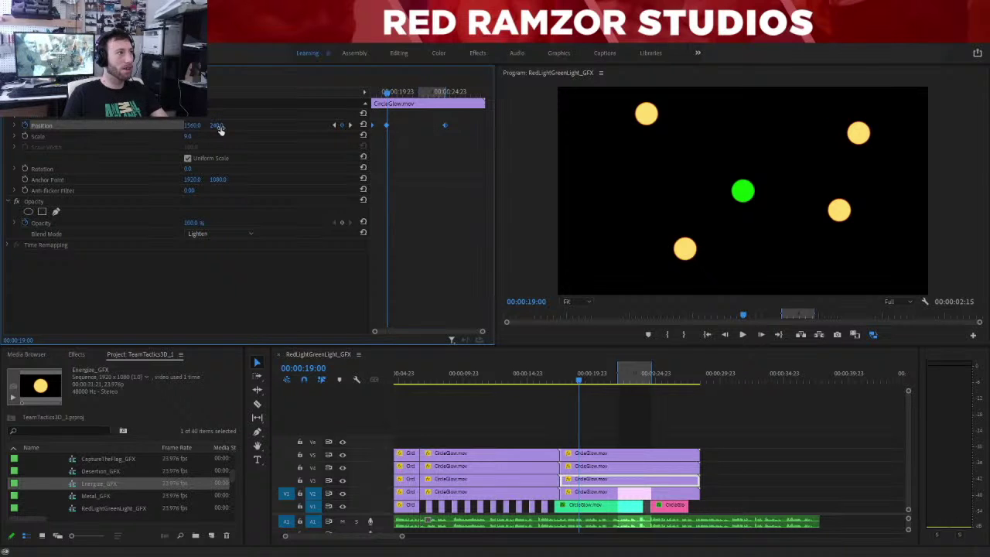
left_click(219, 125)
type("140")
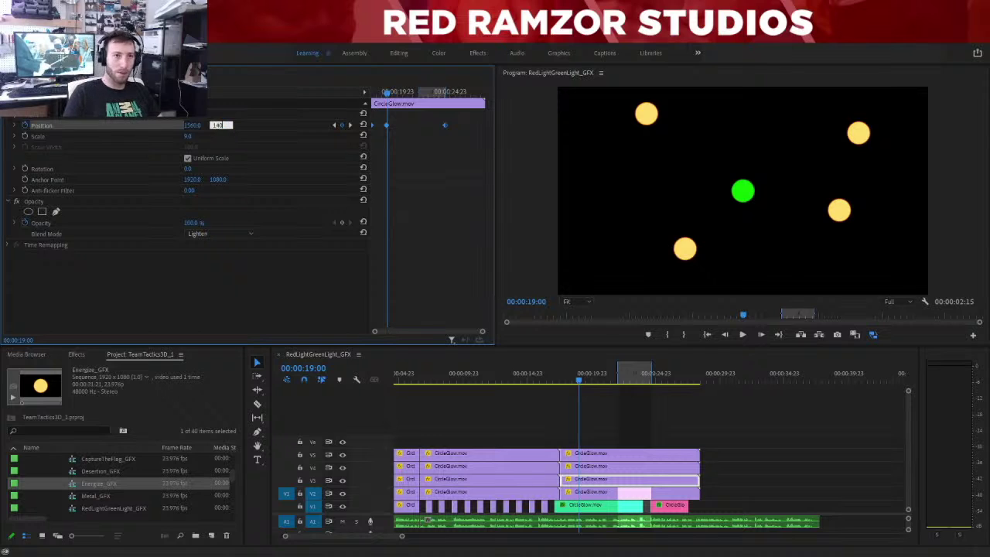
key("Return")
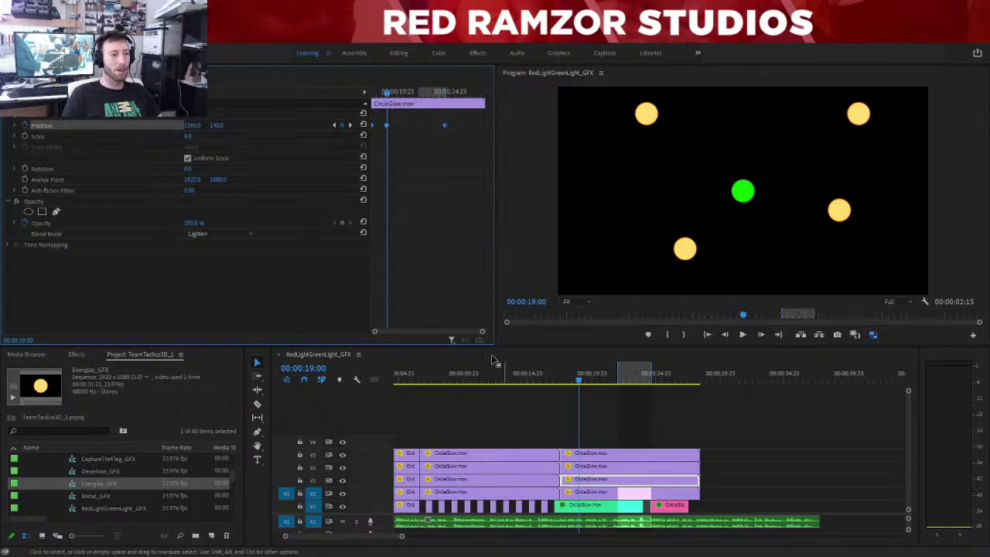
Go to the V4 circle's third Position keyframe, 00:00:20:12, and keyframe the V3 circle's Position there as 1660, 340.
left_click(591, 467)
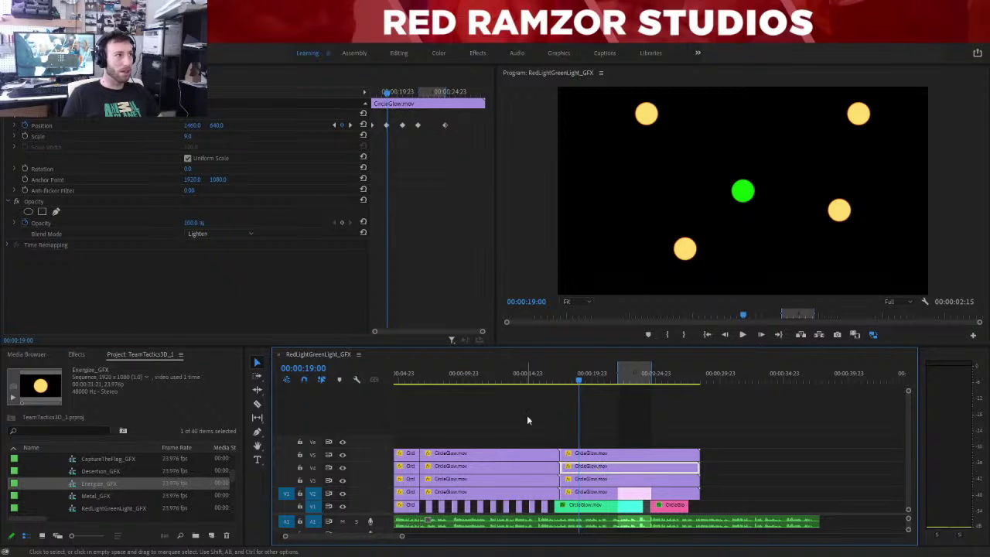
left_click(350, 125)
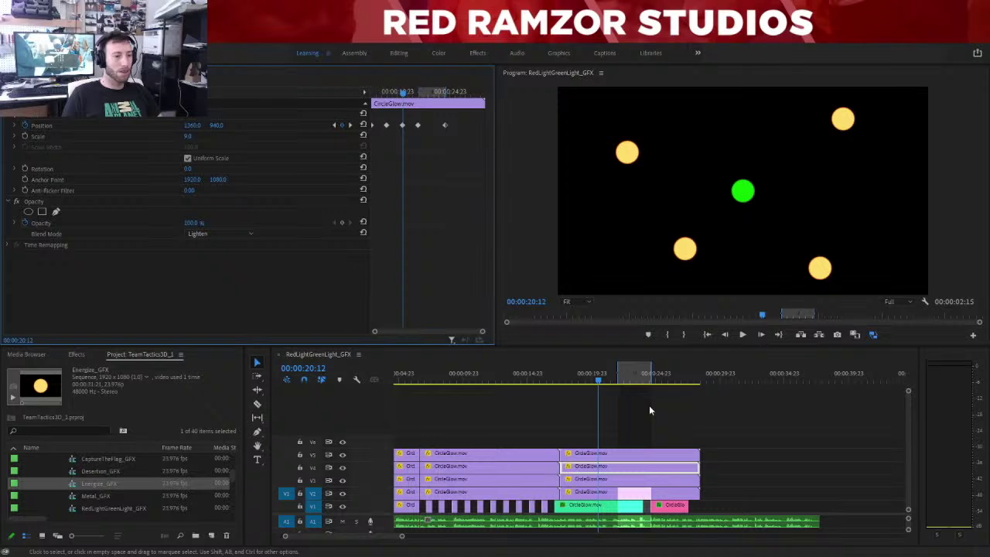
left_click(596, 469)
left_click(593, 454)
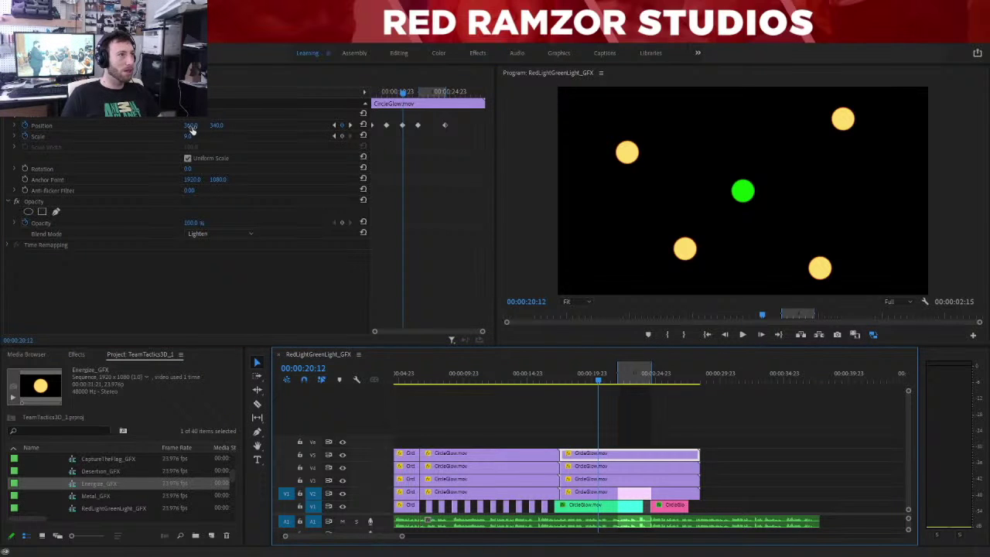
left_click(588, 480)
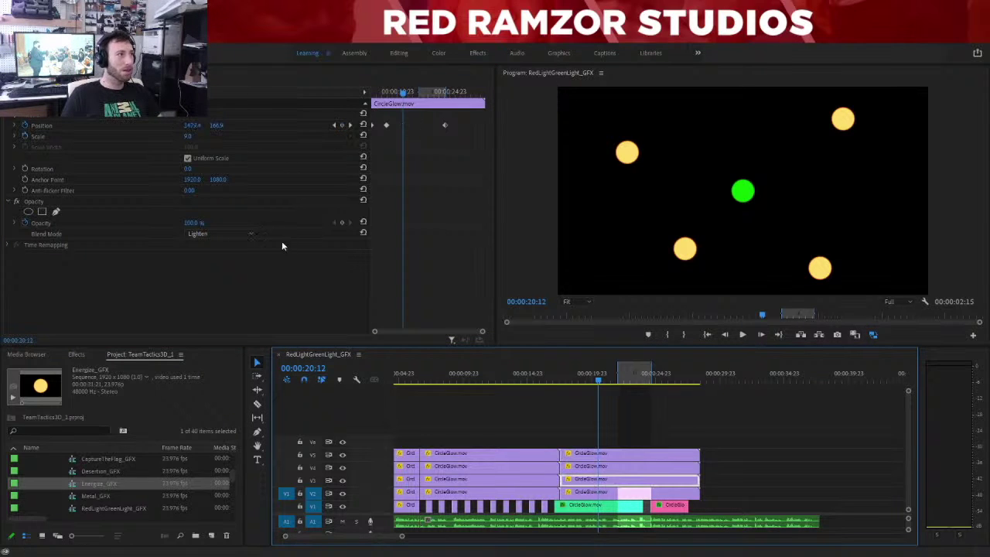
left_click(190, 125)
type("1560")
key("Return")
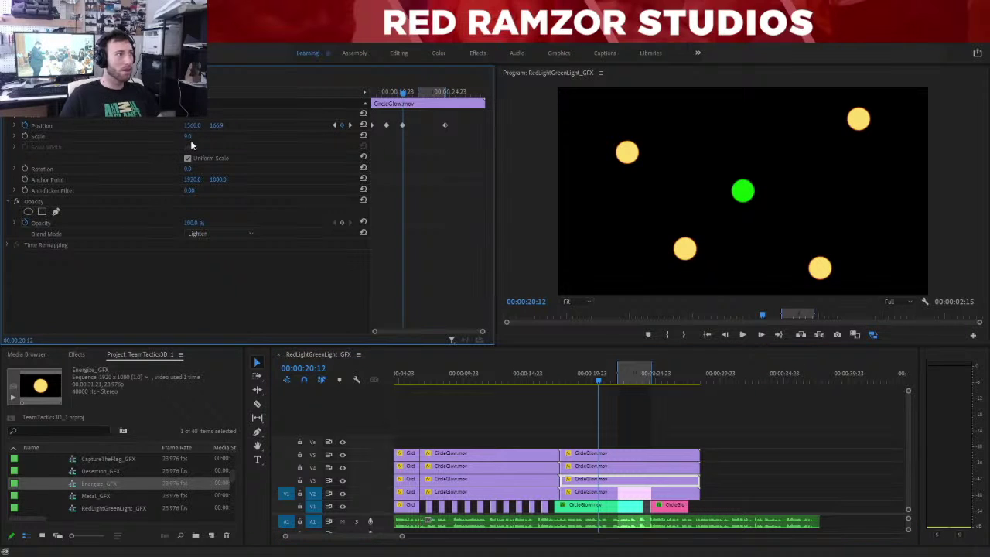
left_click(195, 125)
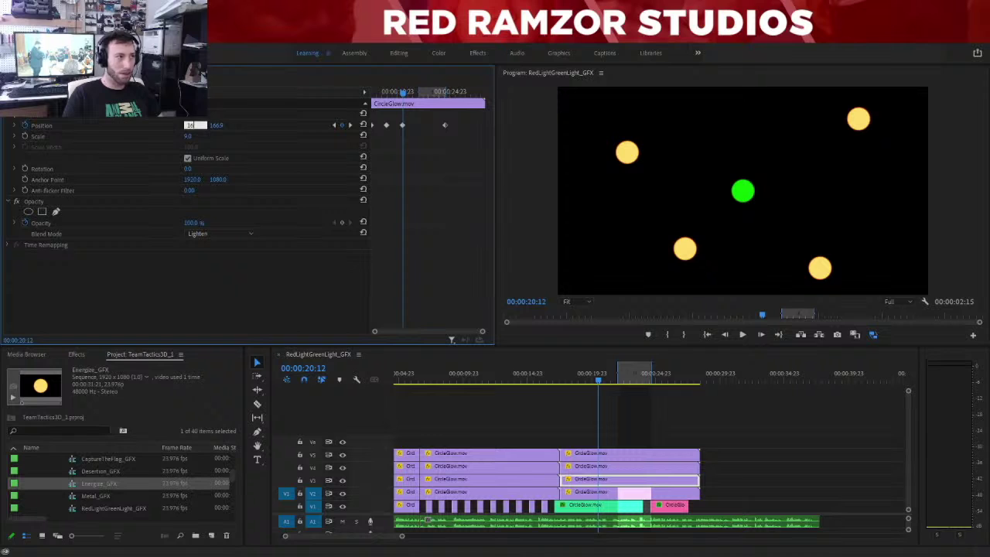
key("Return")
left_click(221, 124)
type("340")
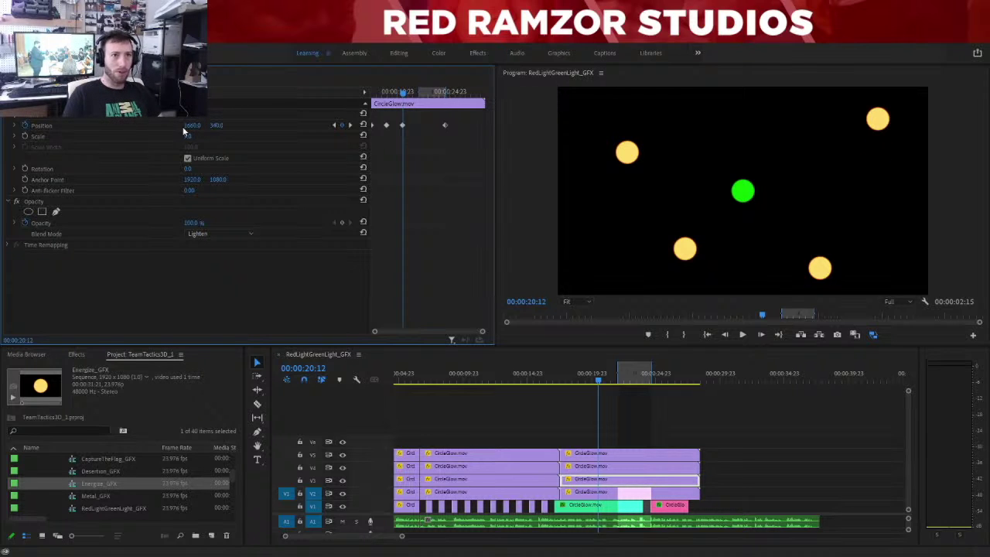
key("Return")
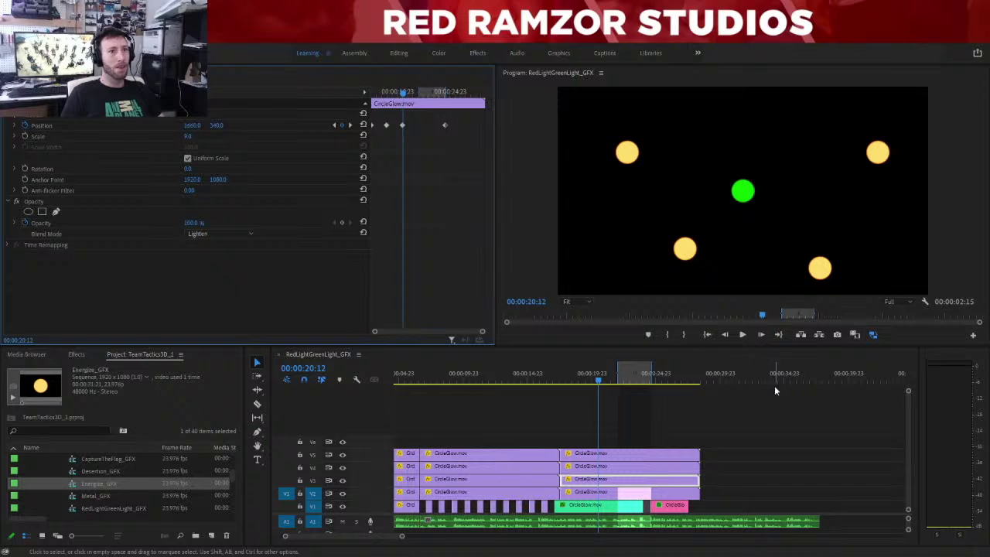
Go to the V4 circle's fourth Position keyframe, 00:00:22:00, and add a Position keyframe to the V3 circle there.
left_click(602, 467)
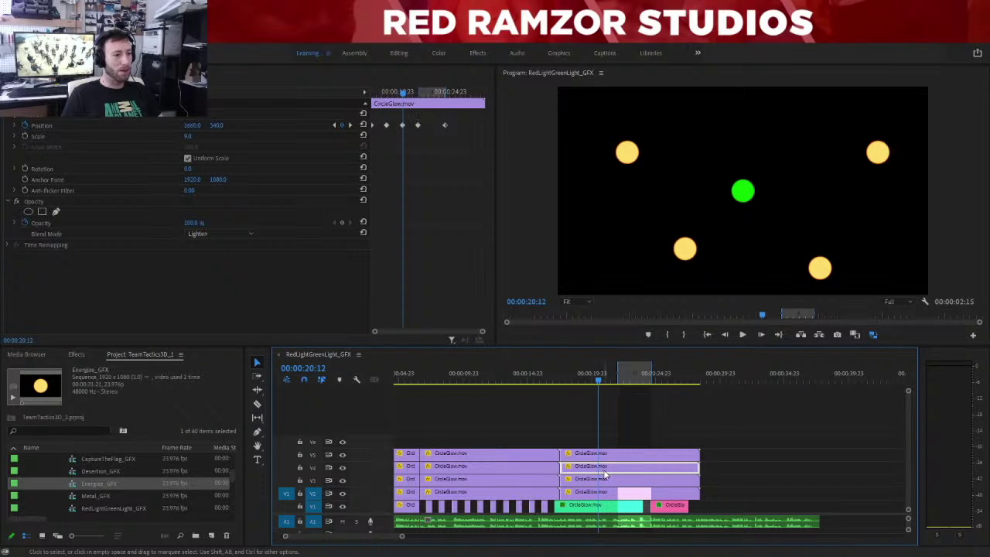
left_click(351, 125)
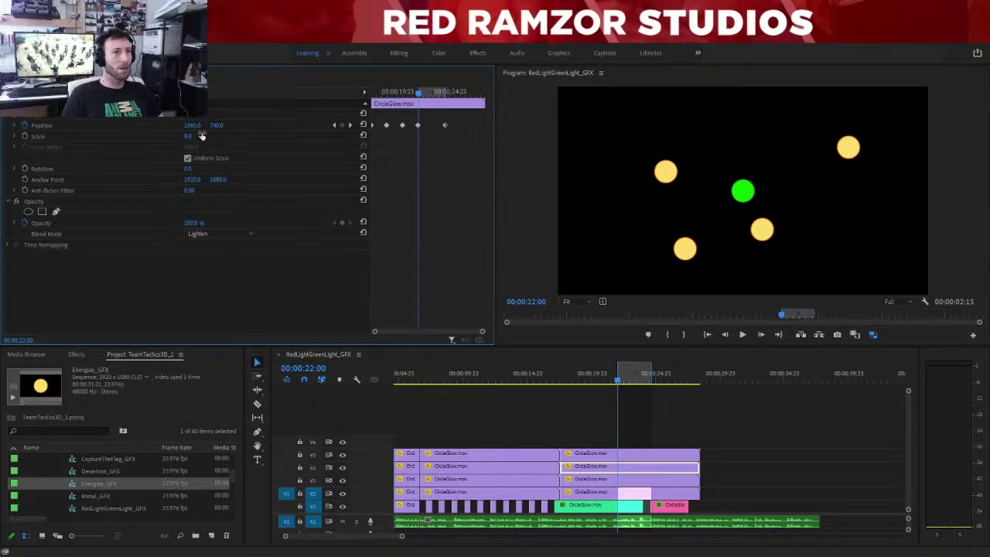
left_click(598, 480)
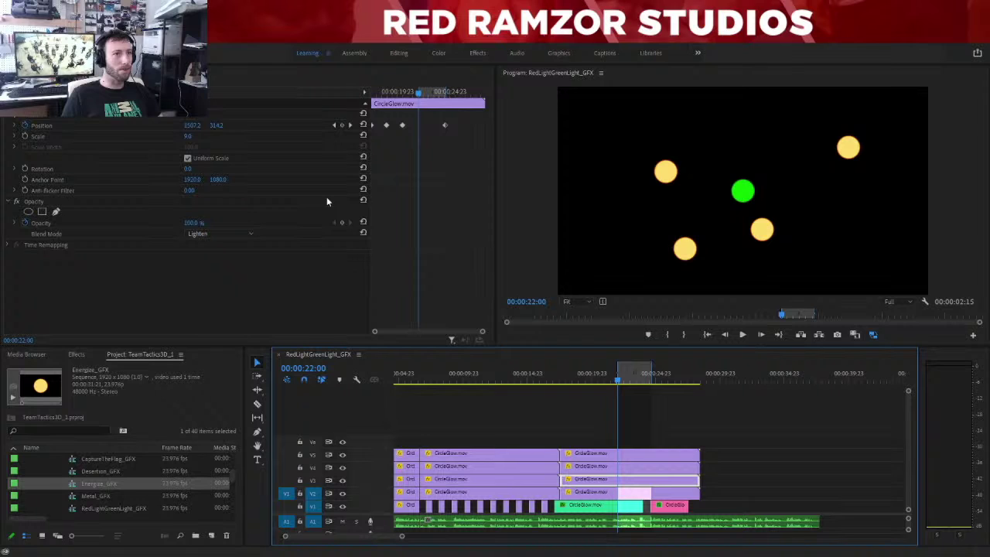
left_click(338, 124)
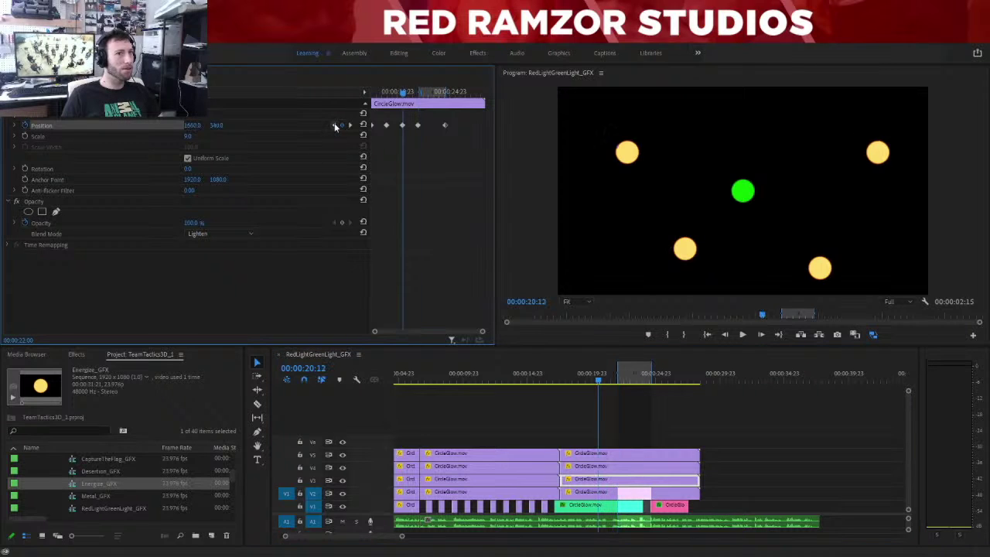
left_click(351, 125)
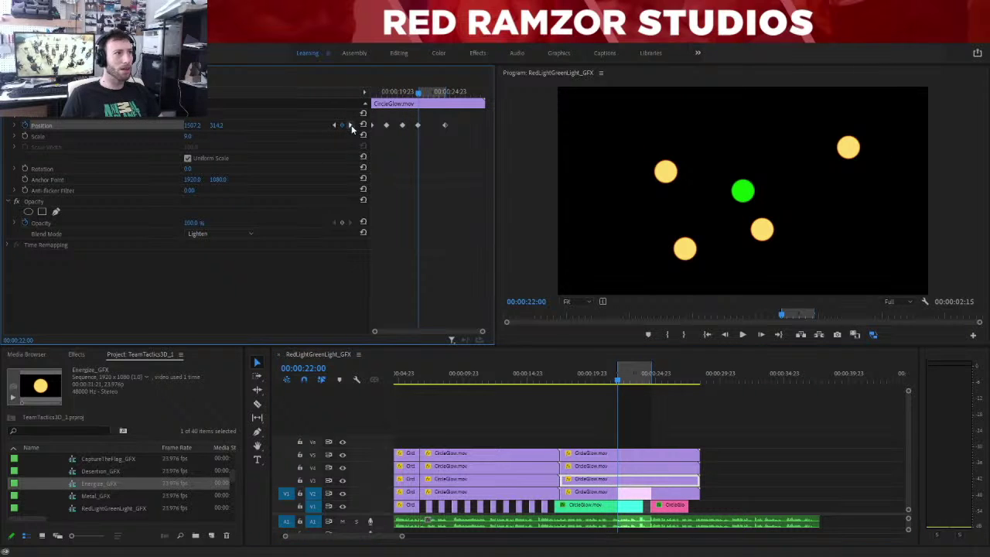
left_click(335, 125)
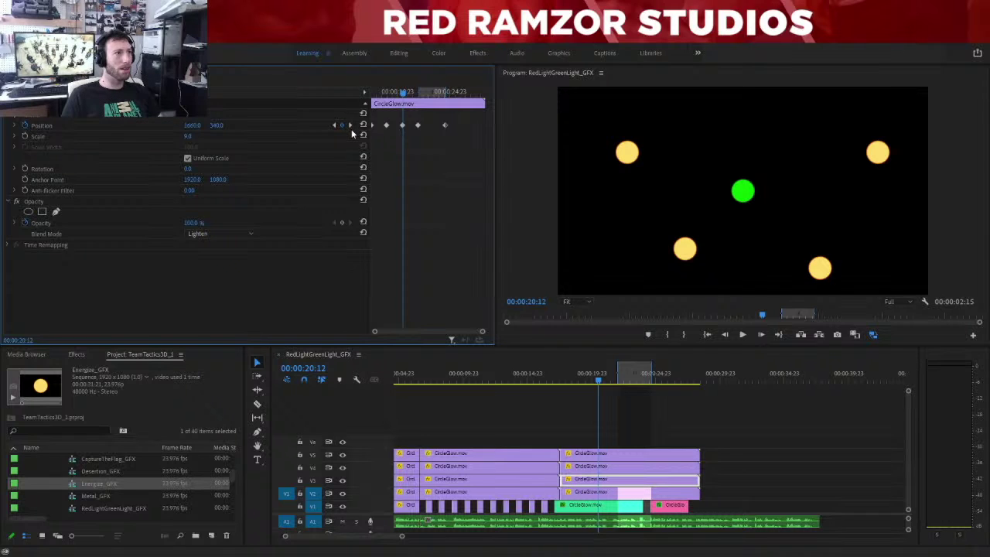
left_click(350, 124)
Try horizontal Position values of 1160 and 1260 for the V3 circle at the 00:00:22:00 keyframe.
left_click(193, 125)
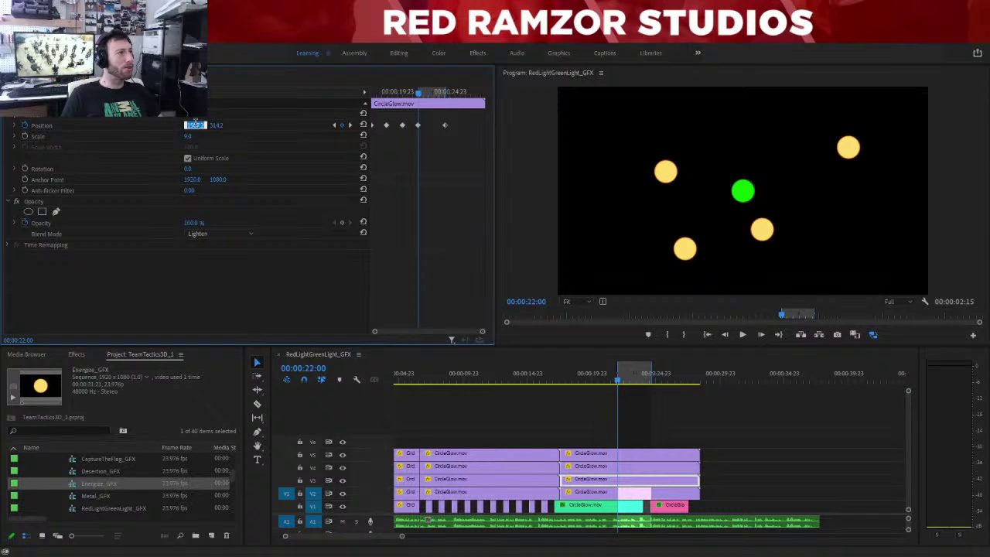
type("1160")
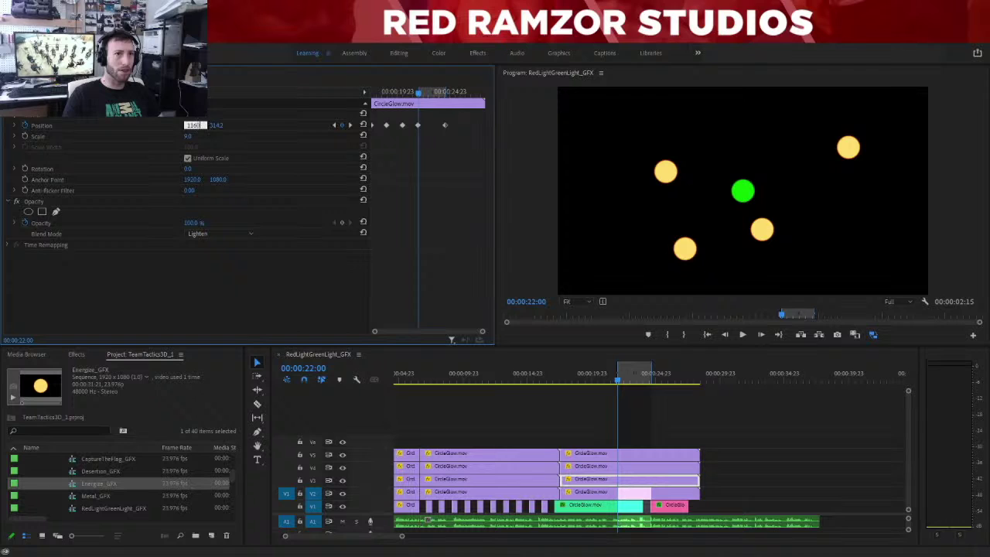
key("Return")
left_click(195, 125)
type("120")
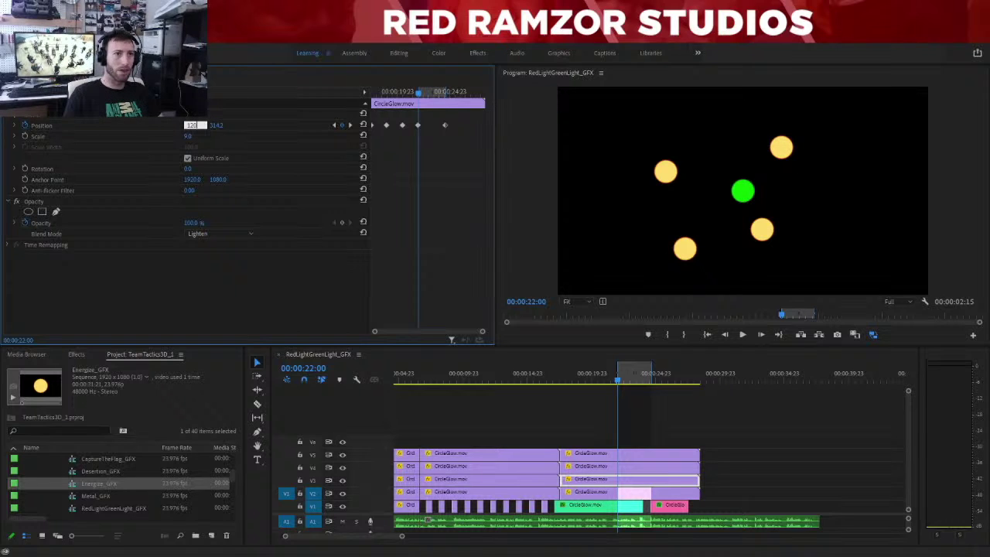
type("0")
key("Return")
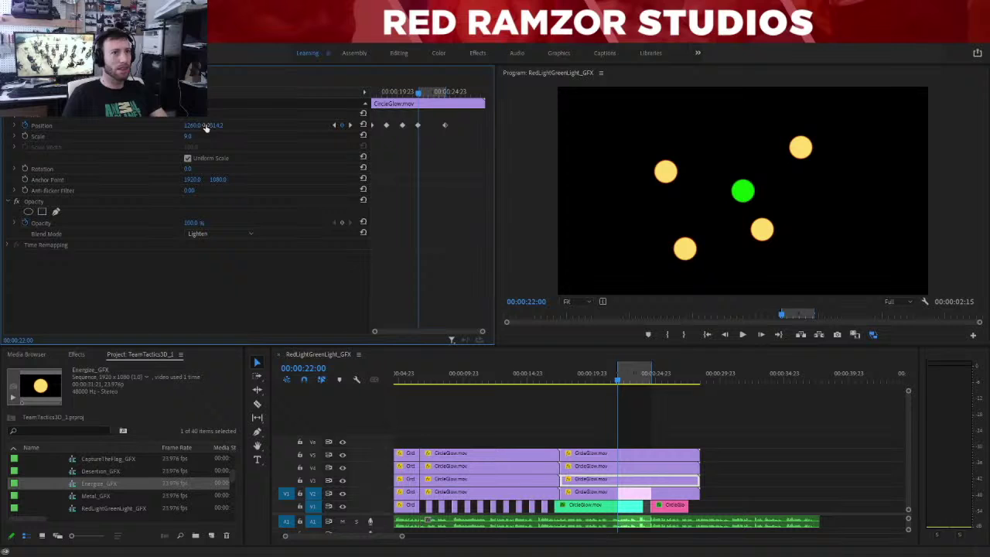
Set the V3 circle's Position at the 00:00:22:00 keyframe to 1360, 540.
left_click(194, 125)
type("1360")
key("Return")
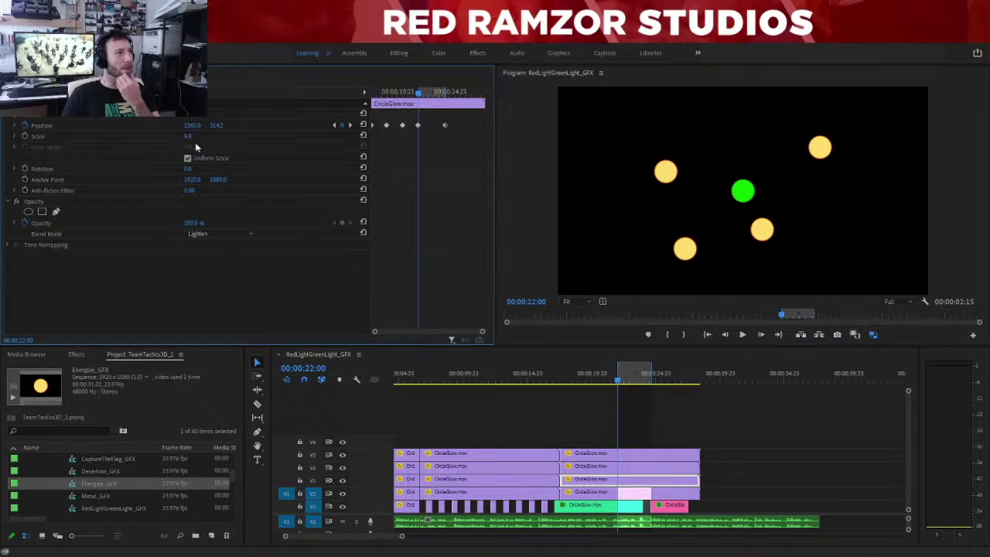
left_click(216, 126)
type("540")
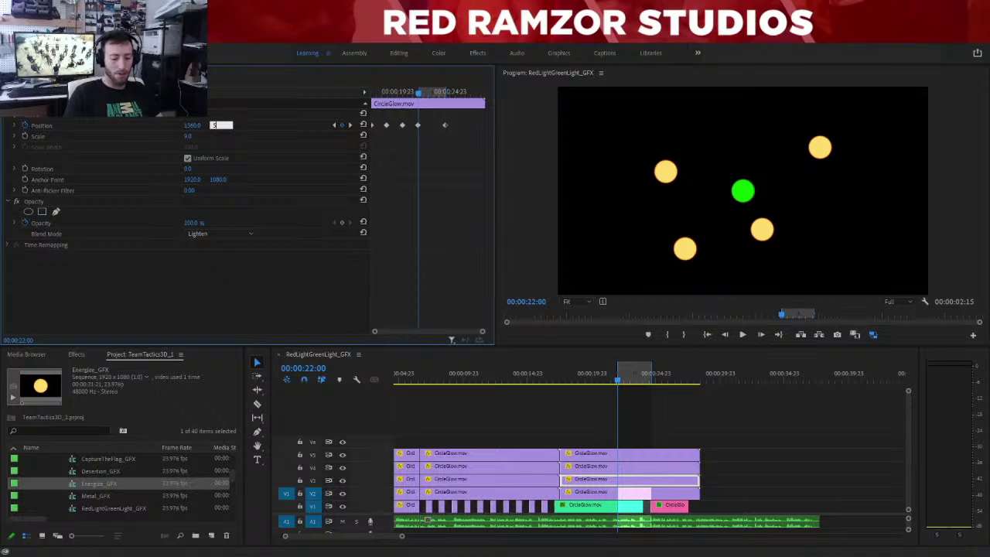
key("Return")
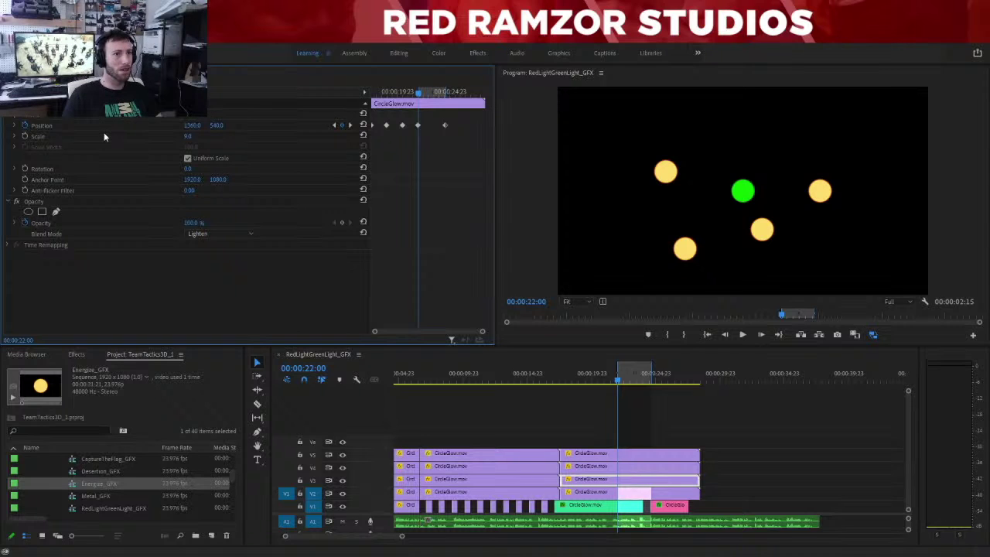
Add a Position keyframe at 00:00:19:00 on the second CircleGlow clip on V2, matching the keyframe time of the clip on V3.
left_click(612, 381)
left_click_drag(612, 384, 639, 360)
left_click(595, 472)
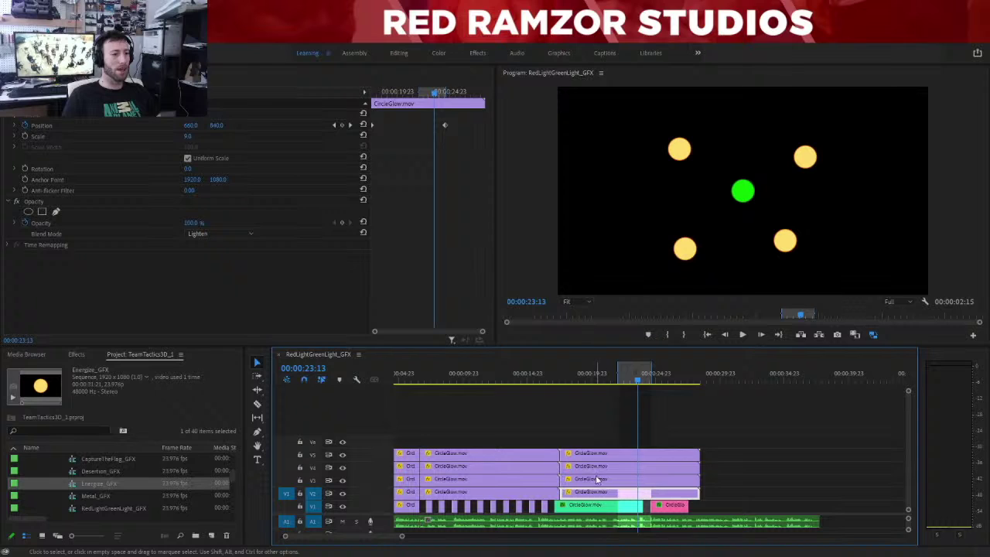
left_click(335, 124)
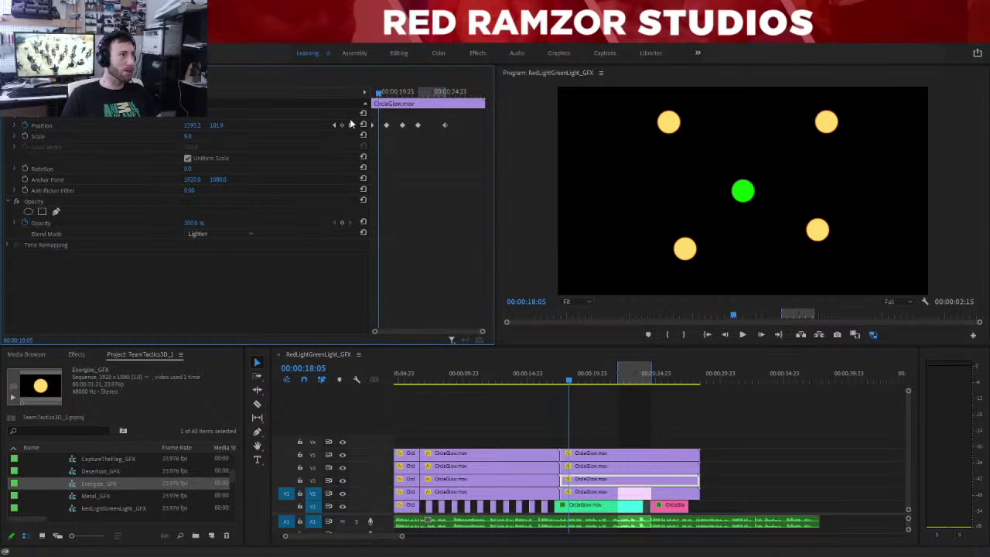
left_click(350, 125)
left_click(618, 494)
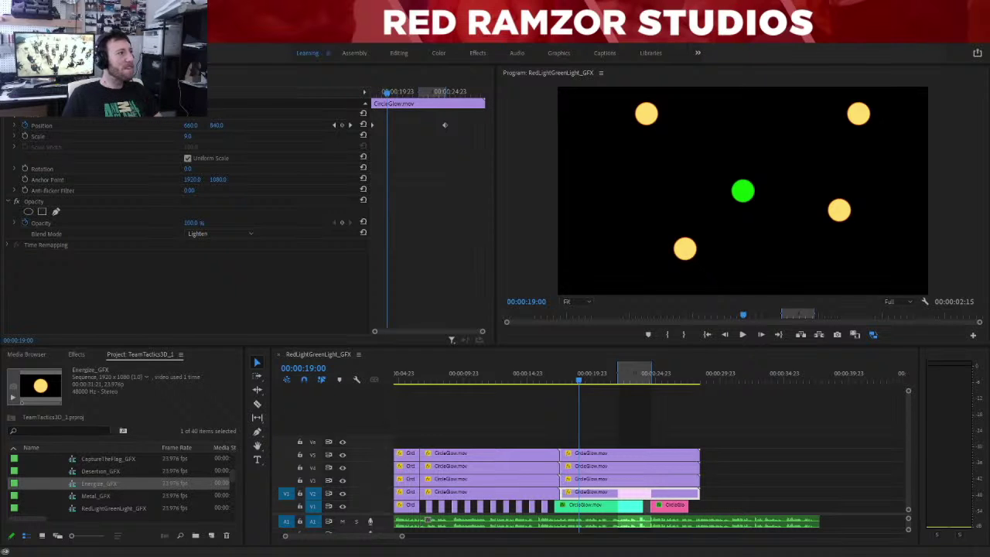
left_click(674, 354)
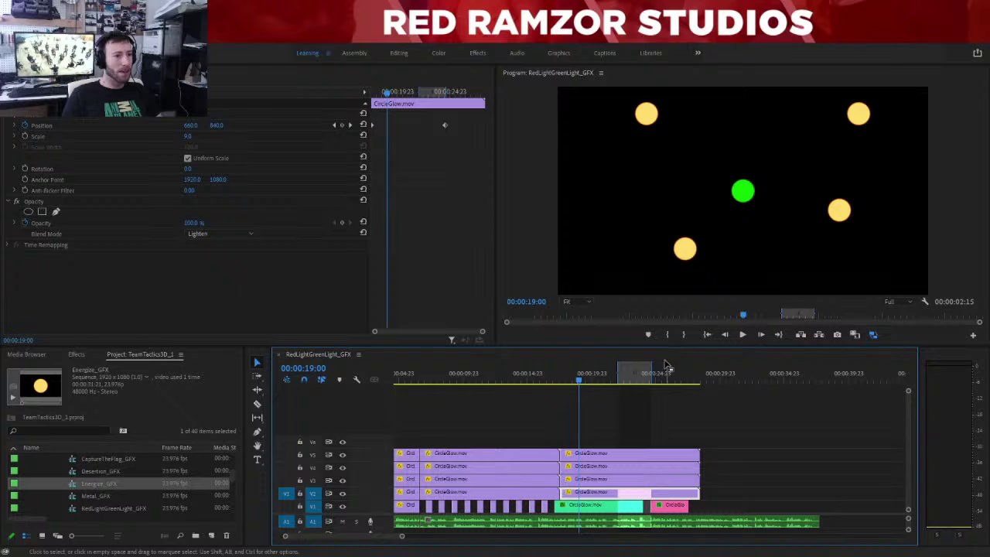
left_click(342, 125)
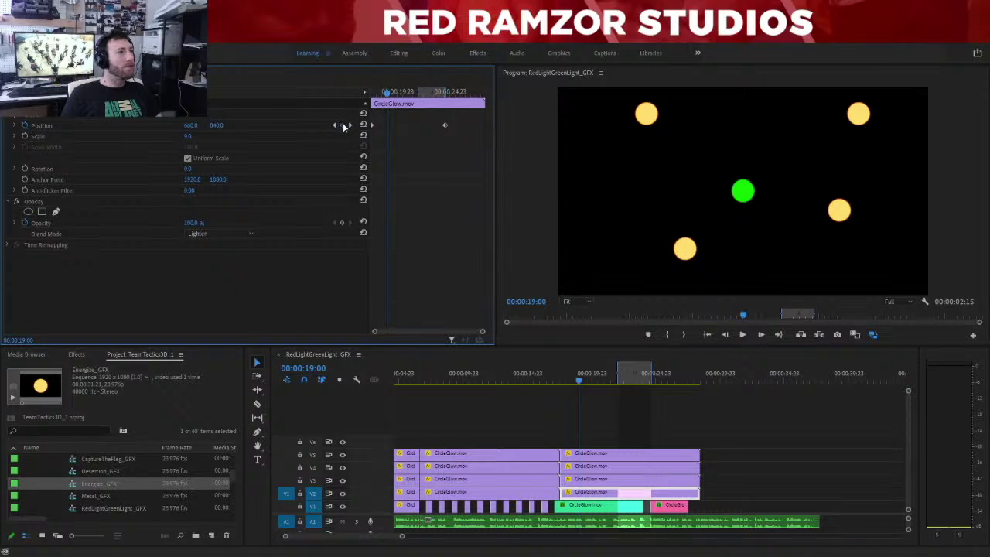
type("9")
key("Return")
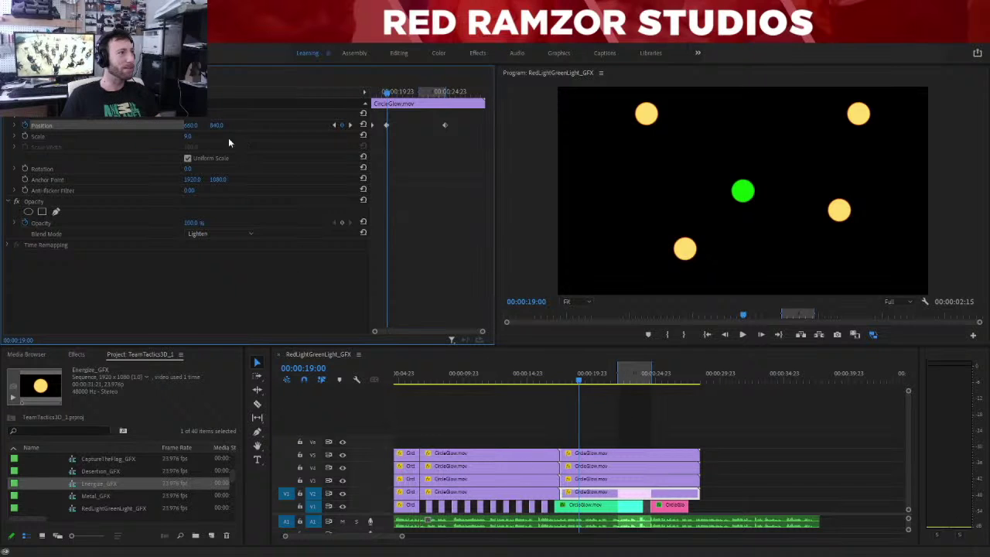
key("Return")
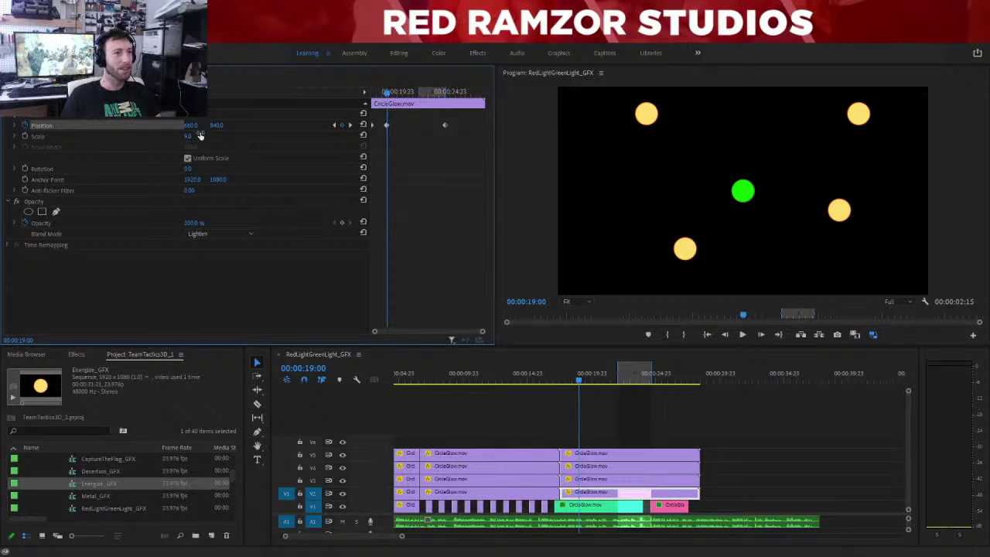
Set the V2 circle's Position to 860, 940 at the 00:00:19:00 keyframe.
left_click(335, 125)
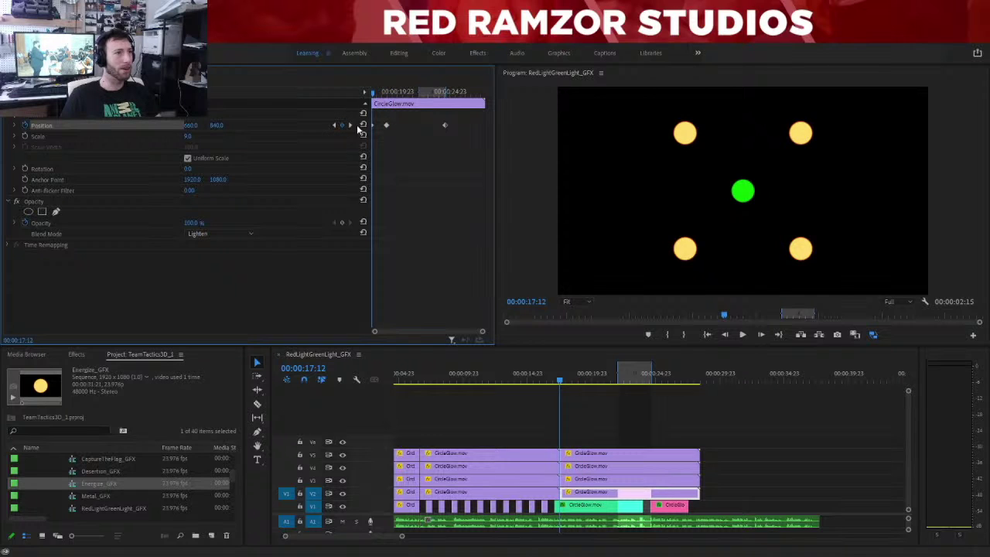
left_click(352, 125)
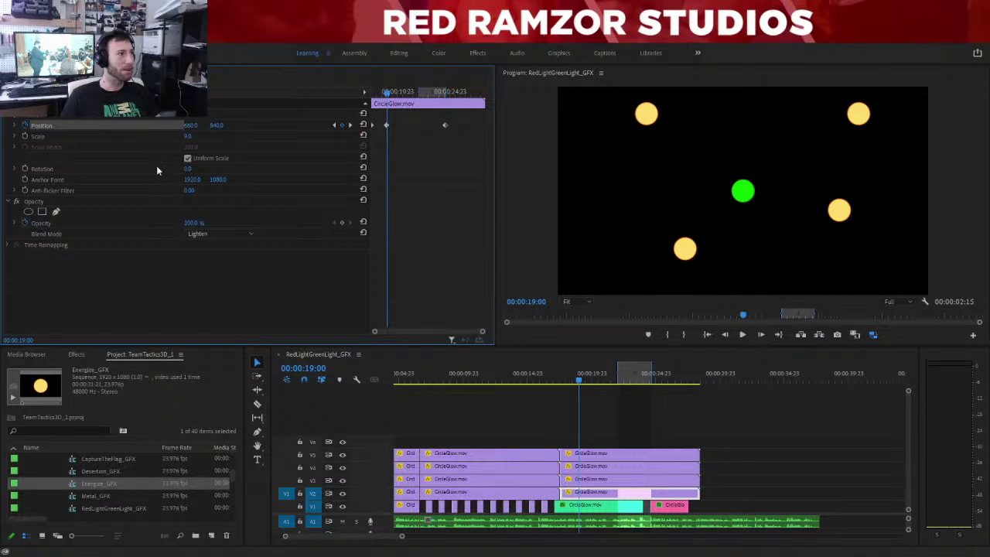
left_click(189, 125)
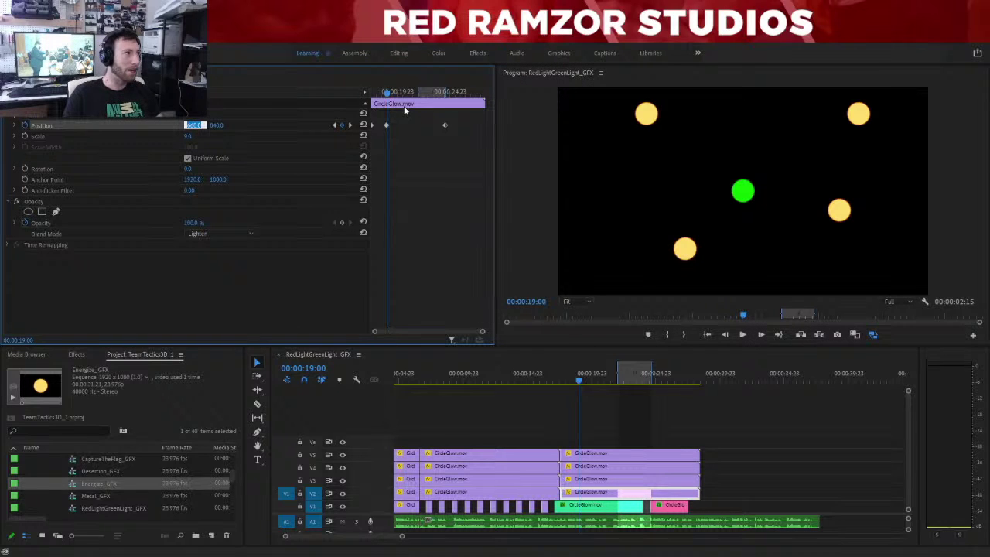
type("860")
key("Return")
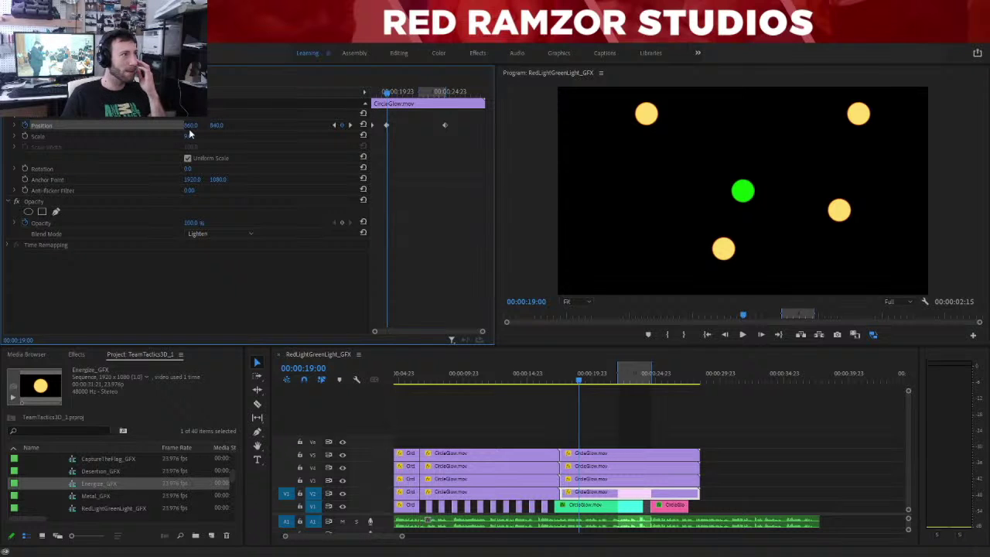
left_click(219, 125)
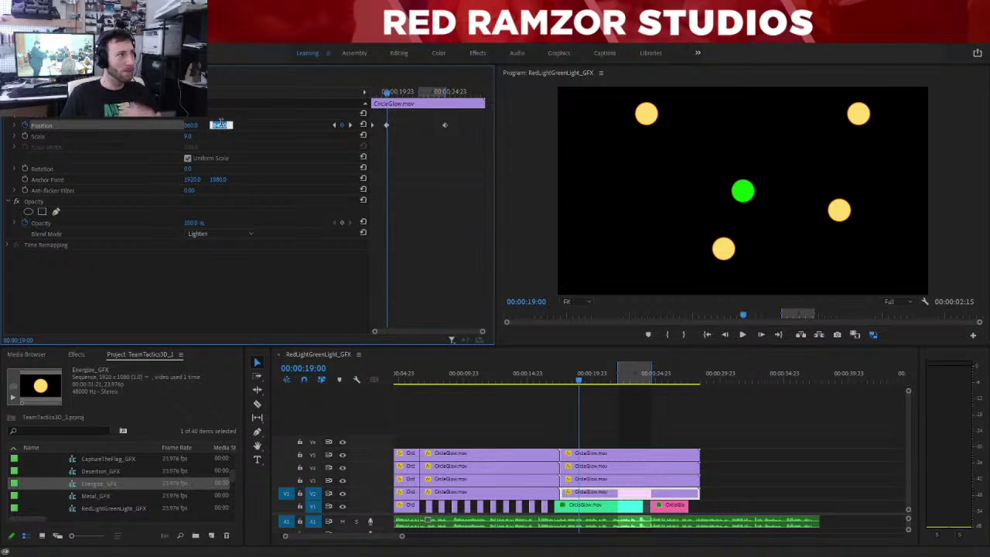
type("940")
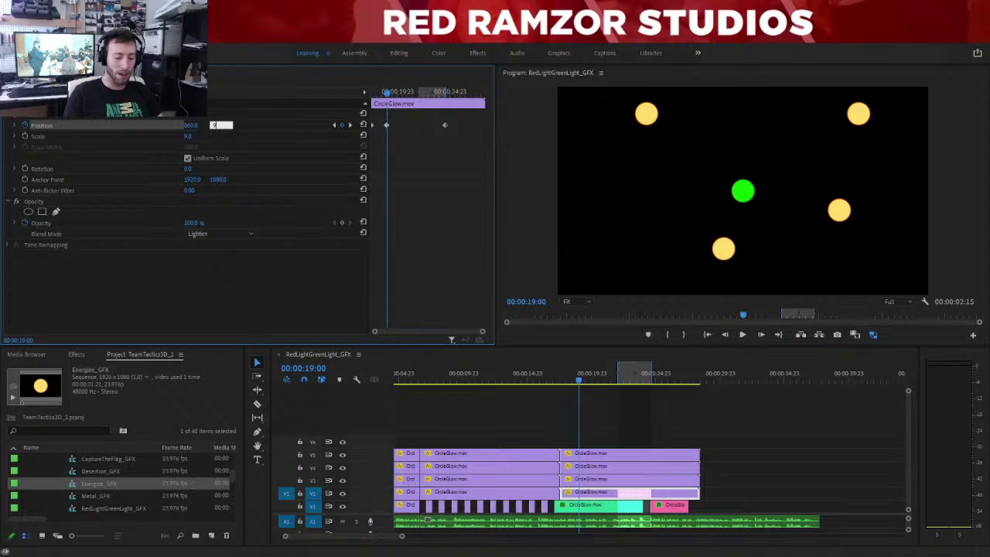
key("Return")
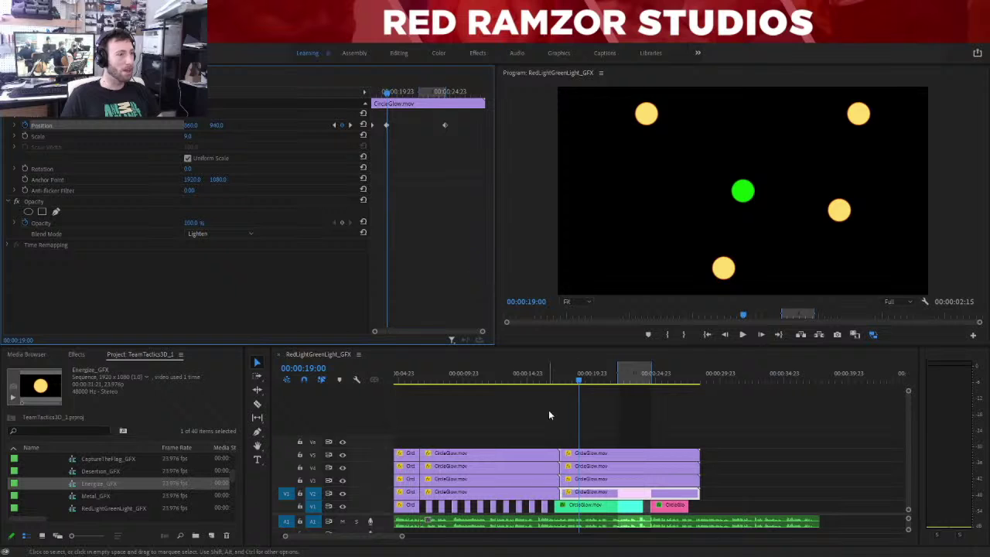
Keyframe the V2 circle's Position at 860, 740 at 00:00:20:12, in line with the V3 clip's next keyframe.
left_click(584, 483)
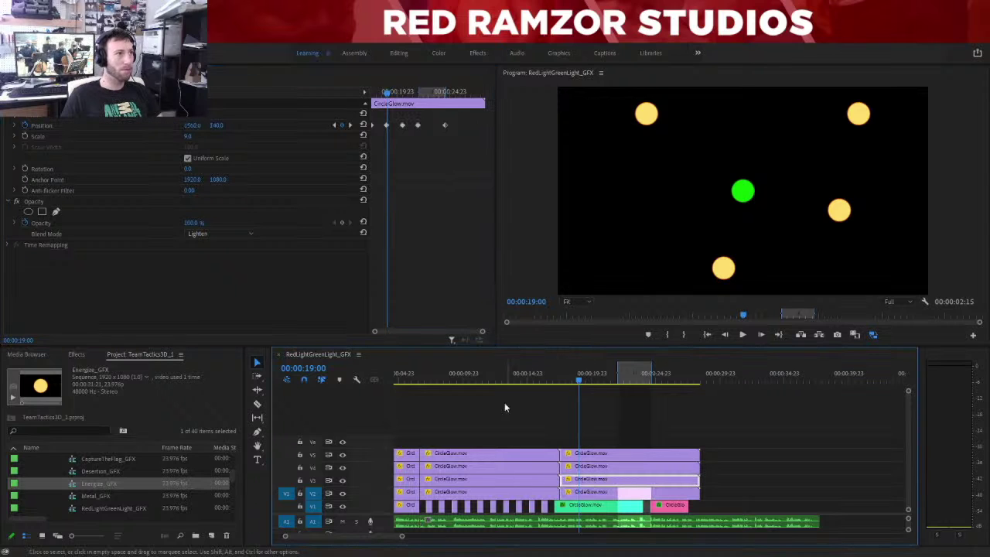
left_click(350, 124)
left_click(584, 498)
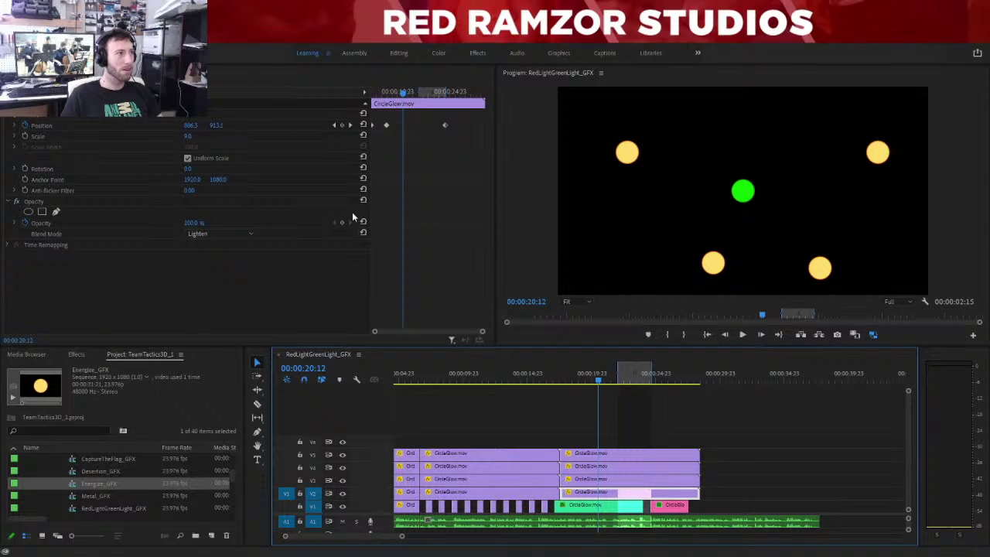
left_click(193, 125)
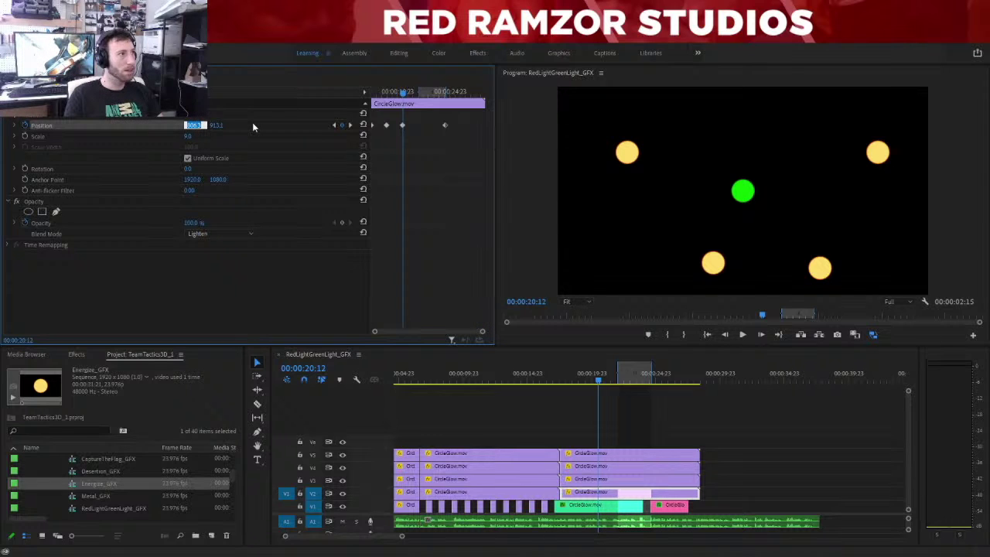
type("860")
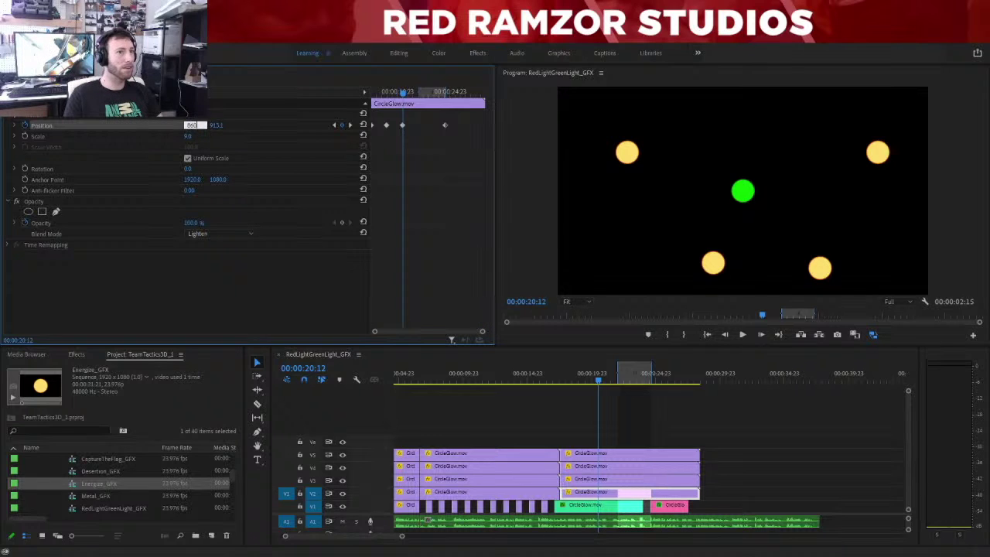
key("Return")
left_click(220, 124)
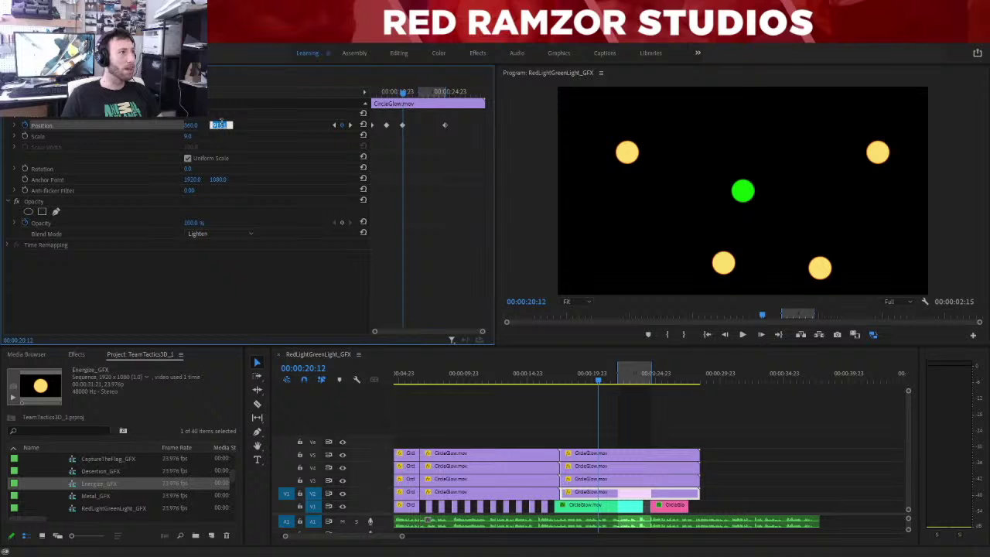
type("740")
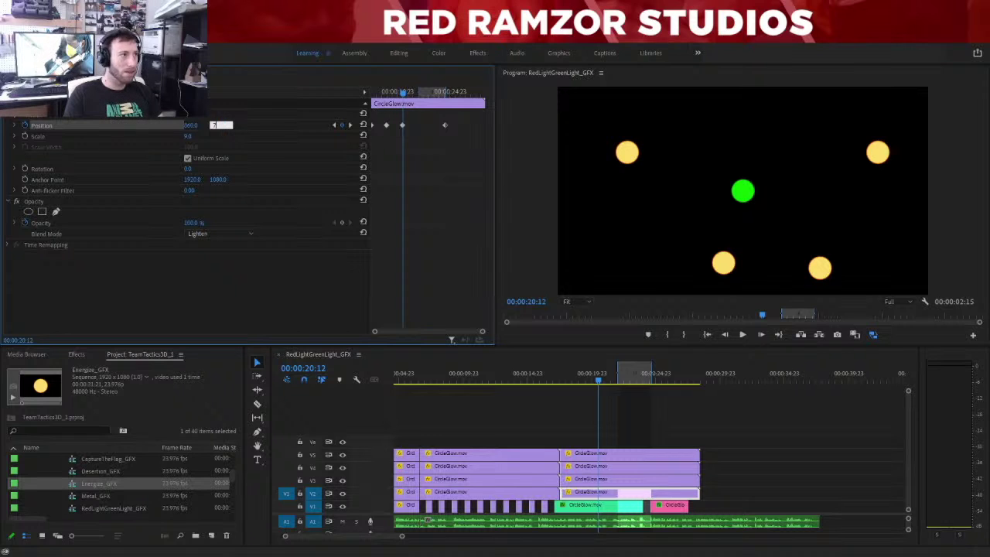
key("Return")
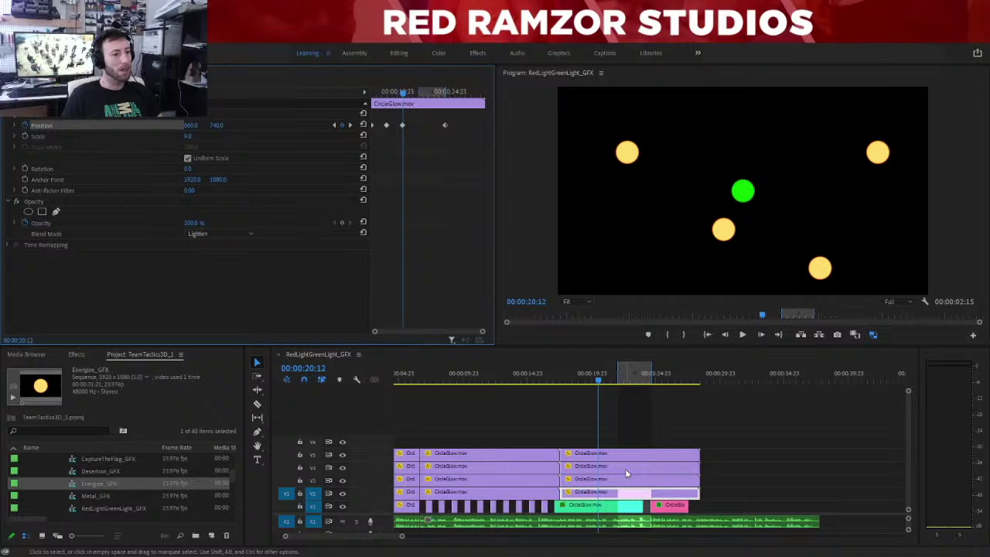
Keyframe the V2 circle's horizontal Position at 460 at 00:00:22:00, in line with the V3 clip's next keyframe.
left_click(590, 493)
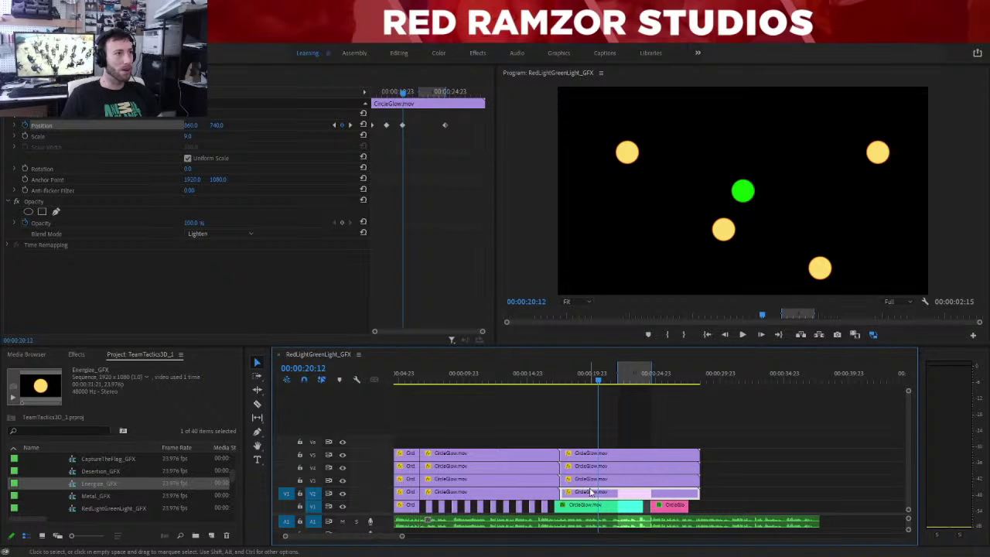
left_click(591, 480)
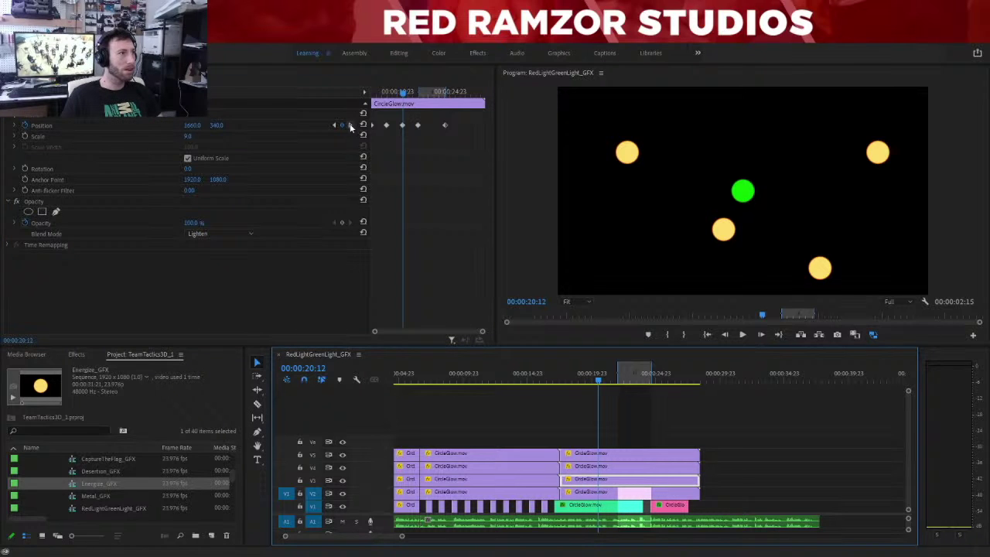
left_click(351, 124)
left_click(601, 495)
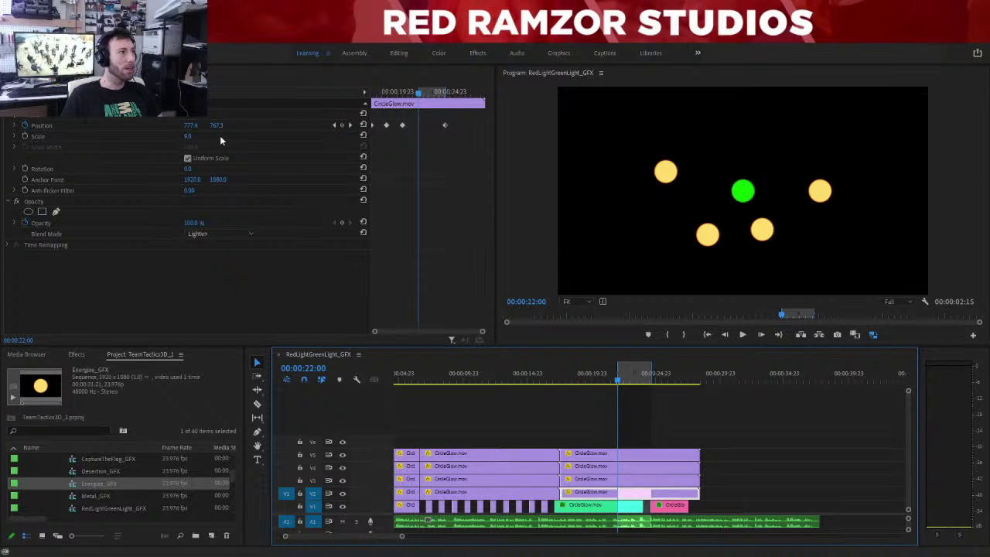
left_click(190, 126)
left_click(190, 125)
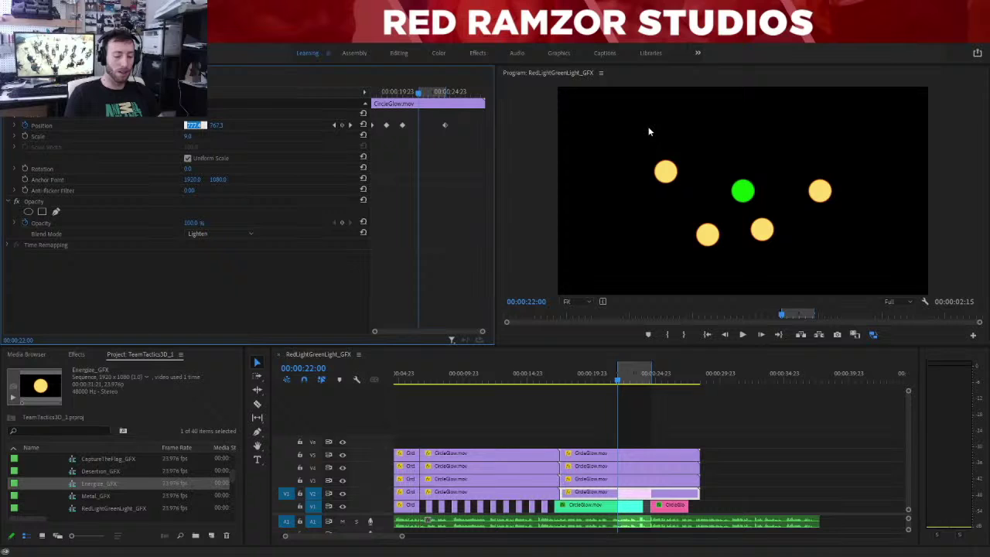
type("660")
key("Return")
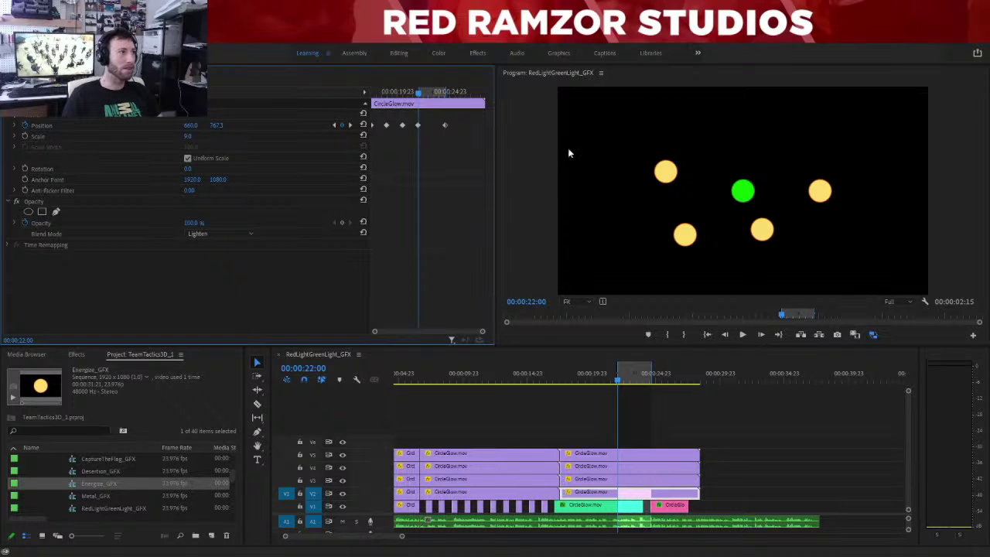
left_click(192, 125)
type("460")
key("Return")
Set the V2 circle's vertical Position to 640 at the 00:00:22:00 keyframe.
left_click(219, 125)
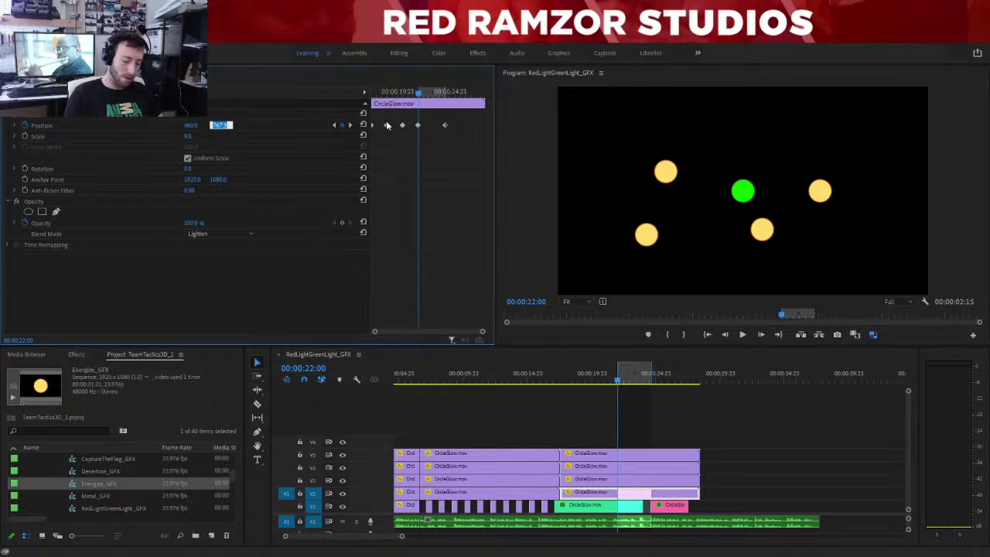
key("Return")
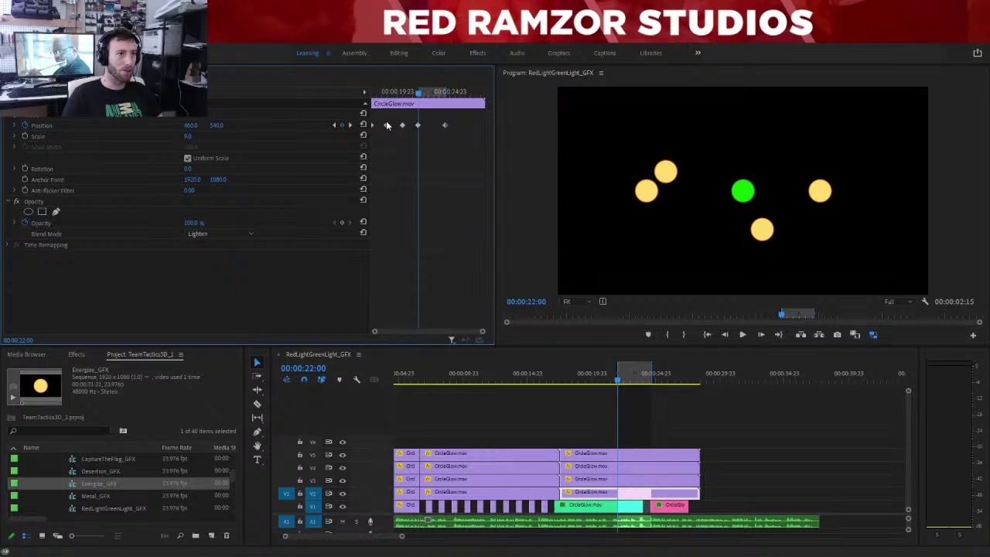
left_click(217, 127)
type("6")
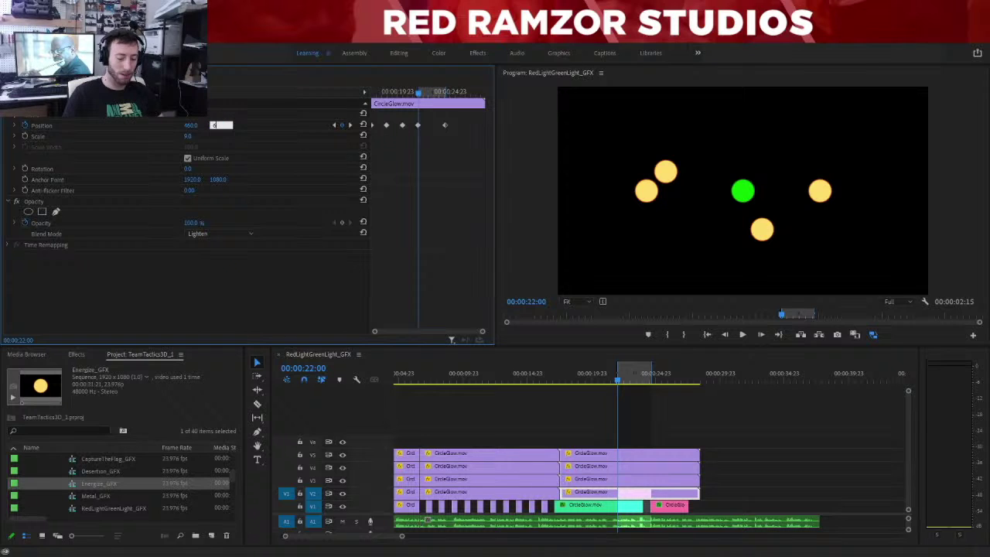
type("40")
key("Return")
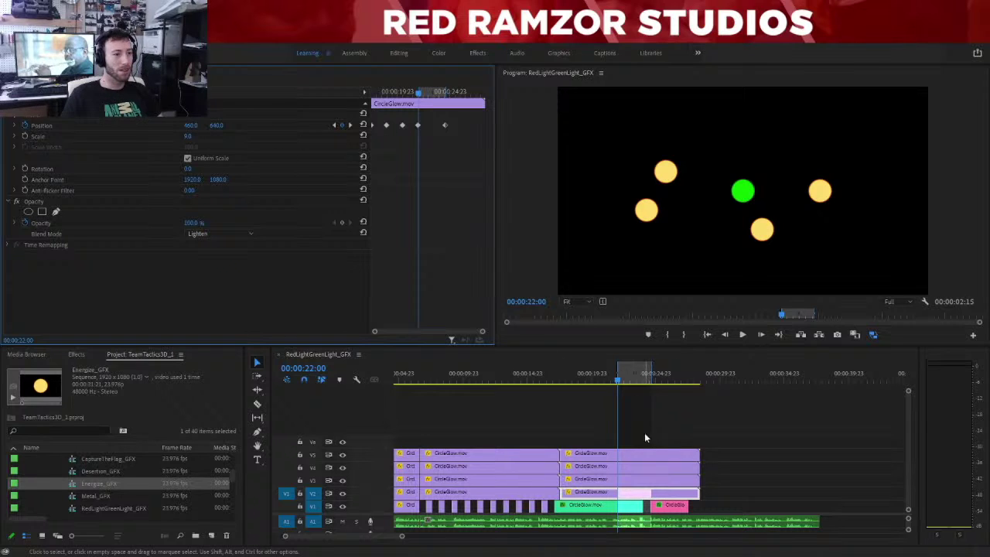
Play the sequence from about 00:00:17:02 past the end of the circle clips to review their animated movement.
left_click(552, 376)
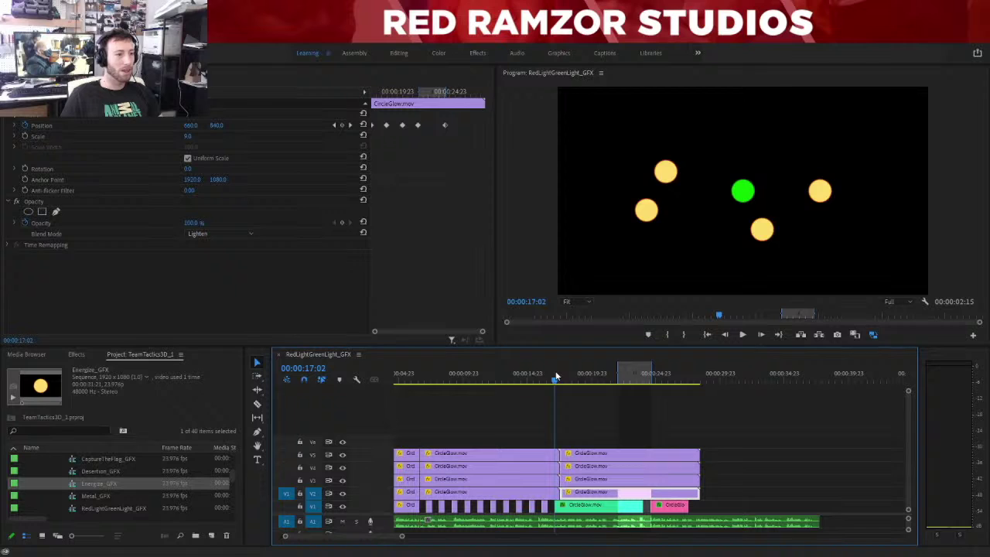
key("space")
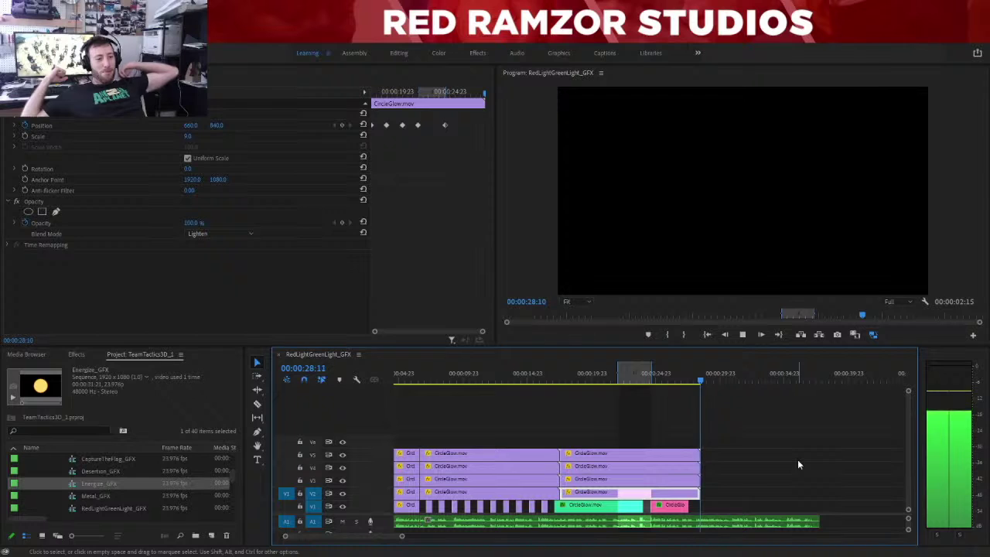
key("space")
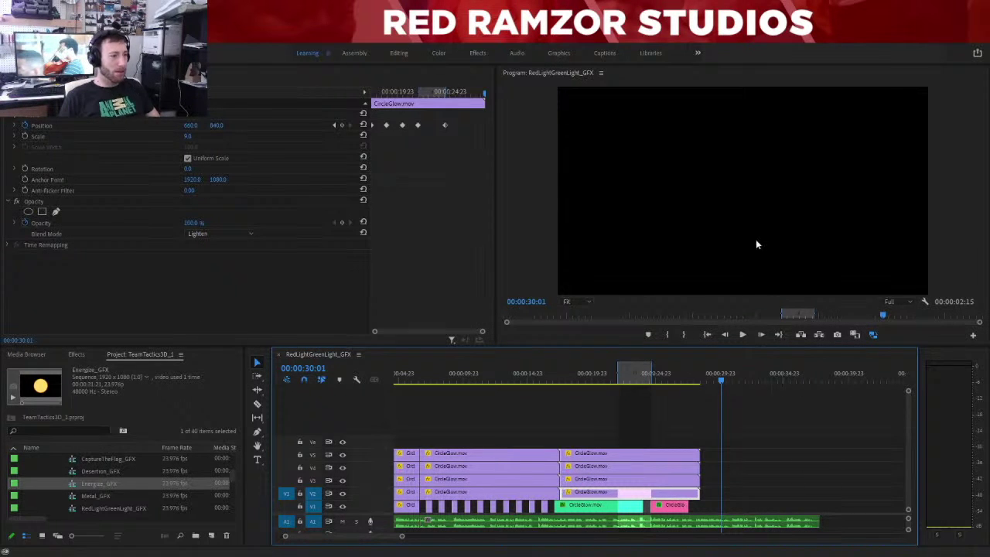
Duplicate the V2–V5 CircleGlow clips starting near 00:00:07:00 to the end of those tracks, and extend the pink V1 clip to about 00:00:35:00.
left_click(425, 379)
left_click_drag(465, 420, 477, 499)
left_click_drag(455, 465, 734, 472)
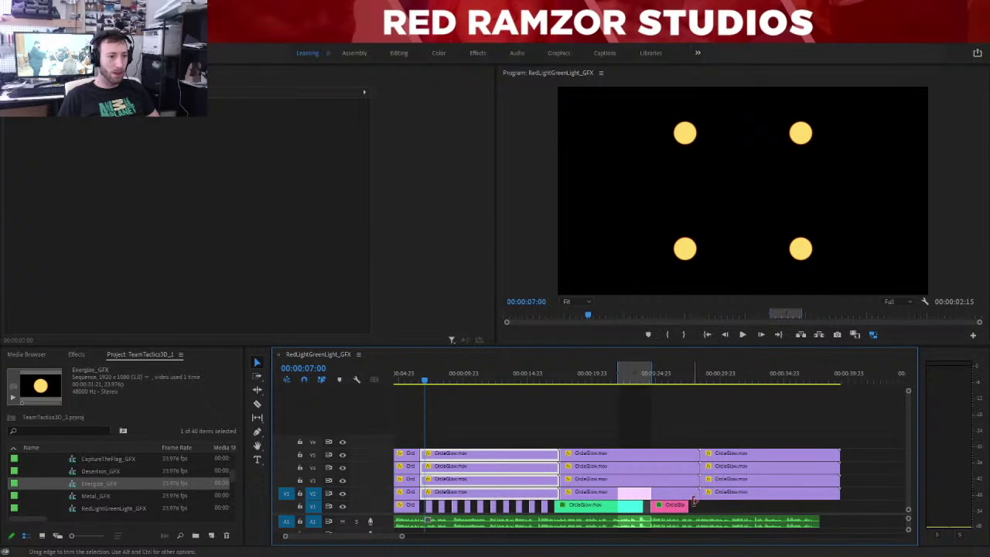
left_click_drag(693, 499, 785, 505)
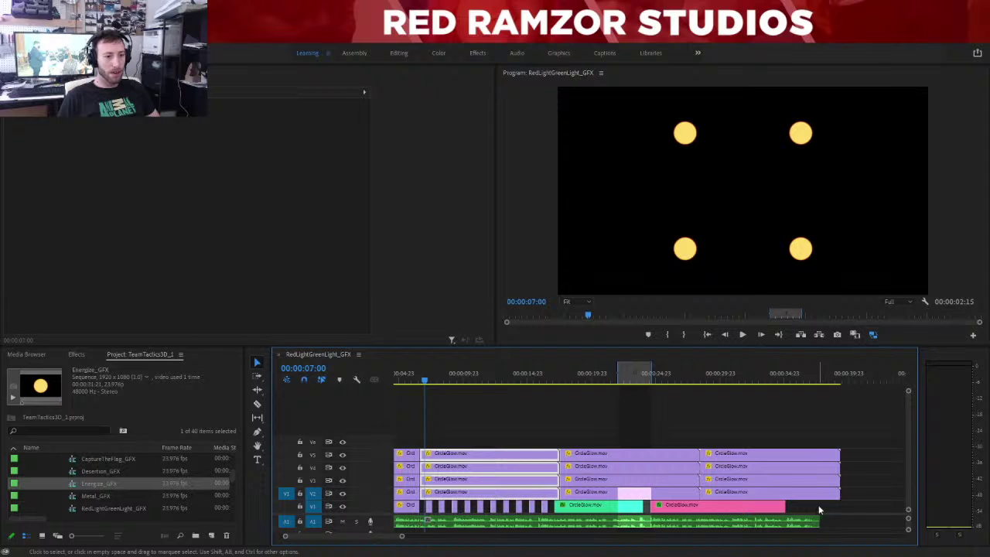
Play the sequence from within the pink V1 clip to 00:00:37:07 to review the extended circle section.
left_click(498, 420)
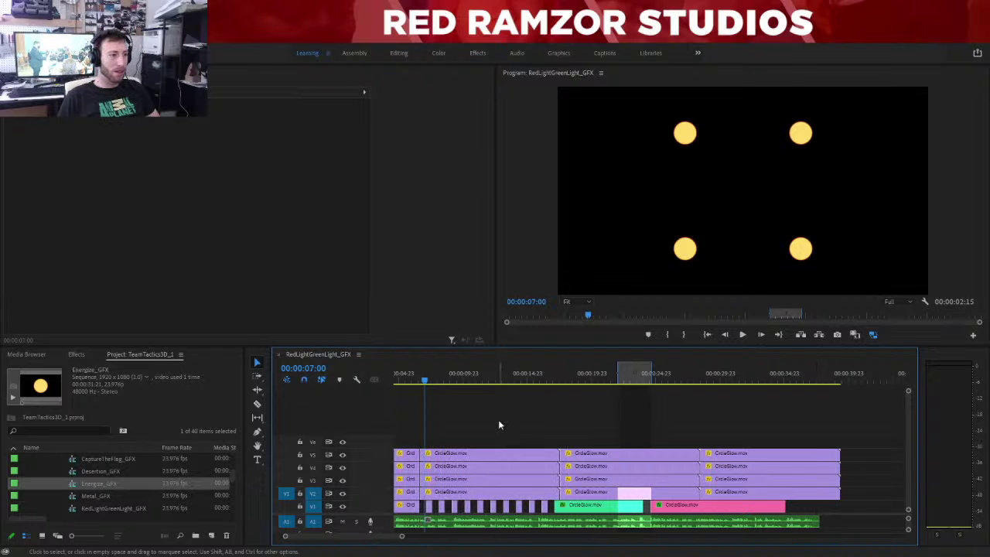
left_click(669, 379)
key("space")
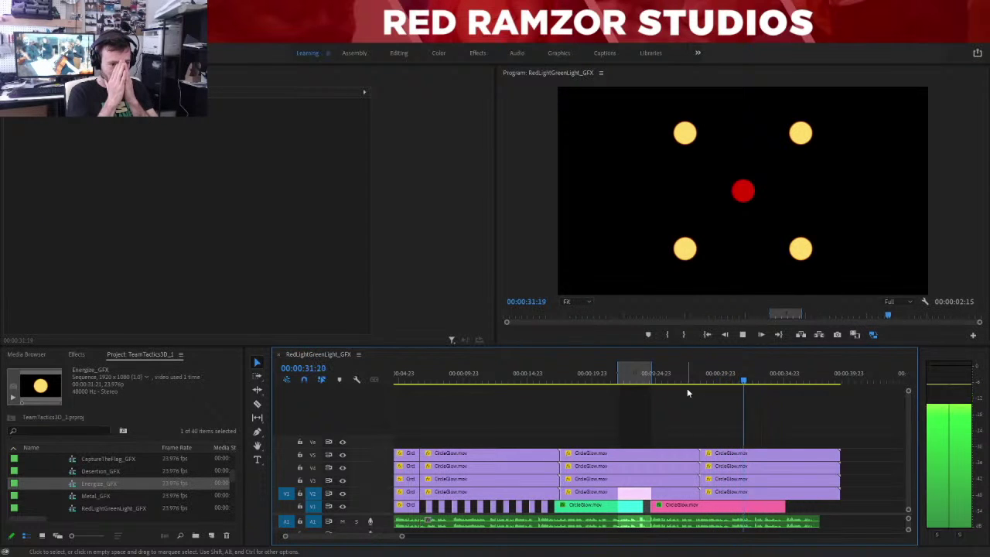
key("space")
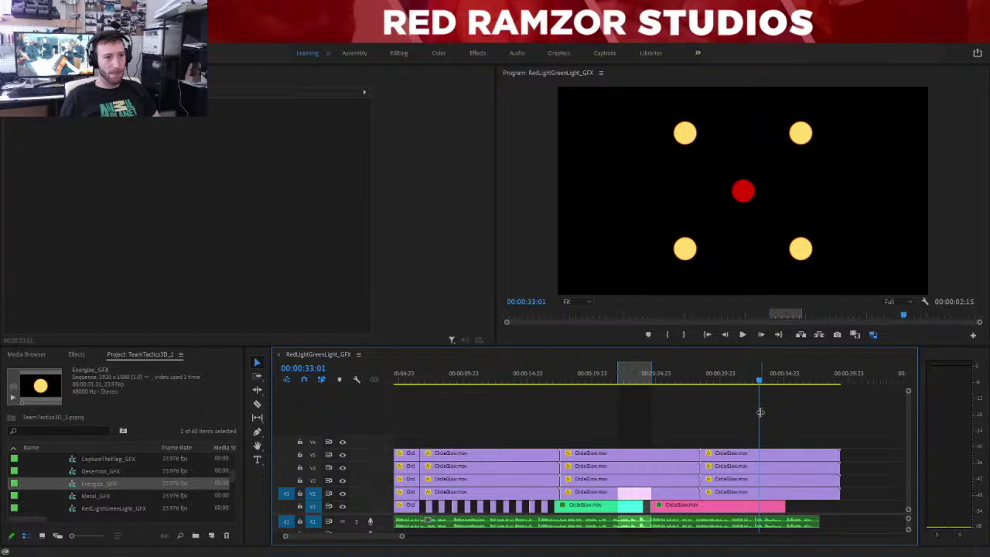
key("space")
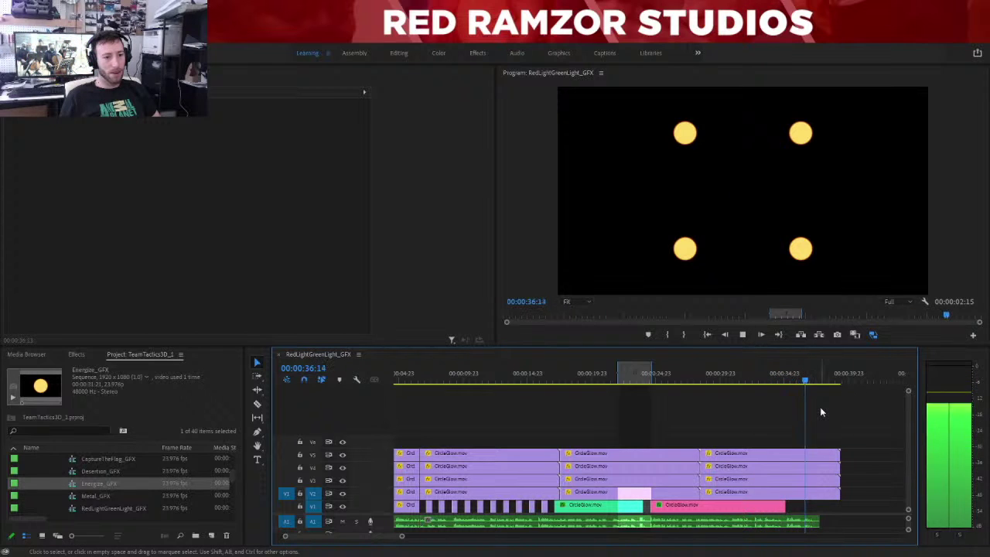
key("space")
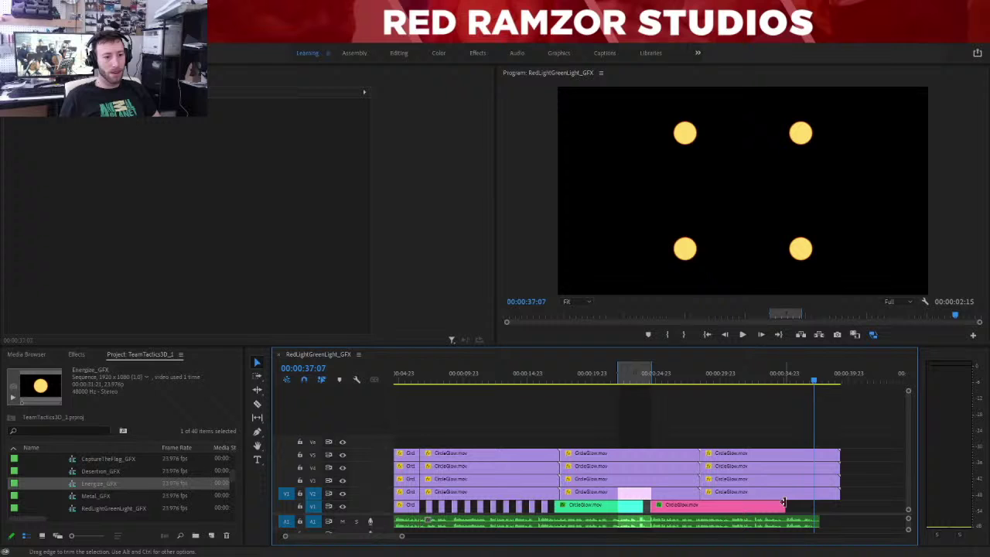
Extend the end of the pink V1 CircleGlow clip to line up with the end of the audio clip.
left_click_drag(785, 504, 841, 509)
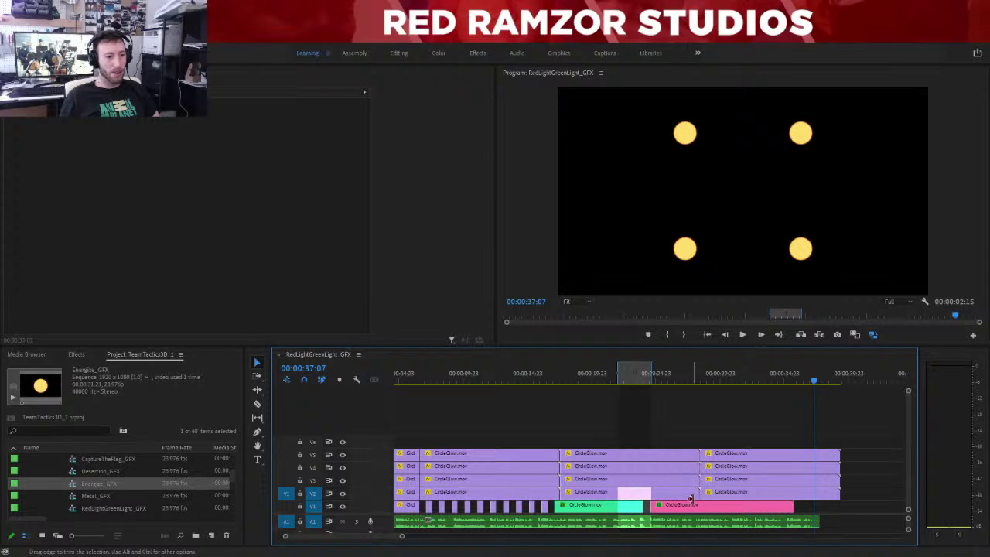
left_click_drag(680, 513, 652, 507)
key("ctrl+z")
key("ctrl+z")
left_click(693, 419)
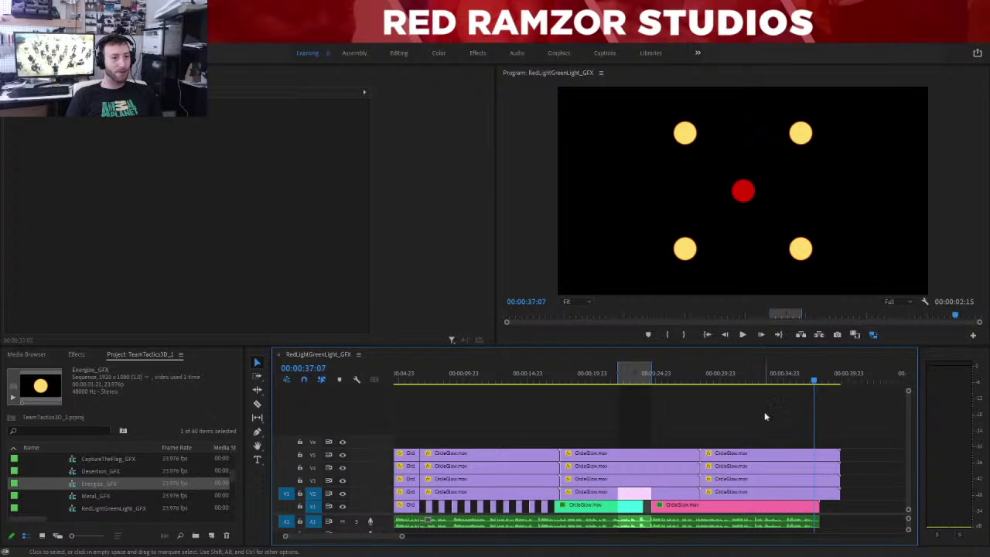
Play through the red circle section to locate the first disappearance and trim the last V5 CircleGlow clip to end at 00:00:31:00.
left_click(629, 377)
key("space")
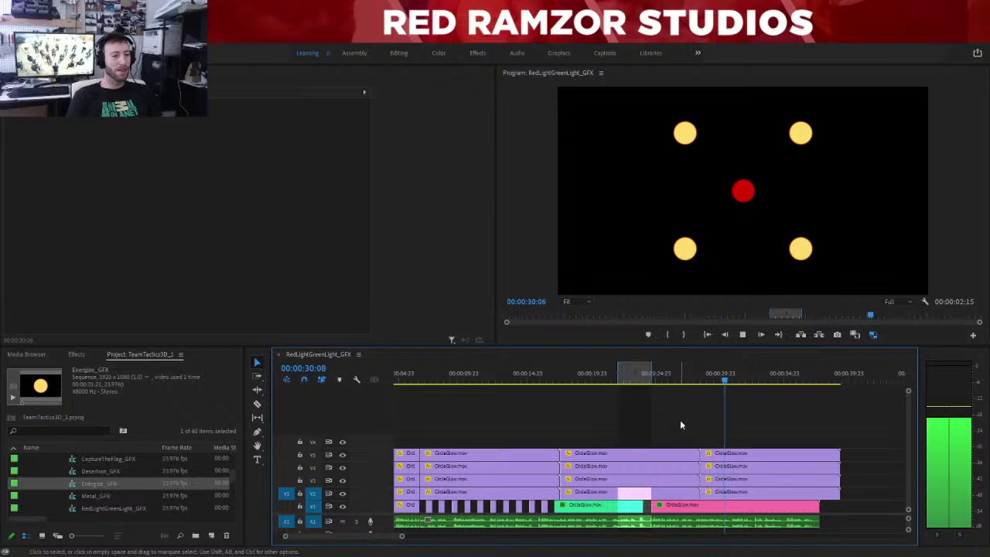
key("space")
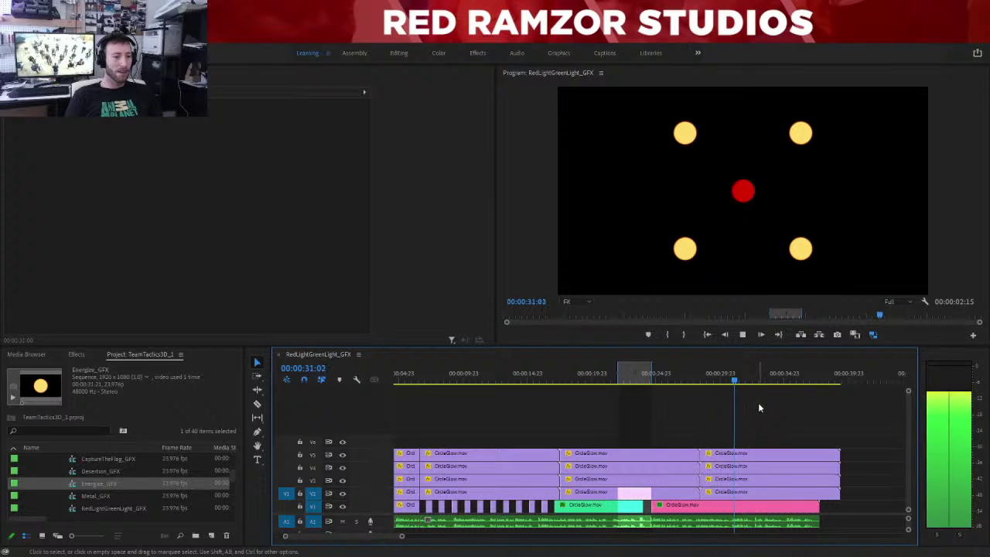
key("space")
left_click(735, 380)
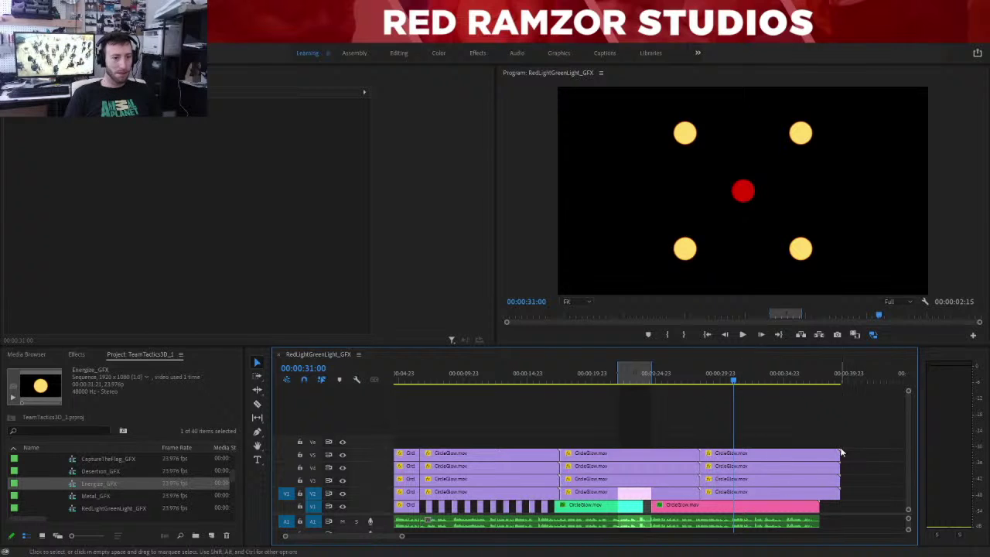
left_click_drag(833, 454, 734, 454)
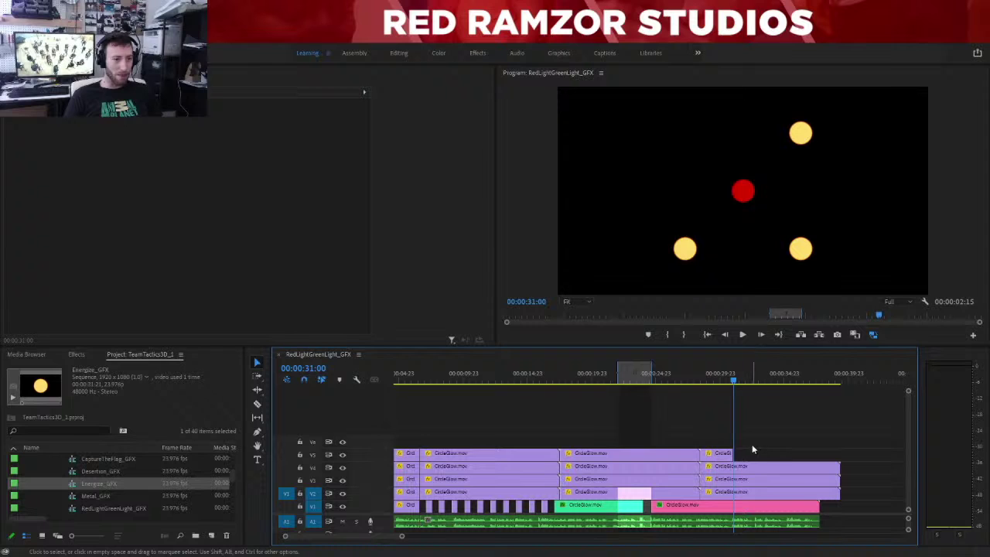
Apply the uni.Flicker Cut transition from RG Universe Transitions to the end of the trimmed V5 clip.
left_click(77, 353)
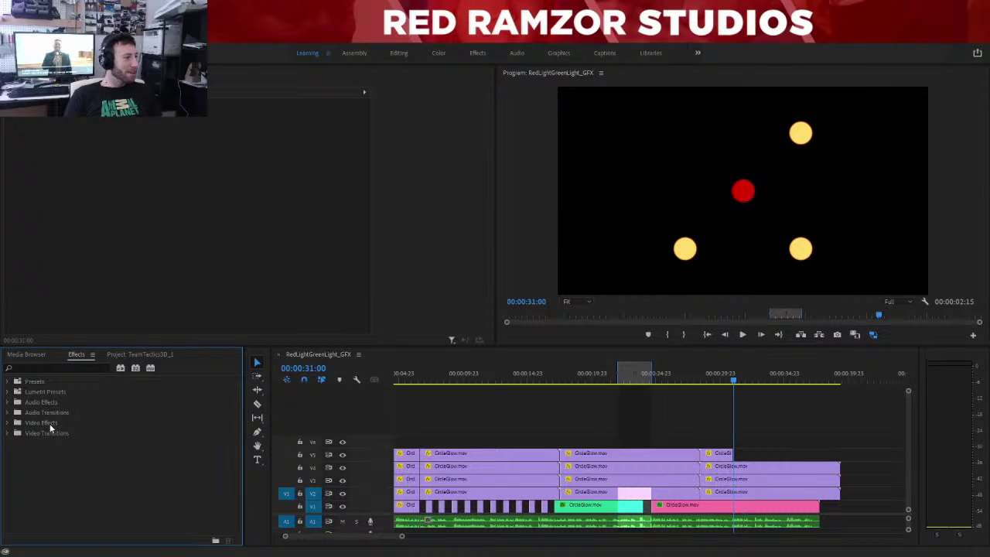
left_click(7, 433)
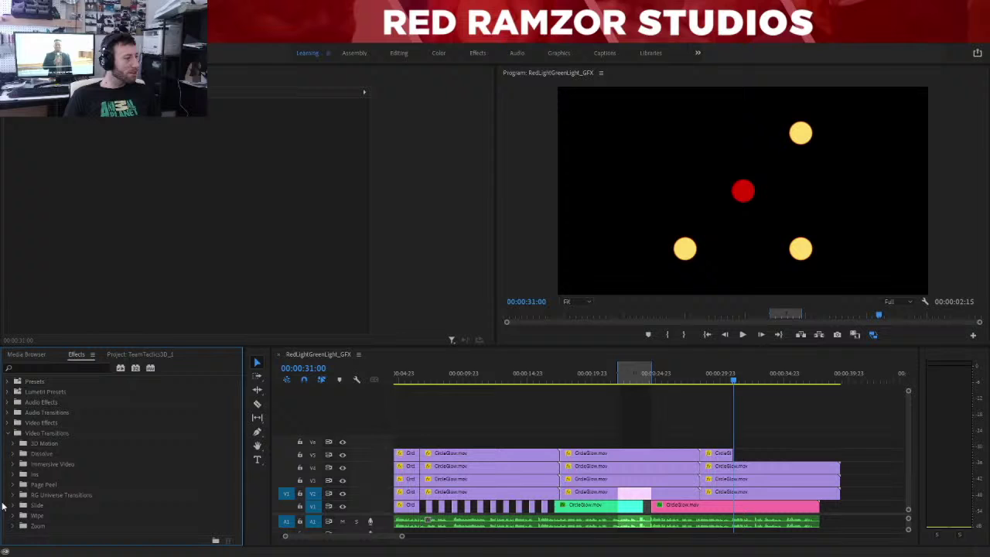
left_click(13, 496)
scroll(50, 480, "down", 3)
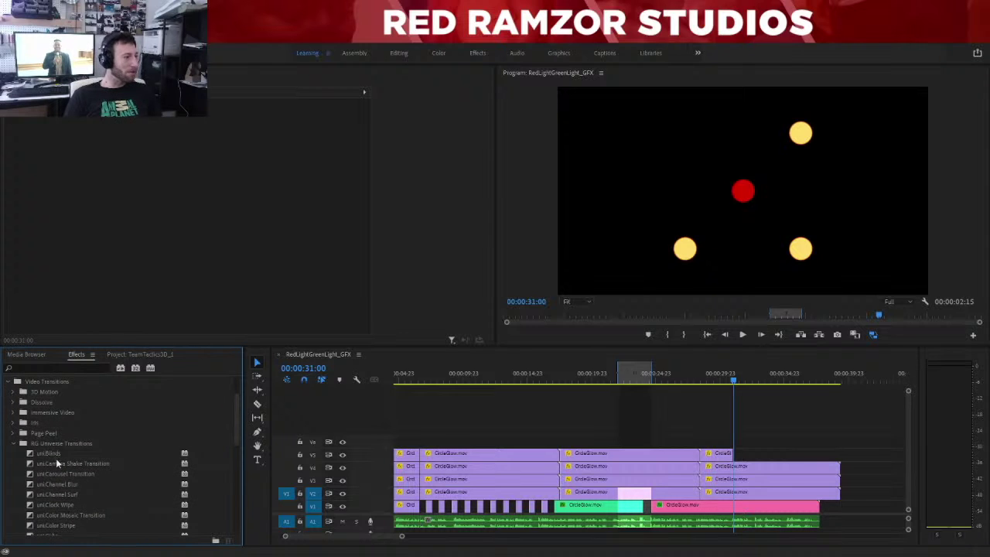
scroll(91, 479, "down", 4)
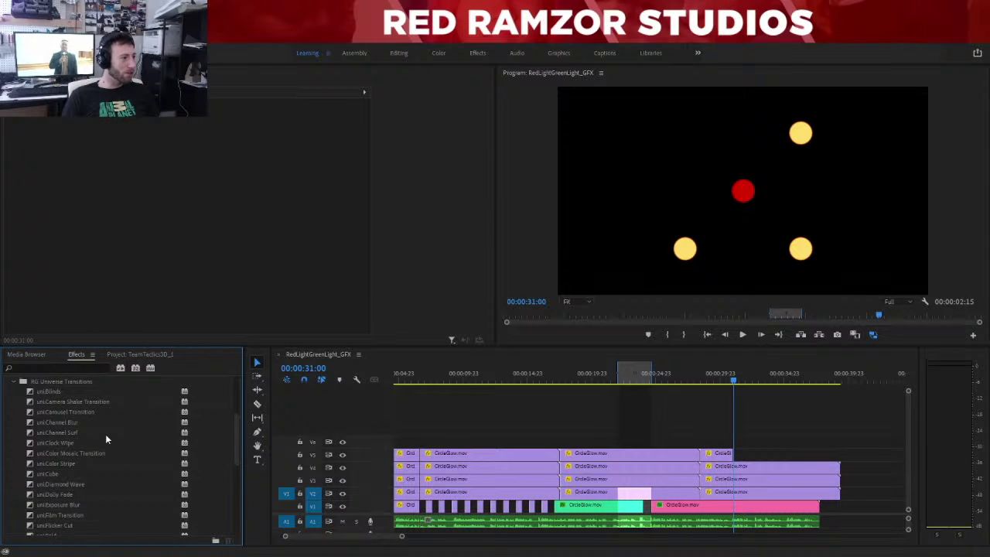
scroll(78, 444, "down", 3)
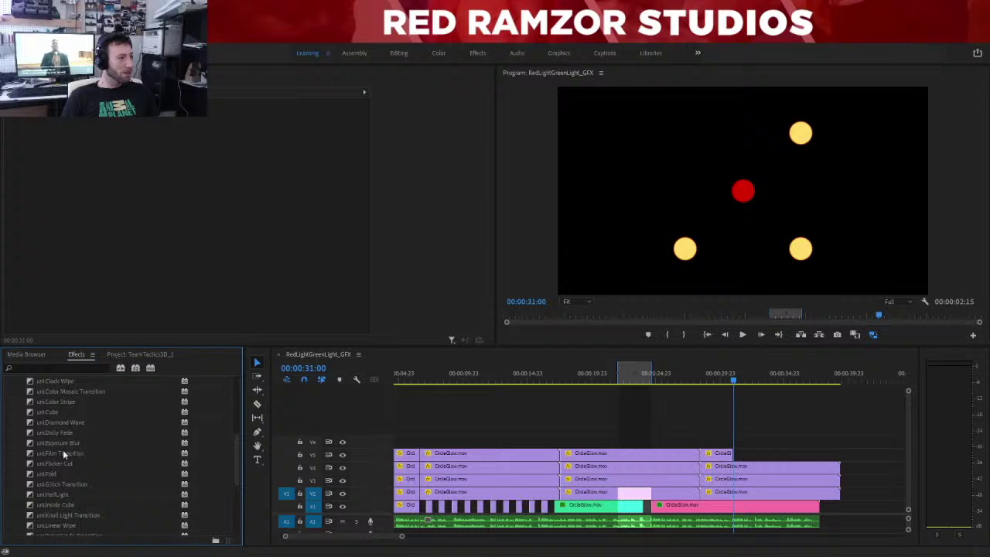
left_click_drag(50, 463, 805, 466)
Set the V5 Flicker Cut transition's Pattern Select to B/A and its Color Opacity to 0.
left_click_drag(729, 451, 728, 452)
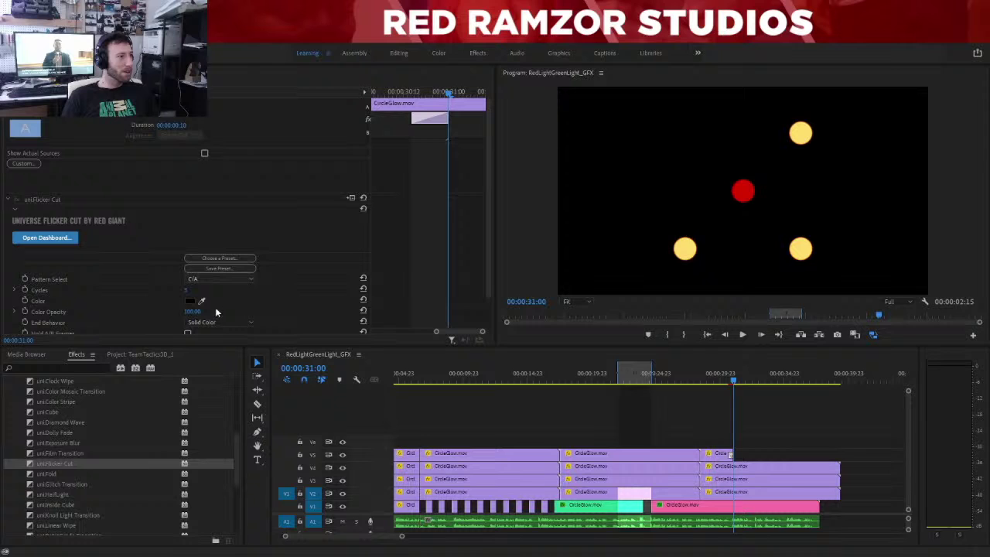
scroll(220, 299, "down", 1)
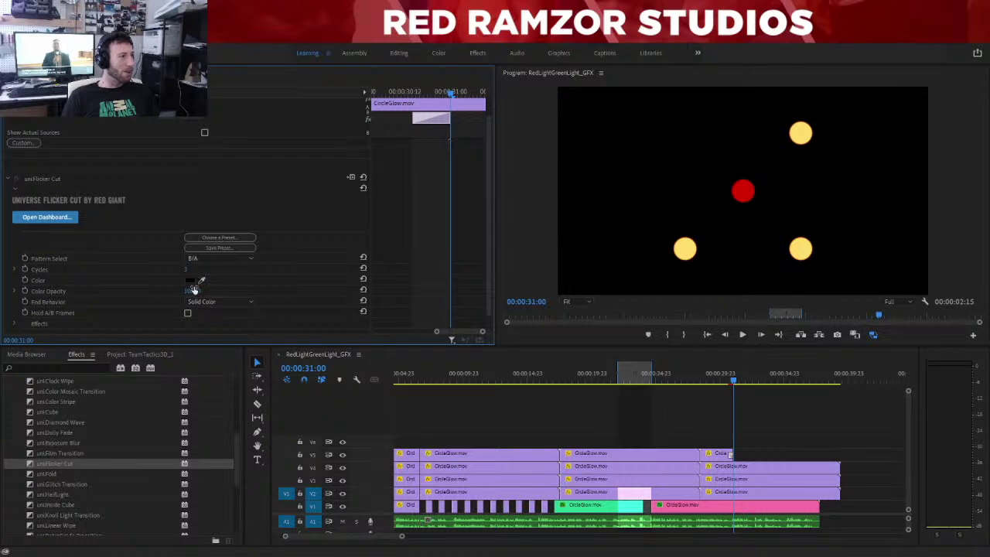
left_click(835, 436)
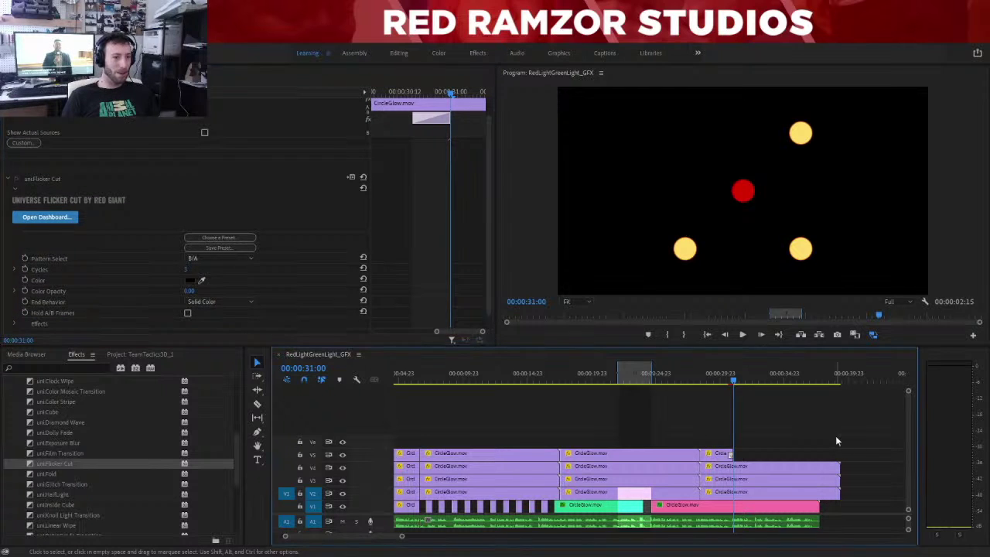
Play on from 00:00:31:00 to find the next cut and trim the last V4 CircleGlow clip to end at 00:00:33:03.
key("space")
key("space")
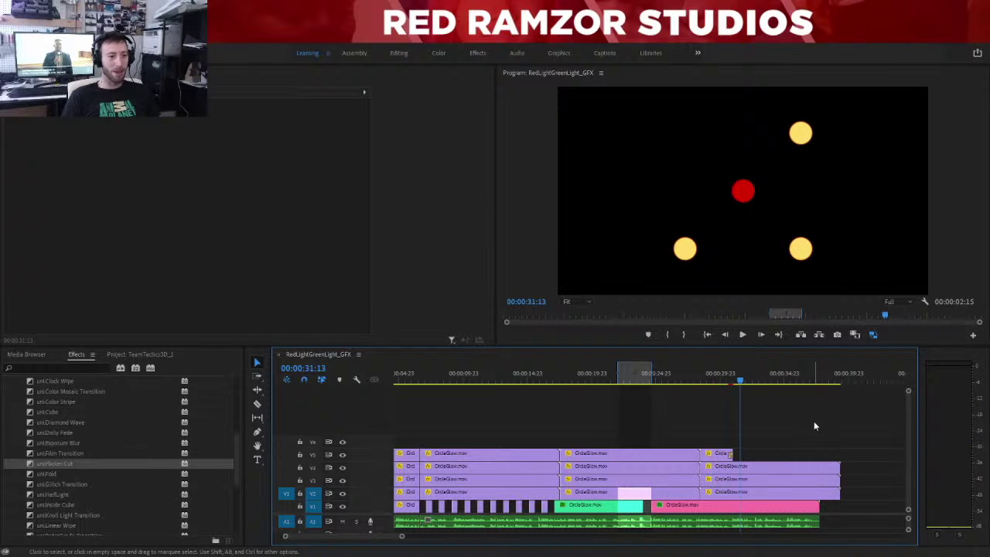
key("space")
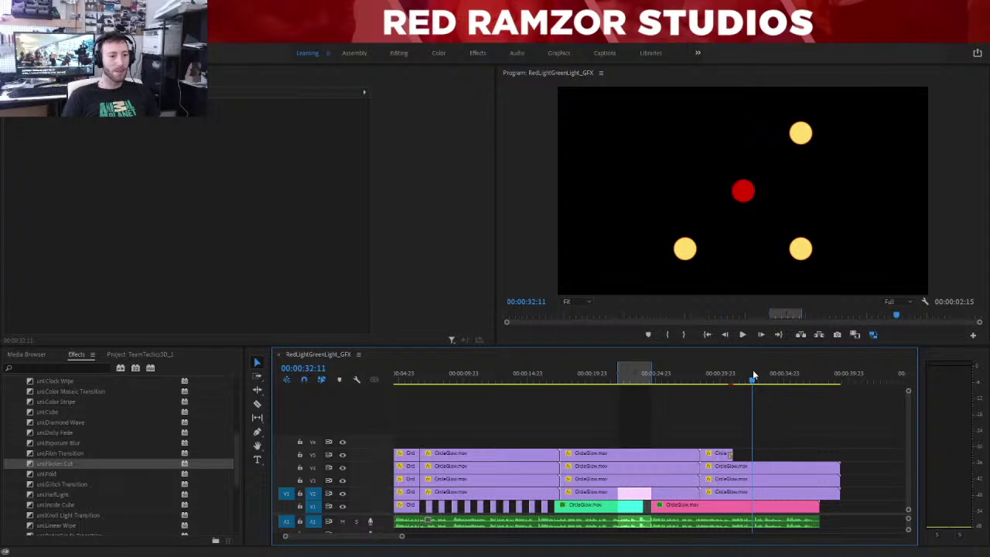
key("space")
key("space")
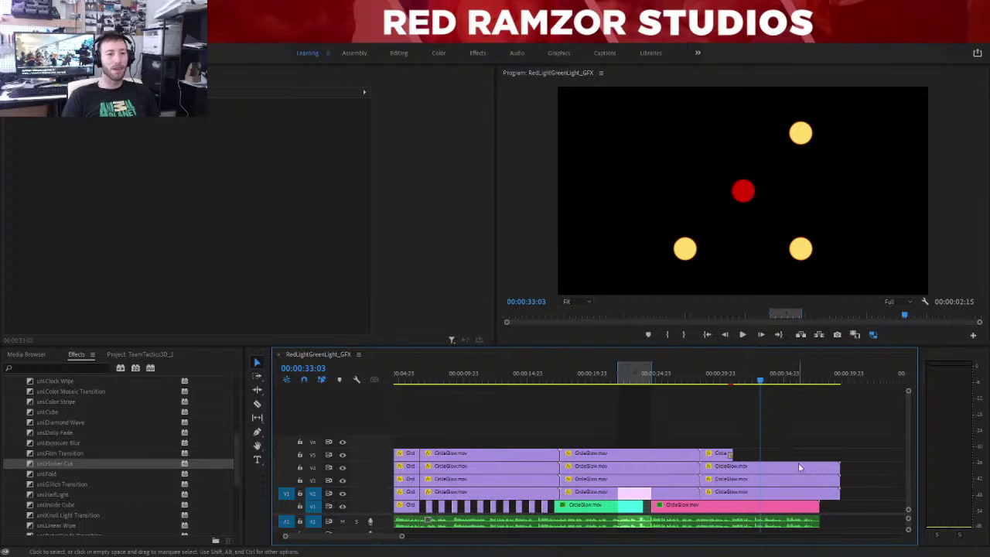
left_click(342, 470)
left_click(343, 470)
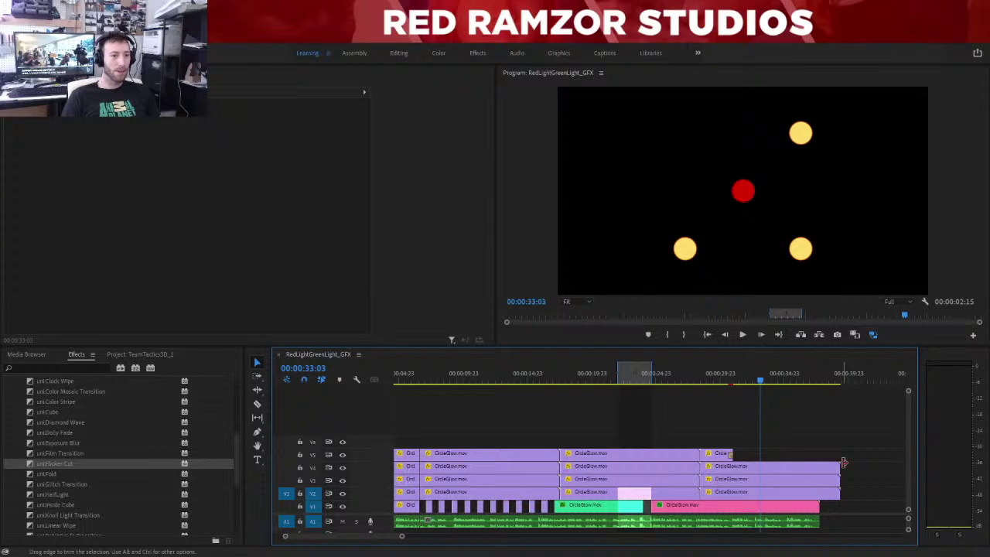
left_click_drag(835, 464, 760, 465)
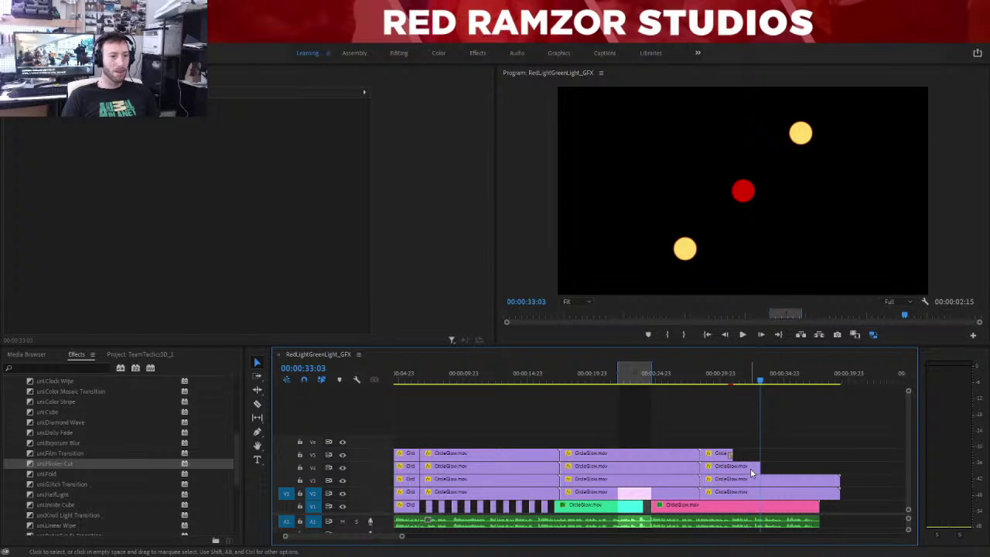
Apply uni.Flicker Cut to the V4 clip's end with Pattern Select B/A and Color Opacity 0, and play the flickers back from about 00:00:30:01.
left_click_drag(66, 463, 627, 484)
left_click_drag(748, 462, 759, 468)
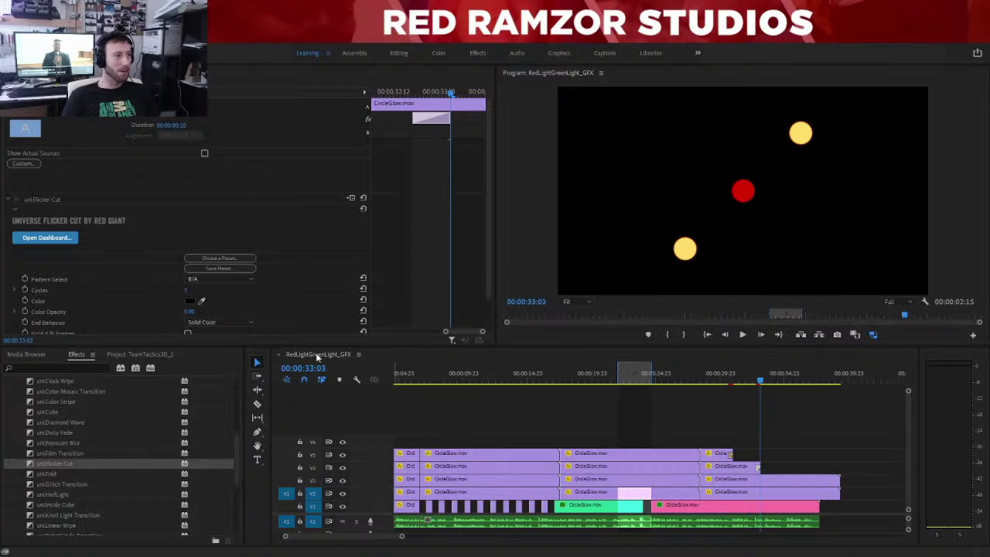
left_click(727, 386)
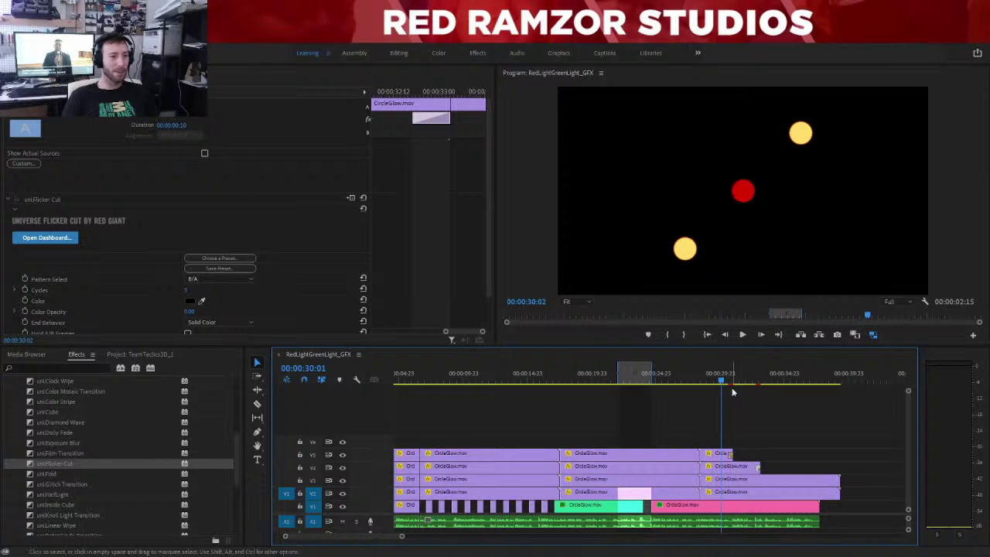
key("space")
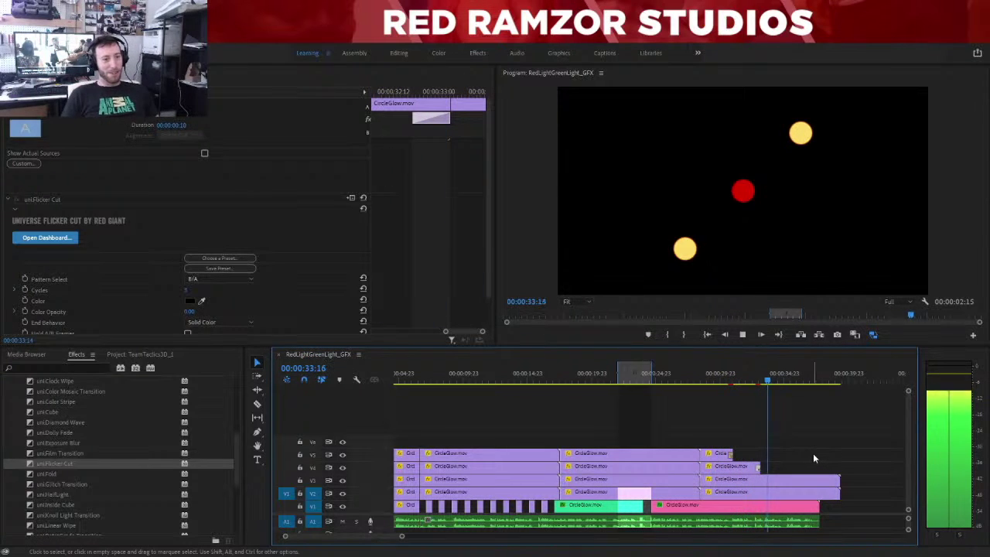
key("space")
left_click(813, 456)
key("space")
key("space")
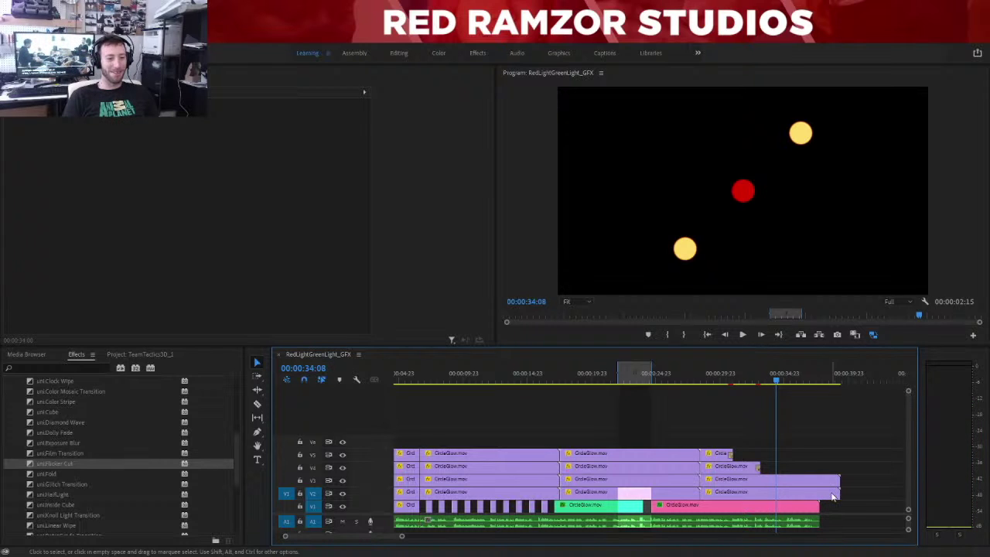
Trim the last V2 CircleGlow clip to end at 00:00:31:22.
left_click(751, 382)
left_click_drag(751, 382, 745, 381)
left_click_drag(835, 488, 743, 485)
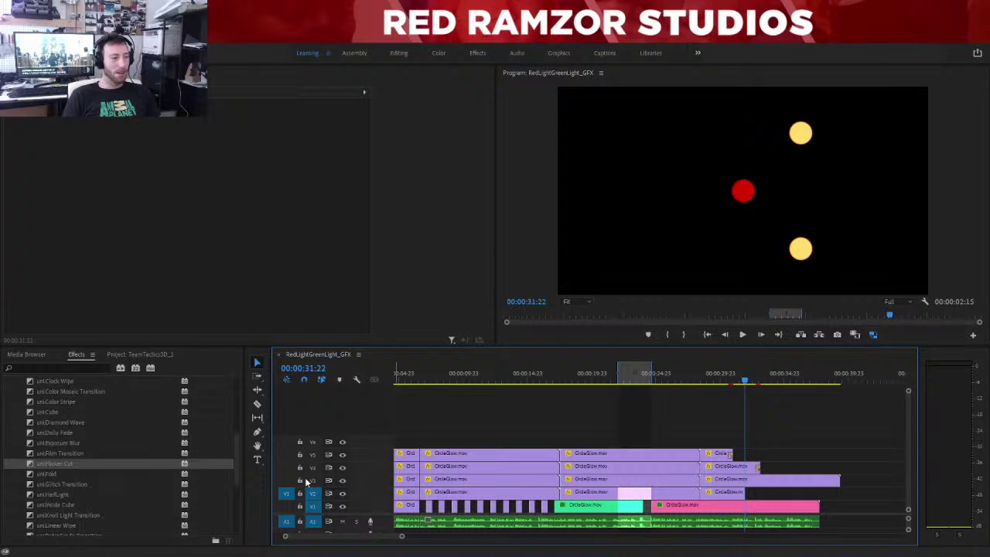
Apply the uni.Flicker Cut transition to the end of the trimmed V2 CircleGlow clip.
left_click_drag(51, 465, 741, 496)
left_click(741, 496)
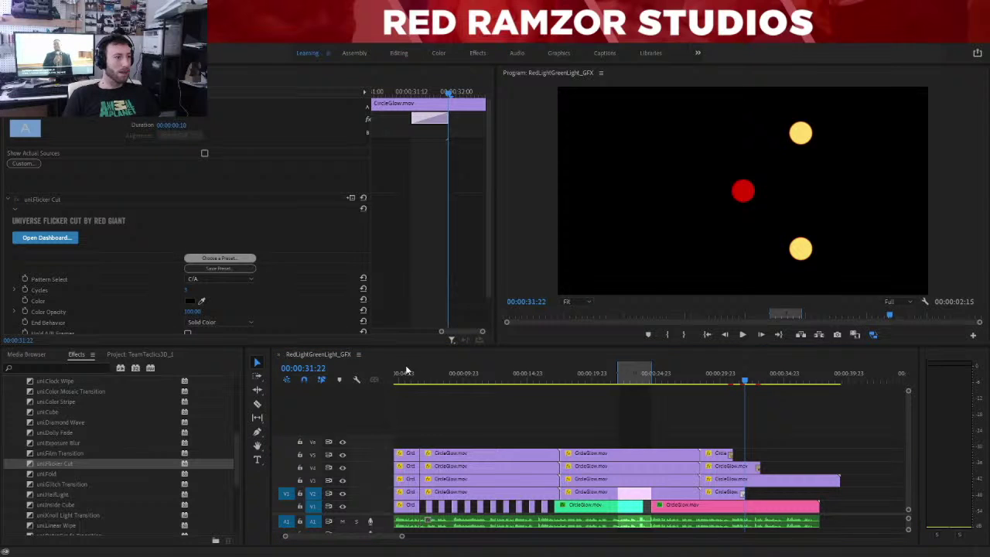
left_click(872, 467)
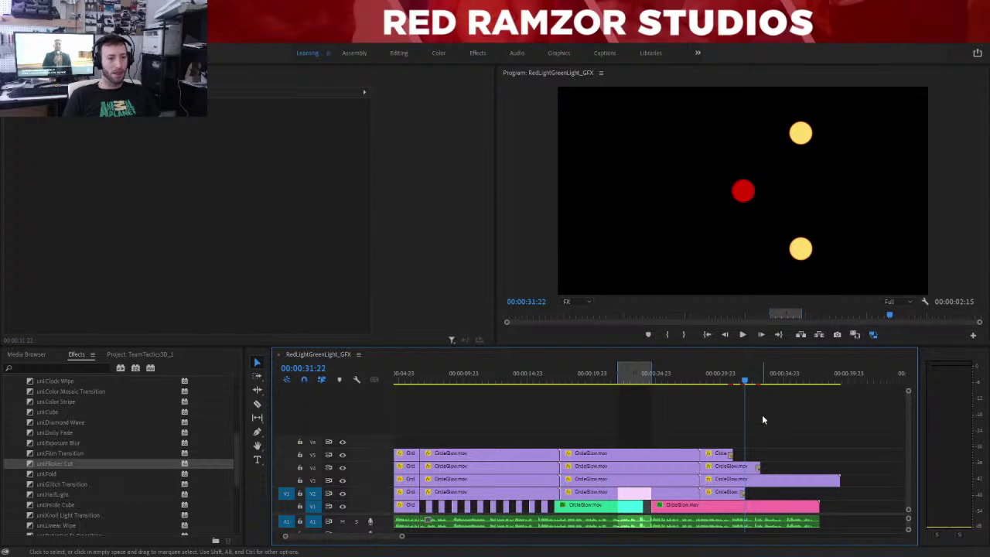
Trim the end of the last V3 CircleGlow clip to line up with the end of the pink V1 clip.
left_click(778, 378)
left_click_drag(836, 480, 819, 481)
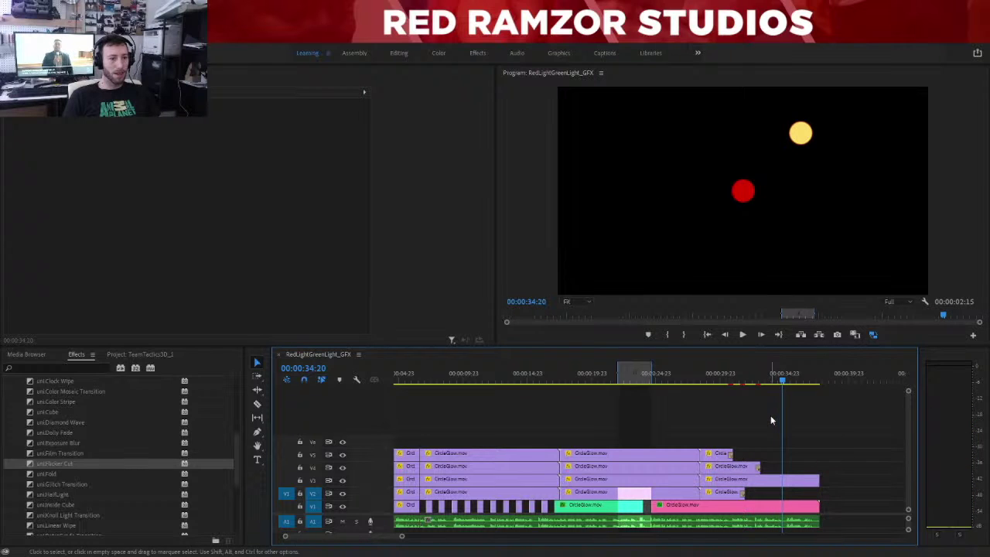
Add a Position keyframe to the last V3 CircleGlow clip at 00:00:35:04.
key("space")
left_click_drag(794, 378, 784, 376)
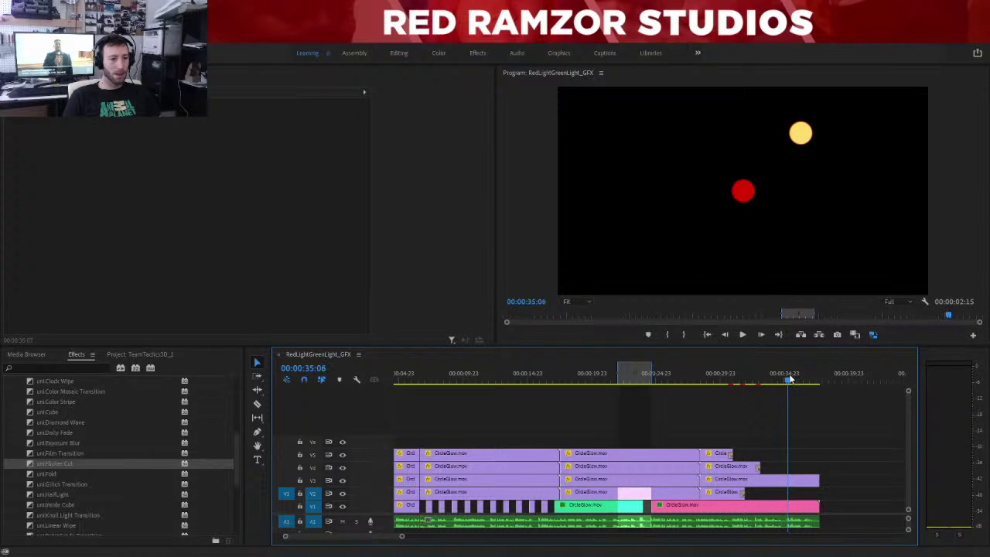
left_click(762, 480)
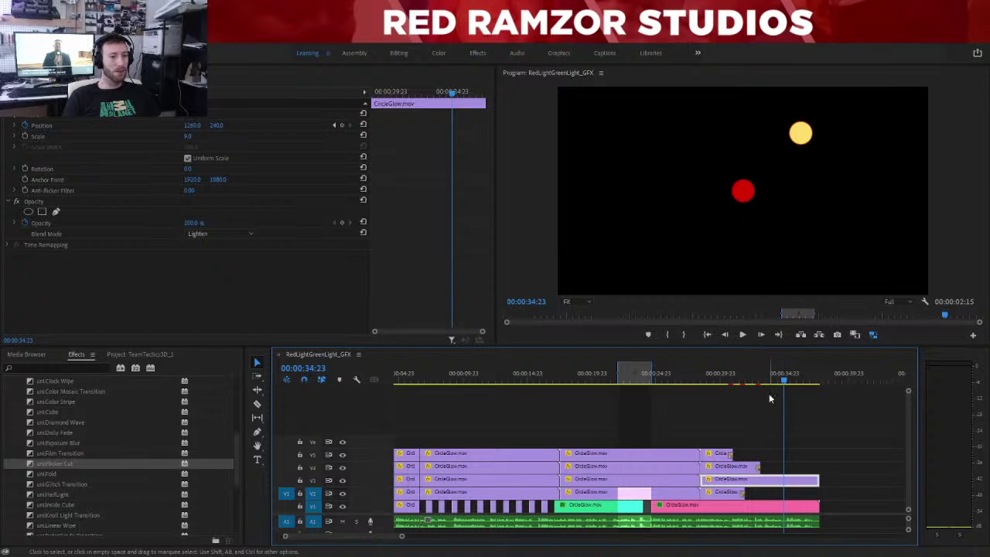
left_click_drag(785, 376, 787, 376)
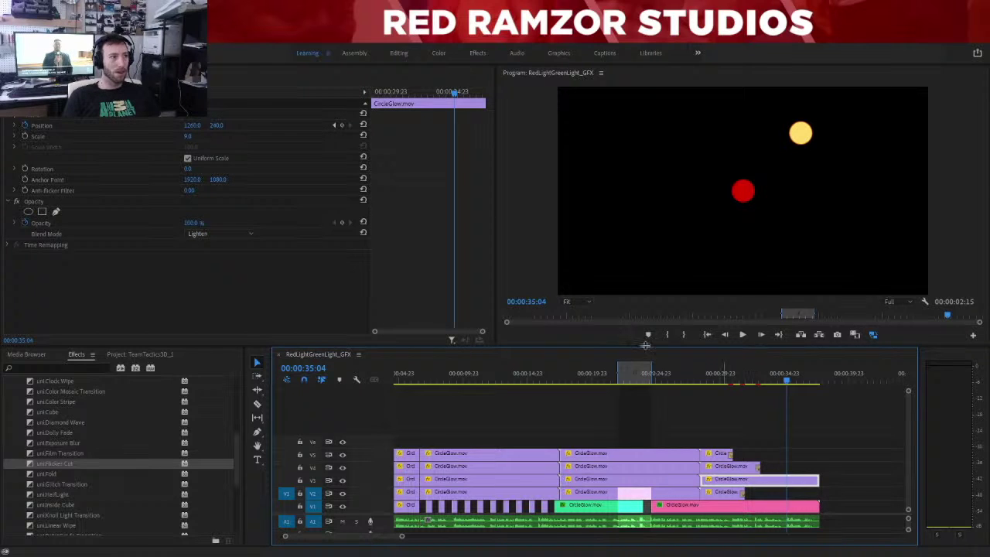
left_click(342, 125)
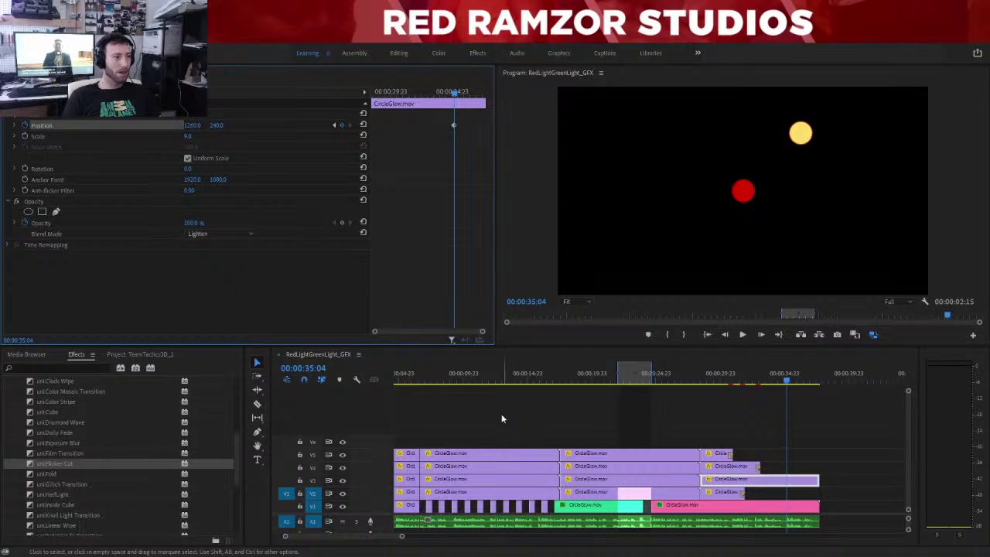
Add a second Position keyframe to the V3 CircleGlow clip at 00:00:34:04.
left_click(318, 367)
type("3")
type("4:04")
key("Return")
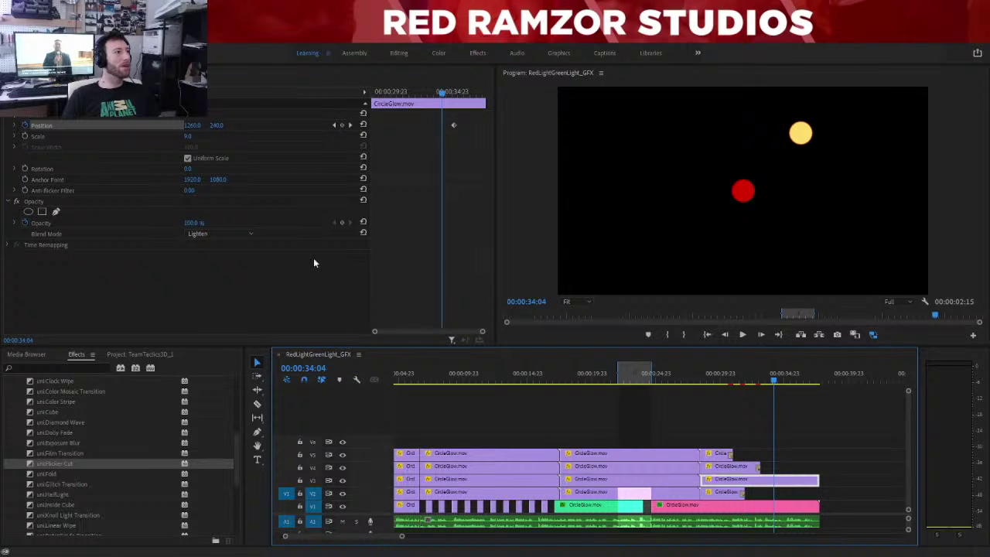
left_click(342, 126)
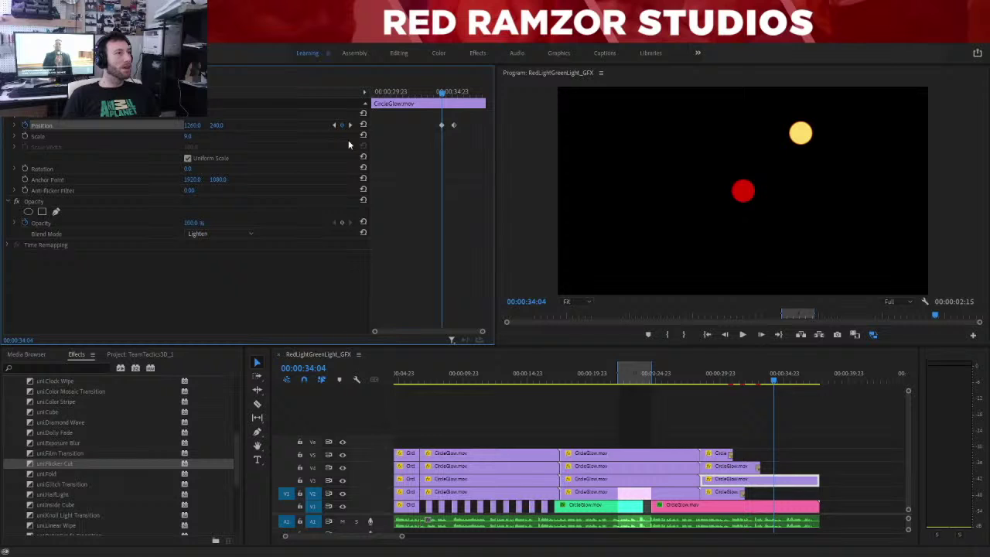
Reset the V3 clip's Position to the frame centre, 960, 540, at the 00:00:35:04 keyframe.
left_click(349, 125)
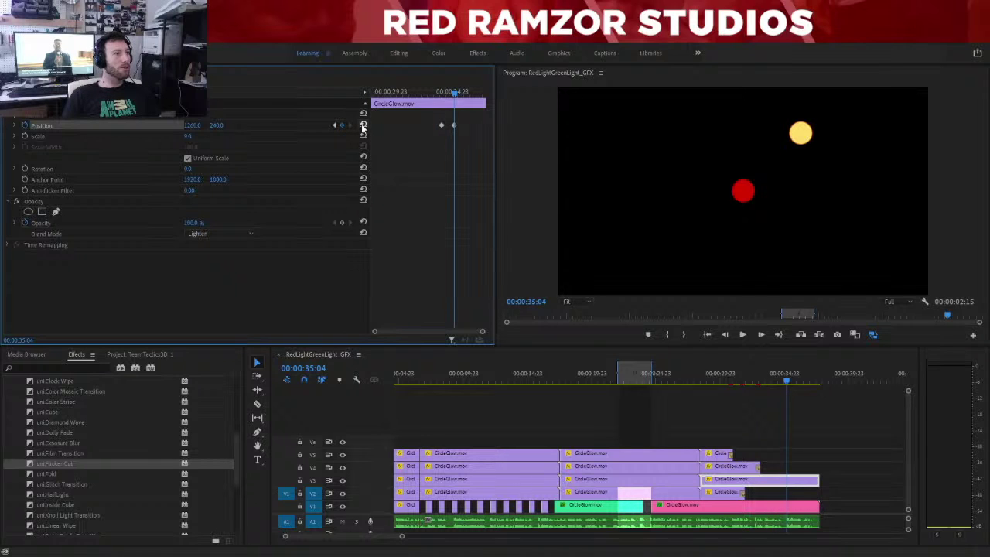
left_click(363, 125)
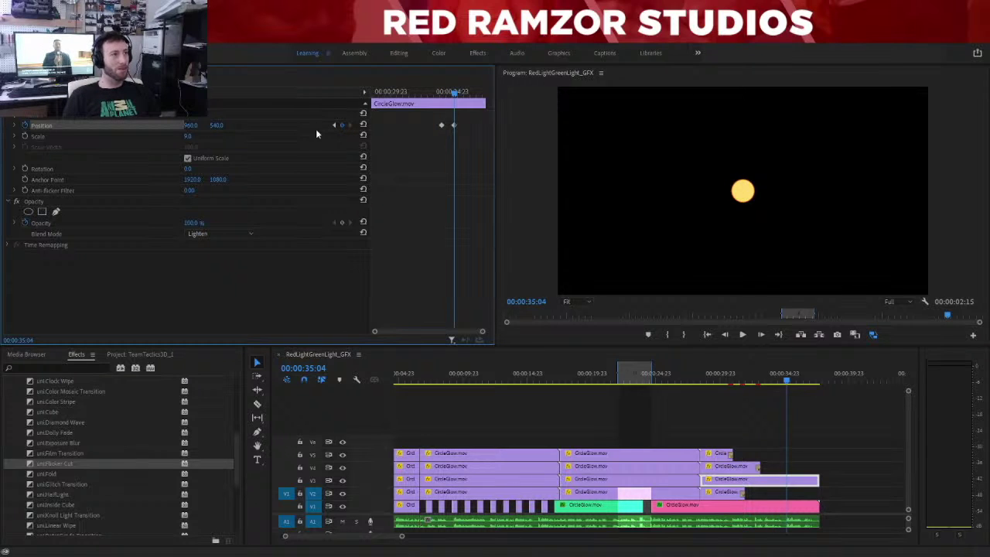
left_click(455, 92)
mouse_move(454, 92)
left_mouse_down()
mouse_move(443, 85)
mouse_move(453, 91)
left_mouse_up()
left_click(349, 125)
Start Scale keyframing on the V3 clip at the first Position keyframe, 00:00:34:04, keeping 9.0.
left_click(189, 136)
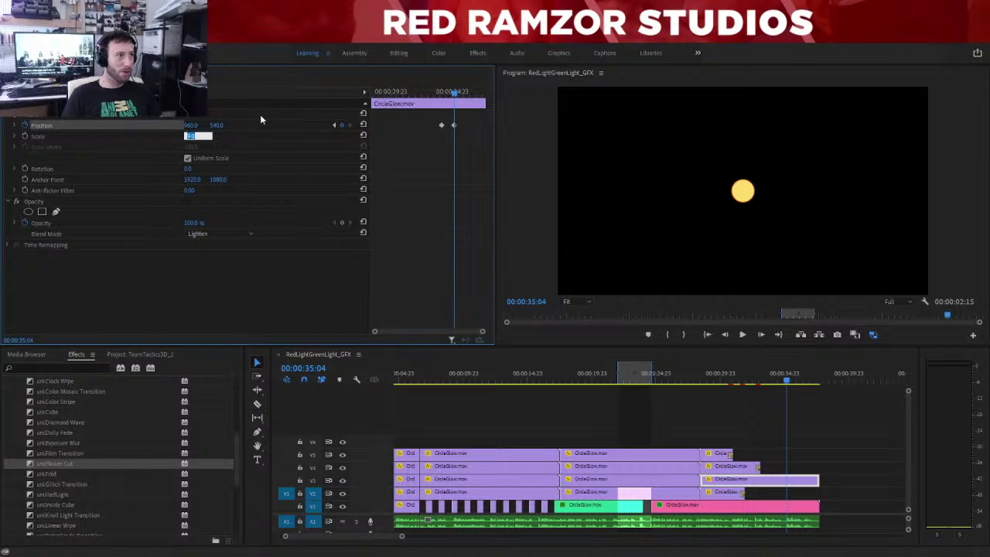
left_click(333, 124)
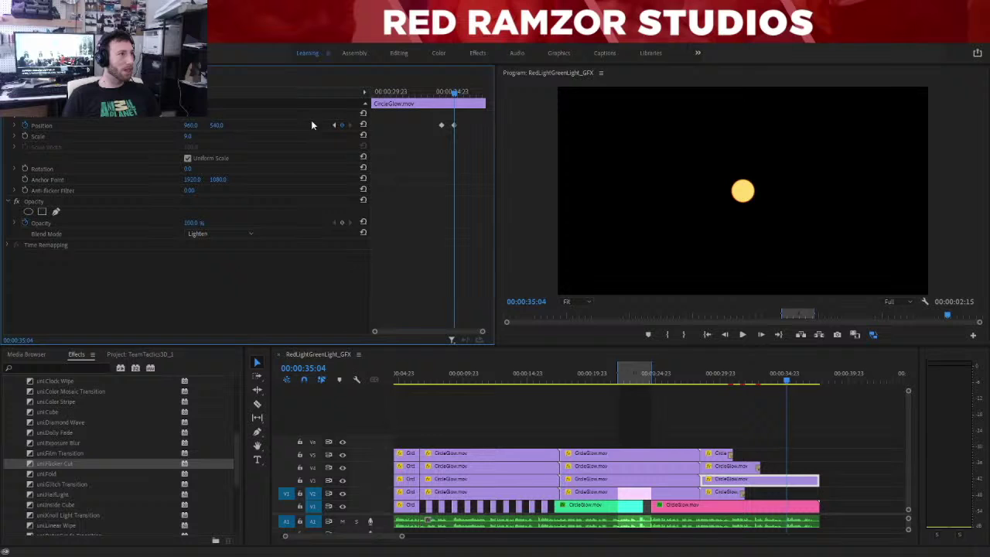
left_click(330, 125)
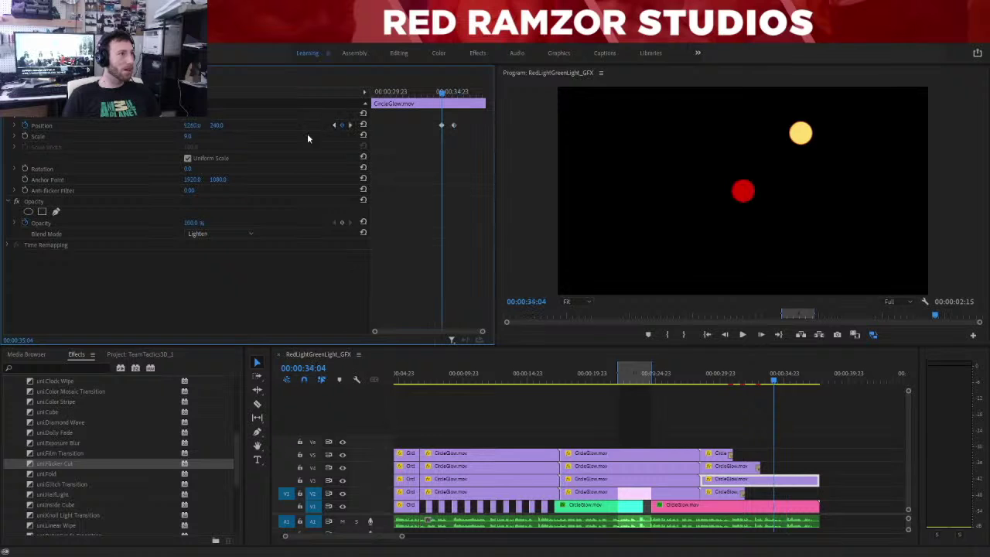
left_click(25, 136)
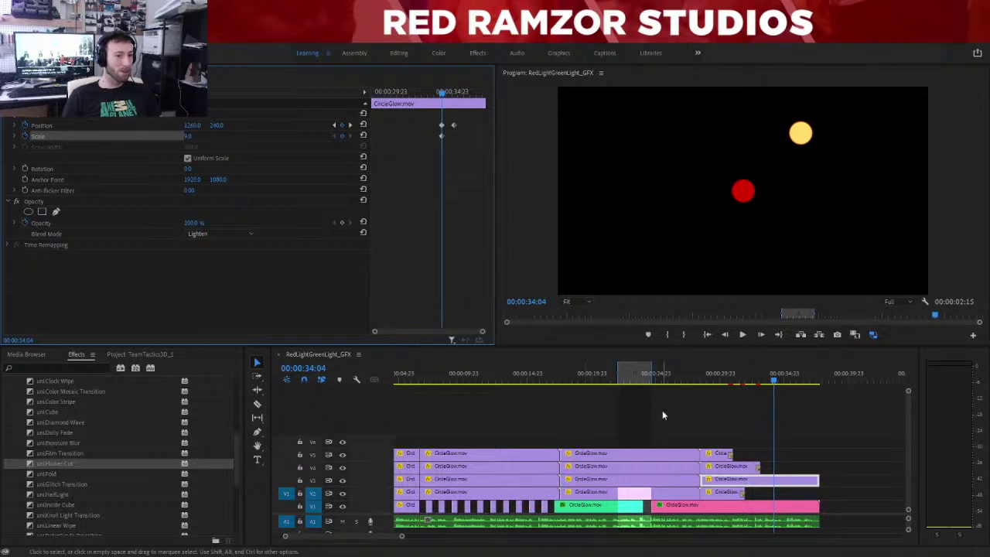
Set the V3 clip's Scale to 25 at 00:00:36:07 so the yellow circle grows, and deselect the clip.
left_click(801, 378)
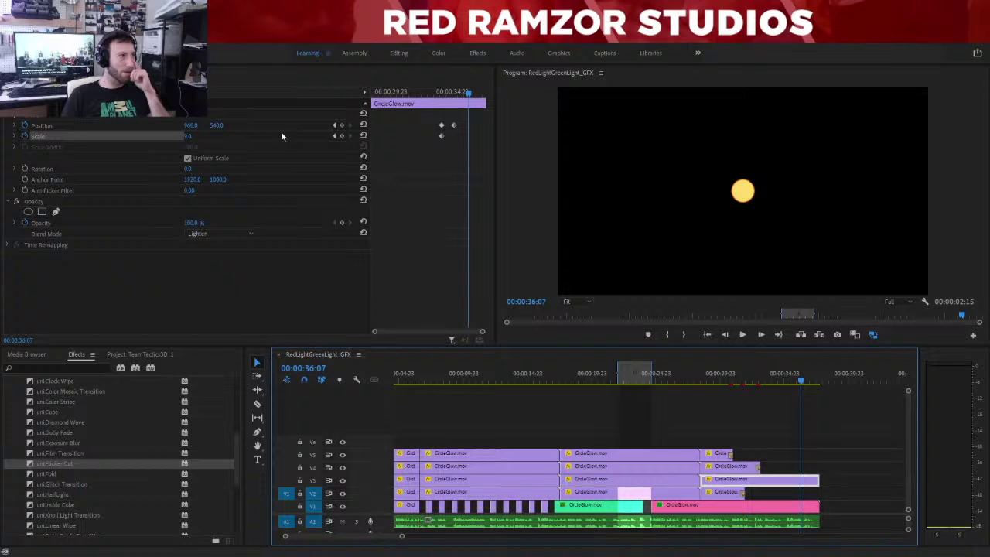
left_click(189, 135)
type("25")
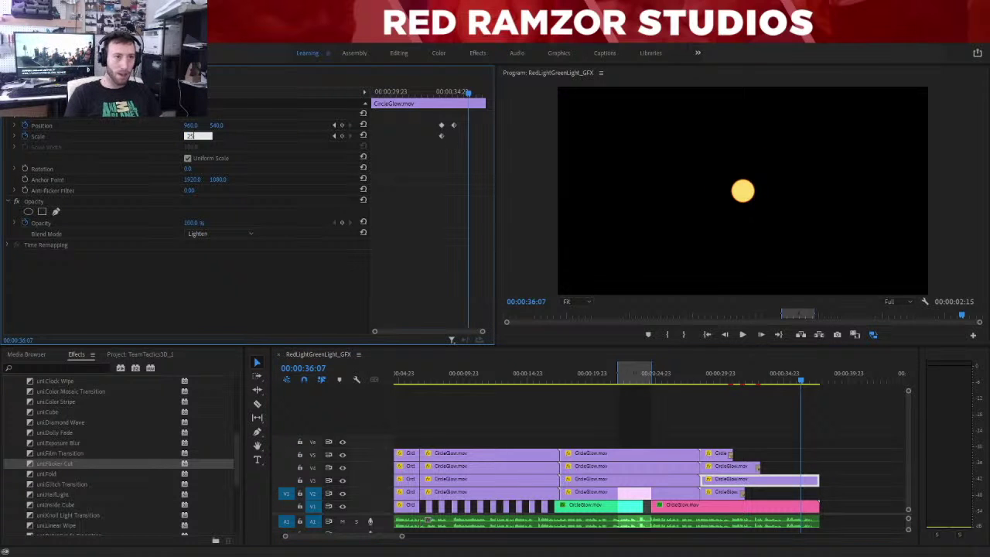
key("Return")
left_click(541, 424)
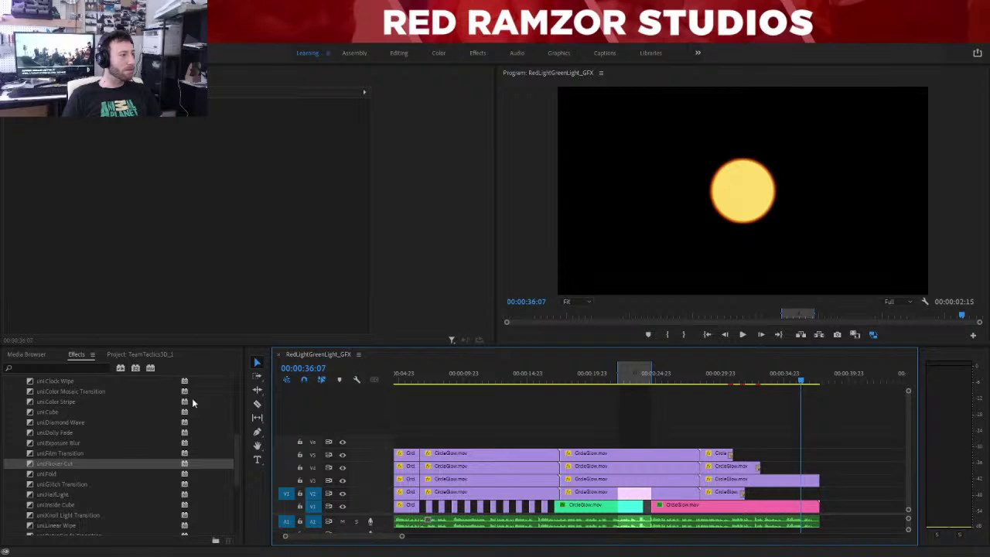
Play the RedLightGreenLight_GFX sequence from the start to review the whole animation.
key("Home")
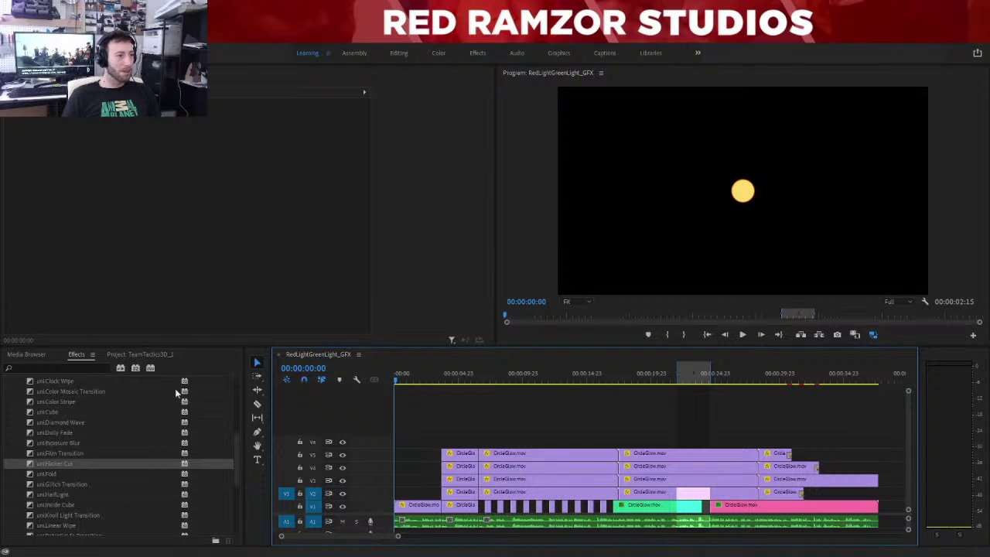
left_click(572, 239)
key("space")
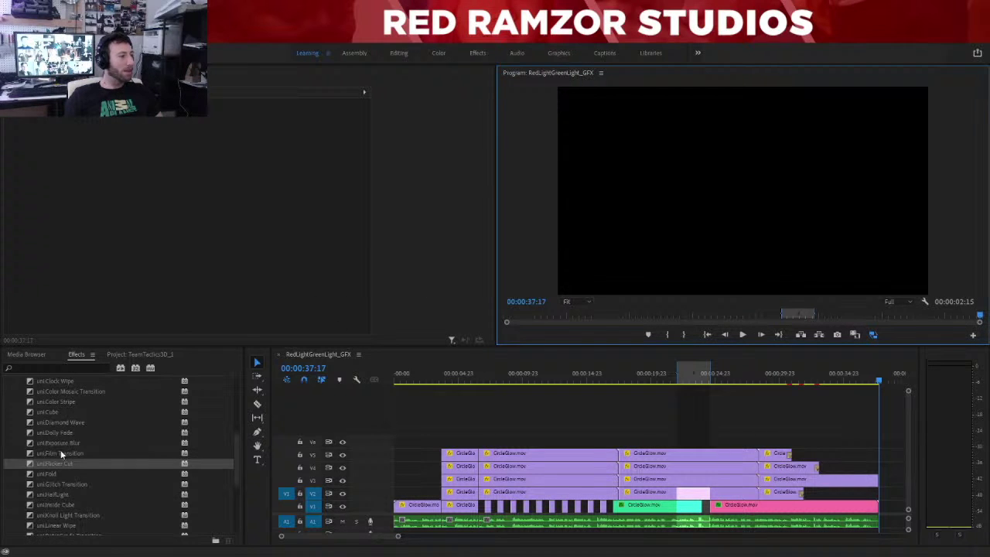
Close the RedLightGreenLight_GFX sequence, open TT_RedLightGreenLight_Final from the project, and place the playhead at 00:00:32:06.
scroll(43, 447, "up", 3)
left_click(111, 355)
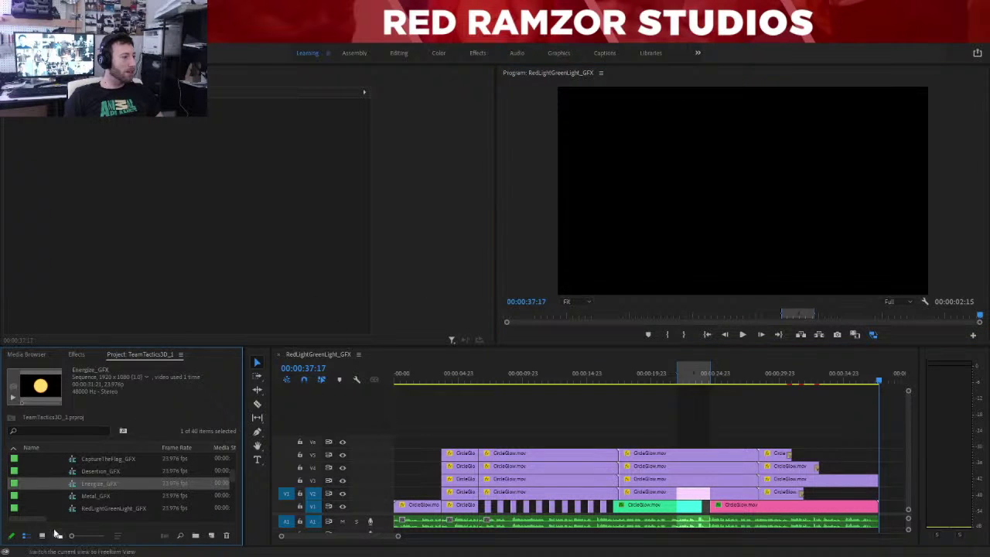
left_click(278, 354)
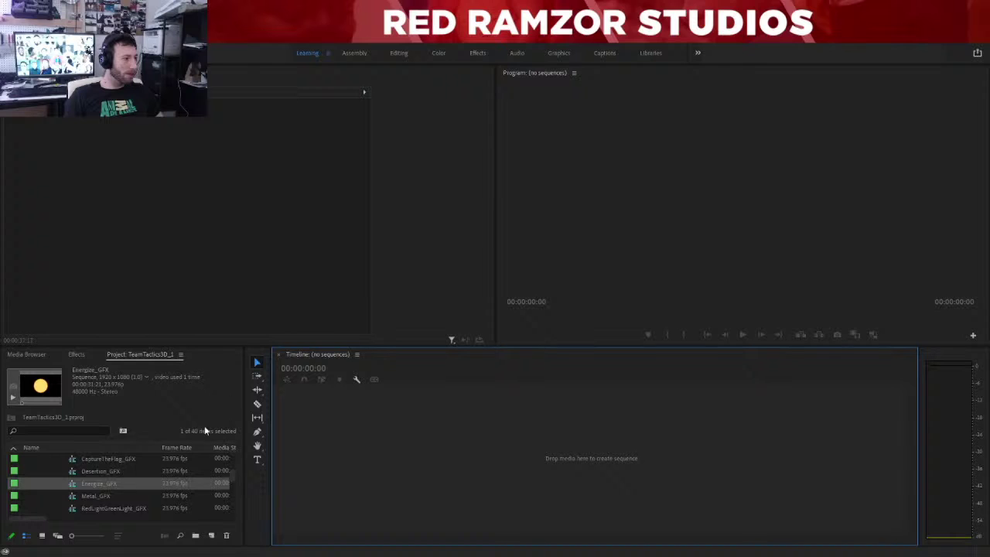
scroll(116, 479, "up", 2)
left_click(49, 471)
scroll(89, 501, "down", 4)
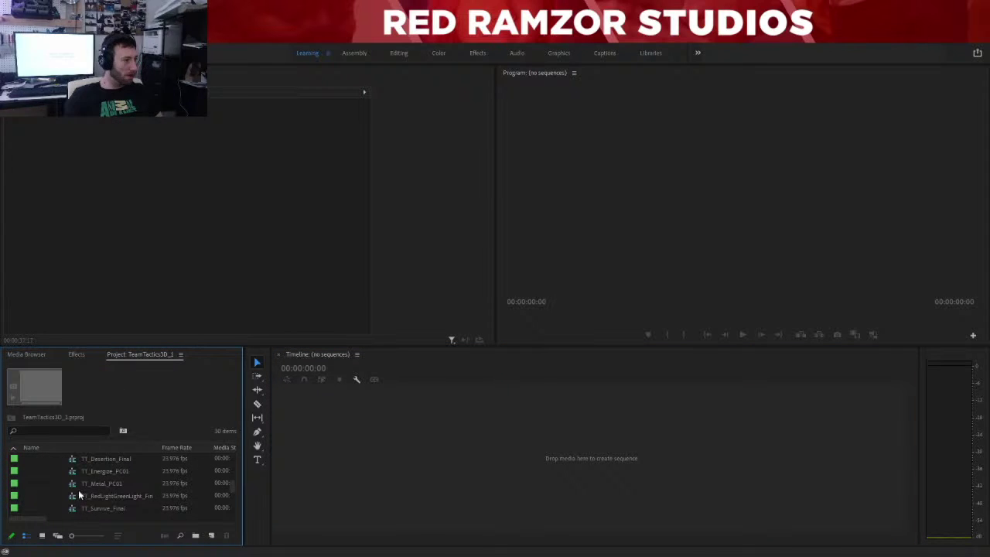
double_click(83, 495)
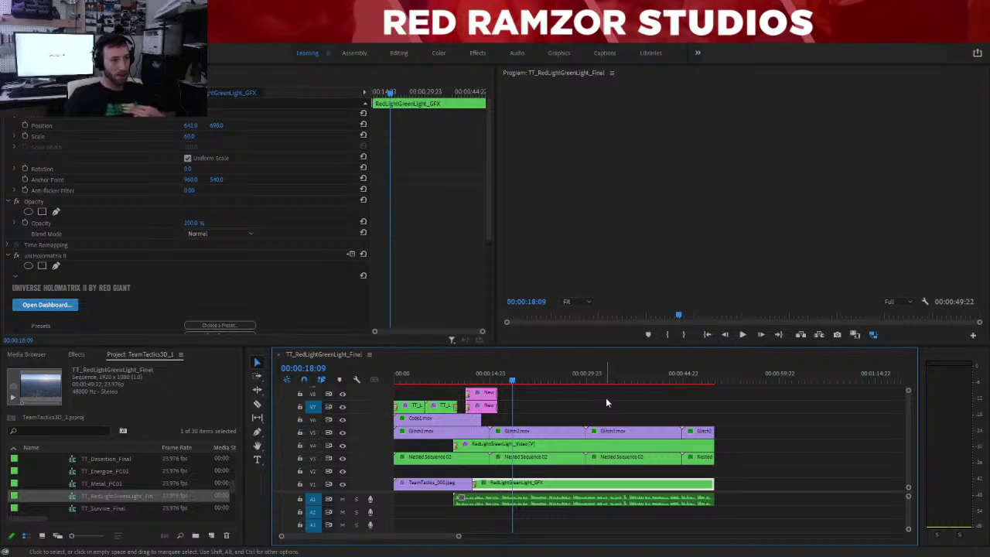
left_click(602, 377)
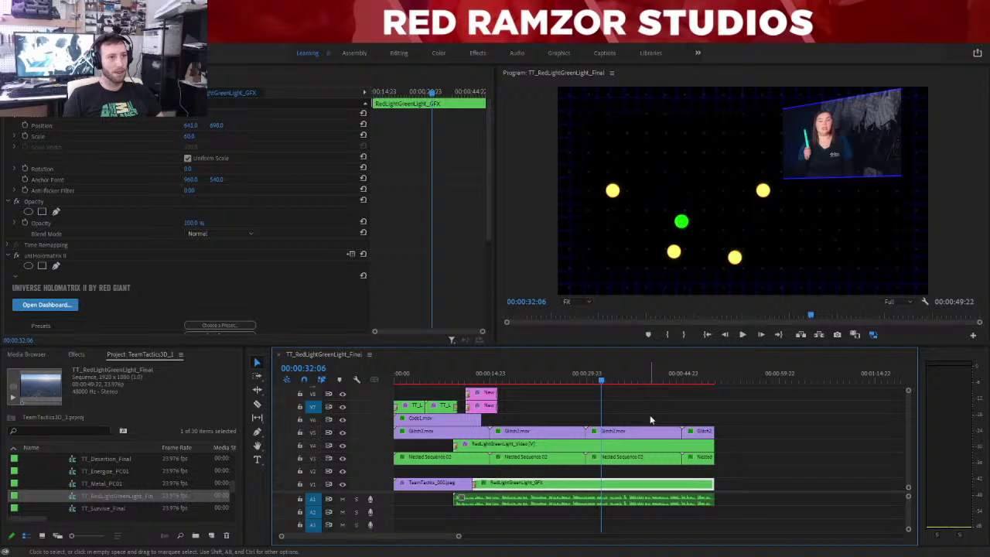
left_click(782, 424)
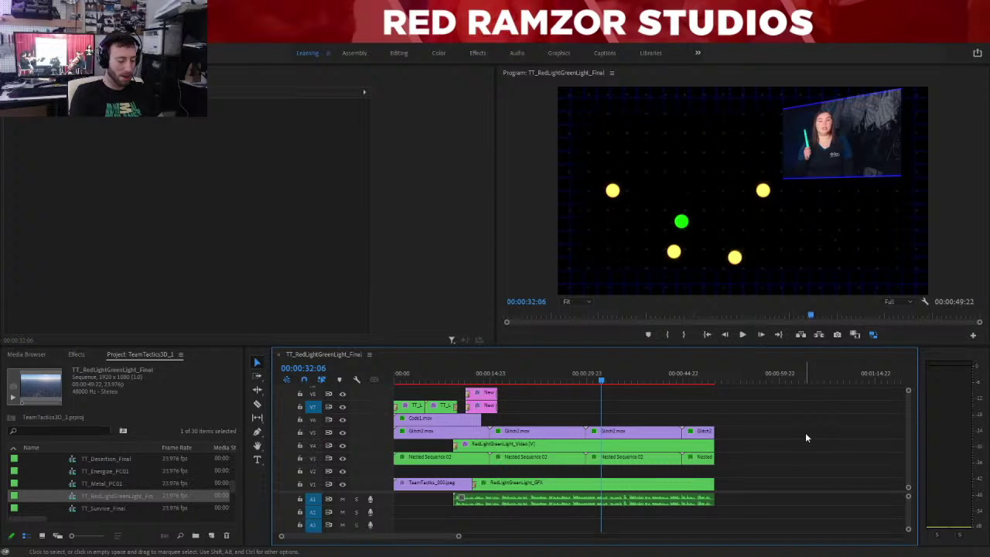
key("ctrl+m")
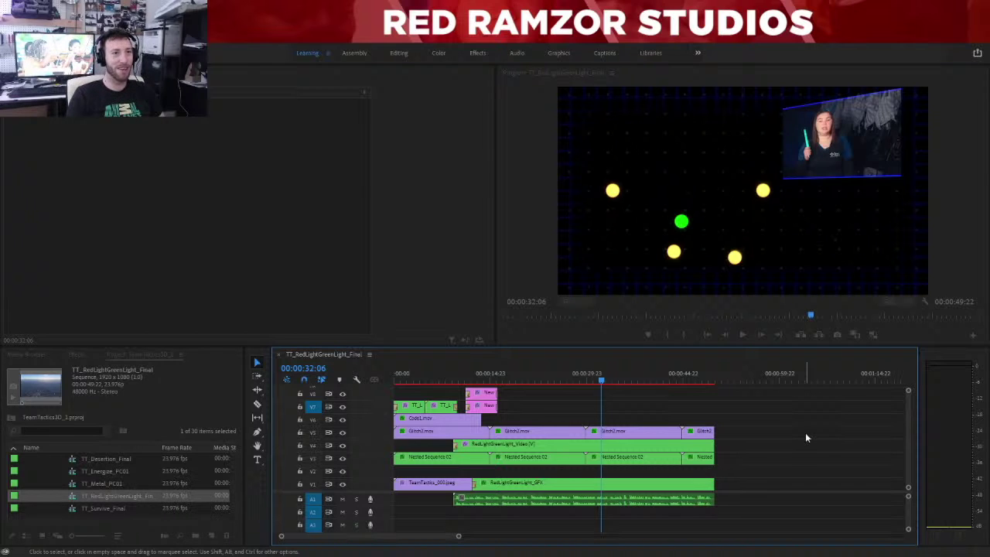
key("Escape")
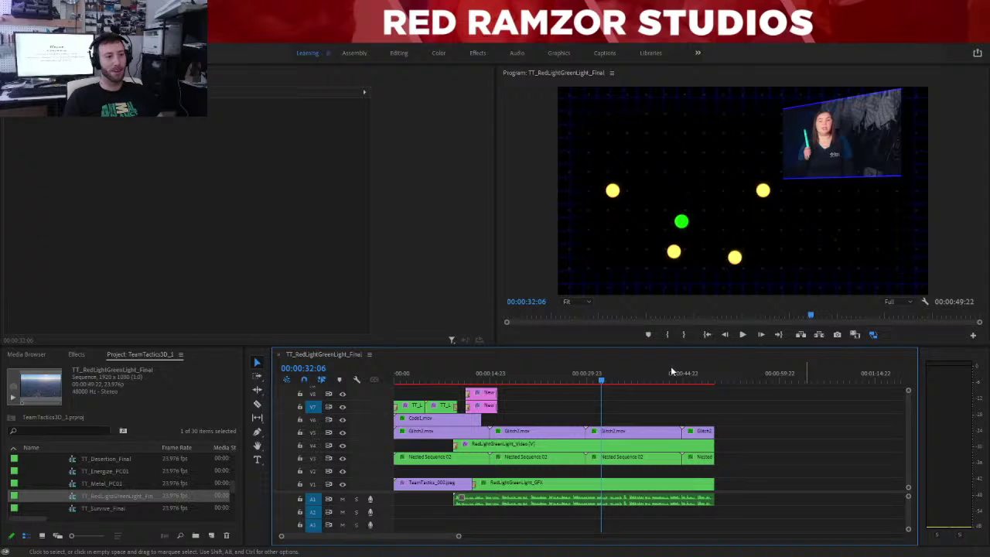
key("ctrl+m")
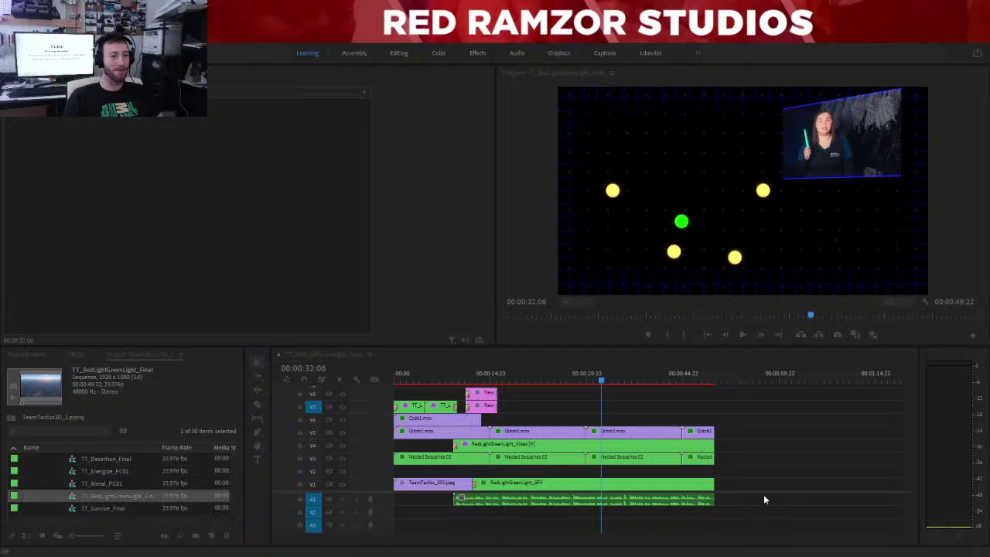
key("Escape")
Rename the TT_RedLightGreenLight_Final sequence to TT_RedLightGreenLight_PC01 in the project.
left_click(124, 495)
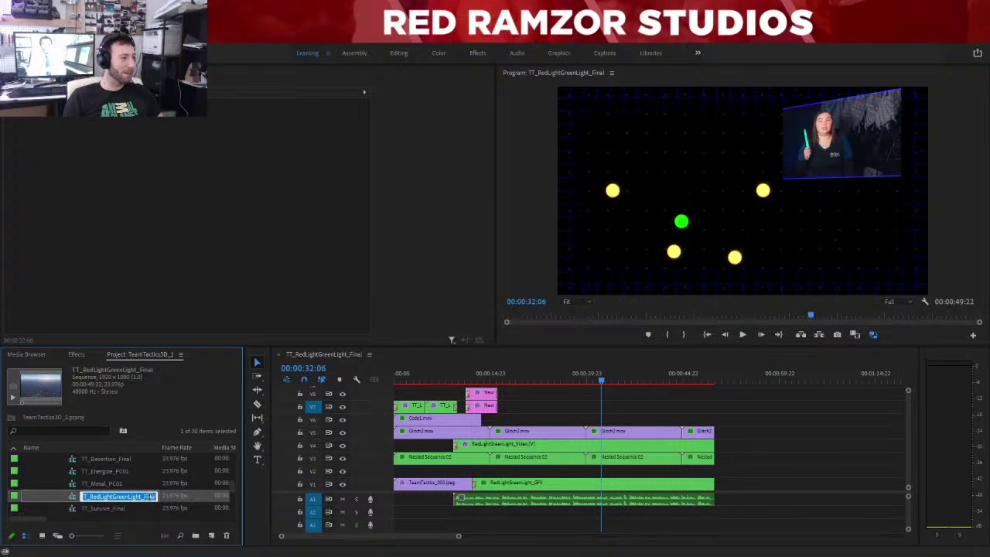
key("End")
key("shift+Left")
key("shift+Left")
key("shift+Left")
key("shift+Left")
key("shift+Left")
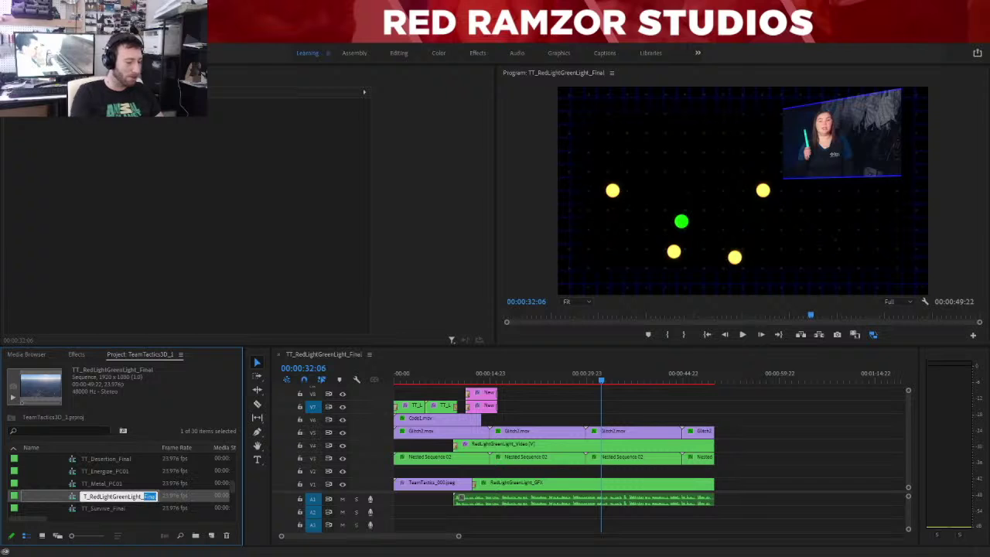
type("PC01")
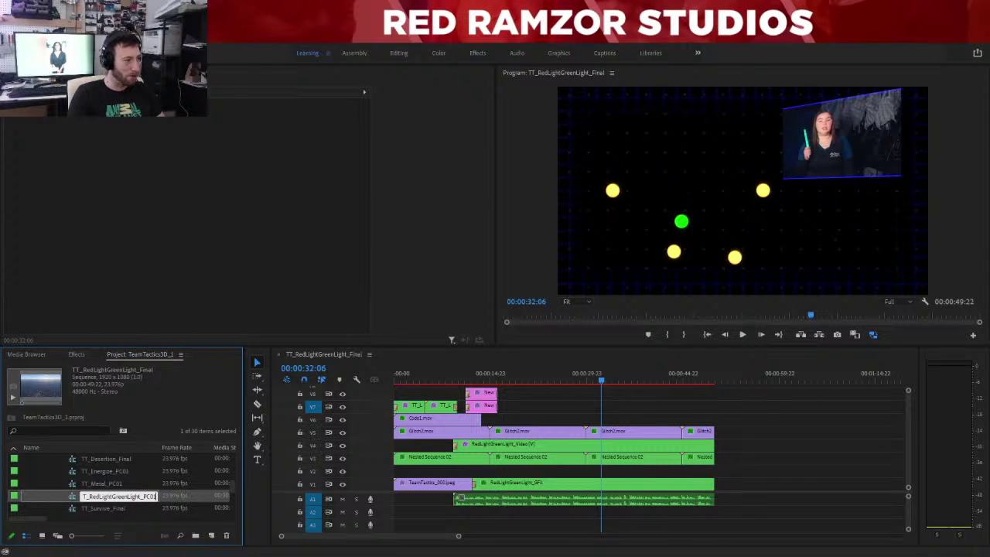
key("Tab")
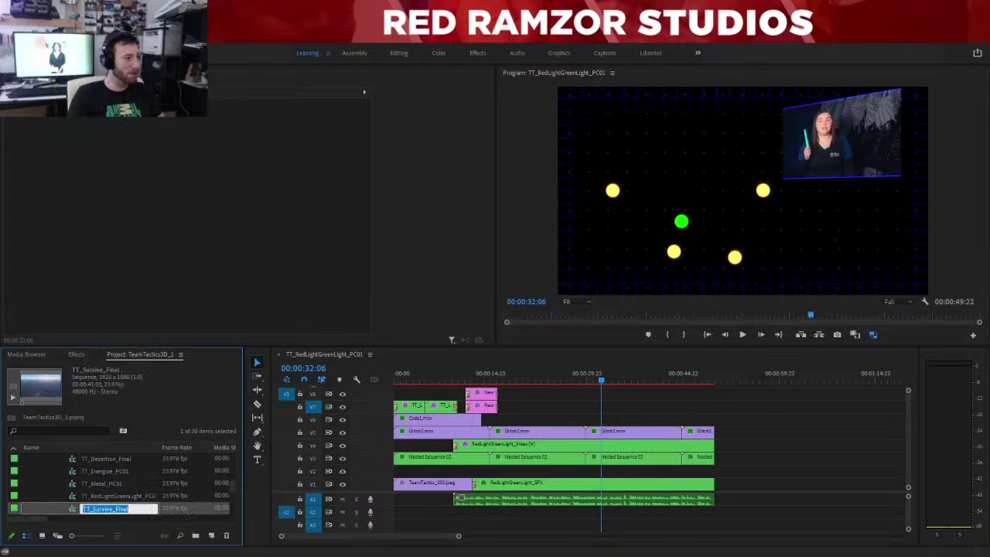
Open the media export settings for the TT_RedLightGreenLight_PC01 sequence.
left_click(77, 496)
left_click(715, 398)
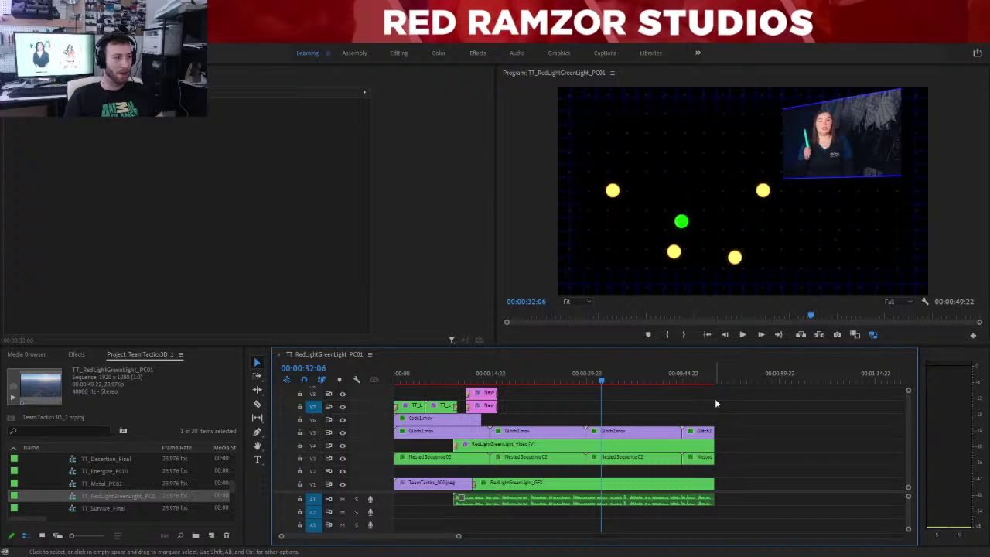
key("ctrl+m")
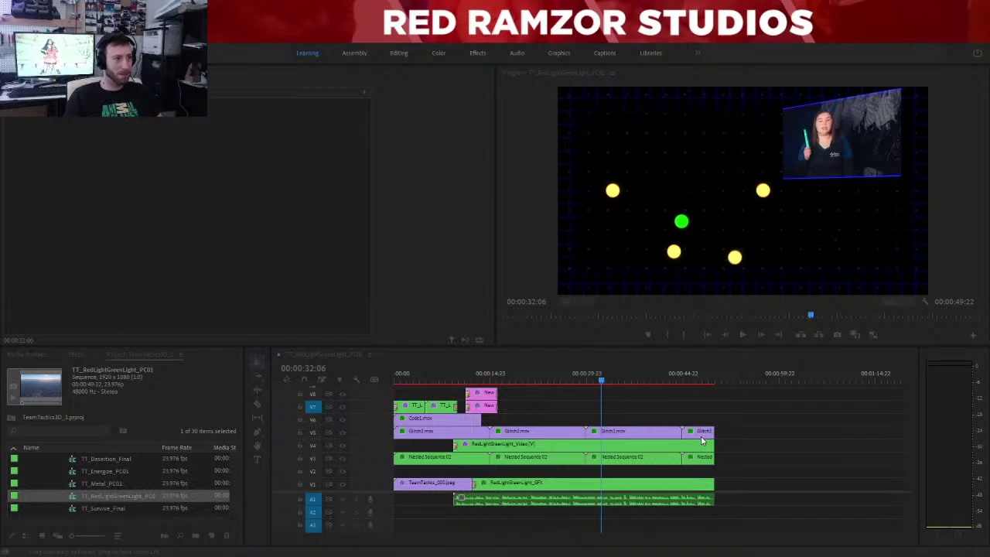
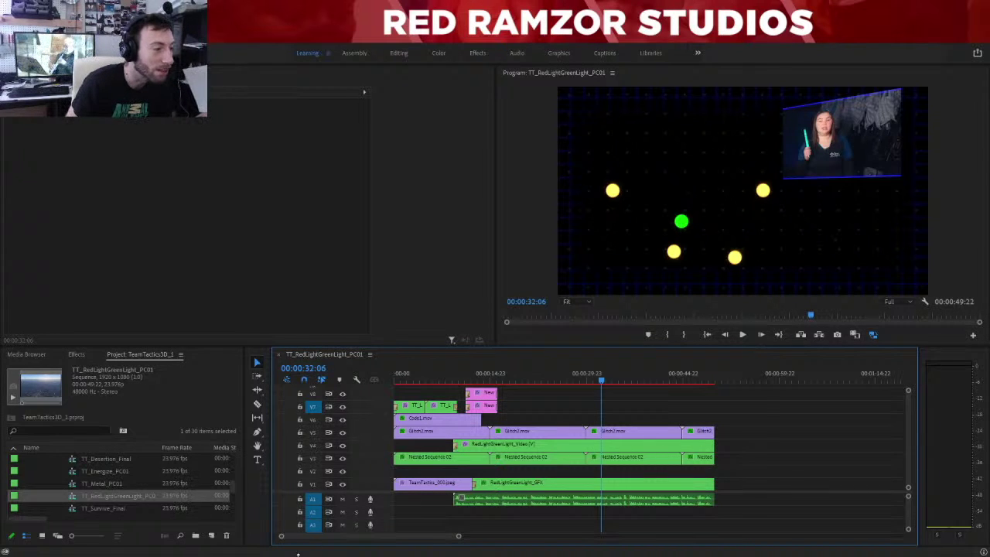
Collapse the Post_Comp bin inside the Shoot6 sequences in the project.
scroll(72, 482, "up", 1)
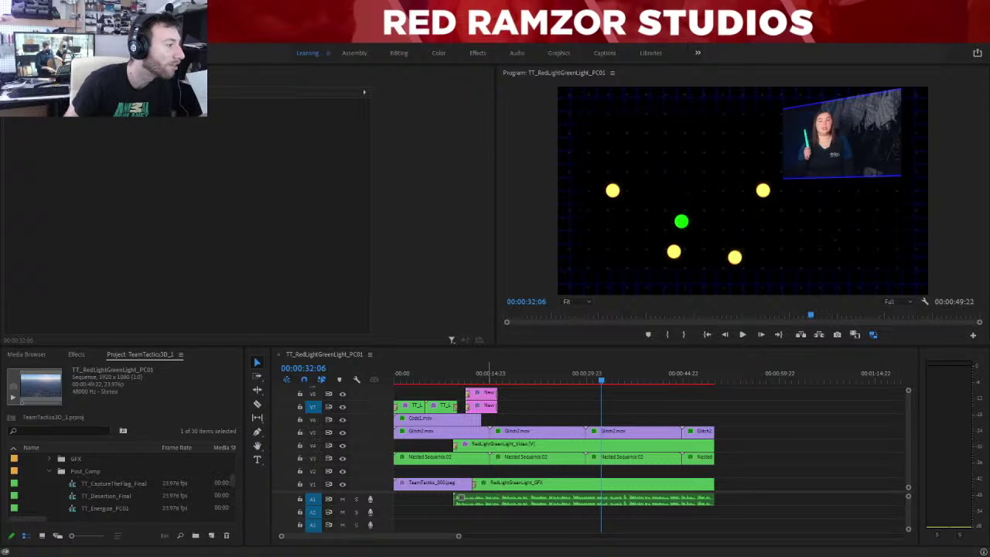
left_click(54, 472)
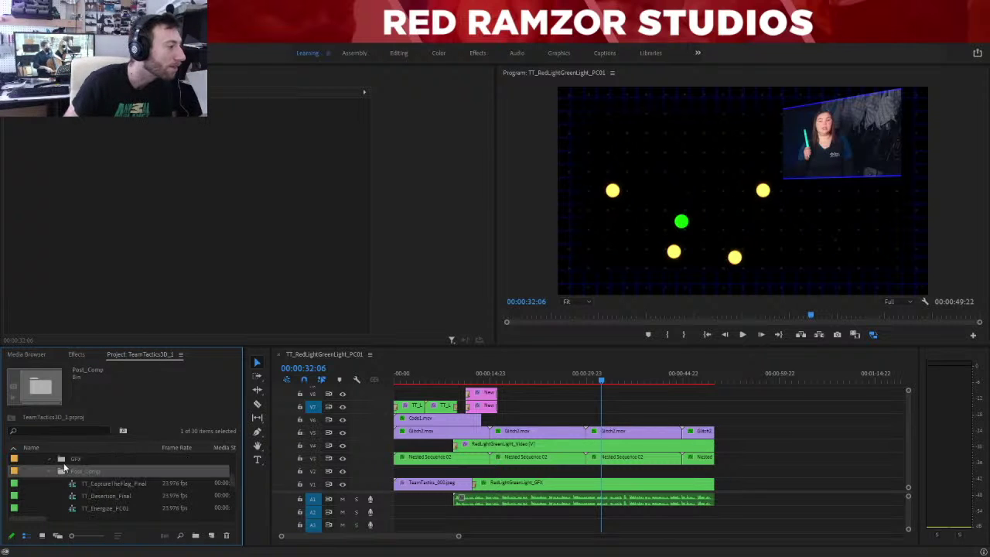
left_click(49, 471)
left_click(31, 484)
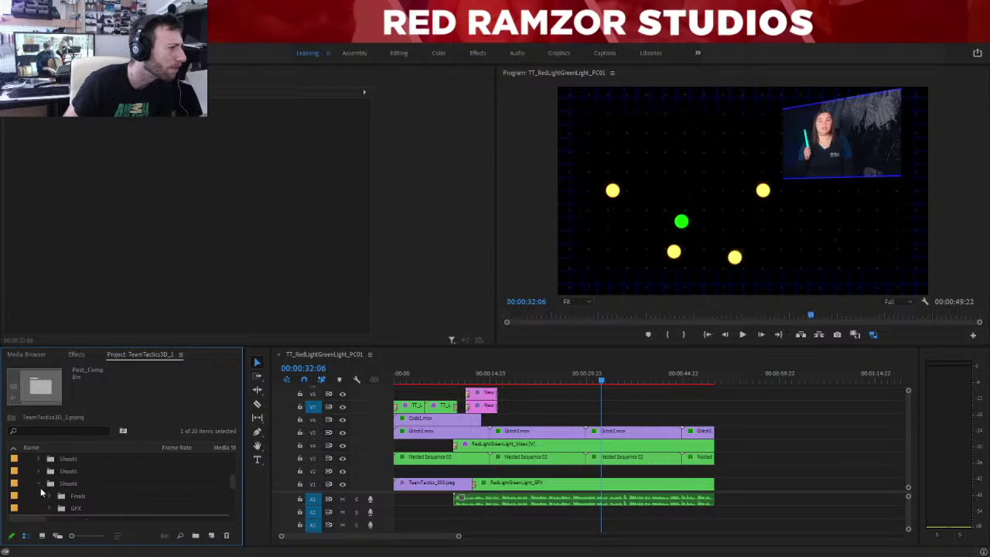
scroll(35, 487, "up", 1)
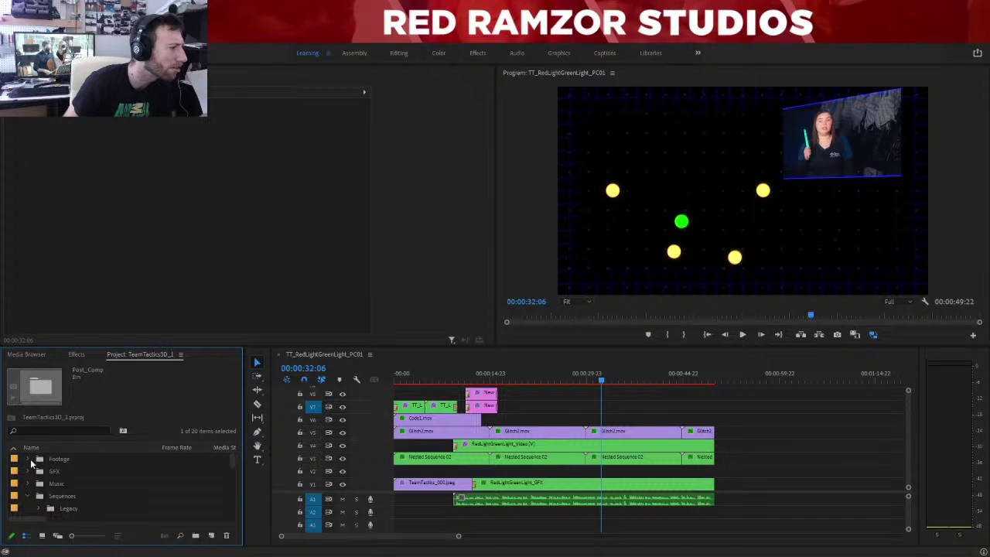
Expand the Footage bin, its Shoot6 bin and the Post_Comps bin inside it.
left_click(29, 462)
scroll(38, 473, "down", 1)
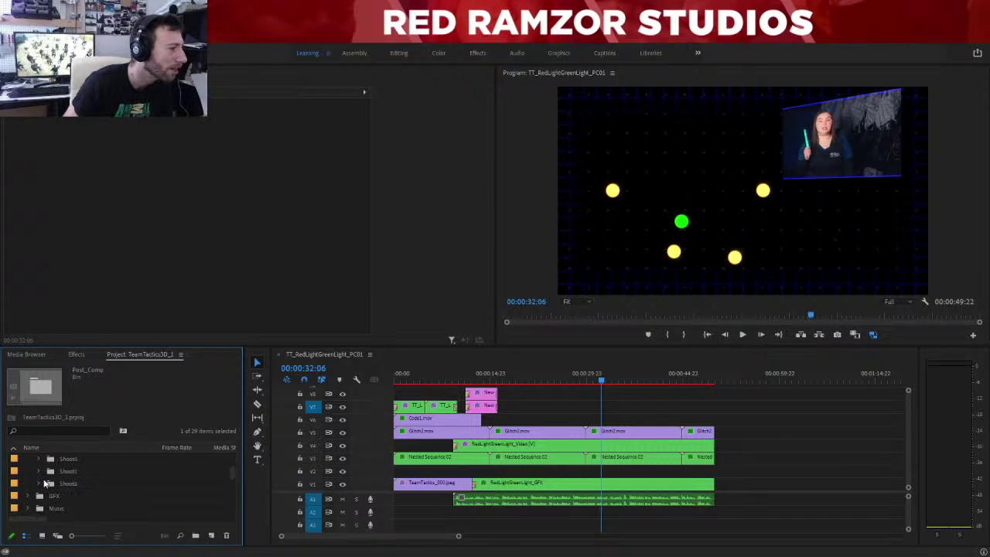
left_click(38, 483)
scroll(37, 484, "down", 3)
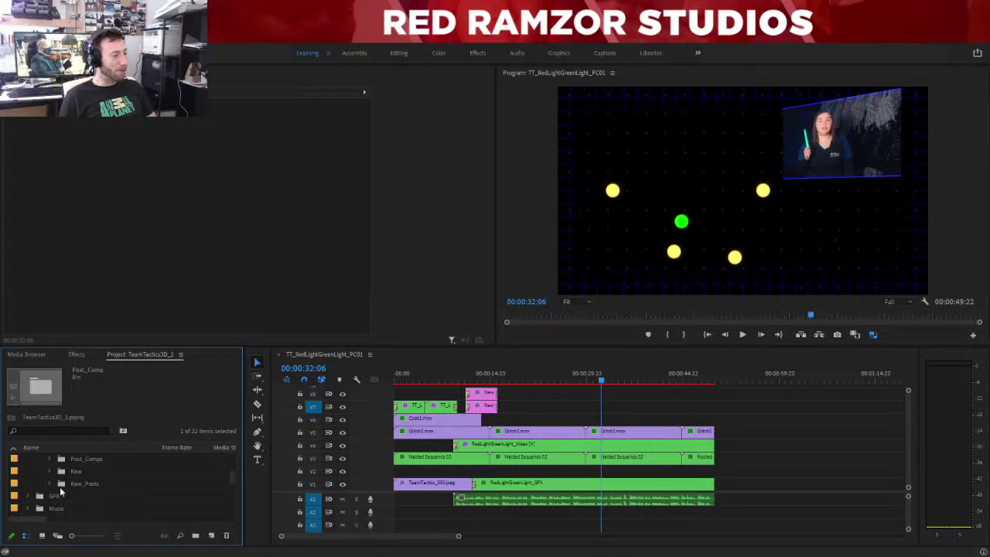
scroll(65, 499, "up", 1)
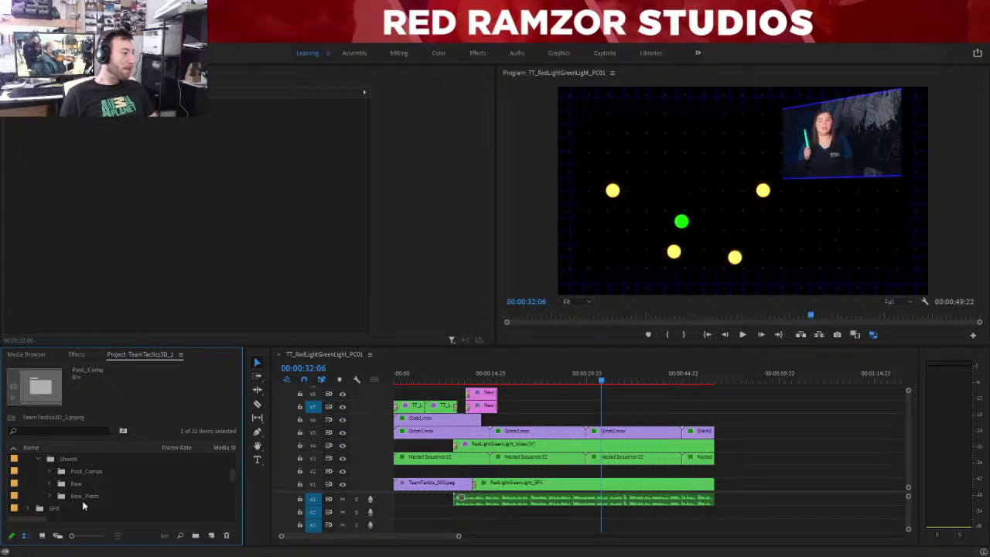
left_click(49, 471)
scroll(58, 476, "down", 1)
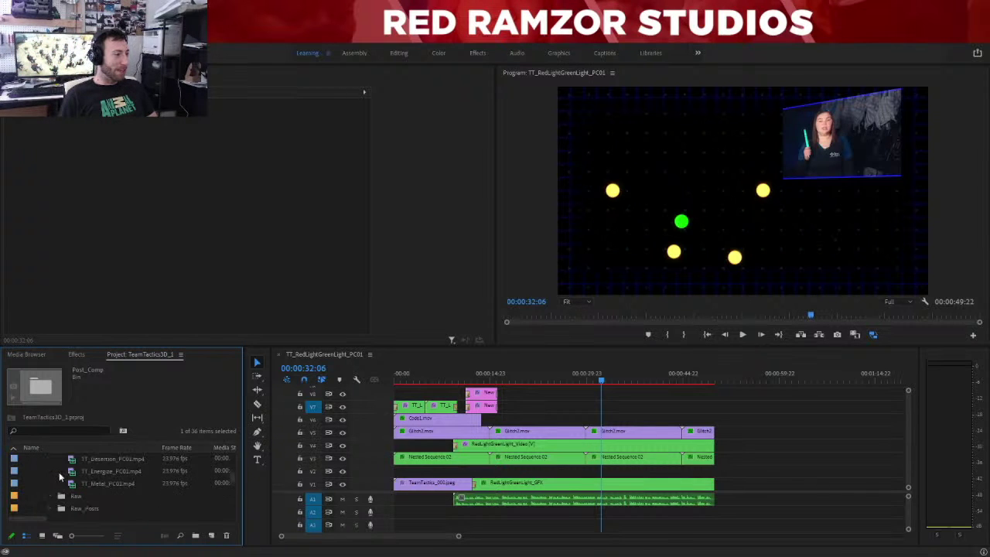
scroll(59, 472, "up", 3)
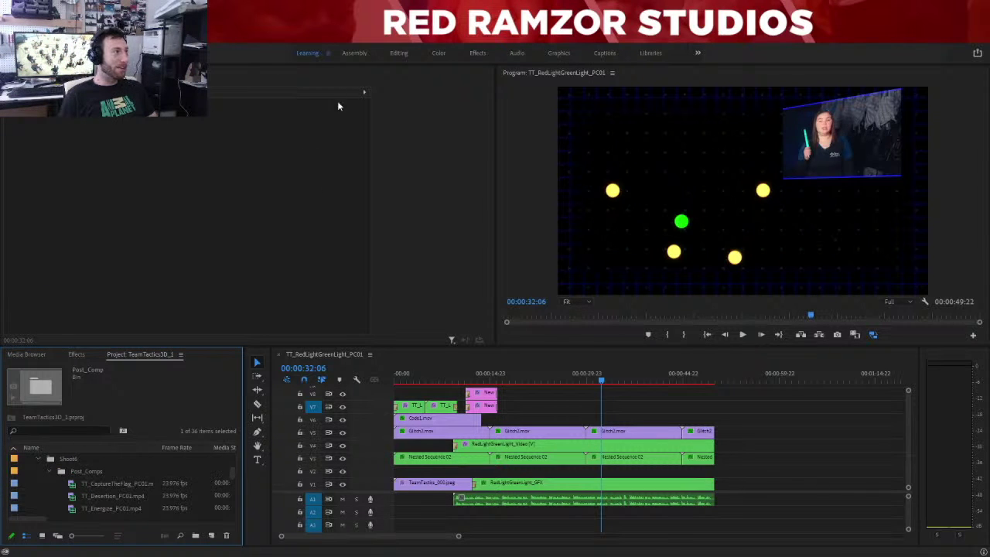
scroll(98, 505, "up", 4)
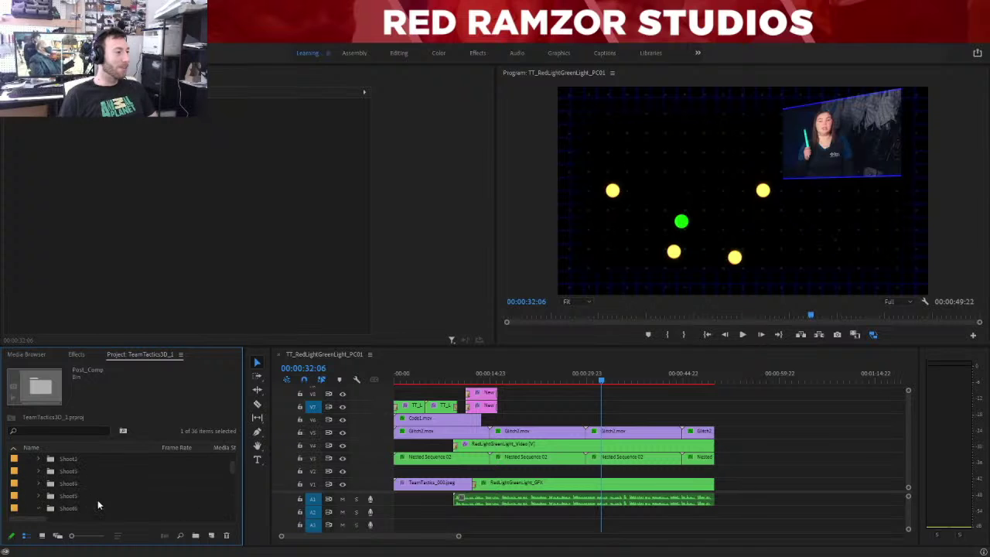
scroll(98, 500, "down", 1)
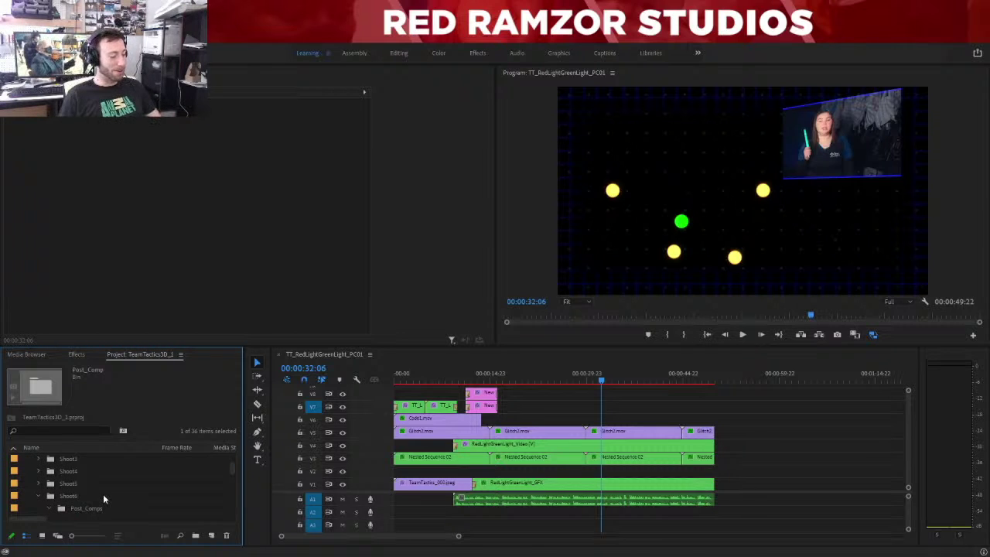
Enlarge the project view and examine the GFX bin and the Source and PreComp bins of the Shoot6 sequences.
key("grave")
scroll(85, 294, "up", 6)
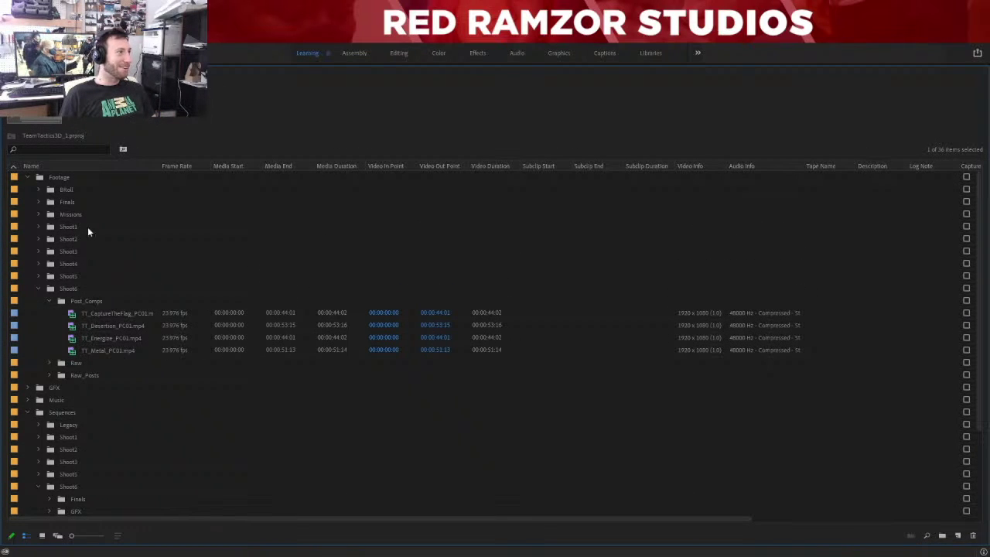
left_click(28, 388)
scroll(75, 362, "down", 8)
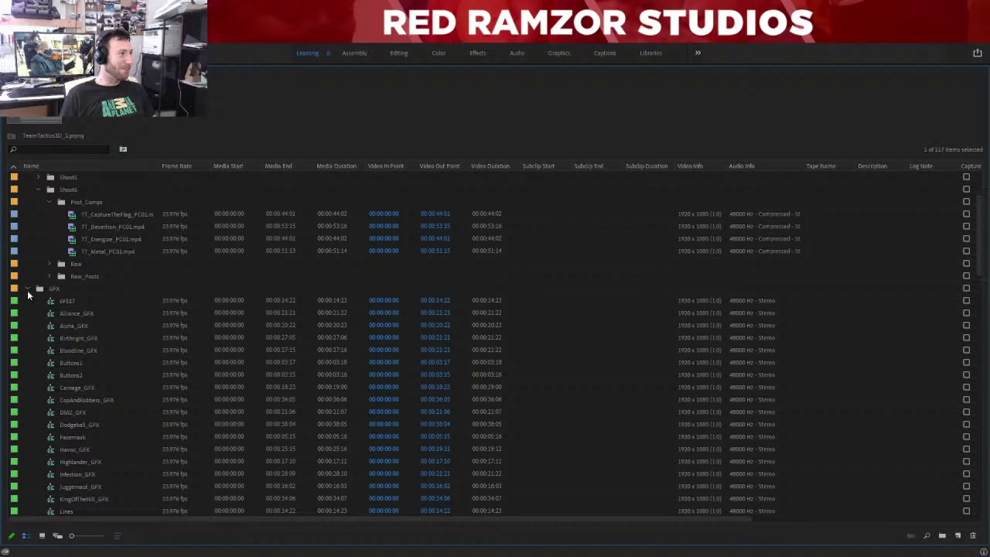
left_click(27, 288)
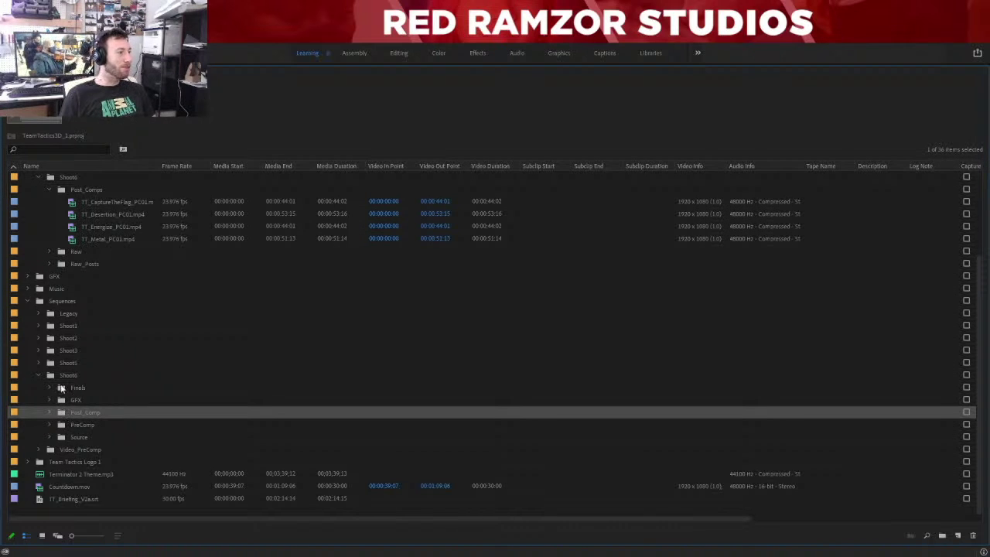
left_click(48, 438)
scroll(54, 439, "down", 2)
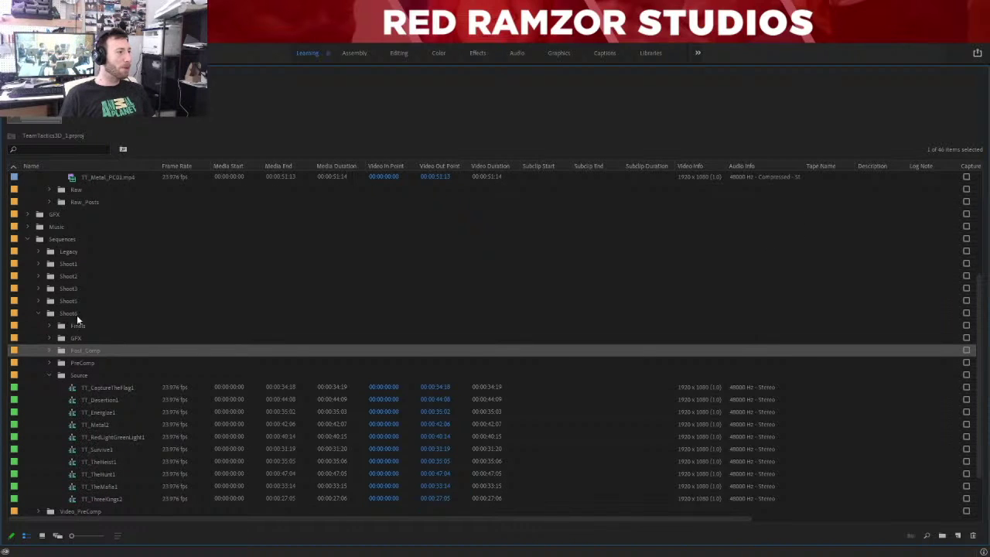
scroll(92, 418, "down", 1)
scroll(77, 410, "up", 1)
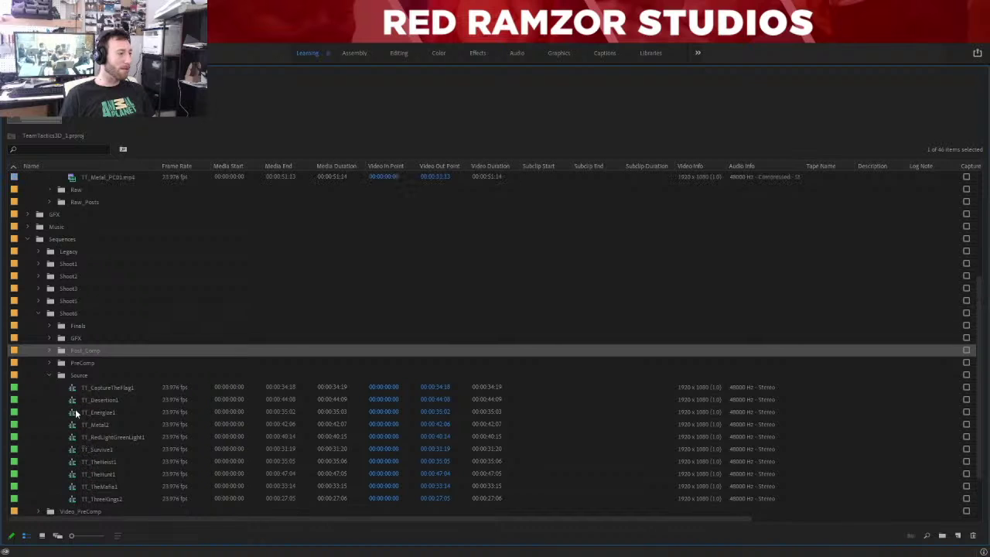
left_click(49, 375)
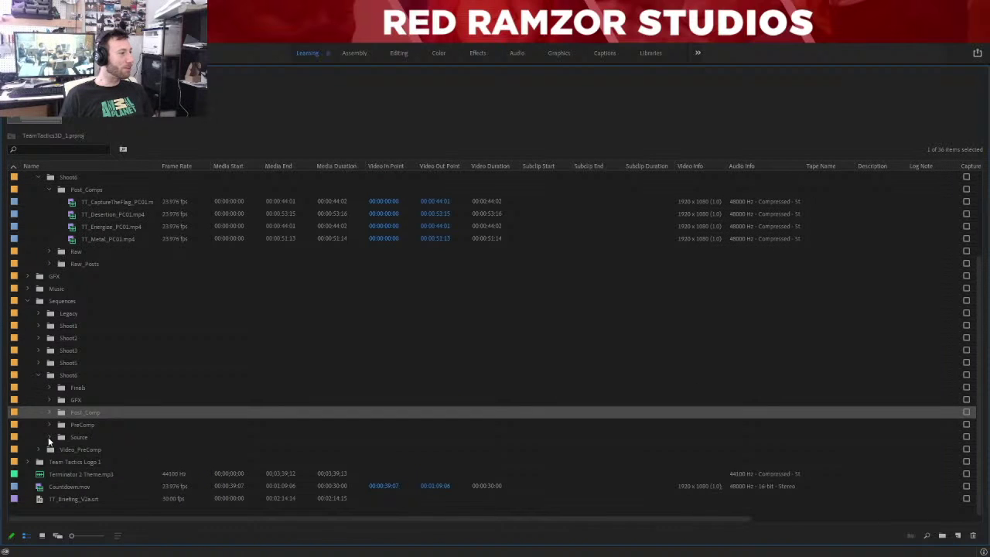
left_click(49, 424)
scroll(47, 423, "down", 2)
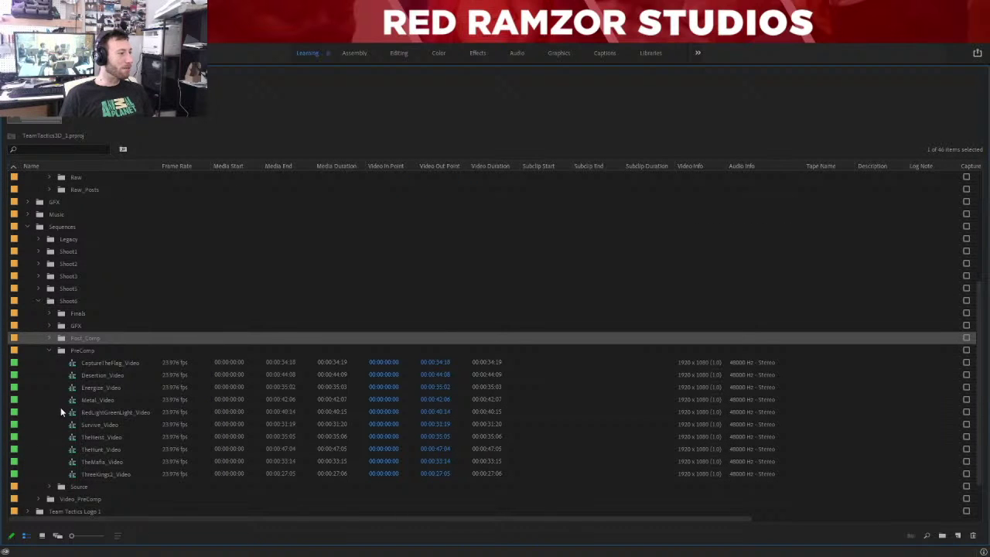
left_click(47, 363)
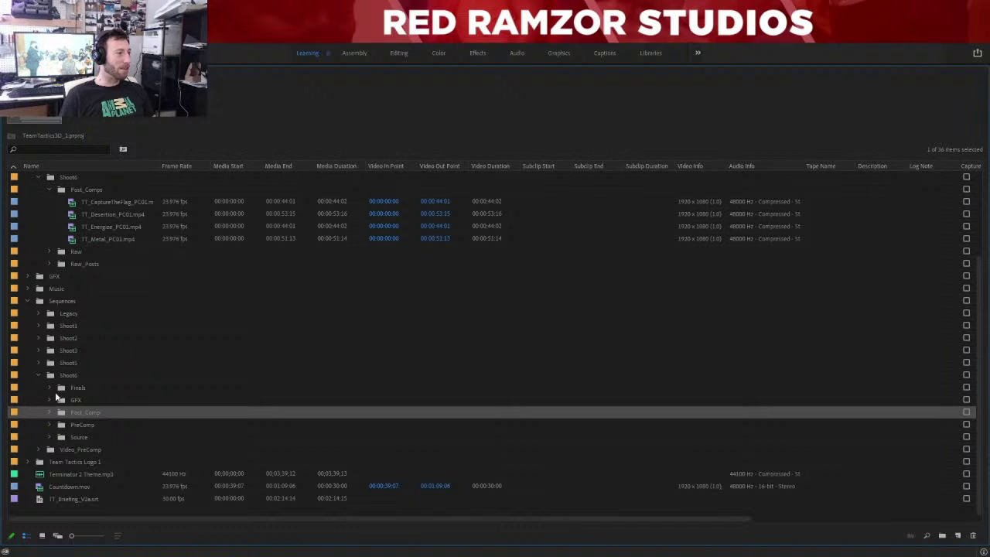
Import TT_RedLightGreenLight_PC01.mp4 into the Post_Comps bin of the Shoot6 footage.
scroll(51, 409, "up", 1)
scroll(51, 408, "up", 2)
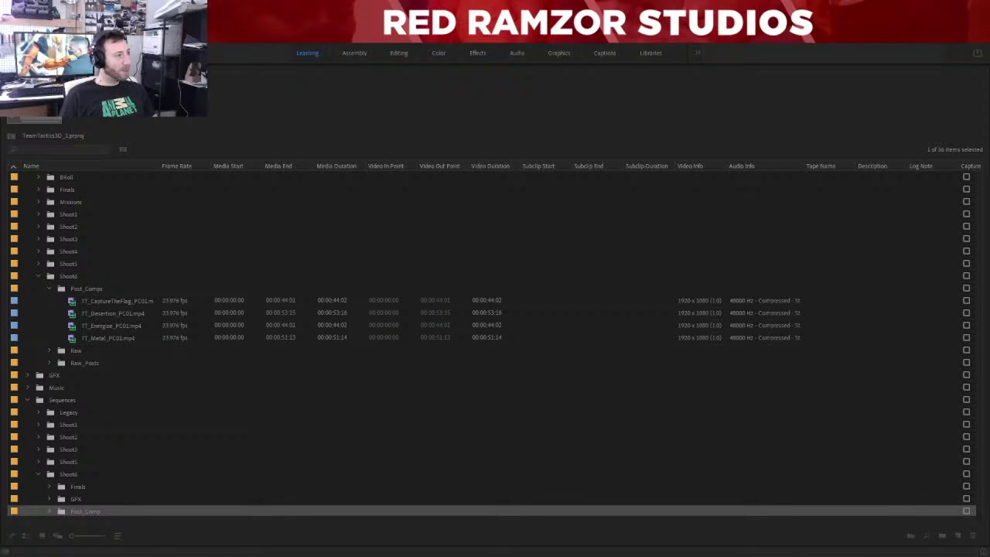
double_click(74, 353)
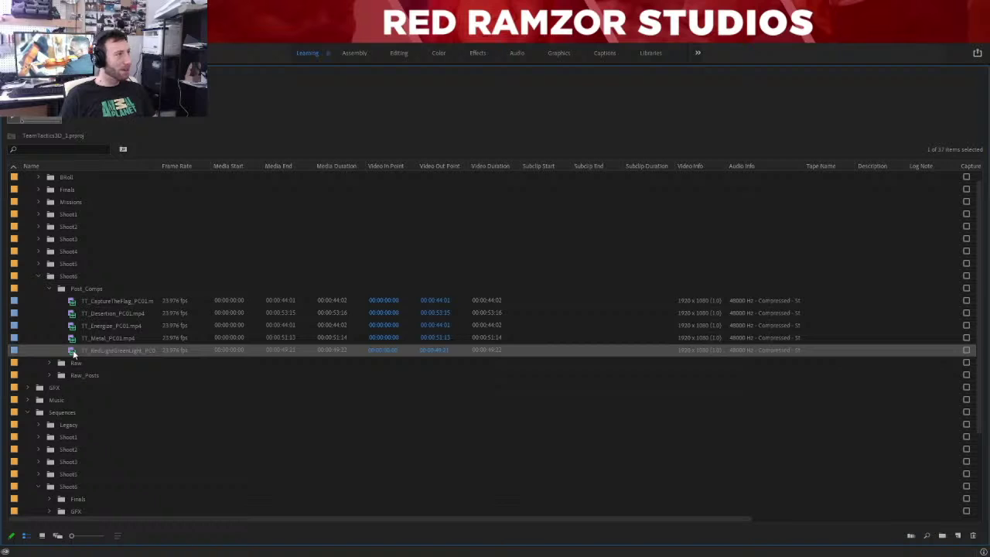
Expand the Finals bin of the Shoot6 sequences and duplicate the TT_Metal_Final_V1 sequence.
scroll(160, 348, "down", 3)
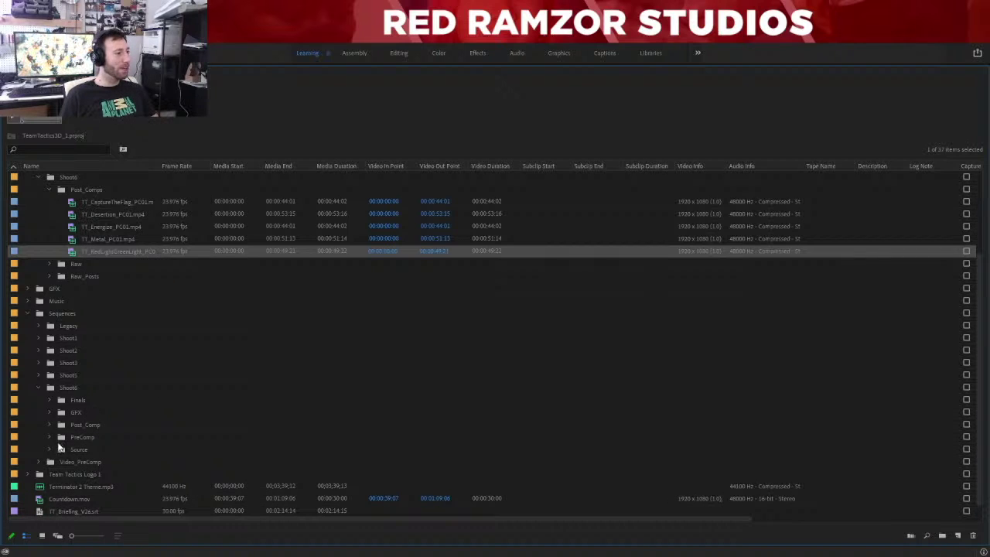
left_click(51, 400)
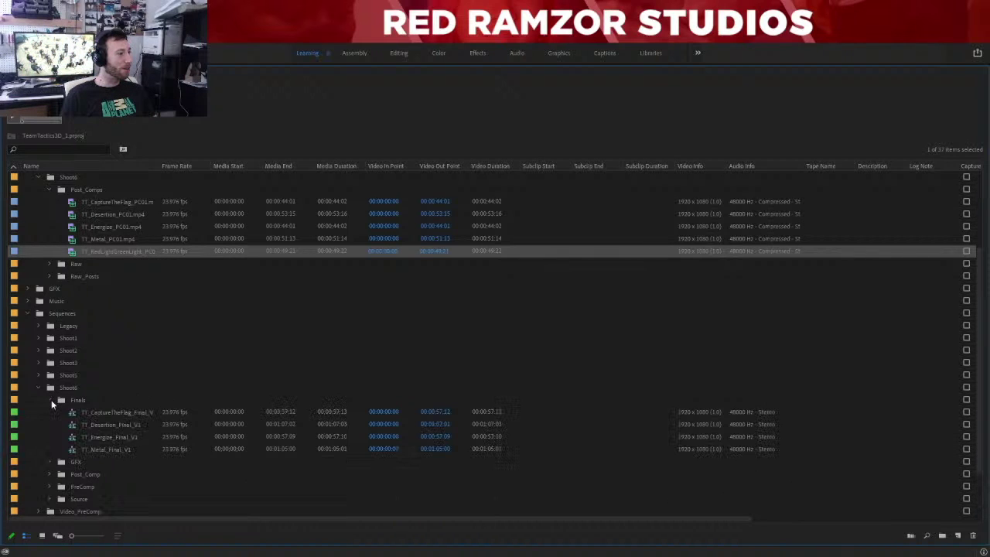
left_click(71, 450)
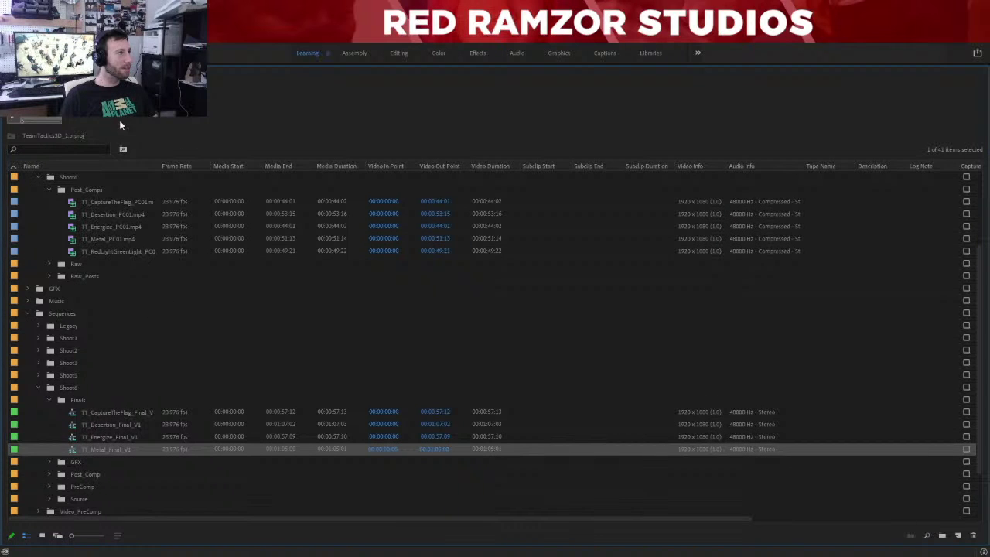
key("ctrl+shift+slash")
Rename the duplicated TT_Metal_Final_V1 sequence as TT_RedLightGreenLight_Final_V1.
left_click(130, 461)
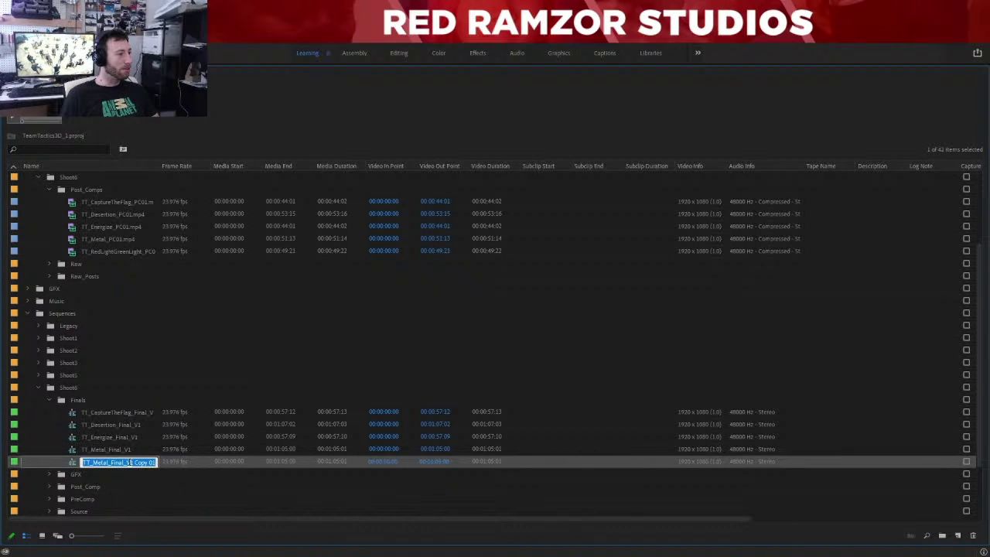
left_click(134, 462)
left_click_drag(134, 462, 190, 473)
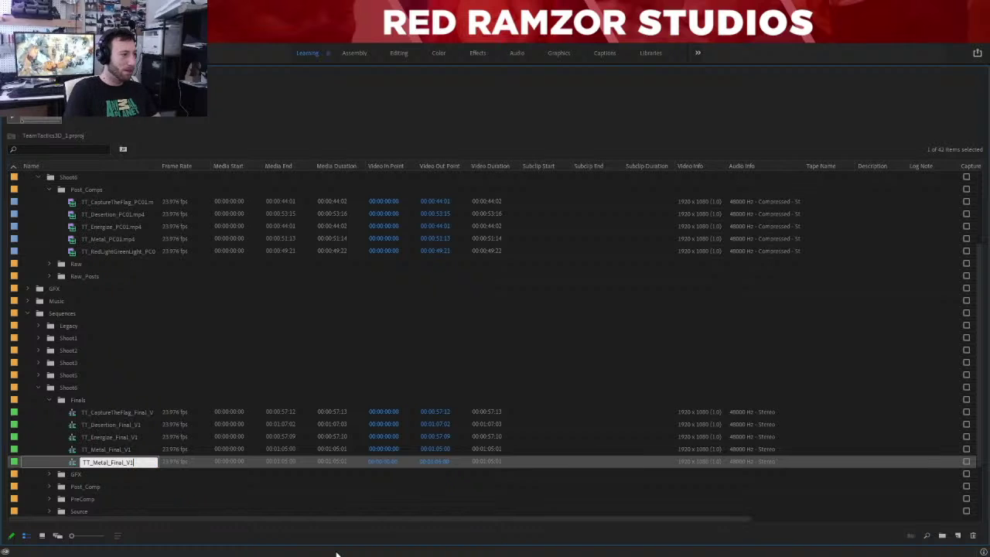
key("BackSpace")
key("Left")
key("Left")
key("Left")
key("Left")
key("Left")
key("Left")
key("Left")
key("Left")
key("Left")
key("BackSpace")
key("BackSpace")
key("BackSpace")
key("BackSpace")
key("BackSpace")
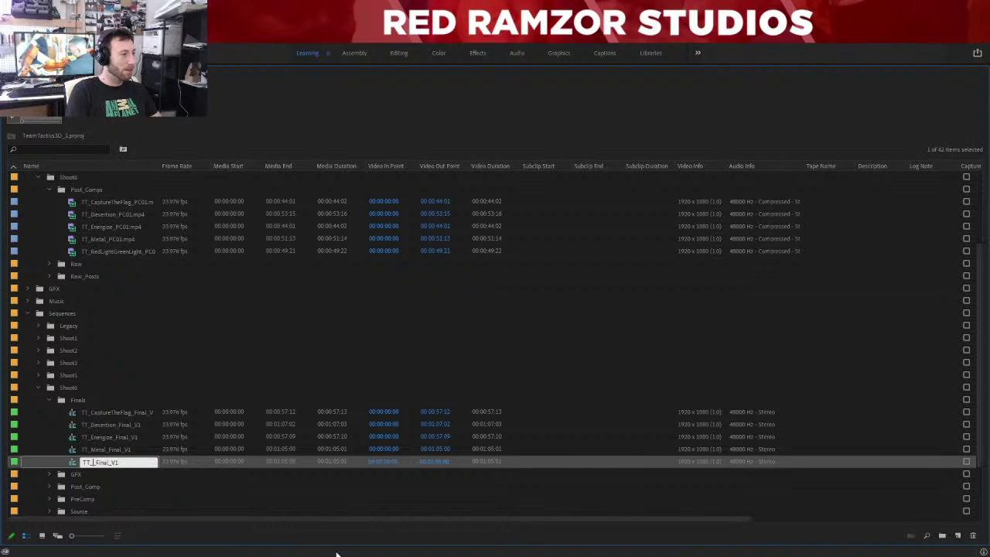
type("RedLight")
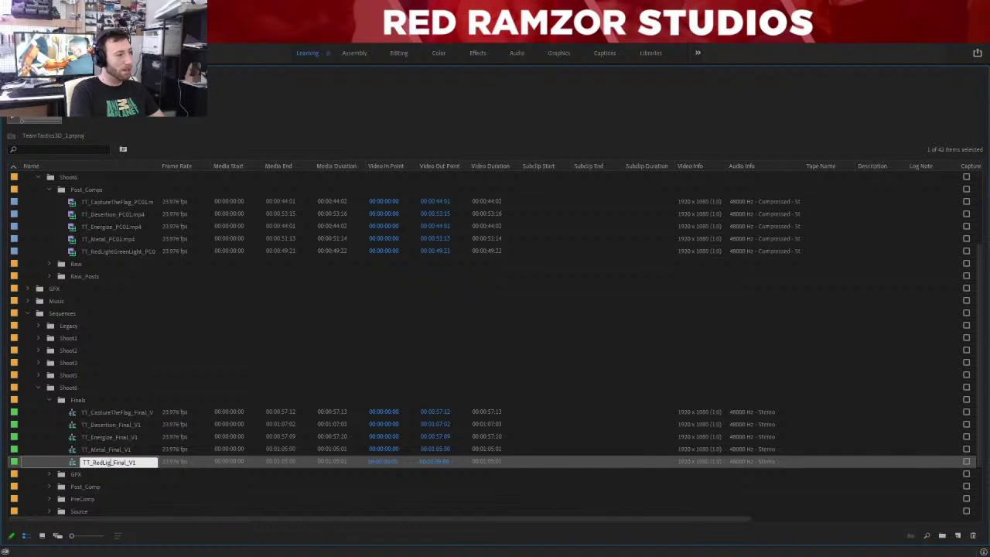
type("GreenLight")
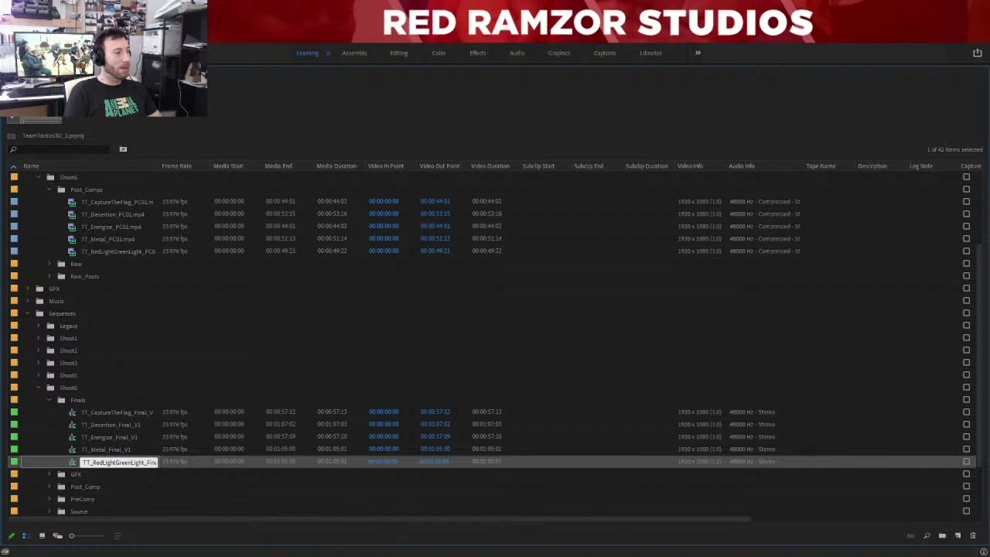
key("Tab")
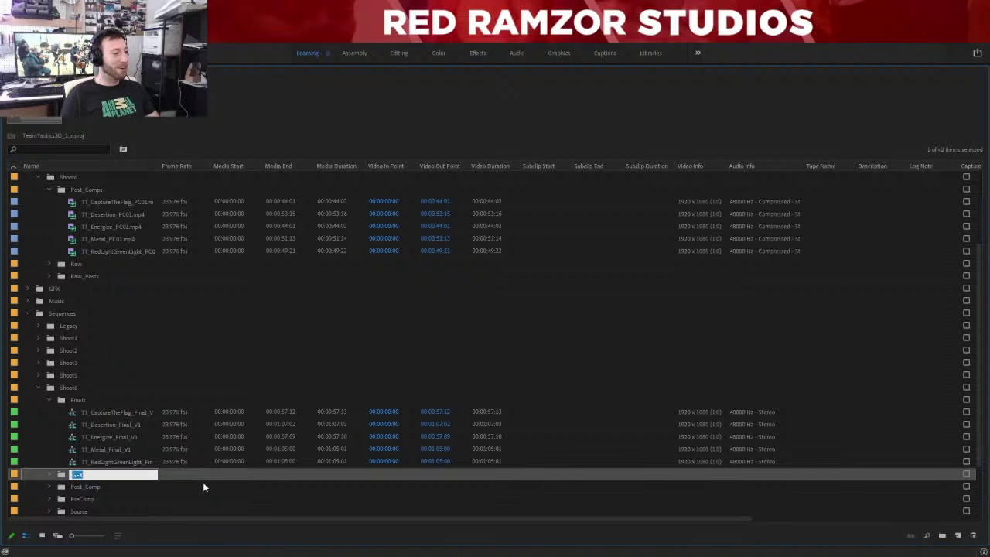
Open the TT_RedLightGreenLight_Final_V1 sequence and select the TT_RedLightGreenLight_PC01.mp4 clip in the Post_Comps bin.
double_click(72, 462)
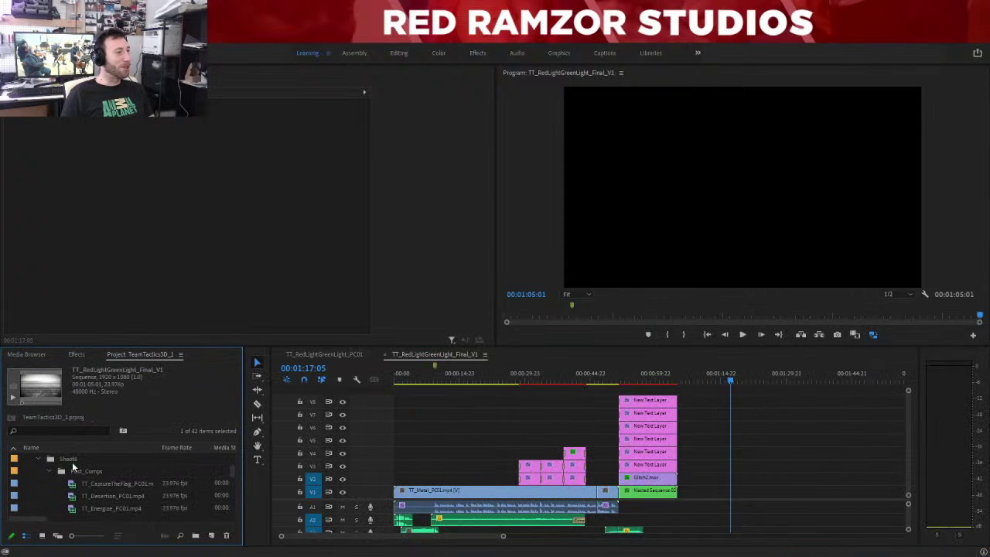
left_click(467, 441)
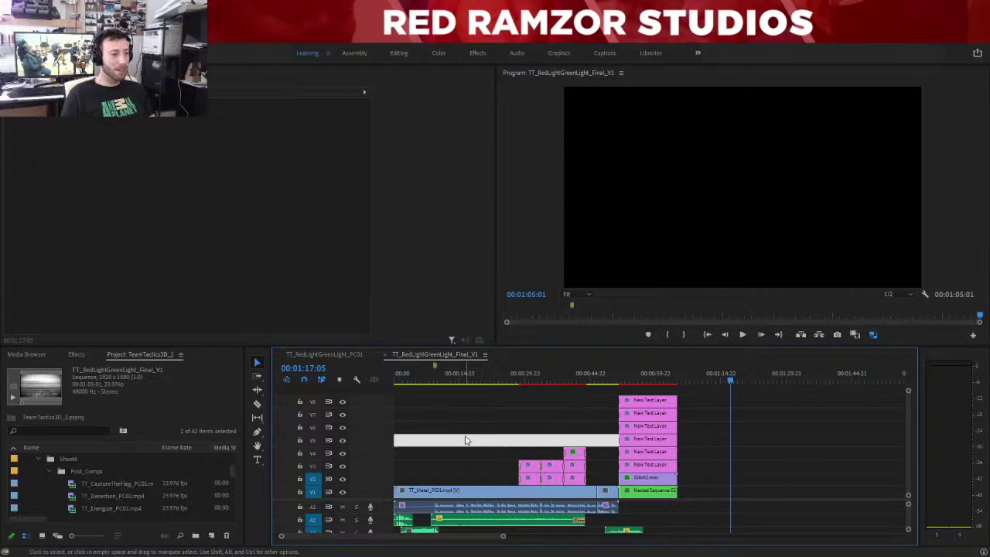
scroll(101, 472, "down", 3)
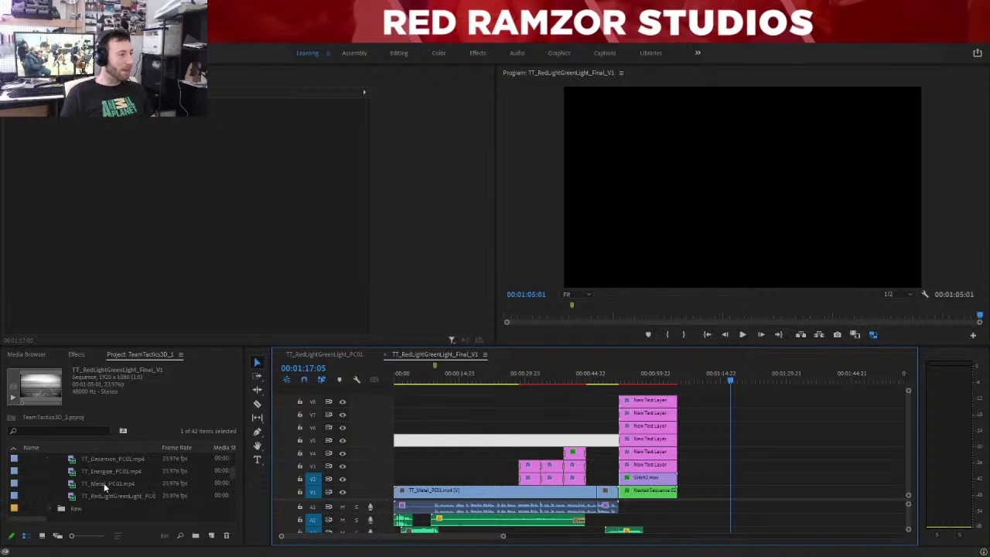
scroll(97, 488, "up", 2)
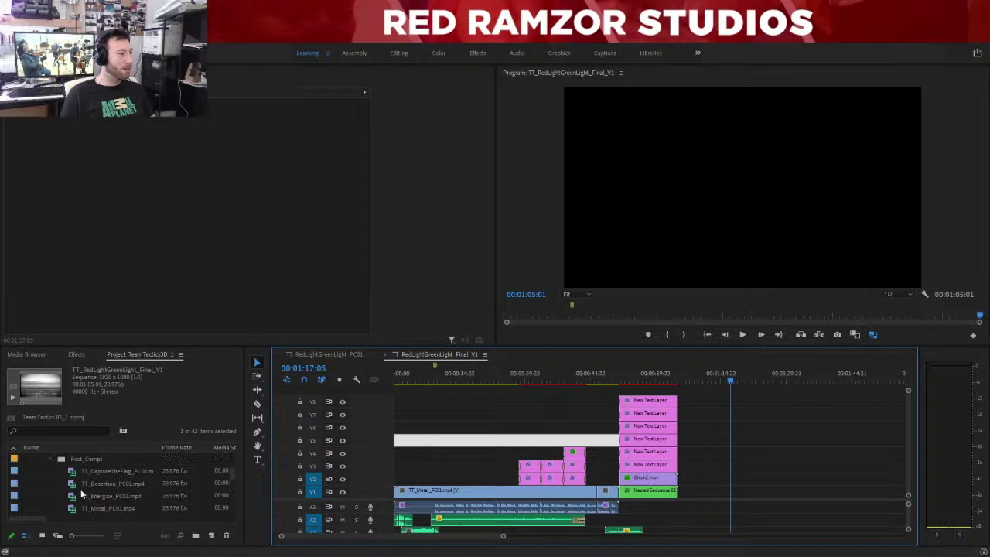
left_click(74, 509)
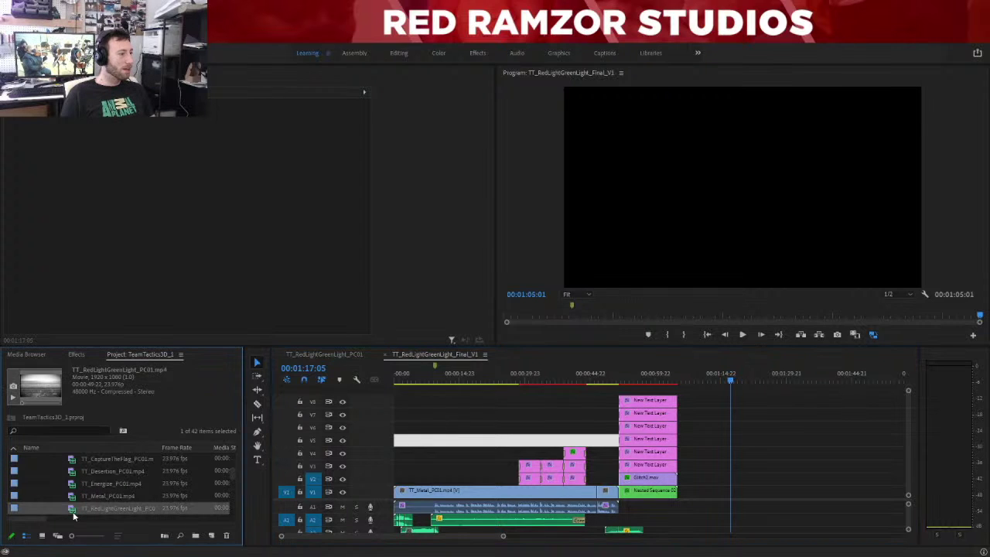
Delete the short second TT_Metal_PC01.mp4 segment at the end of V1, together with its audio on A1.
scroll(514, 467, "up", 1)
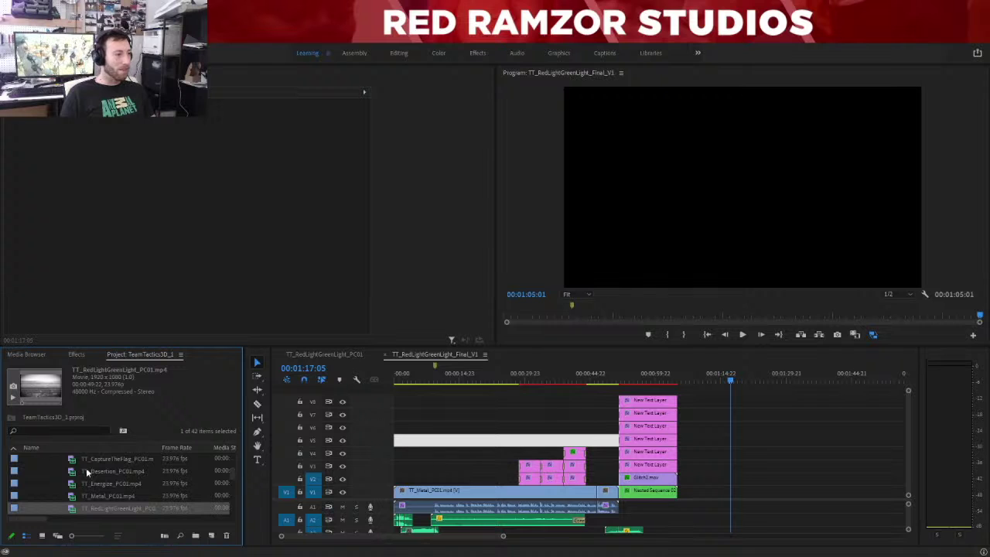
scroll(48, 451, "down", 1)
left_click(475, 498)
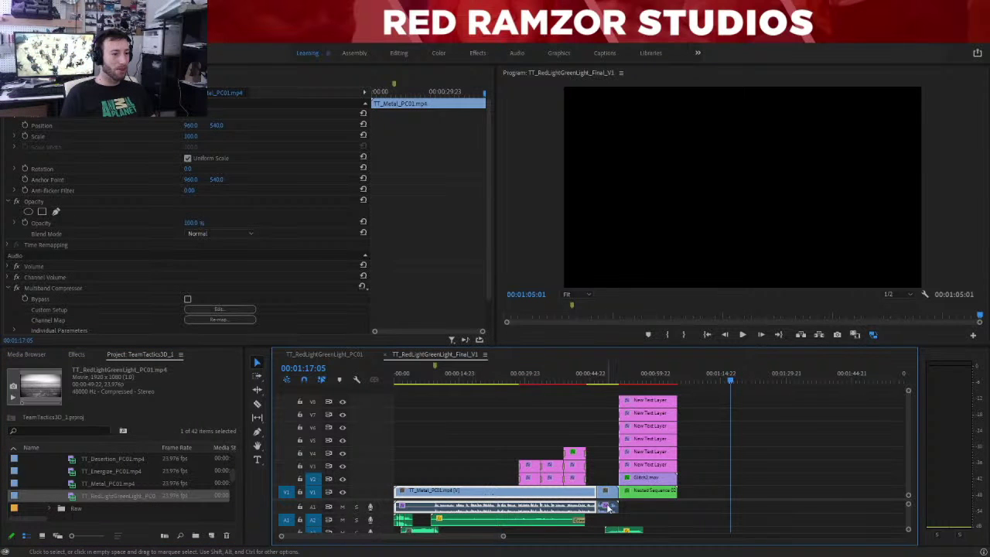
left_click(605, 378)
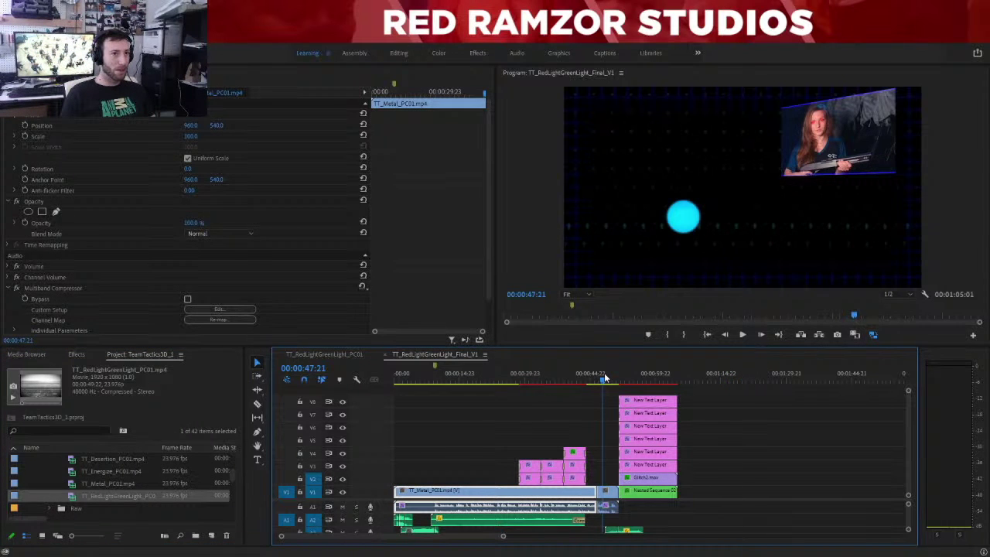
left_click_drag(605, 378, 598, 378)
left_click(608, 499)
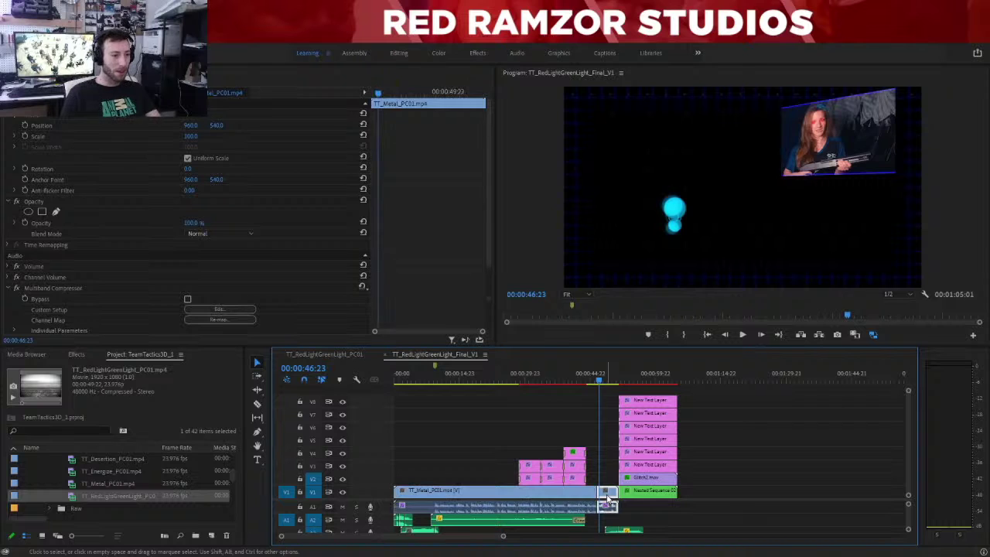
key("Delete")
left_click(570, 498)
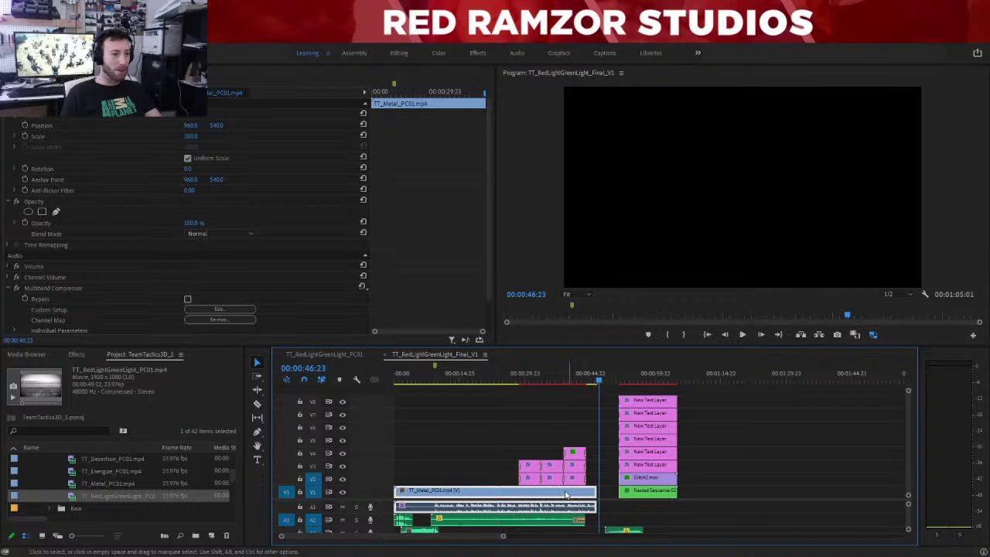
left_click(512, 482)
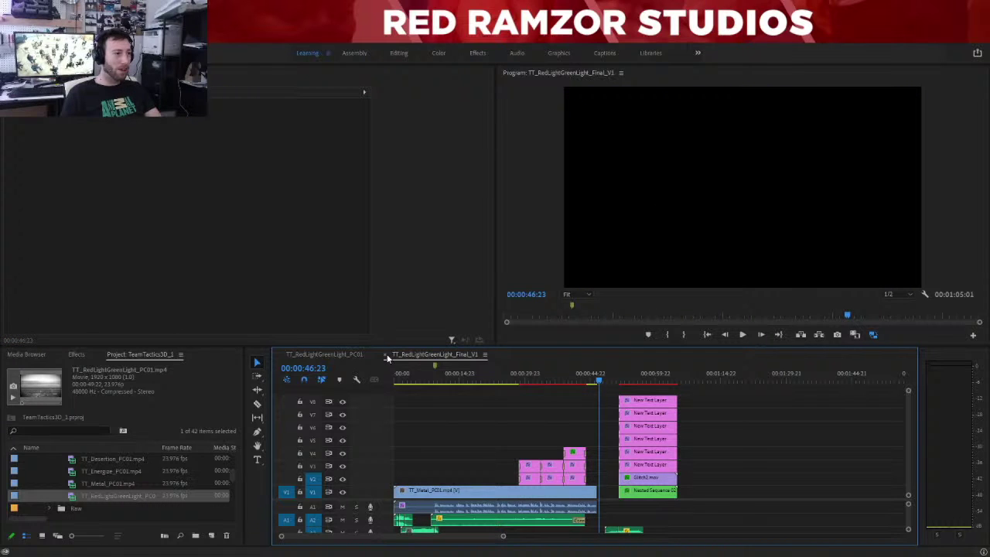
key("ctrl+z")
key("ctrl+shift+z")
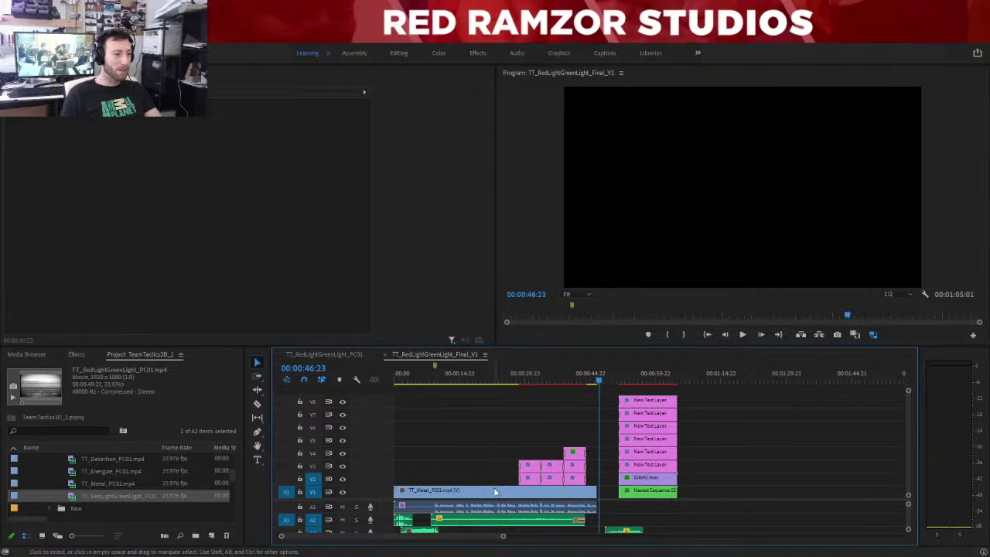
left_click(495, 492)
left_click(462, 448)
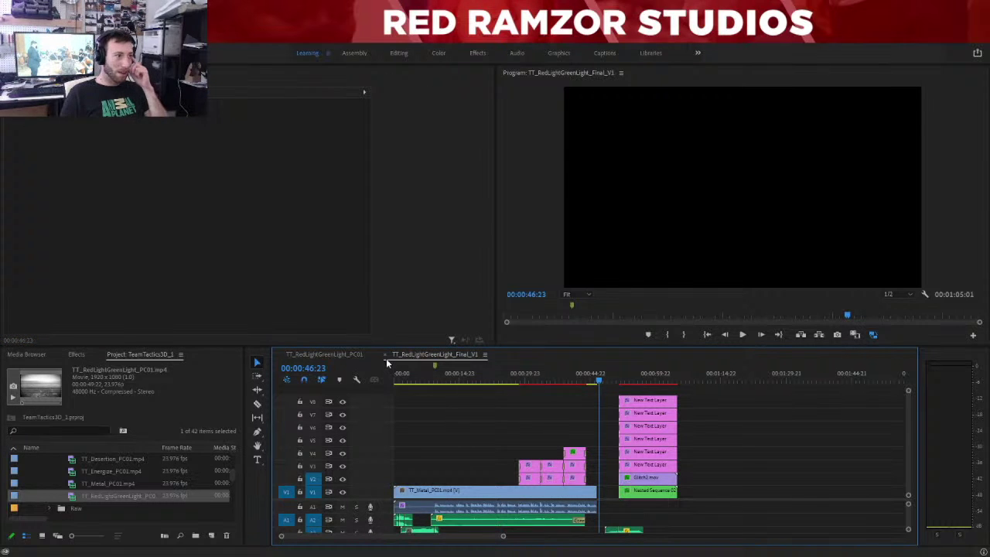
Close the TT_RedLightGreenLight_Final_V1 sequence and delete it from the project's Finals bin.
left_click(385, 354)
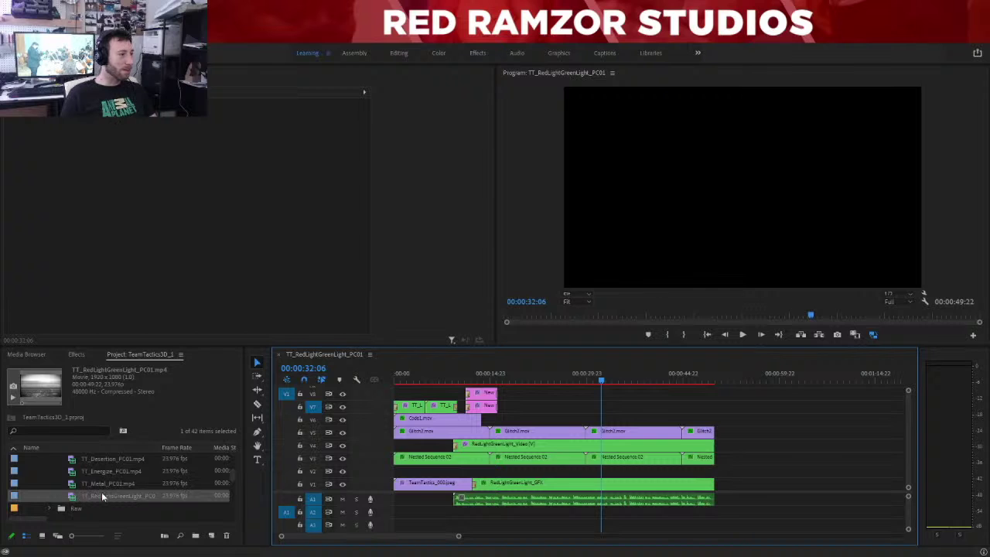
scroll(102, 492, "down", 5)
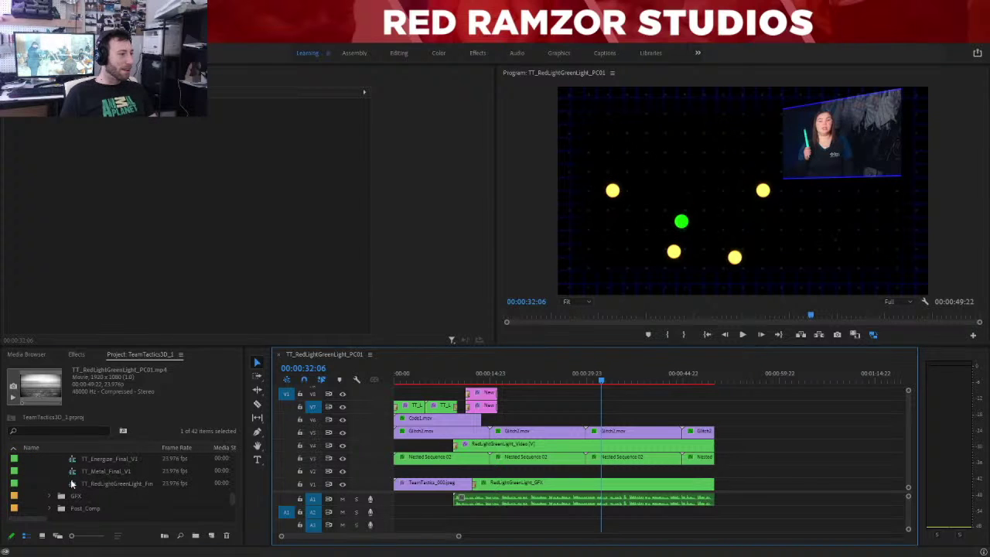
left_click(72, 484)
key("Delete")
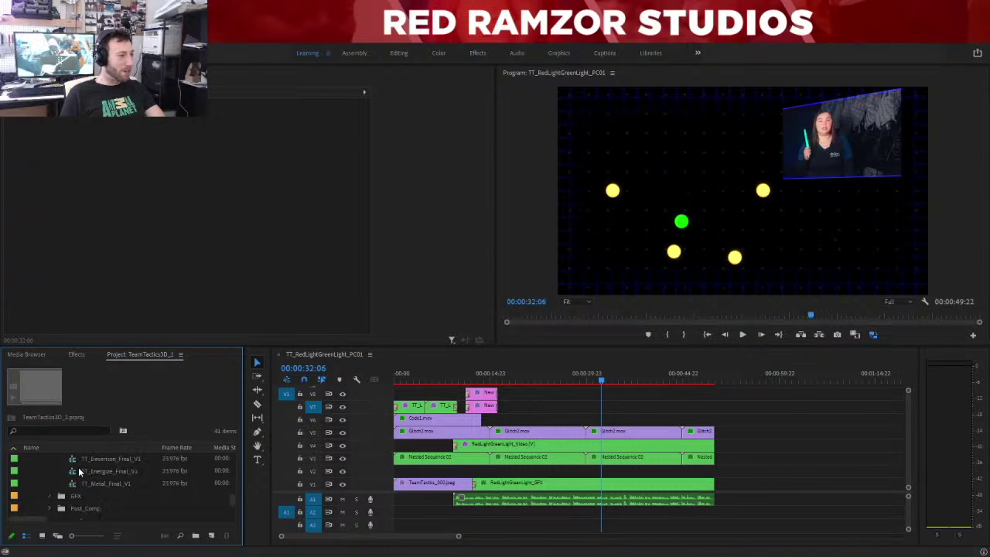
Duplicate the TT_Energize_Final_V1 sequence and rename the copy as TT_RedLightGreenLight_Final_V1.
left_click(79, 471)
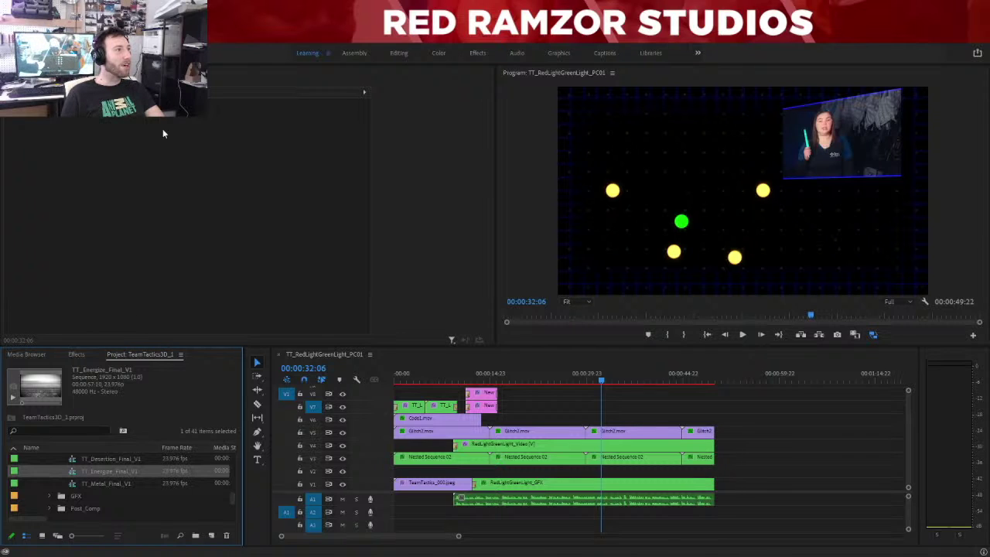
key("ctrl+shift+slash")
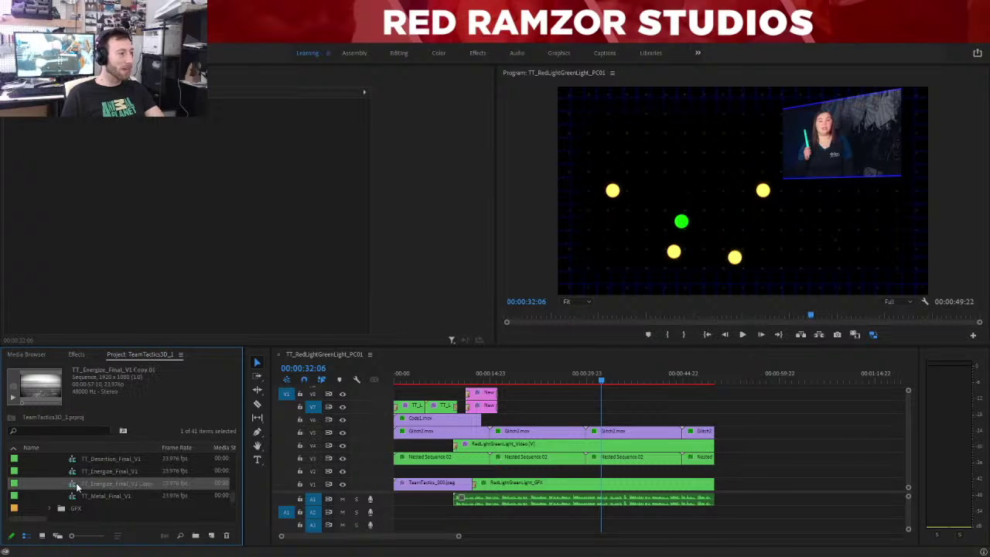
left_click(127, 484)
left_click(135, 485)
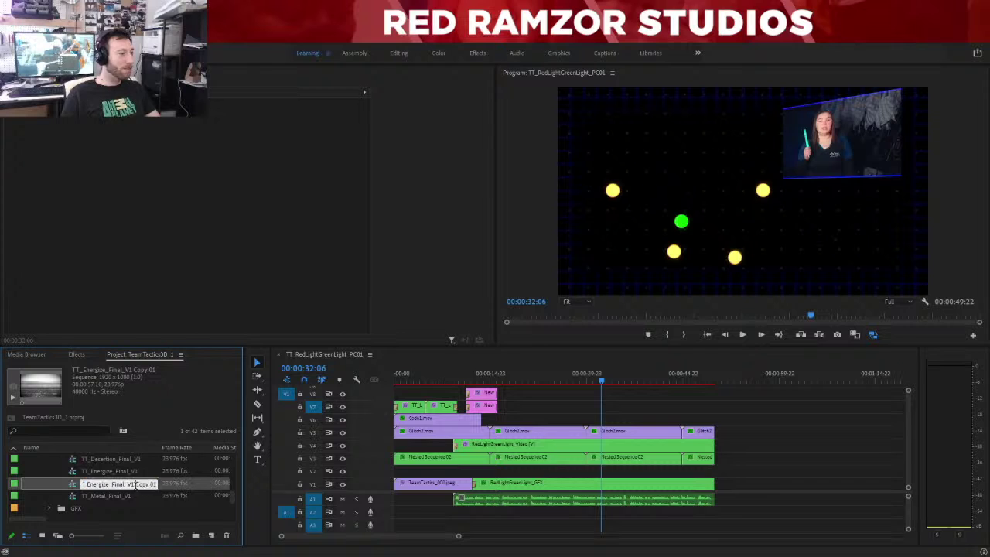
key("Delete")
key("Delete")
key("Delete")
key("Delete")
key("Delete")
key("Delete")
key("Delete")
key("Delete")
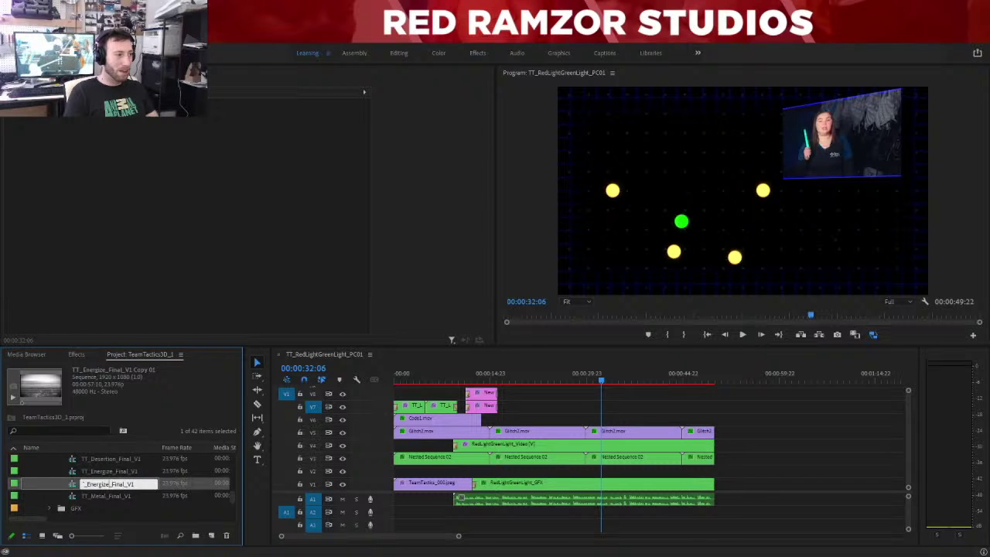
key("Left")
key("Left")
key("Left")
key("Left")
key("Left")
key("Left")
key("Left")
key("Left")
key("Left")
key("BackSpace")
key("BackSpace")
key("BackSpace")
key("BackSpace")
key("BackSpace")
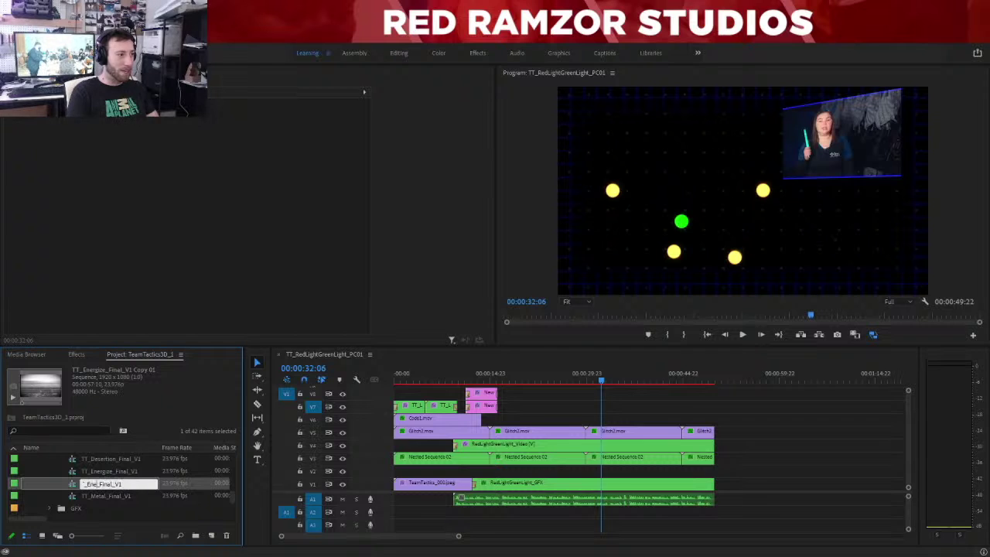
key("BackSpace")
key("BackSpace")
key("BackSpace")
type("Red")
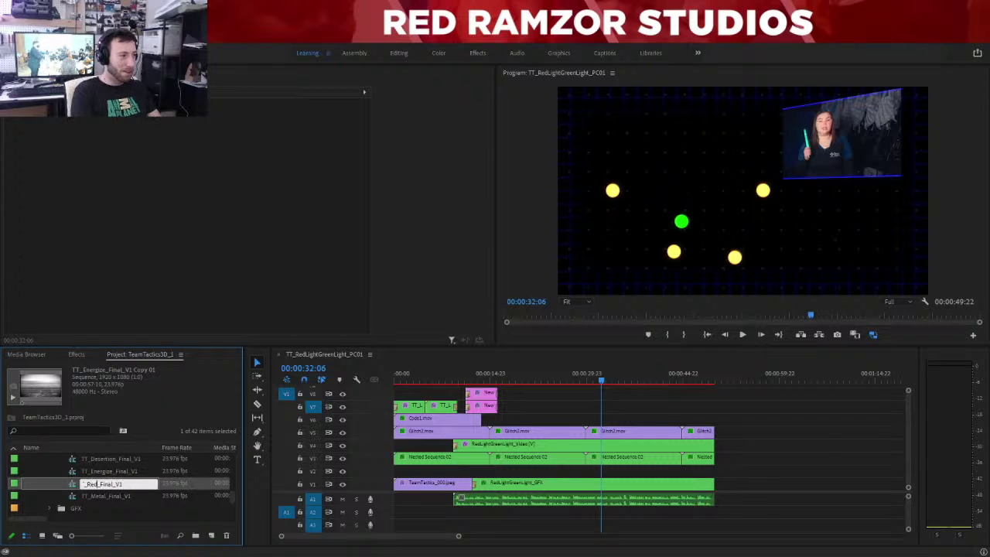
type("Light")
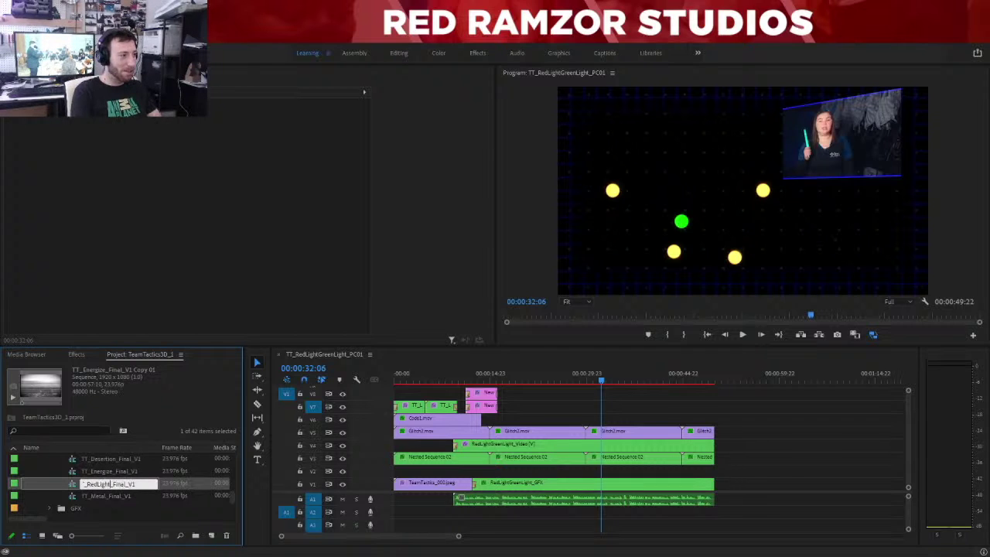
type("GreenLight")
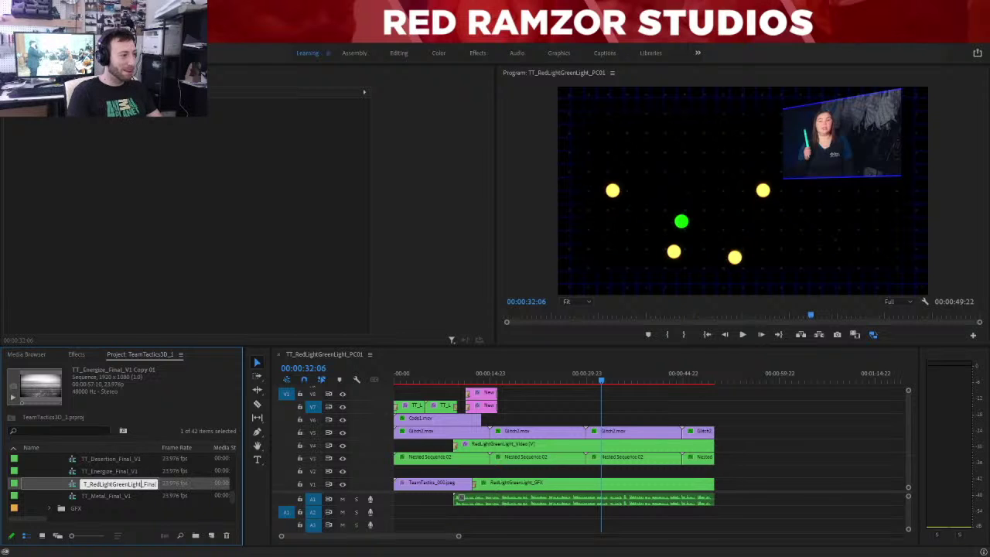
key("Tab")
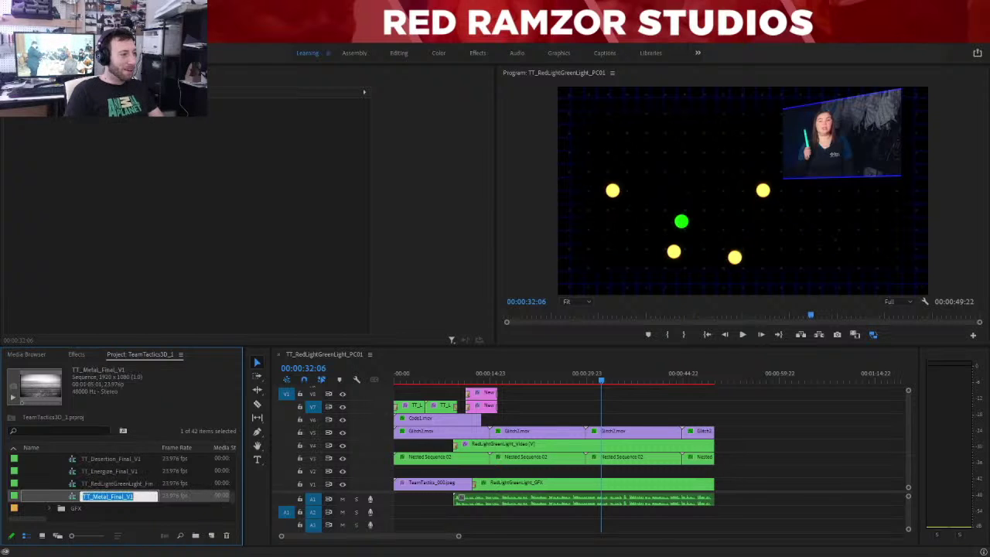
Open the new TT_RedLightGreenLight_Final_V1 sequence with its whole length in view in the timeline.
double_click(72, 485)
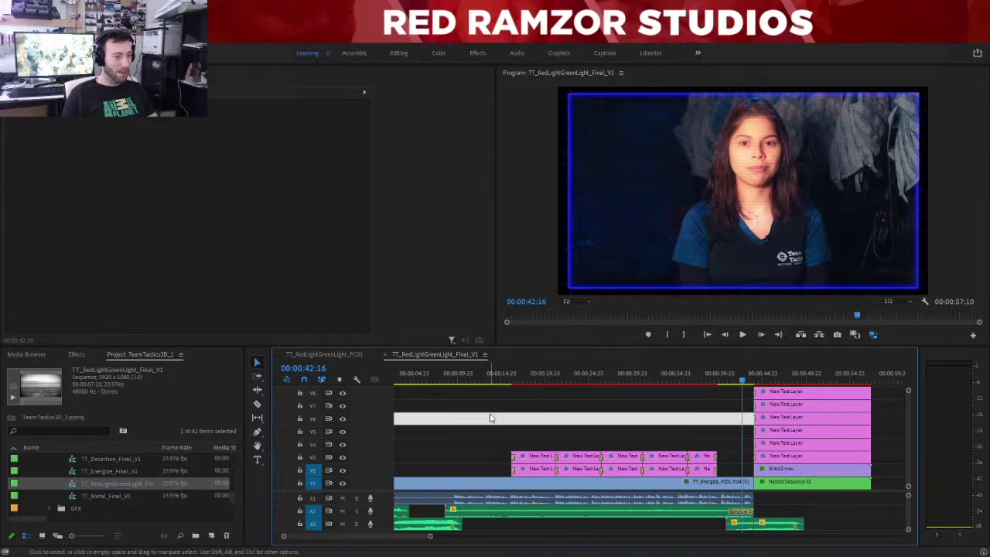
key("minus")
key("minus")
key("minus")
key("minus")
Replace the TT_Energize_PC01.mp4 clip on V1 with TT_RedLightGreenLight_PC01.mp4 from the Post_Comps bin, keeping the clip's effects.
left_click(433, 482)
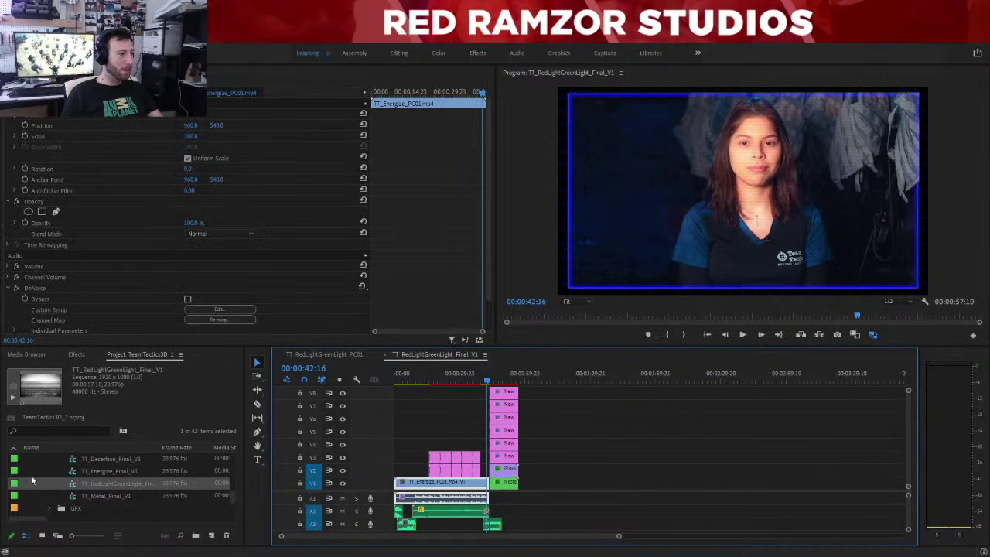
scroll(89, 474, "up", 4)
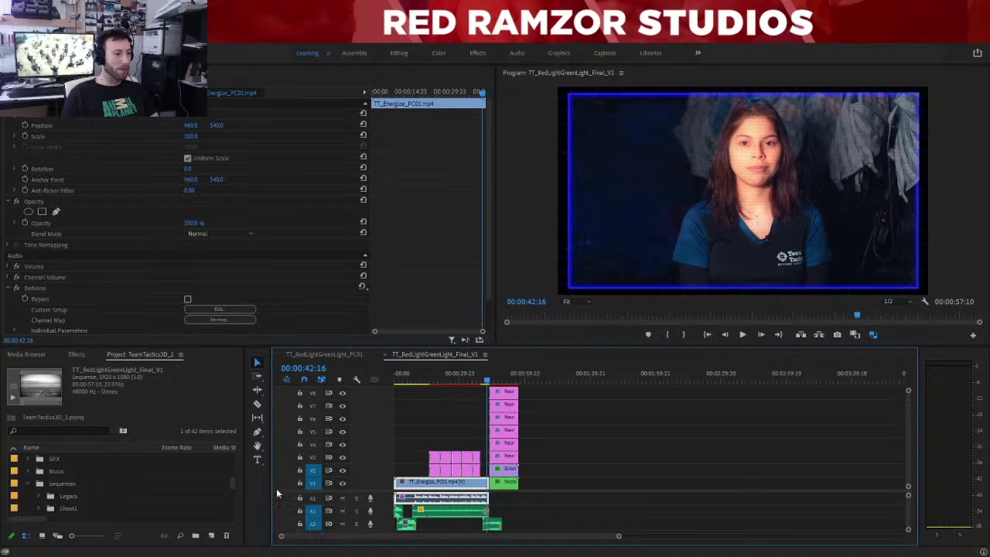
left_click(155, 482)
scroll(114, 477, "down", 5)
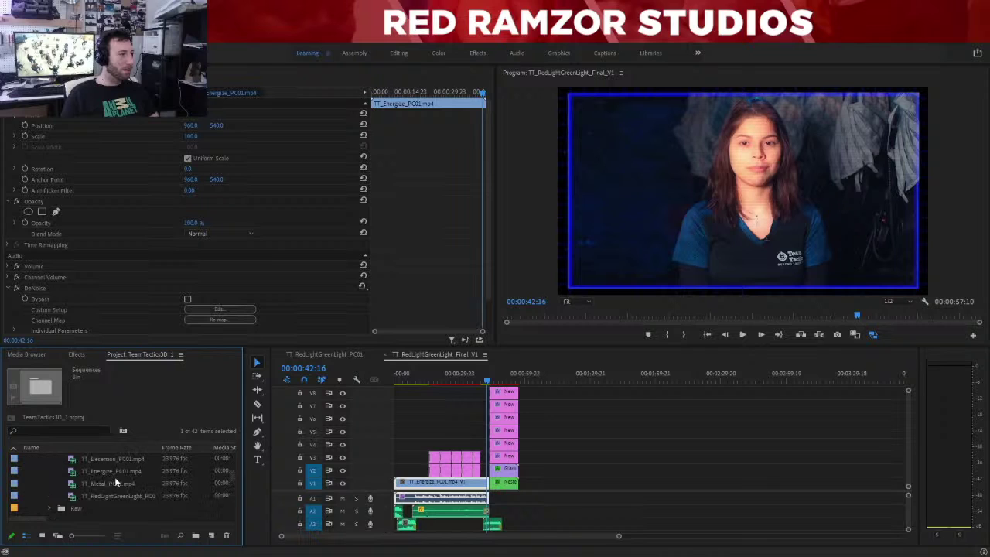
left_click(75, 484)
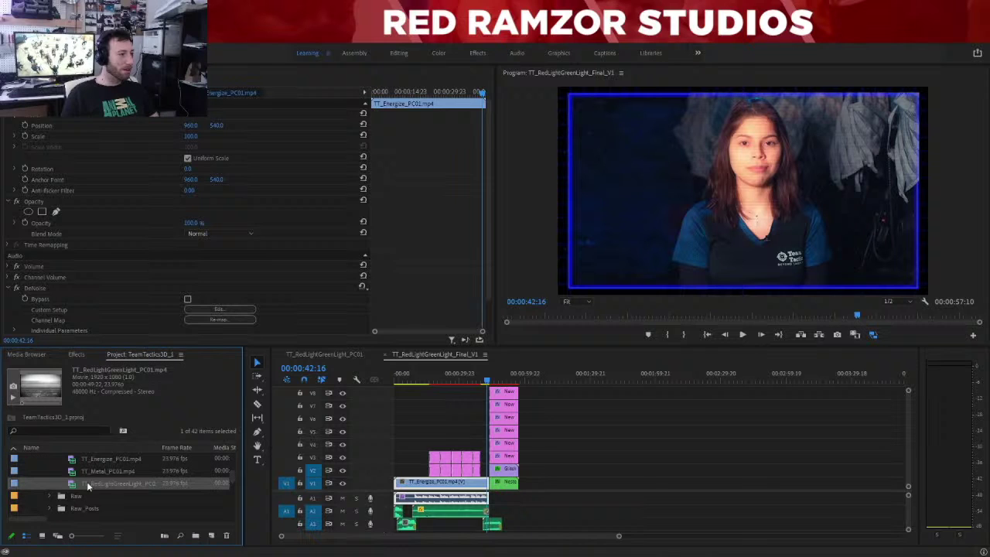
left_click(448, 482)
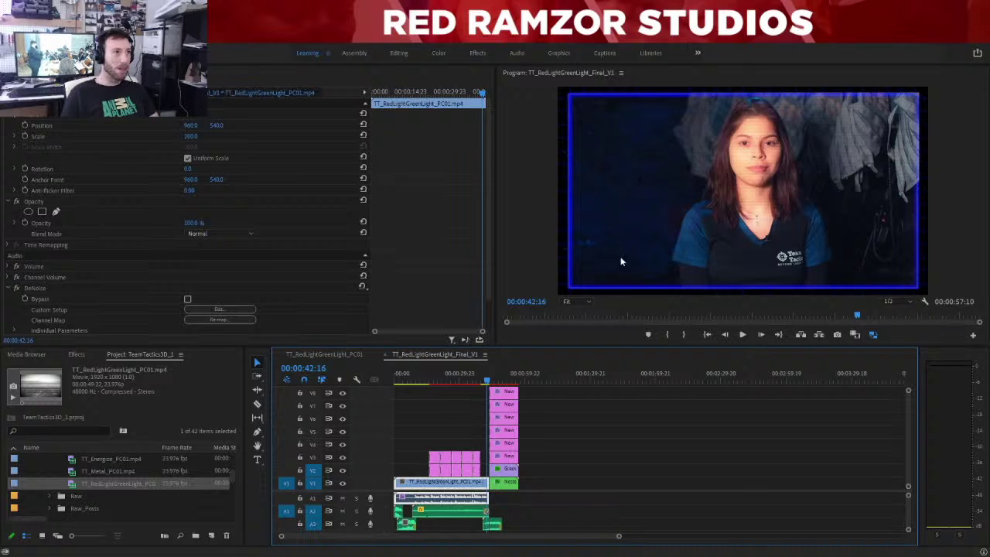
Move the closing stack of text layers, glitch and nested sequence later, and extend the end of the TT_RedLightGreenLight_PC01.mp4 clip.
left_click(559, 485)
left_click_drag(530, 462, 567, 398)
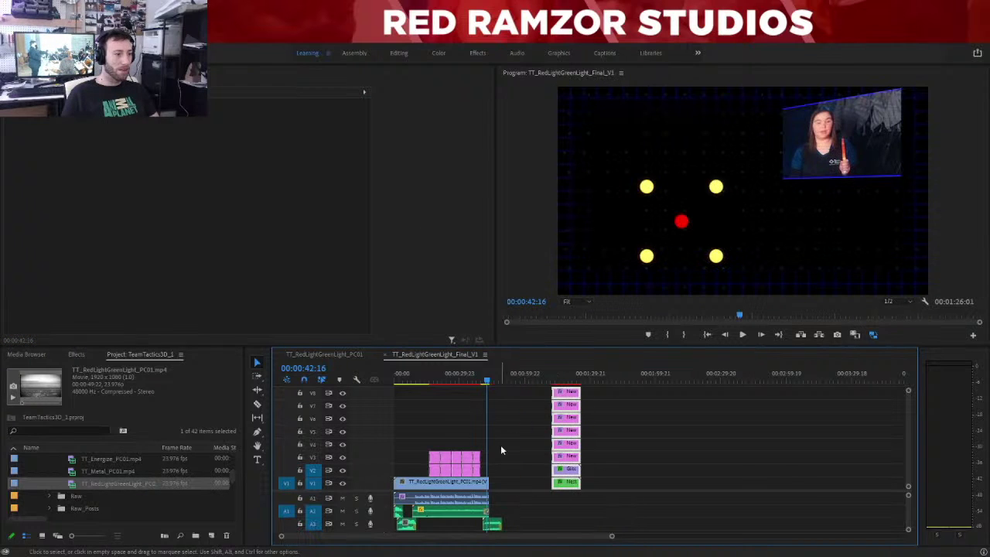
left_click_drag(533, 489, 537, 488)
Review the end of the TT_RedLightGreenLight_PC01.mp4 clip and close the gap between it and the closing text stack.
left_click(495, 382)
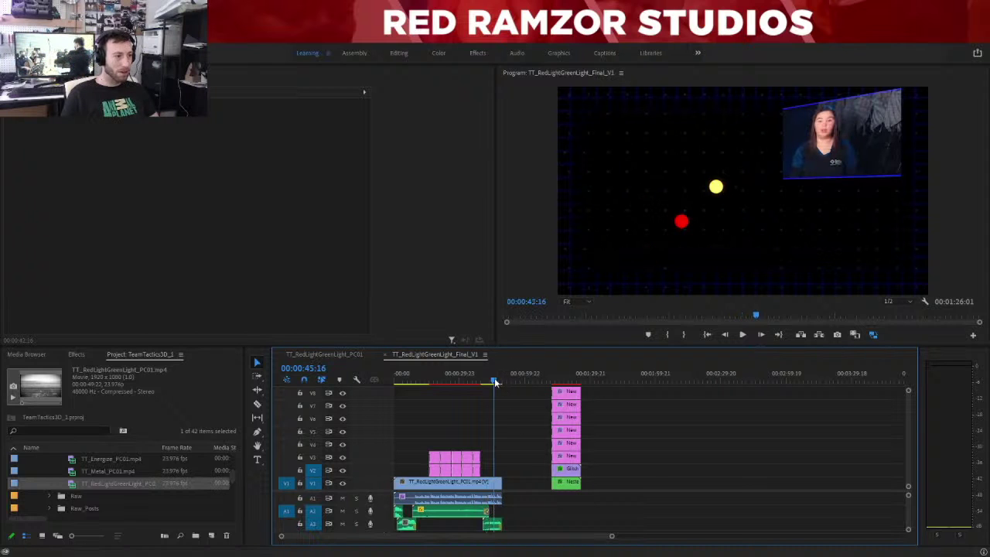
key("equal")
left_click(717, 446)
mouse_move(667, 382)
left_mouse_down()
mouse_move(685, 386)
mouse_move(661, 388)
left_mouse_up()
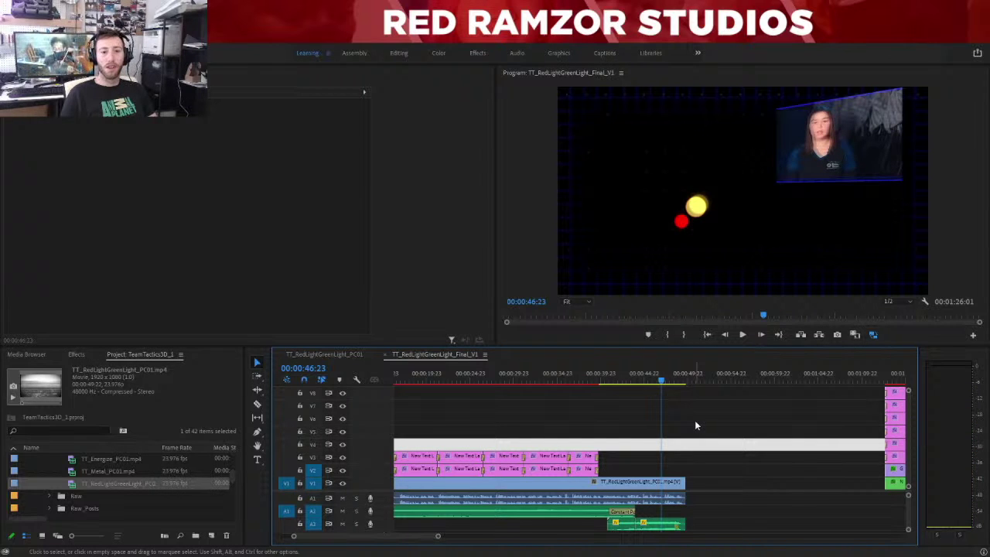
left_click(716, 482)
key("Delete")
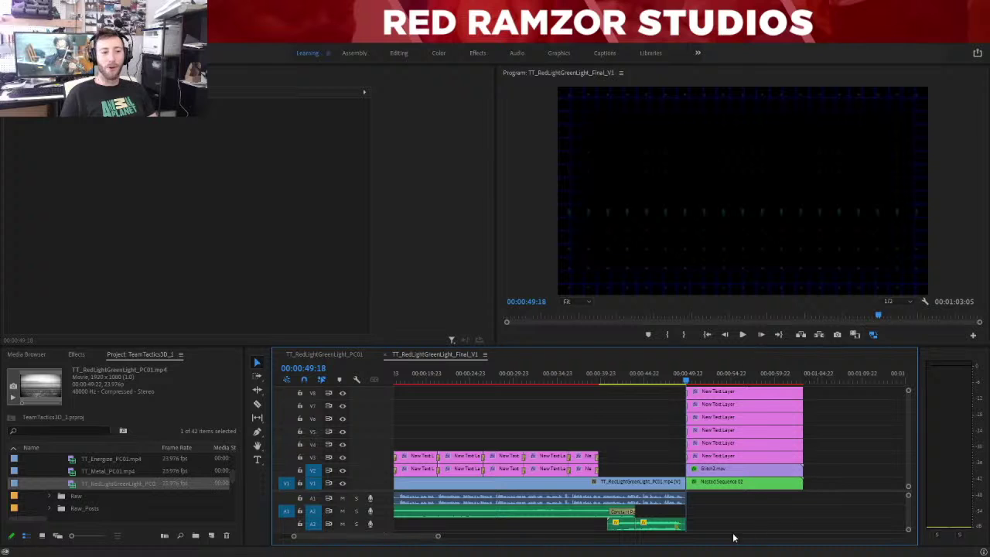
Move the two closing audio clips on A3 later so their cut aligns with the start of the closing text stack.
left_click(634, 525)
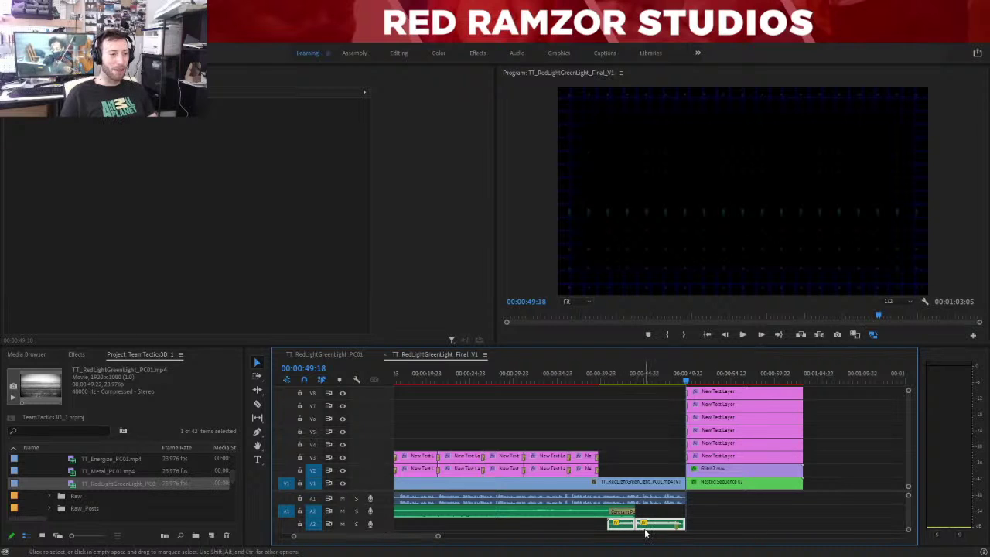
left_click_drag(657, 532, 707, 535)
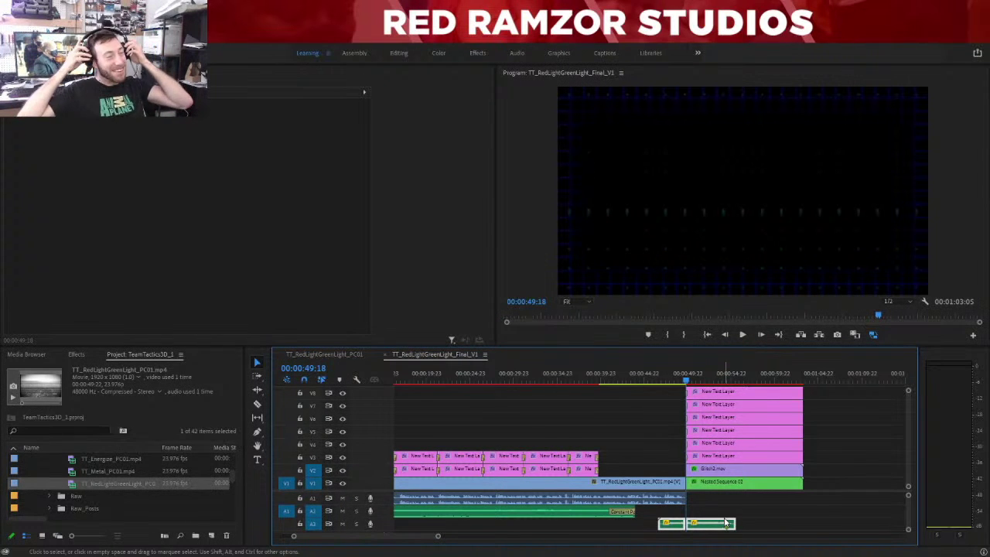
left_click(555, 405)
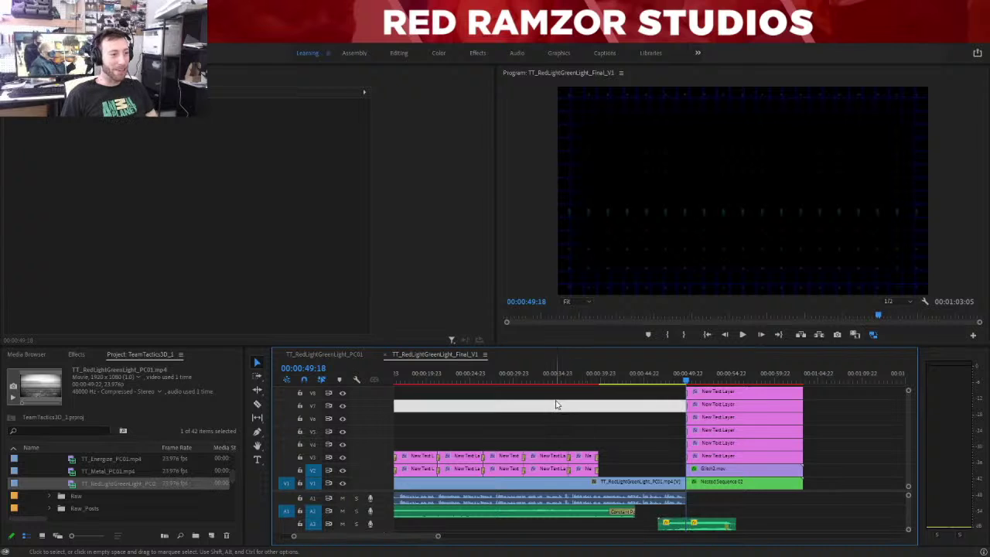
key("minus")
left_click(537, 414)
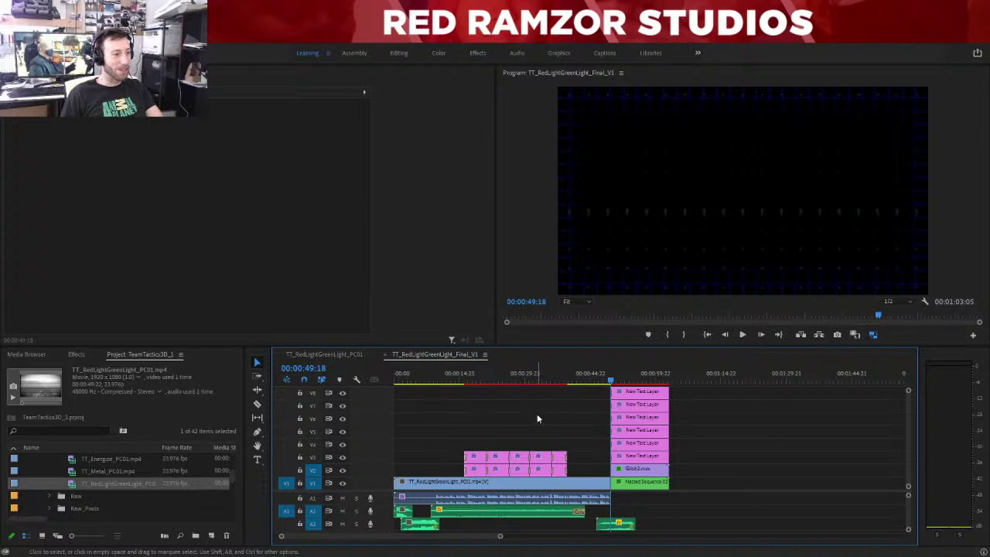
left_click(449, 418)
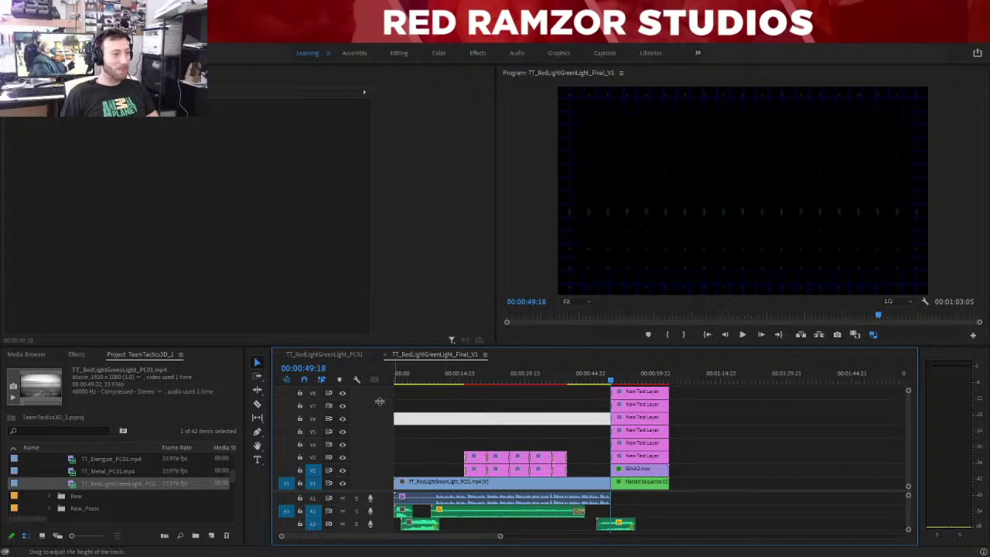
Play the sequence from its start through the first on-screen titles to check their timing against the new clip.
key("Home")
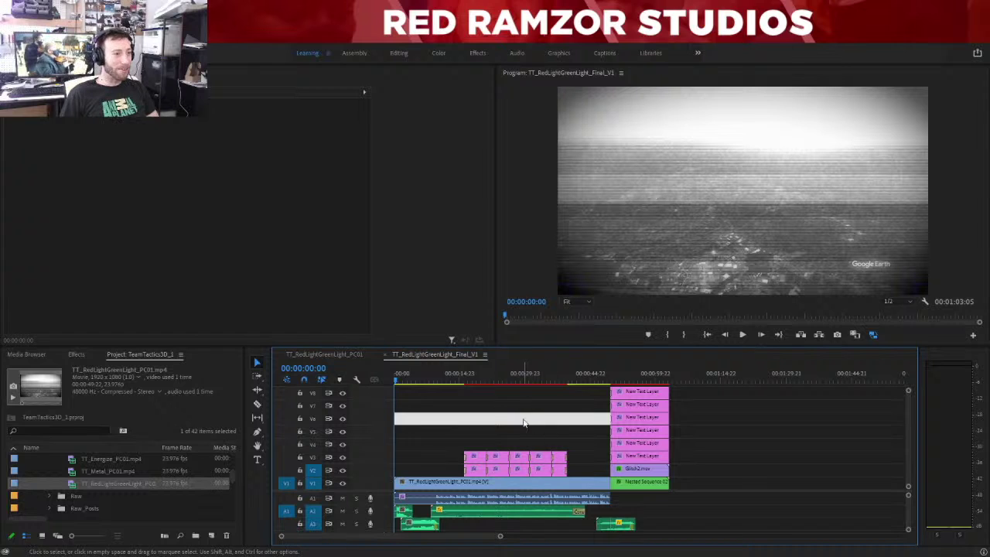
left_click(524, 422)
left_click(542, 420)
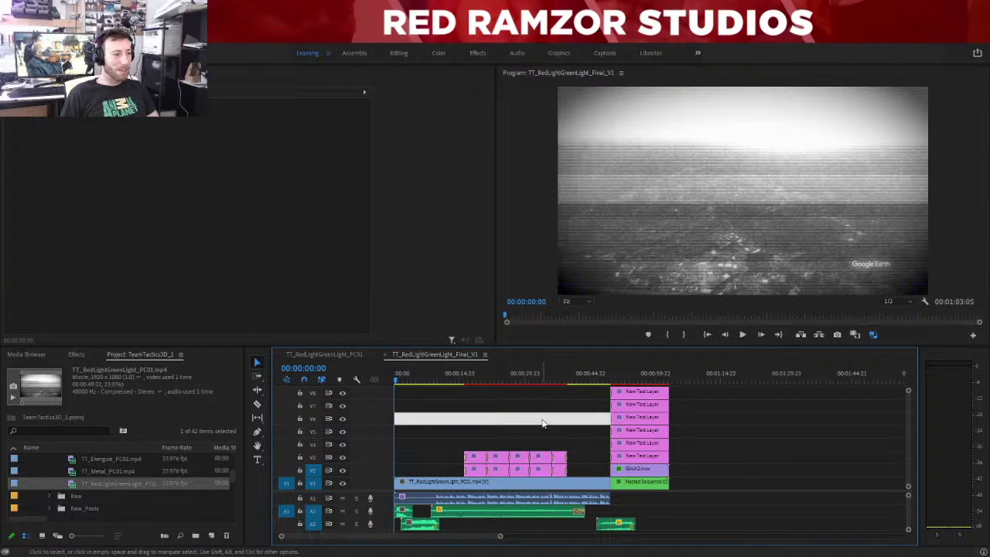
left_click(556, 423)
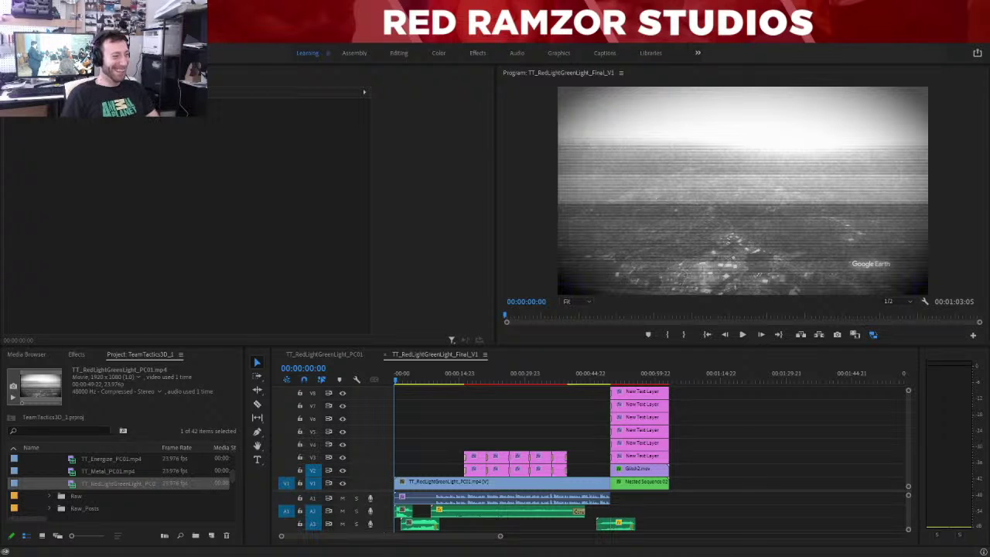
left_click(535, 422)
key("space")
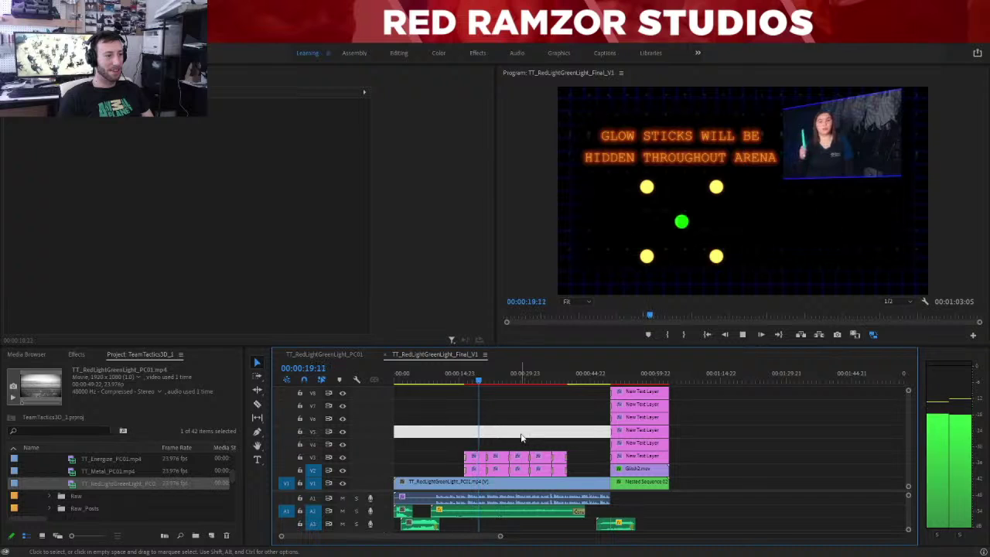
key("space")
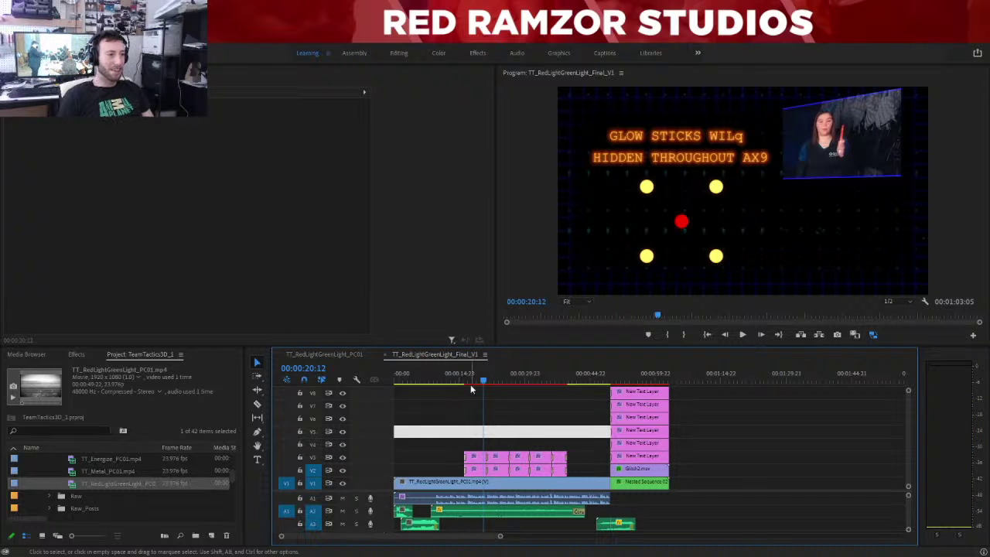
Check which line of the first title sits on V2 and which on V3 by hiding and showing those tracks around 00:00:19:04.
left_click(471, 380)
left_click(478, 379)
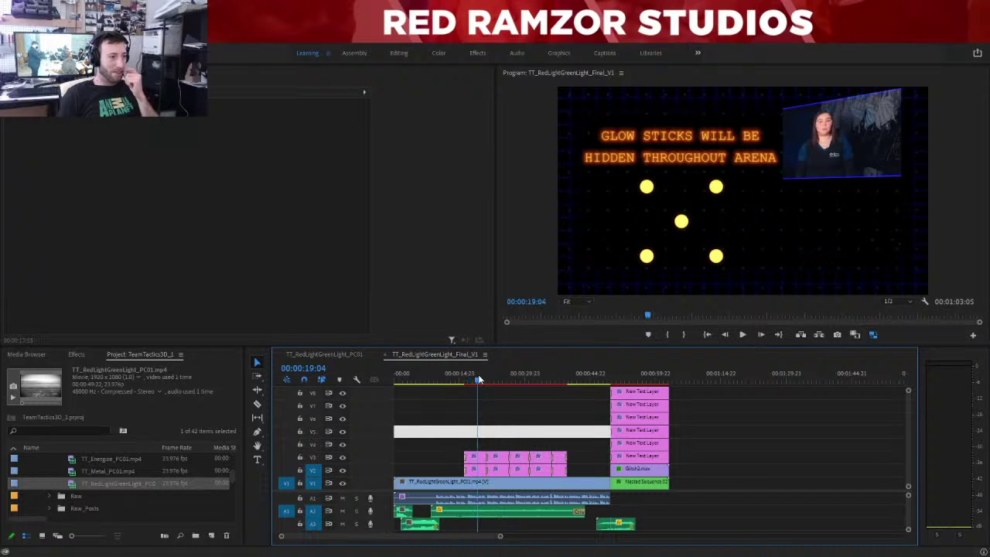
left_click(342, 457)
left_click(342, 457)
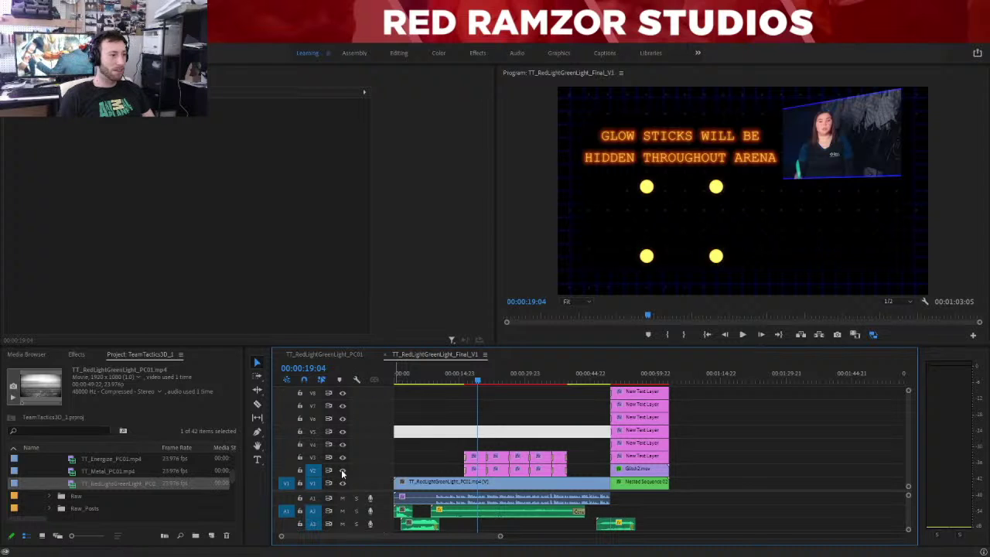
left_click(343, 469)
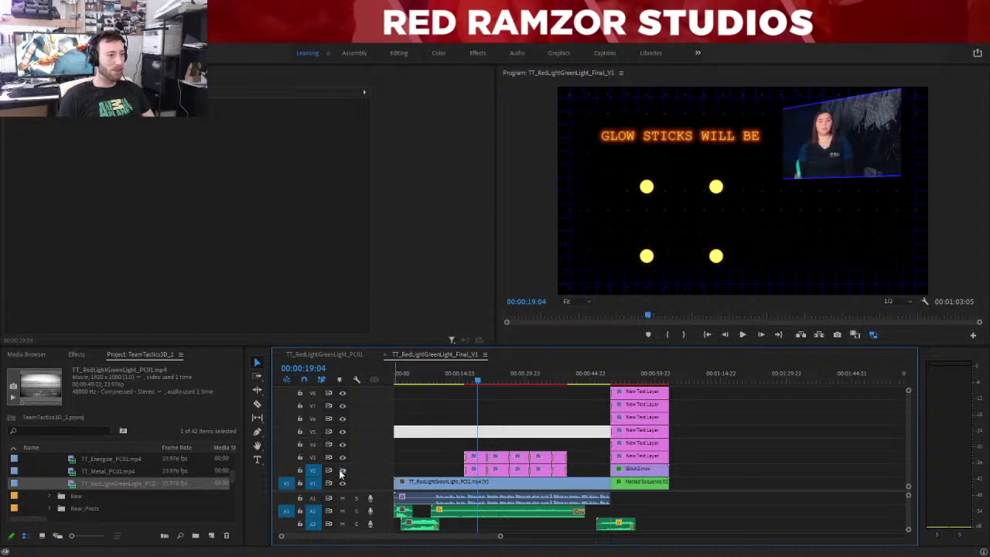
left_click(341, 470)
Move the first title pair after the others, put the short last V3 title in its place, and delete that title's V2 partner.
left_click(473, 469)
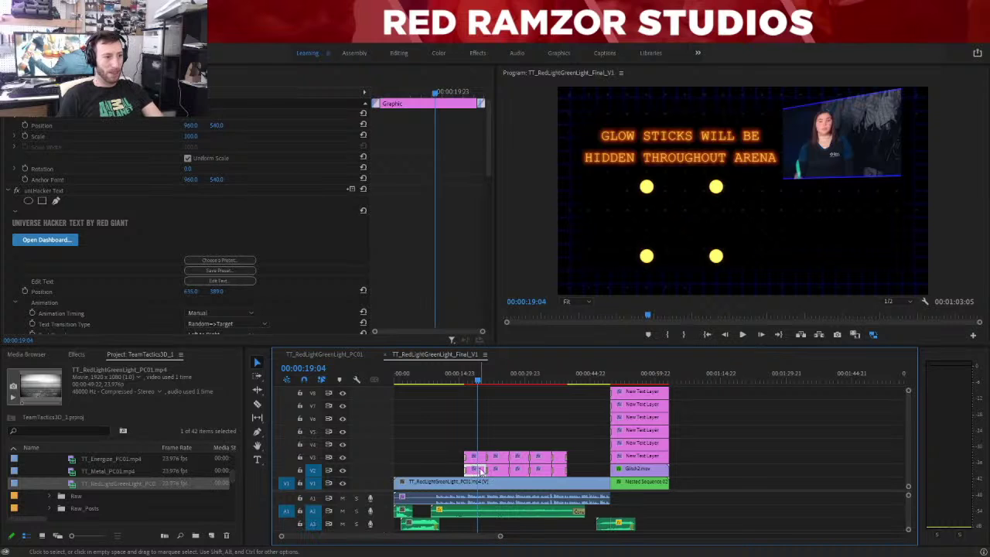
key("ctrl+z")
key("ctrl+shift+z")
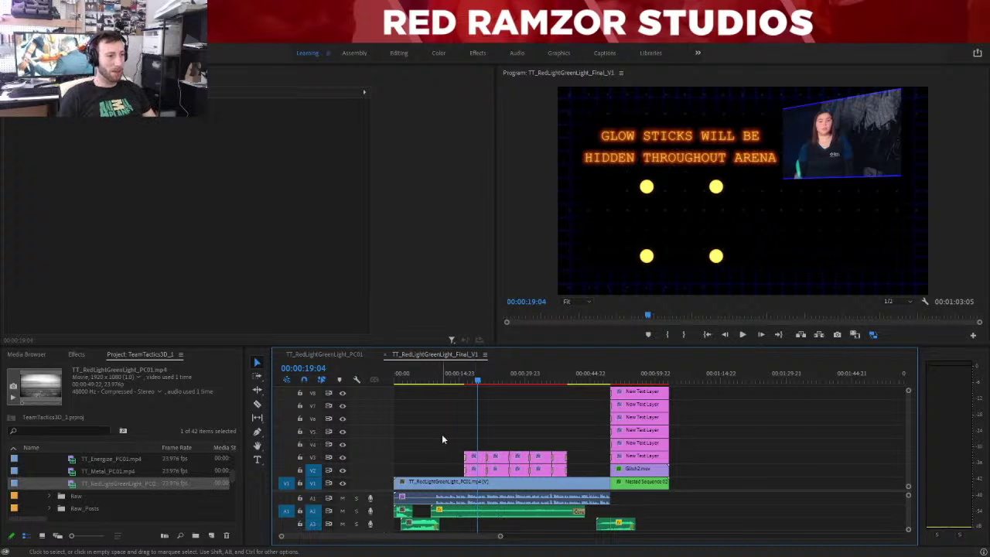
mouse_move(475, 464)
left_mouse_down()
mouse_move(558, 469)
mouse_move(541, 457)
mouse_move(479, 458)
left_mouse_up()
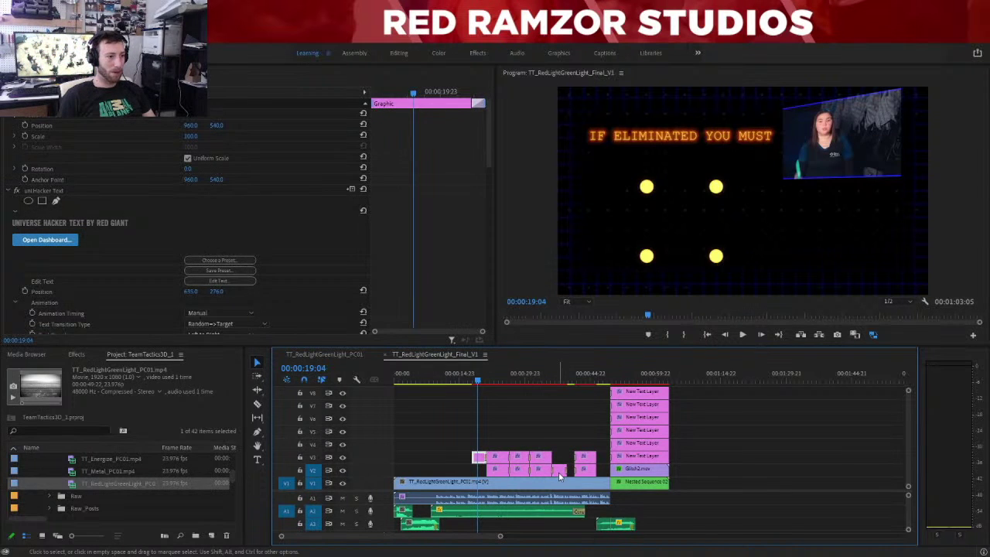
left_click(495, 436)
Change the Hacker Text of the short V3 title to FREE FOR ALL MISSION and play it back.
left_click(477, 457)
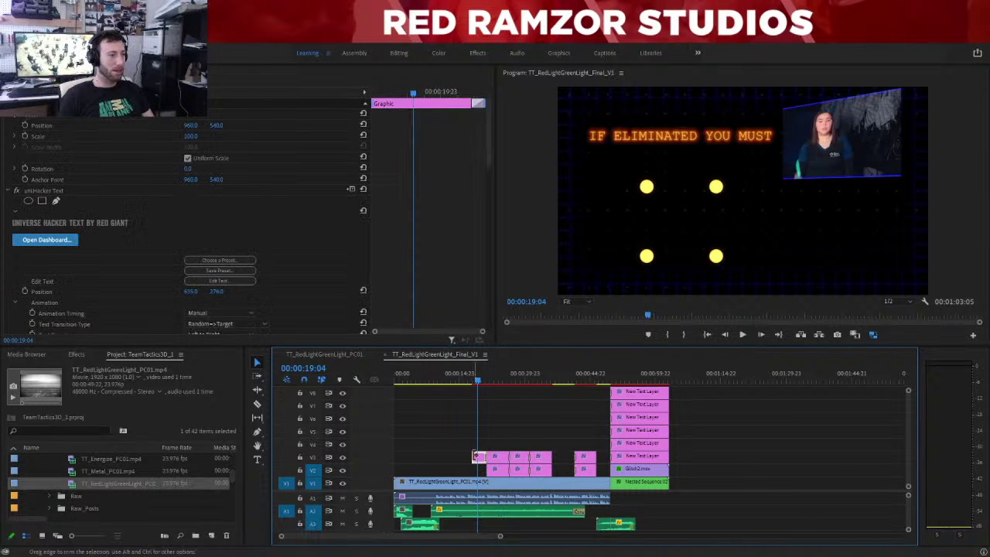
left_click(220, 281)
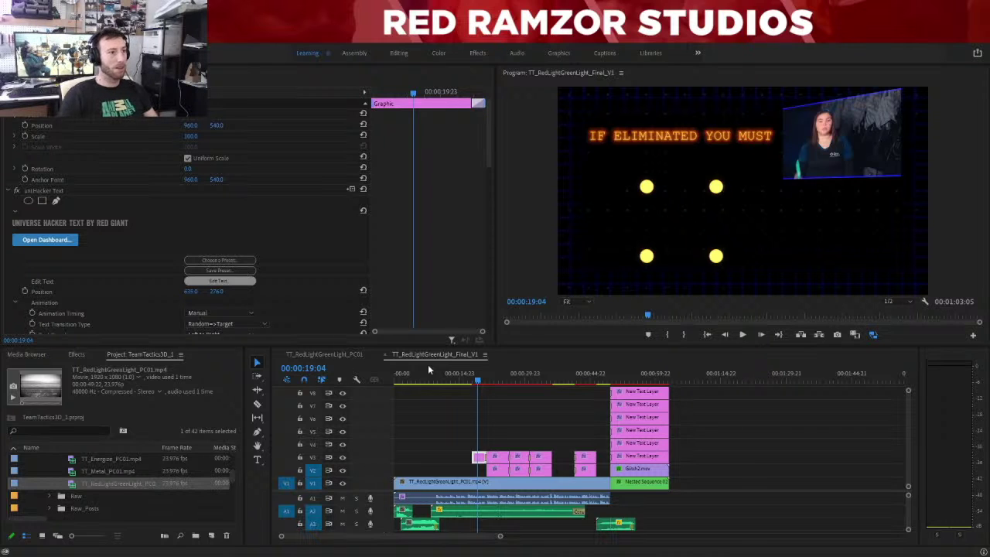
left_click(508, 417)
key("space")
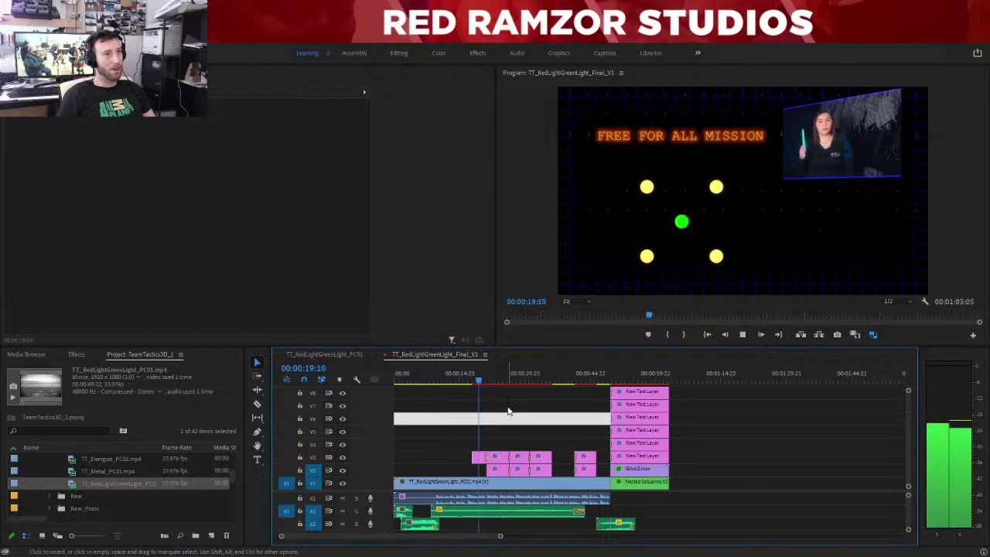
Move the FREE FOR ALL MISSION text layer on V3 earlier so it starts at 00:00:16:01.
left_click_drag(475, 375, 468, 378)
key("=")
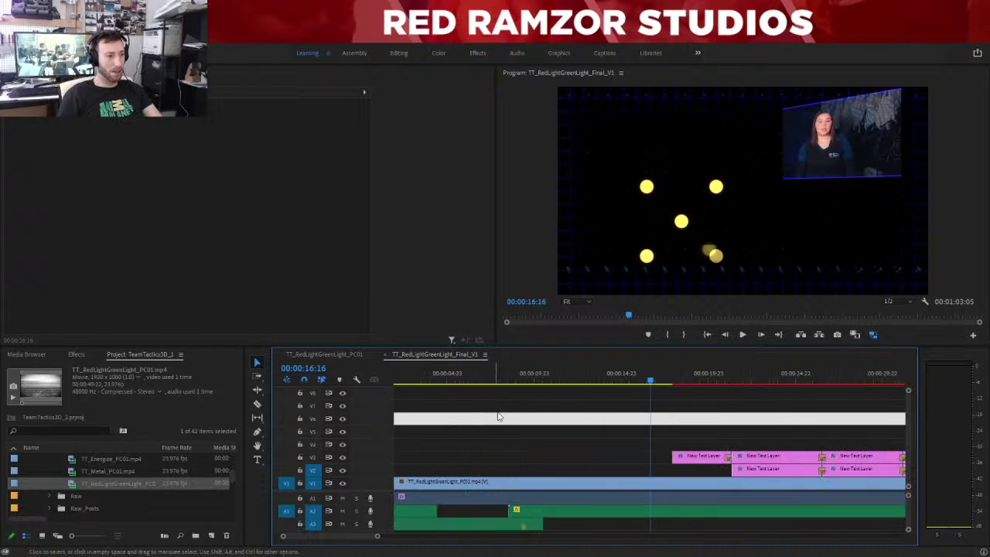
left_click_drag(647, 379, 647, 379)
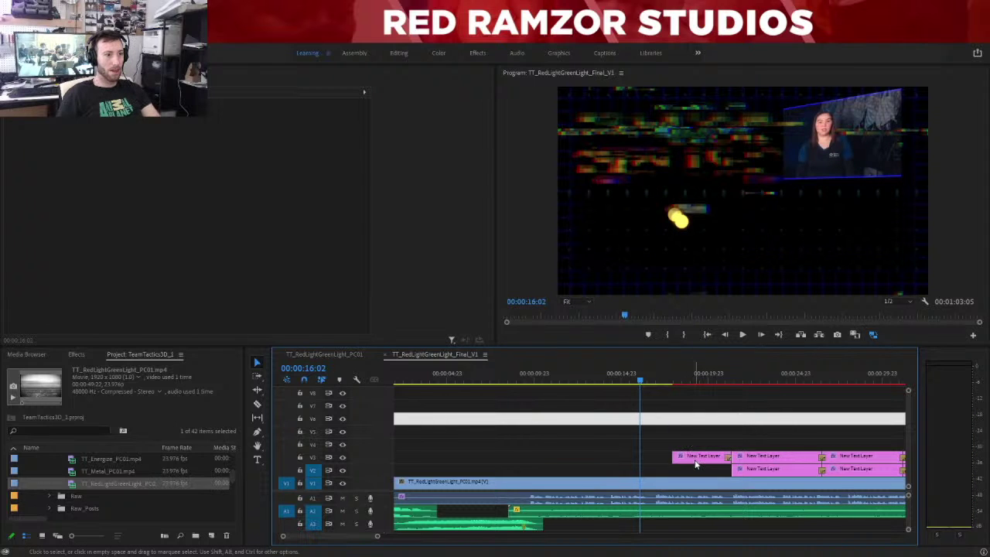
key("Left")
left_click_drag(694, 462, 660, 462)
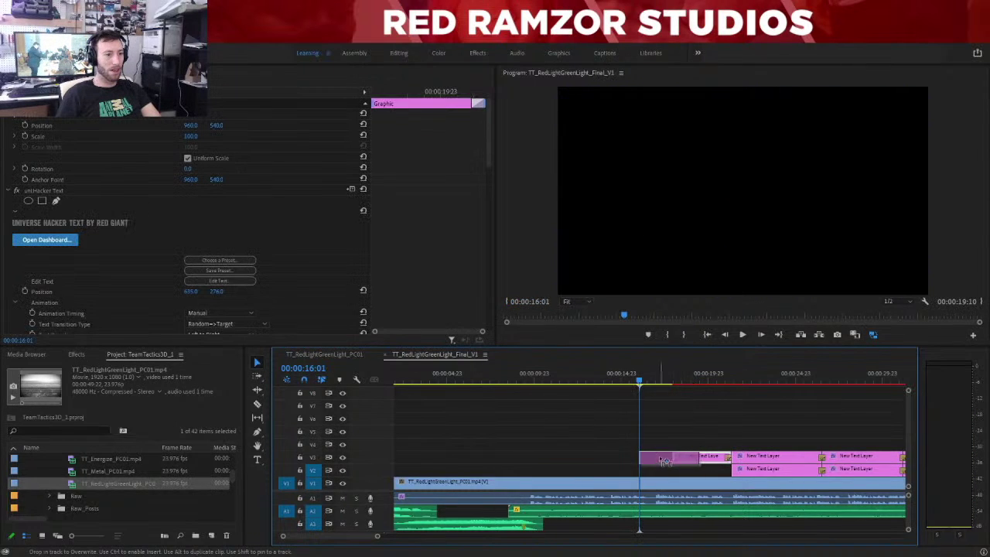
Add the uni.Glitch Transition to the start of the FREE FOR ALL MISSION text layer and play it back.
left_click(77, 354)
scroll(60, 468, "down", 3)
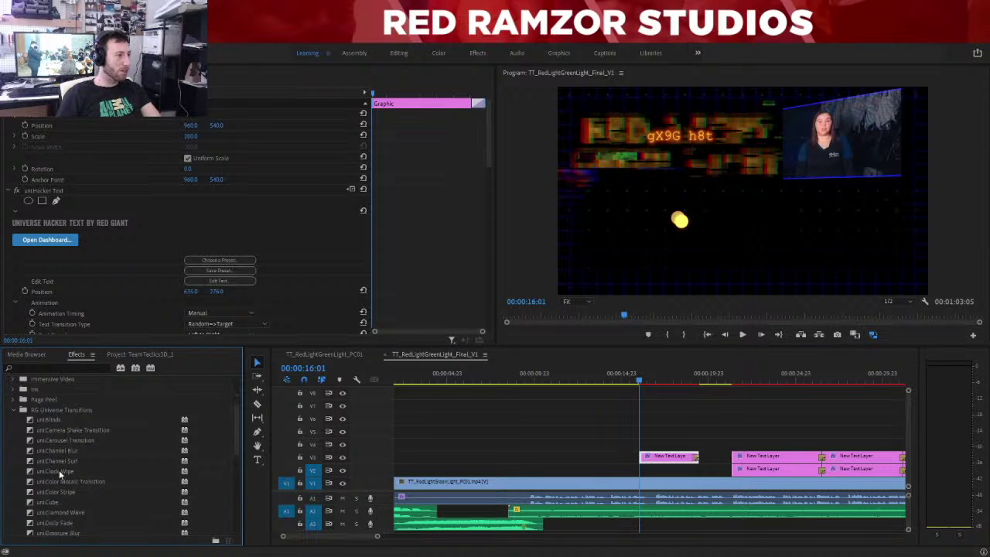
mouse_move(62, 504)
left_mouse_down()
mouse_move(659, 456)
mouse_move(642, 458)
left_mouse_up()
key("space")
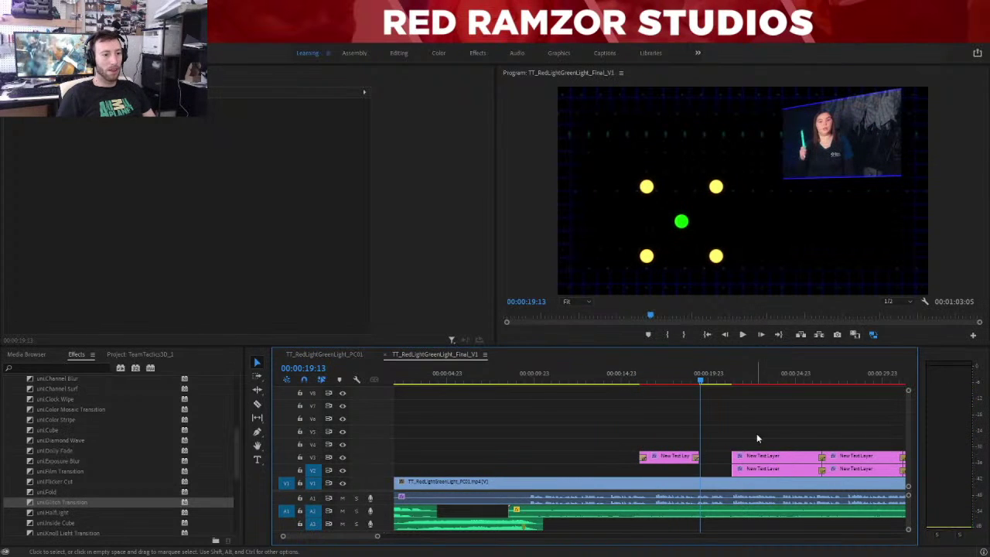
Play the section following the FREE FOR ALL MISSION title to compare the next two-line titles with the narration.
left_click_drag(760, 429, 772, 464)
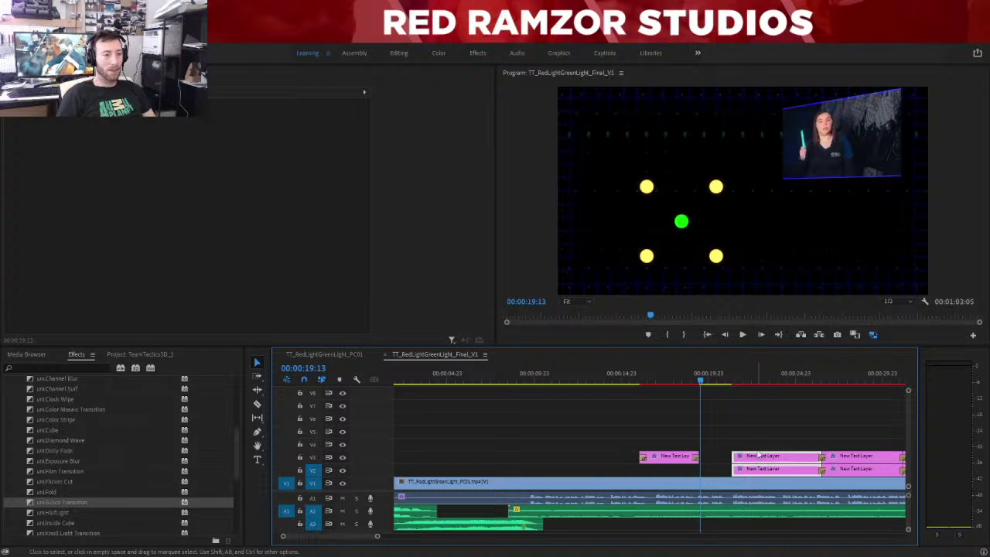
scroll(744, 430, "down", 2)
scroll(723, 430, "up", 2)
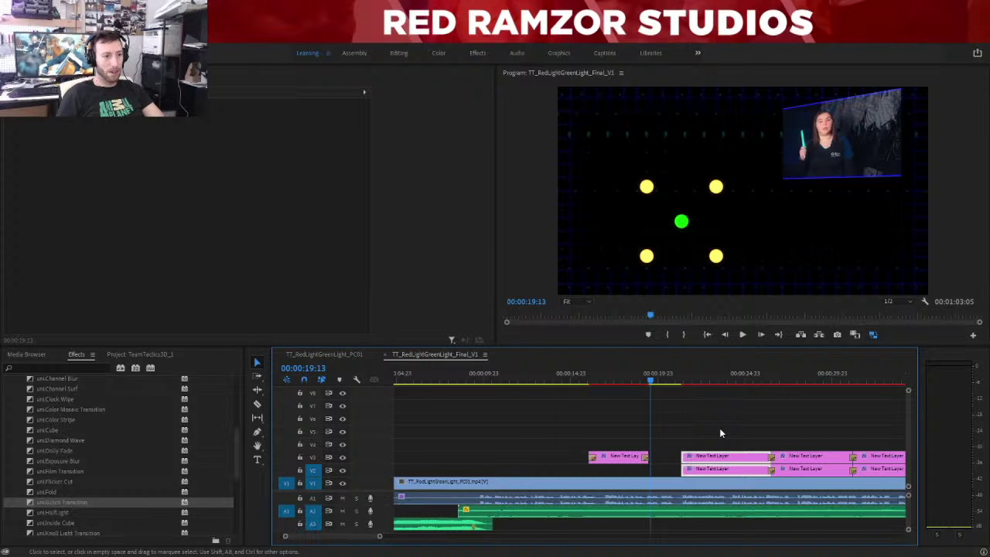
left_click(719, 430)
key("space")
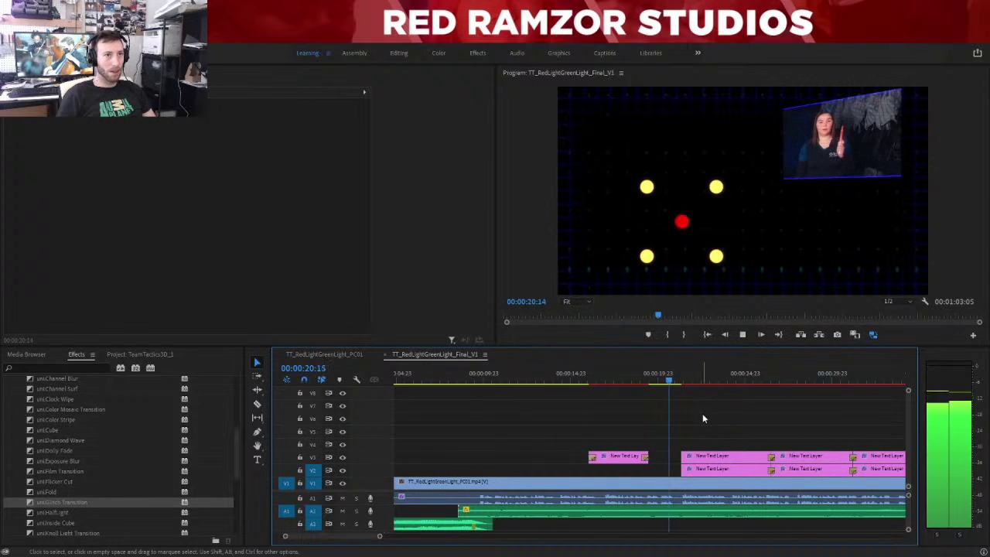
left_click(766, 437)
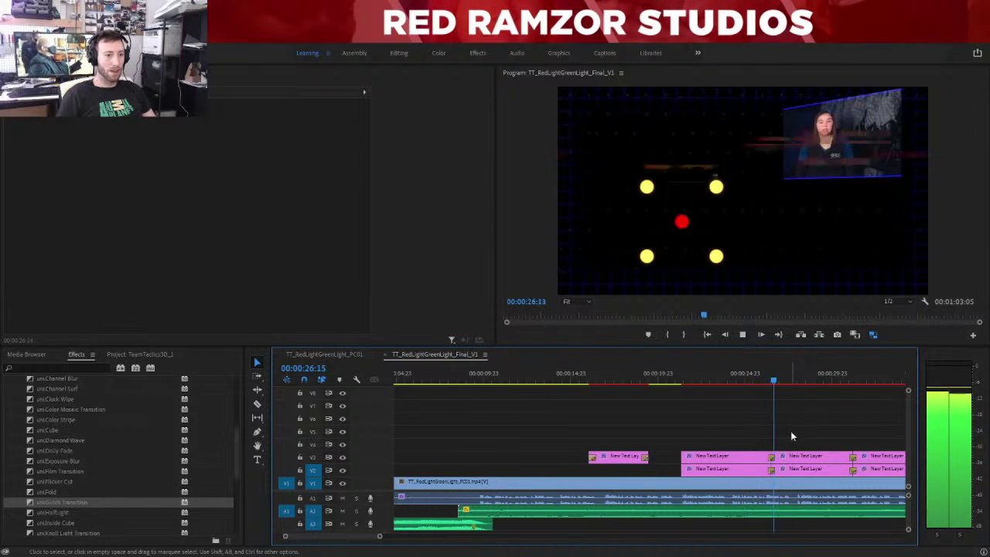
key("space")
key("space")
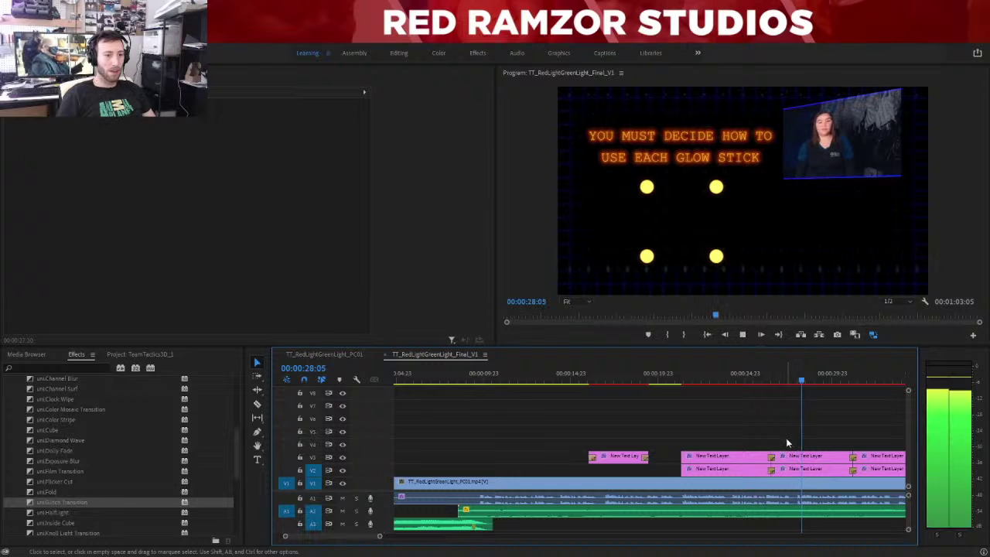
key("space")
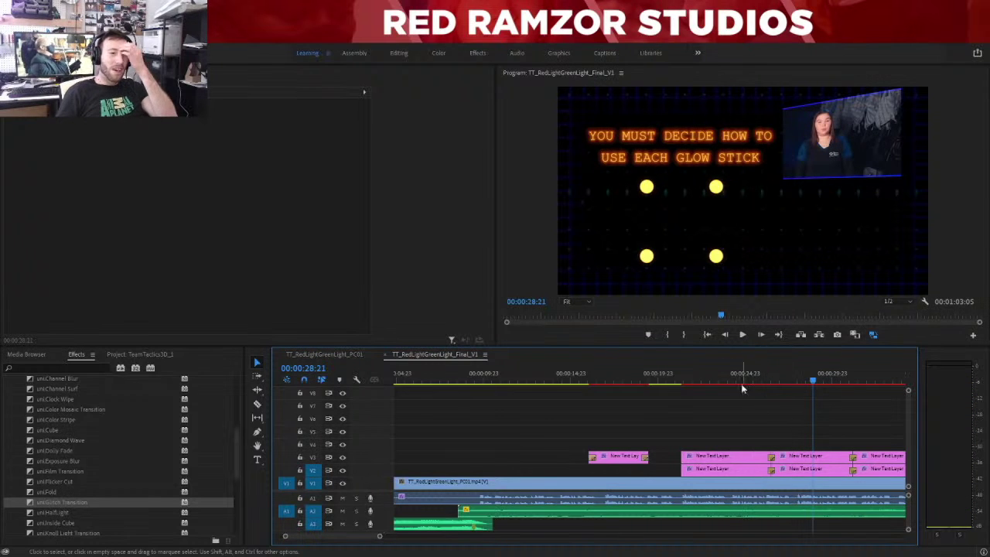
left_click(652, 375)
key("space")
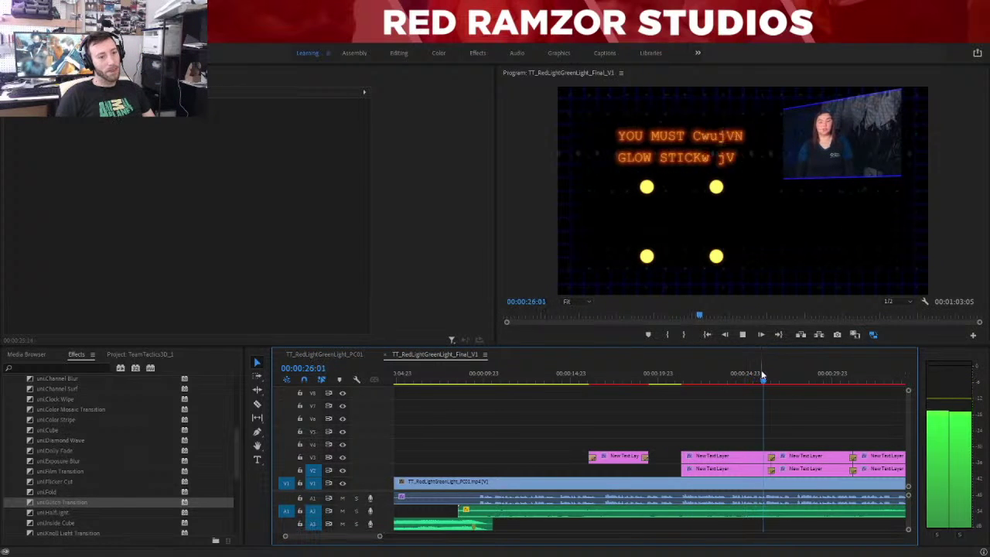
Change the next title pair's text to REGULATOR HOLDS GLOW STICK on V3 and ANNOUNCES COLOR on V2.
left_click(727, 379)
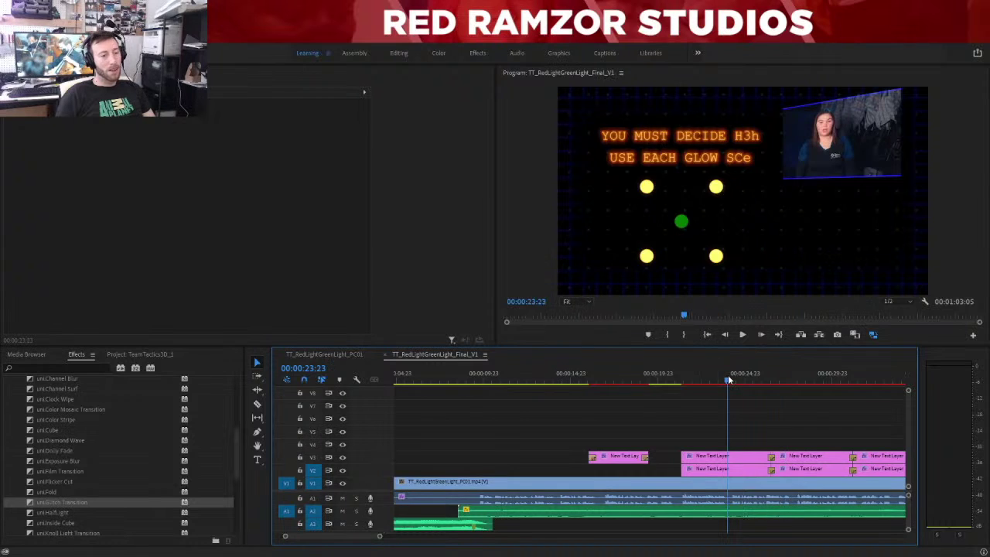
left_click(700, 454)
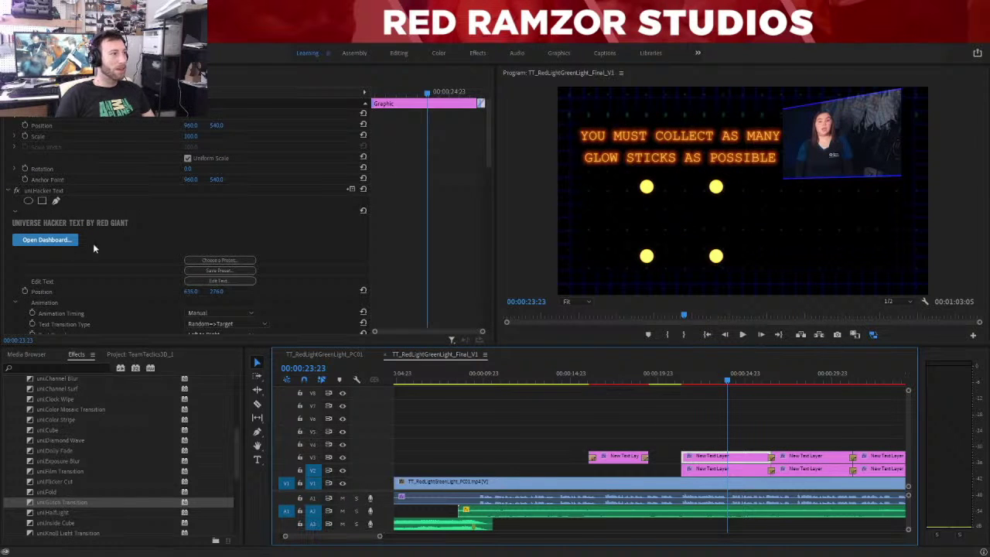
left_click(220, 281)
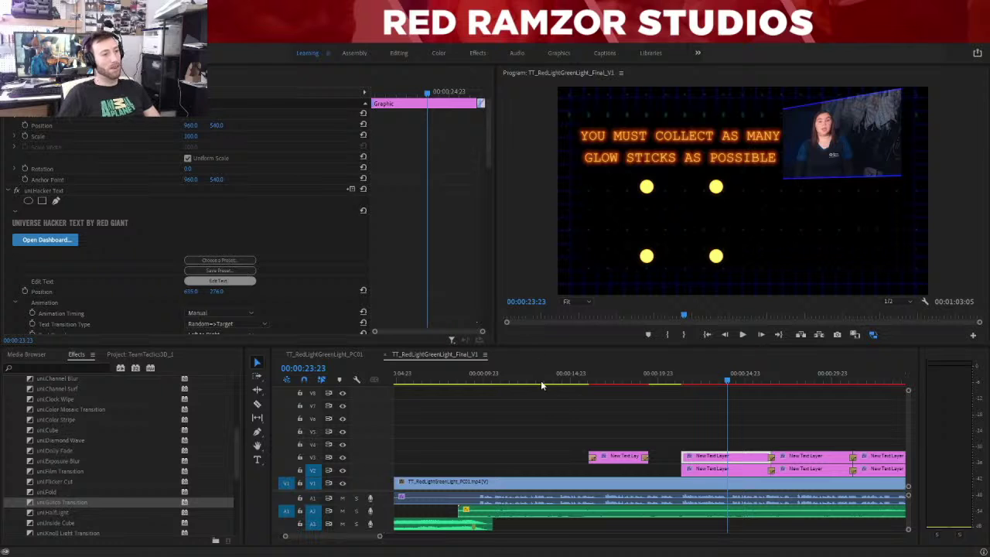
left_click(731, 472)
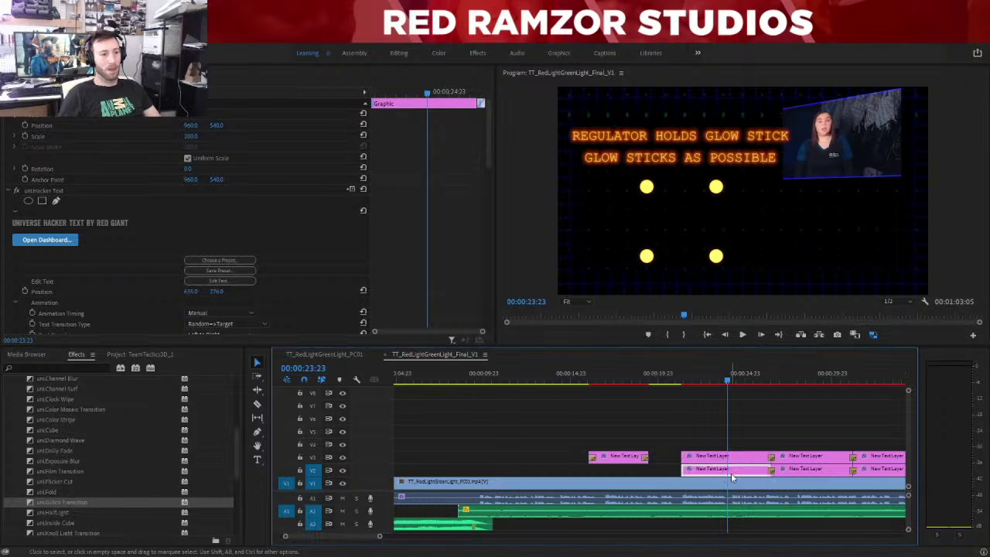
left_click(236, 281)
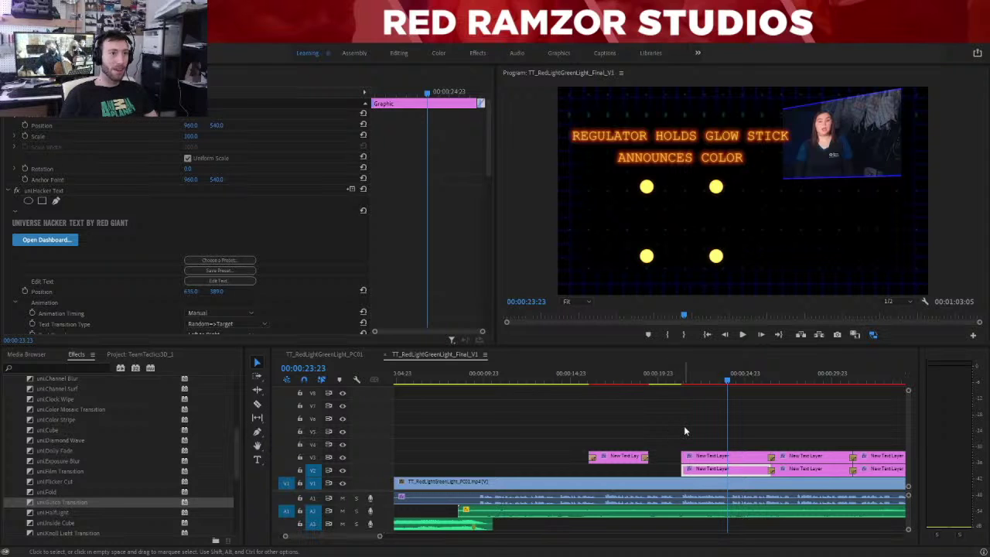
Reword the same title pair as REGULATOR HOLDS GLOW on V3 and STICK AND ANNOUNCES COLOR on V2.
left_click(700, 456)
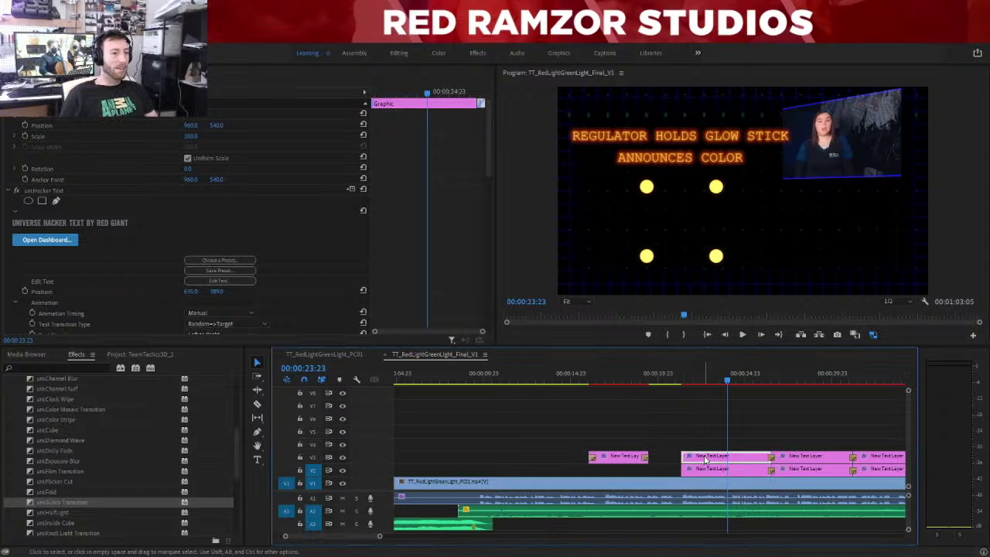
left_click(229, 282)
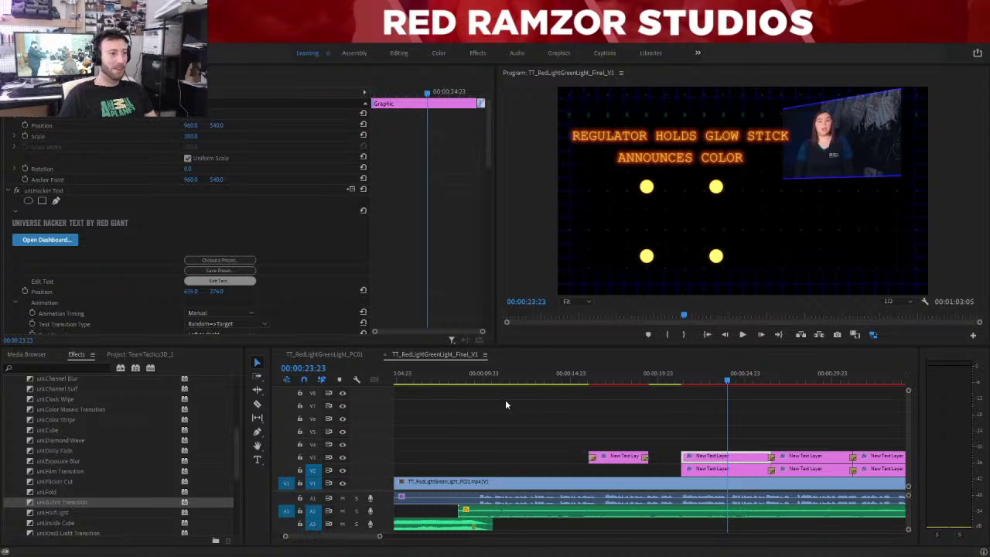
left_click(699, 469)
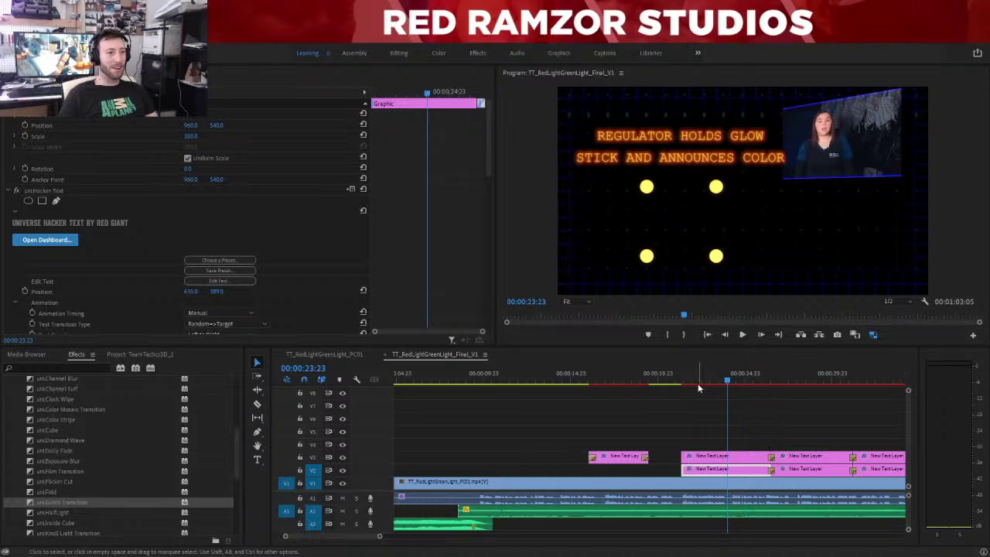
left_click(757, 405)
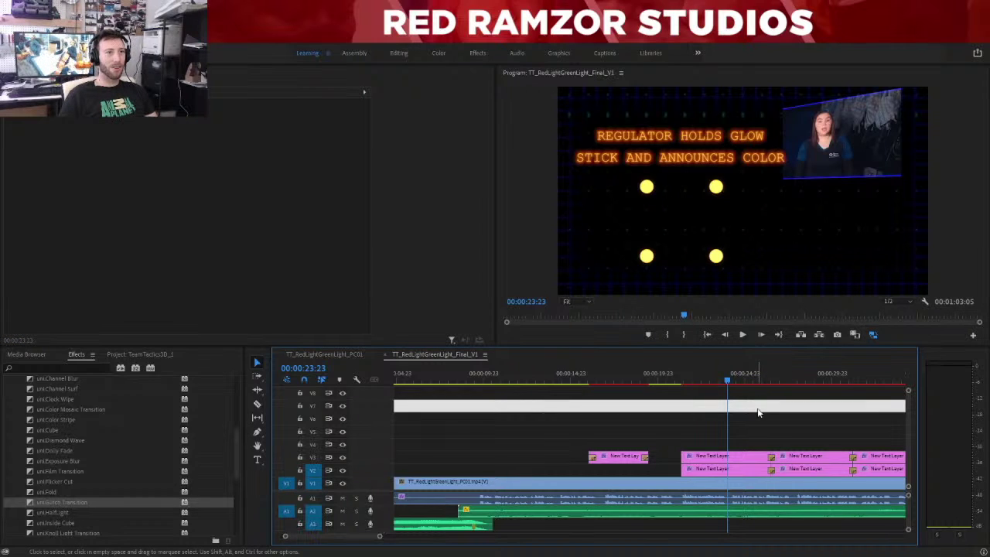
Add the uni.Glitch Transition to the start of both REGULATOR HOLDS GLOW STICK title layers on V3 and V2, and play on into the next titles.
left_click_drag(71, 502, 685, 458)
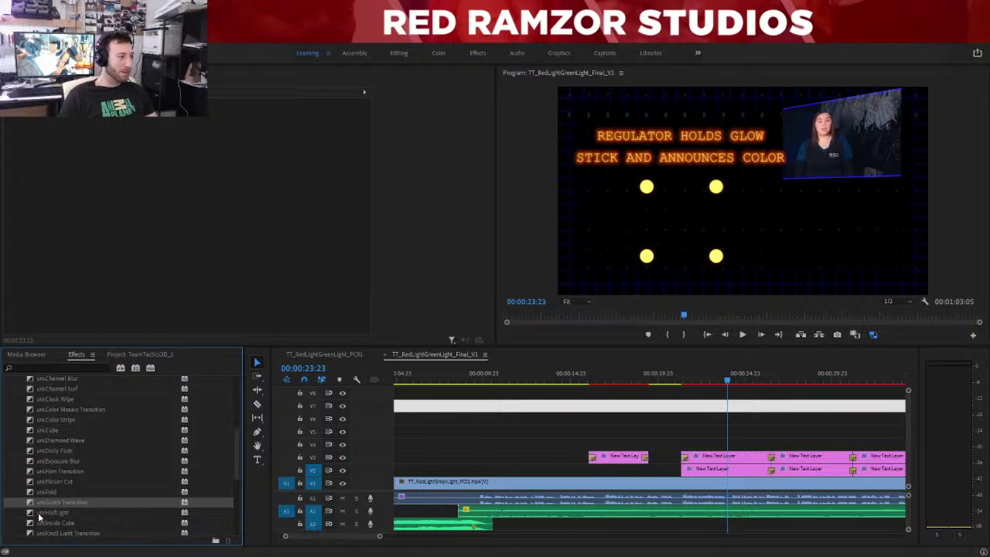
left_click_drag(62, 502, 686, 469)
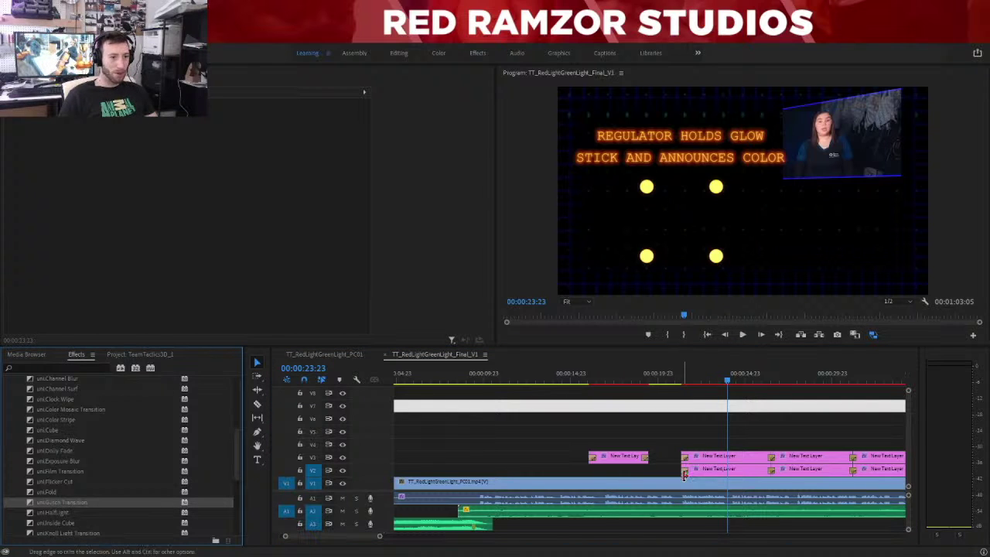
key("space")
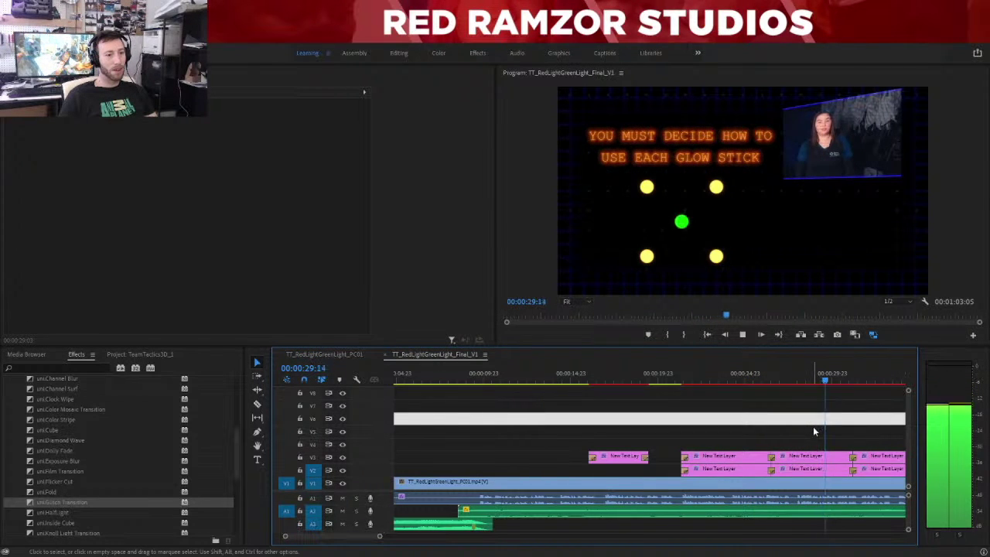
key("space")
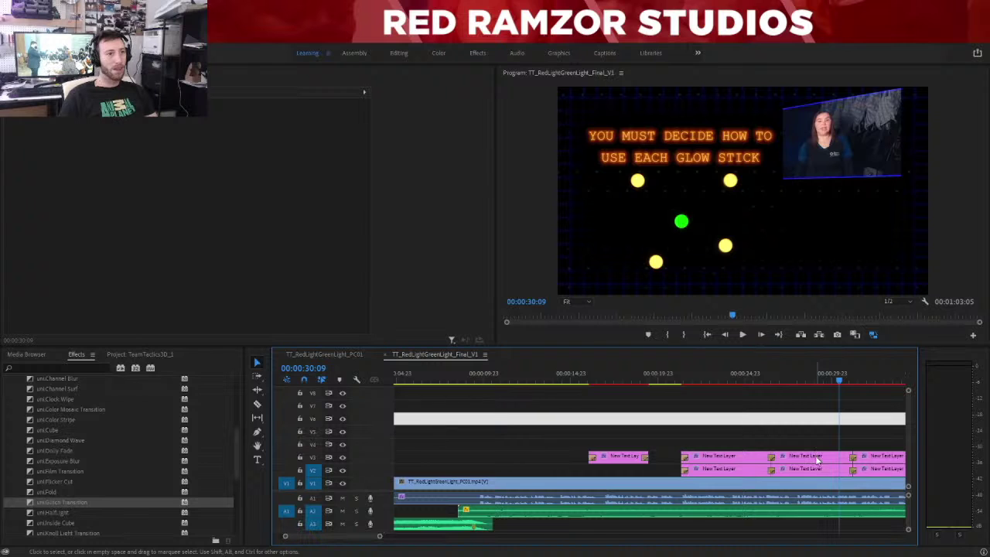
Change the next title pair's text to GREEN GLOW STICK MEANS on V3 and MOVEMENT IS REQUIRED on V2.
left_click(819, 456)
left_click(219, 281)
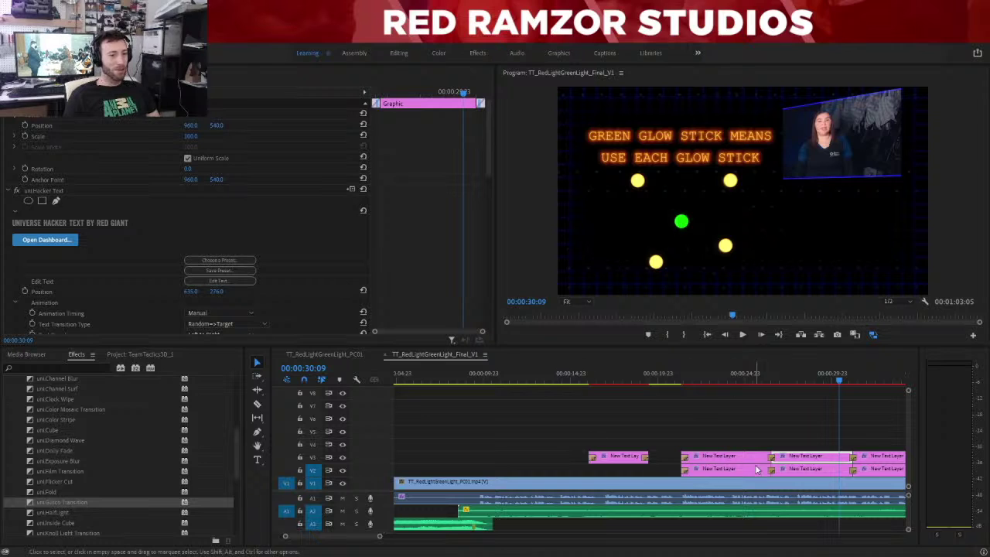
left_click(820, 471)
left_click(228, 283)
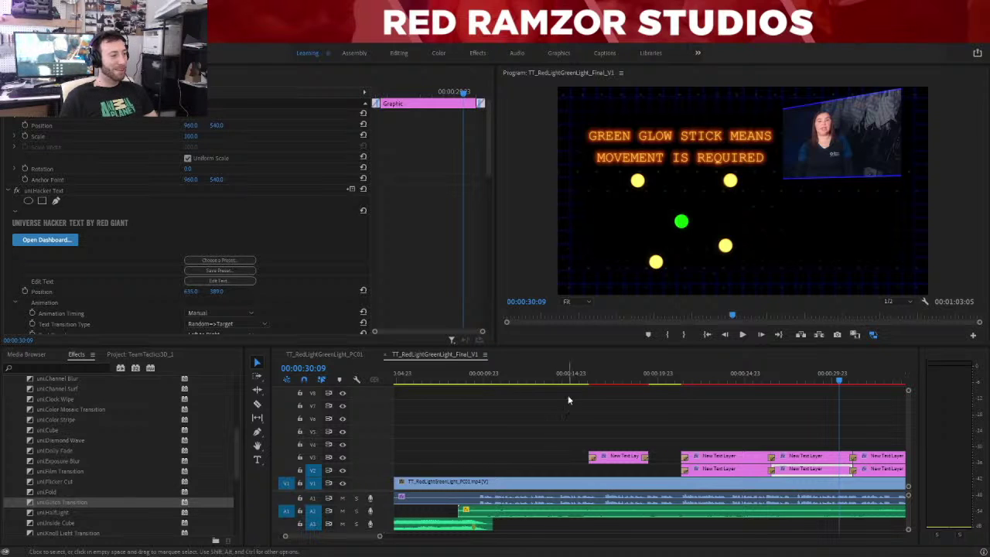
left_click(775, 430)
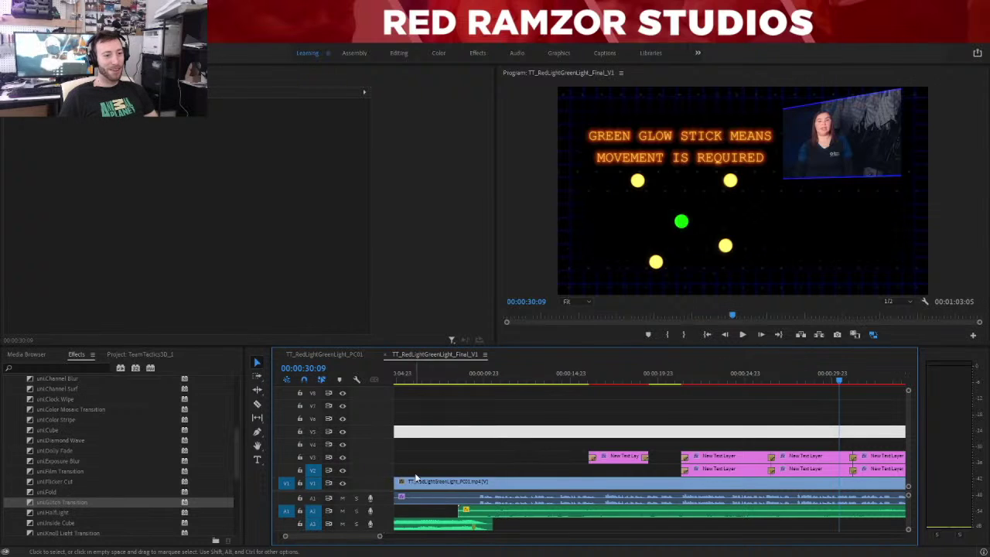
Move the TO REVIVE FALLEN TEAMMATE title pair later, to where the presenter introduces the red glow stick, and play it back.
left_click_drag(361, 539, 373, 539)
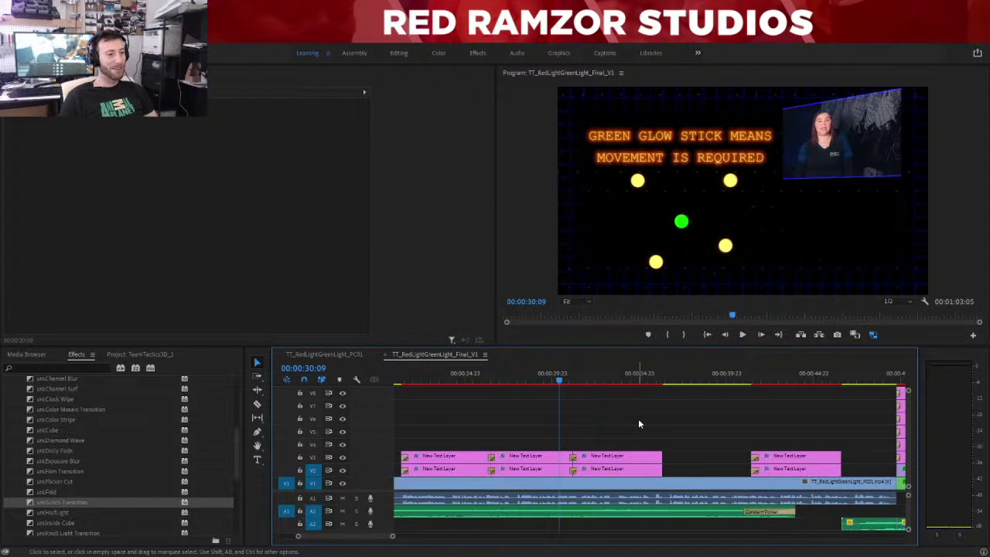
key("space")
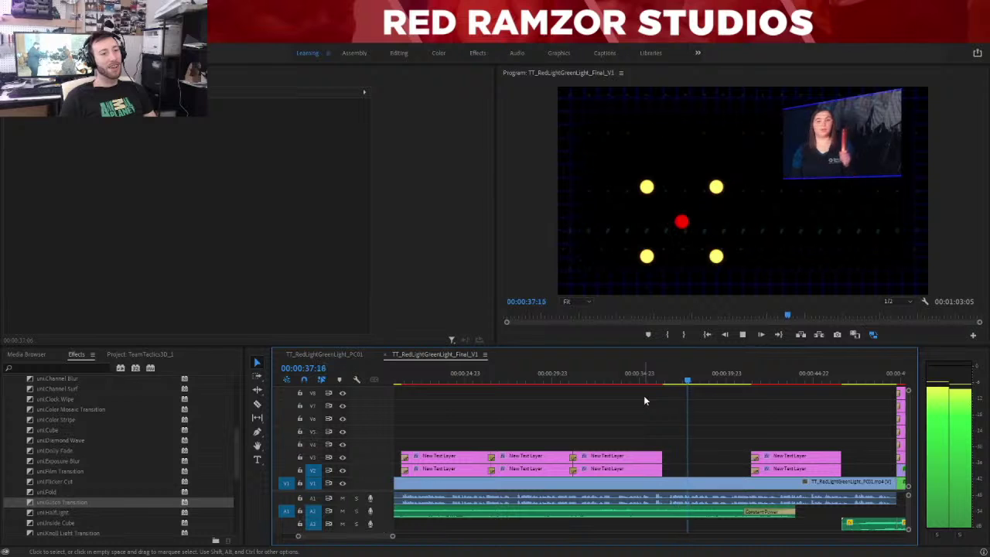
left_click_drag(637, 420, 686, 464)
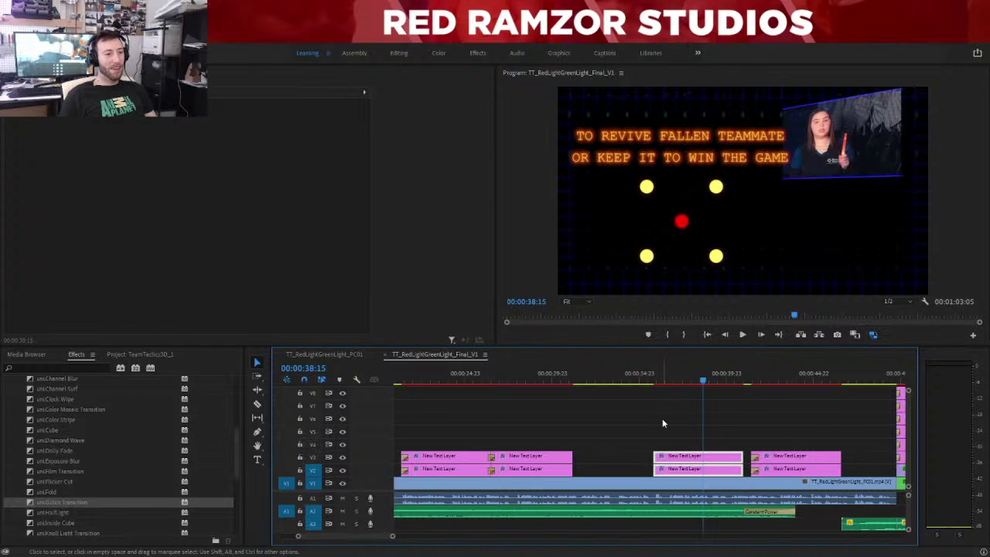
left_click(601, 427)
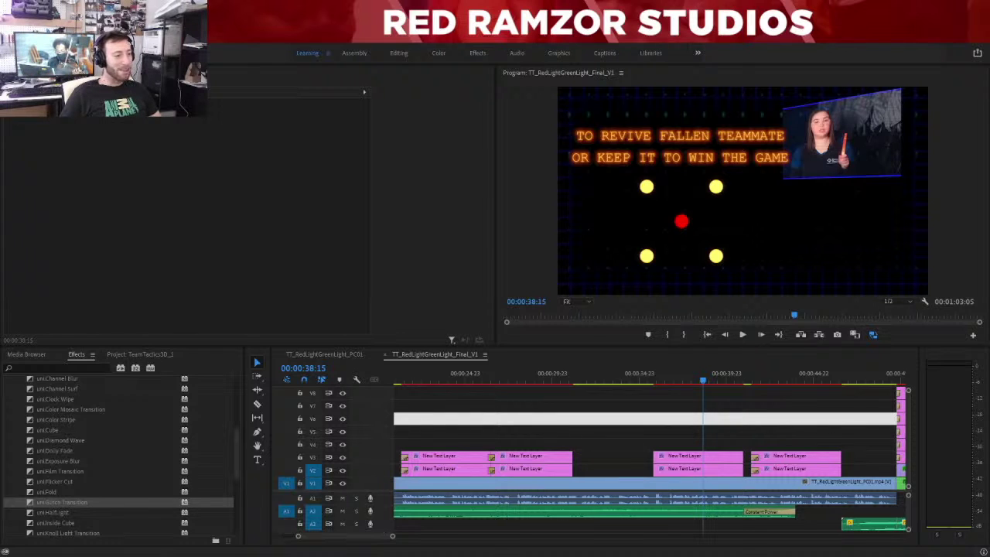
left_click_drag(649, 419, 649, 431)
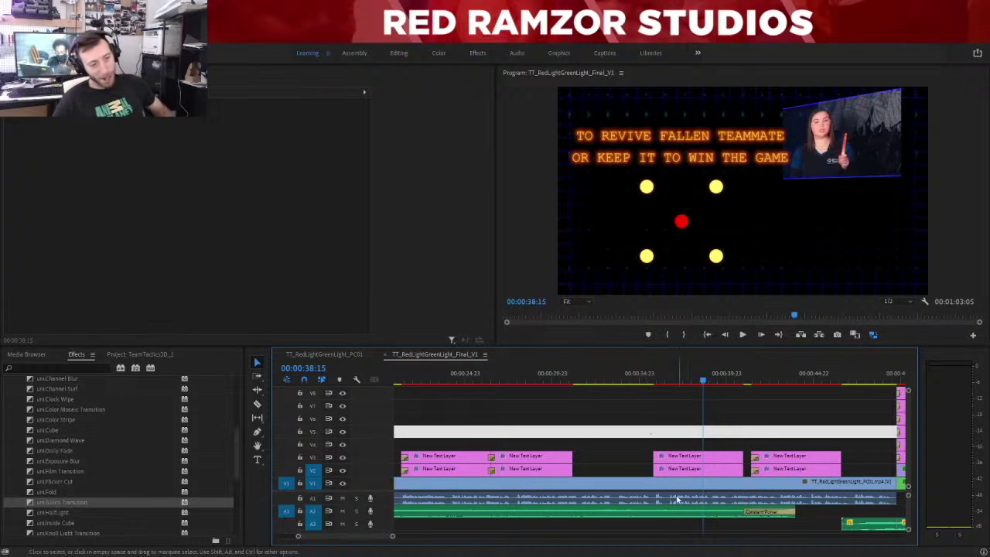
left_click(658, 379)
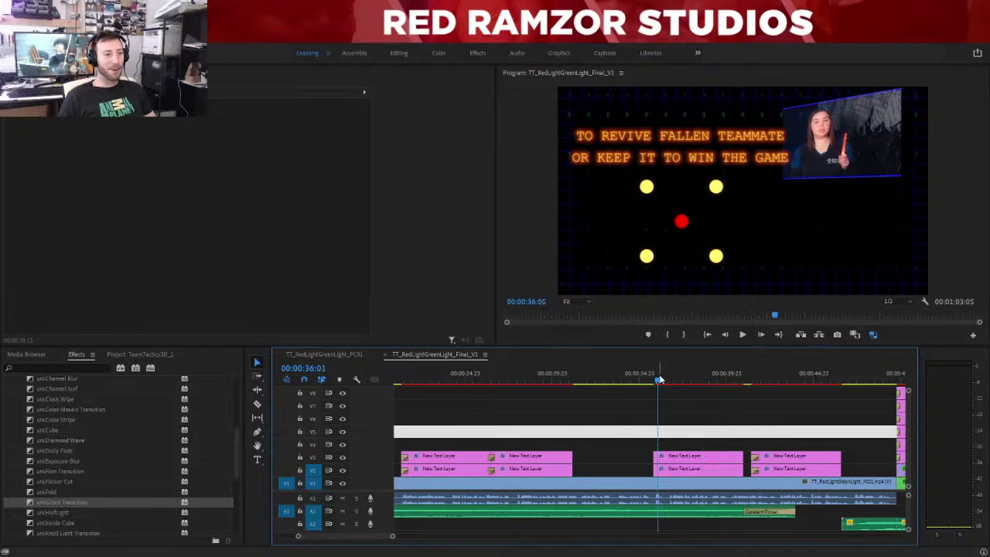
key("space")
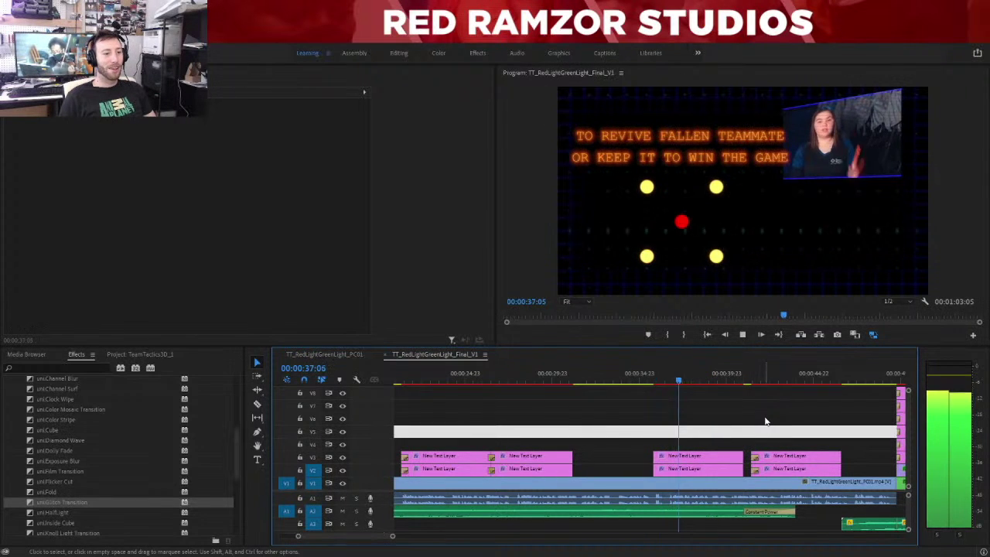
key("ctrl+z")
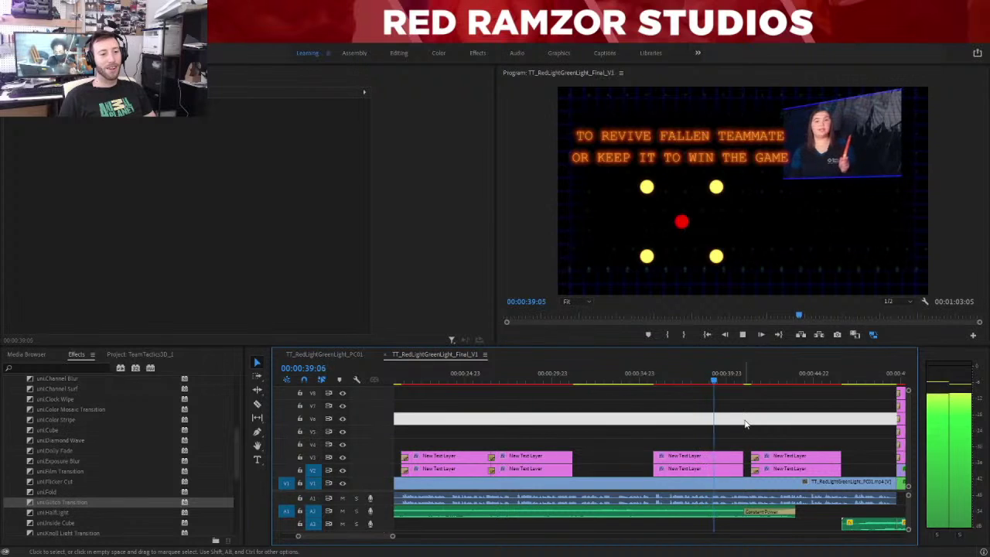
key("space")
Extend the end of the GREEN GLOW STICK MEANS title pair on V3 and V2 to 00:00:33:08 and play it back.
left_click(607, 376)
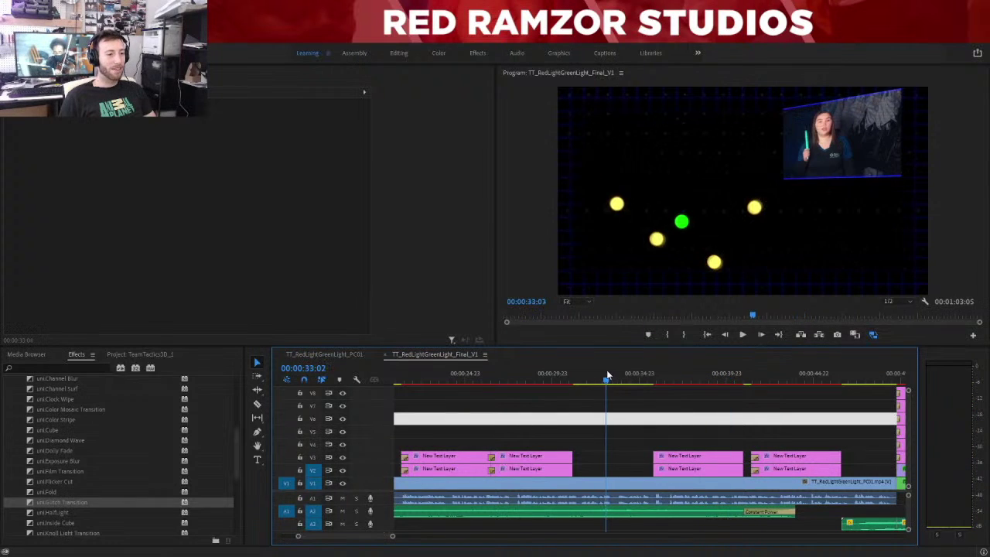
left_click_drag(607, 375, 611, 376)
left_click(571, 458)
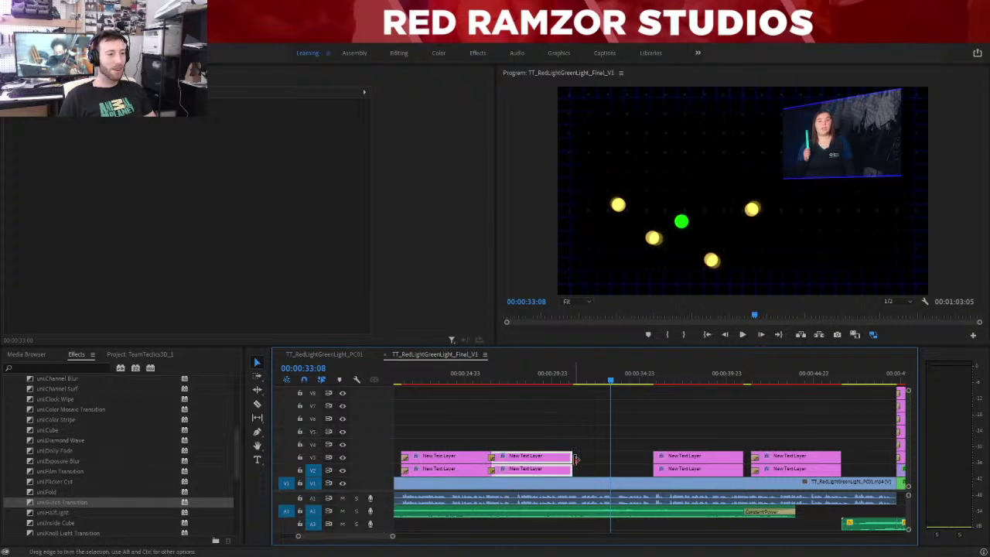
left_click_drag(575, 459, 611, 459)
left_click(642, 431)
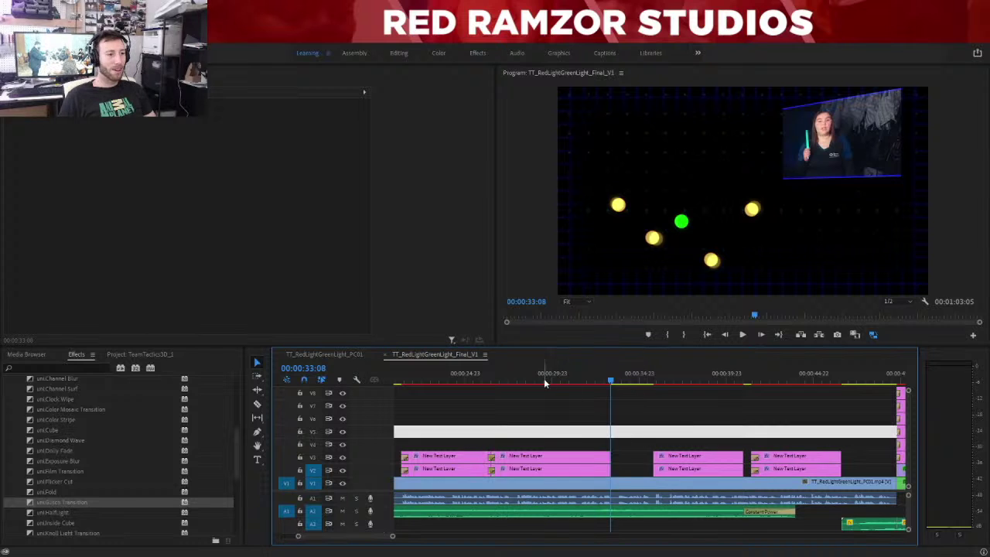
left_click(545, 378)
key("space")
left_click(655, 438)
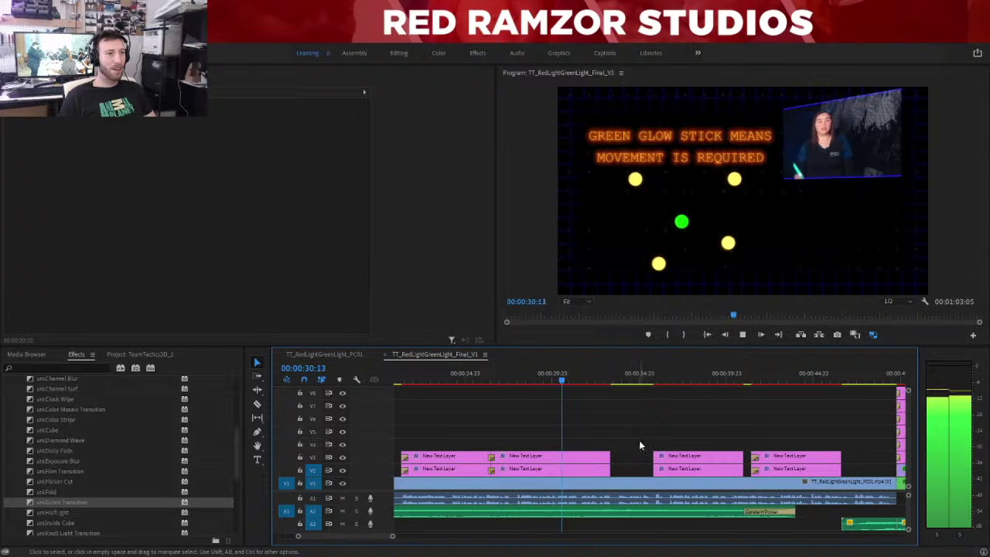
left_click(637, 438)
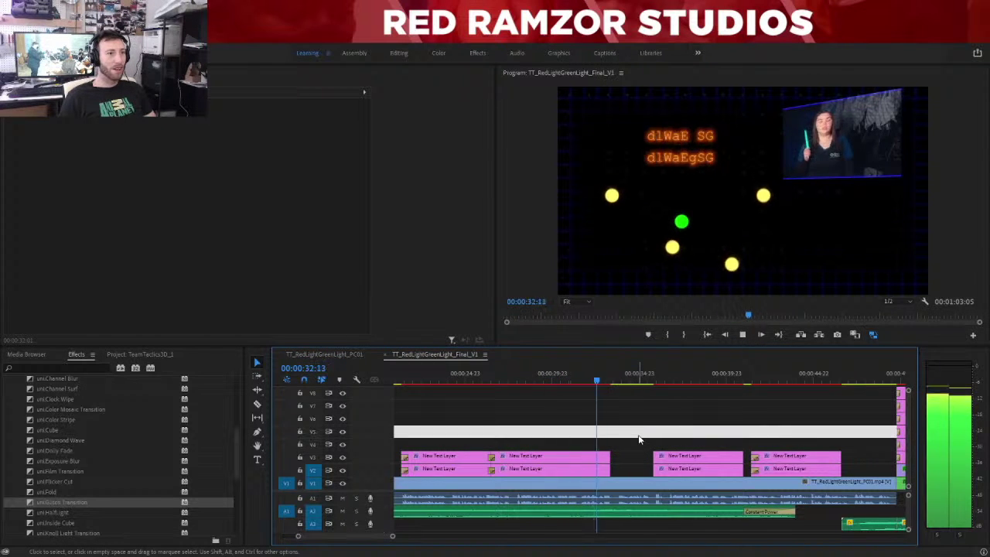
key("Delete")
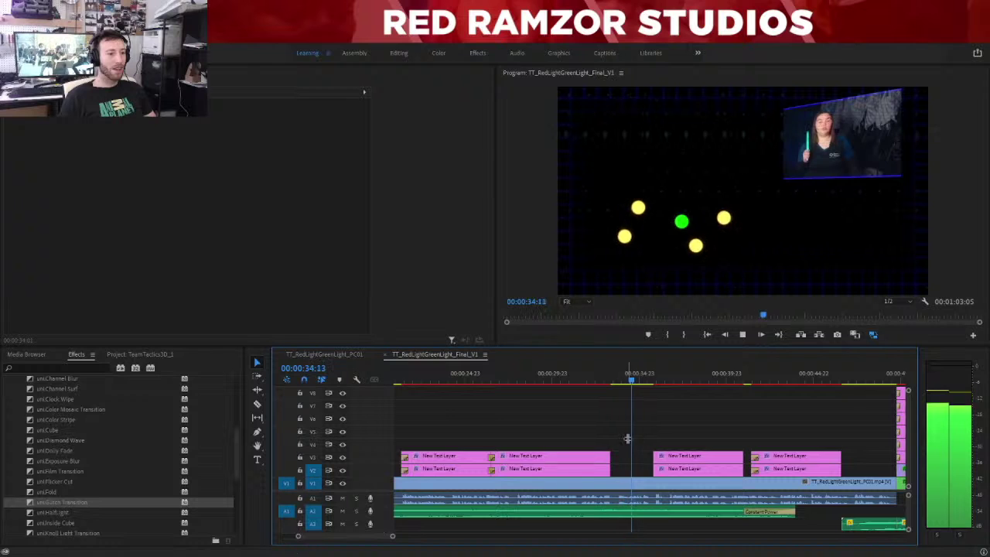
key("space")
Extend the GREEN GLOW STICK MEANS title pair to just before the next titles and inspect the V3 layer's Hacker Text animation settings.
mouse_move(622, 446)
left_mouse_down()
mouse_move(604, 473)
mouse_move(611, 463)
mouse_move(648, 463)
mouse_move(607, 440)
left_mouse_up()
left_click(582, 382)
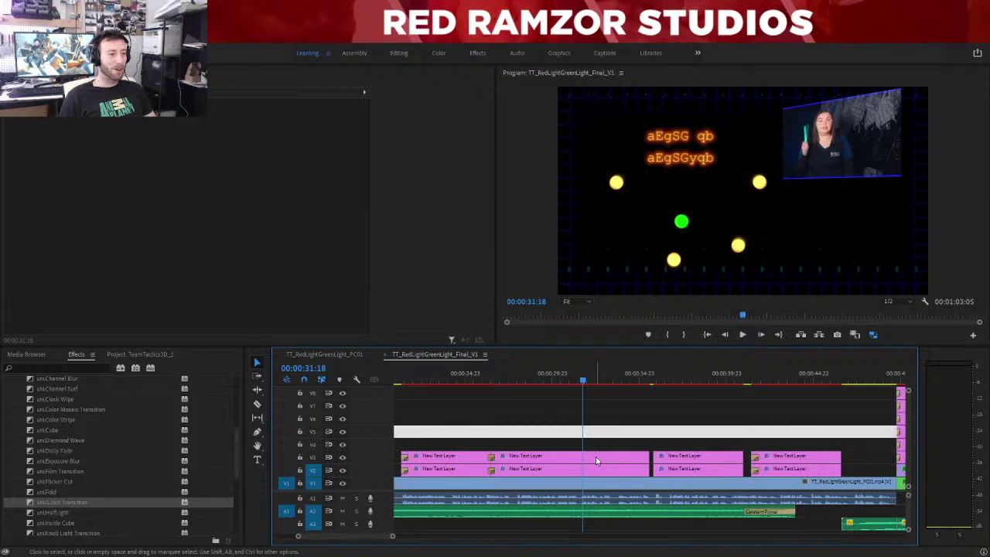
key("ctrl+z")
scroll(76, 263, "down", 5)
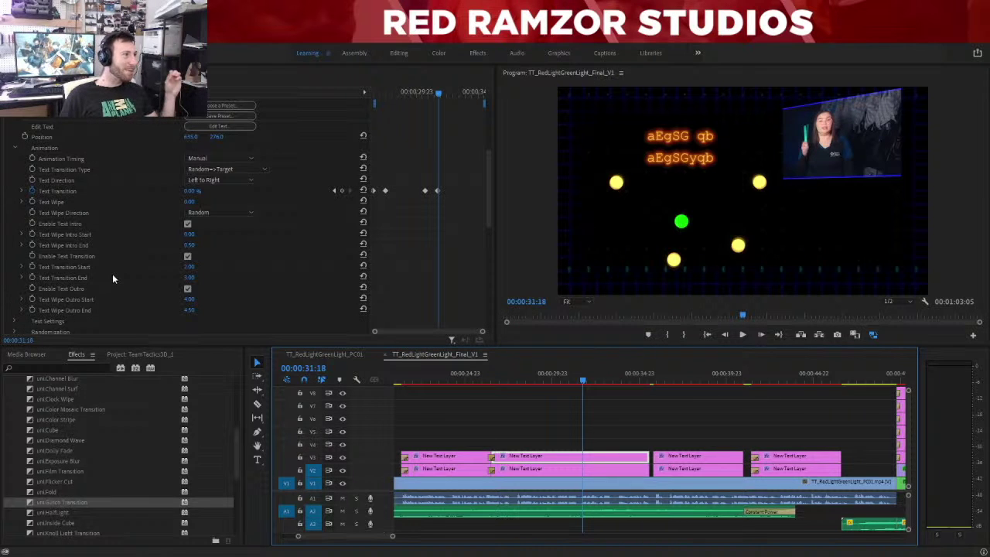
scroll(122, 277, "down", 1)
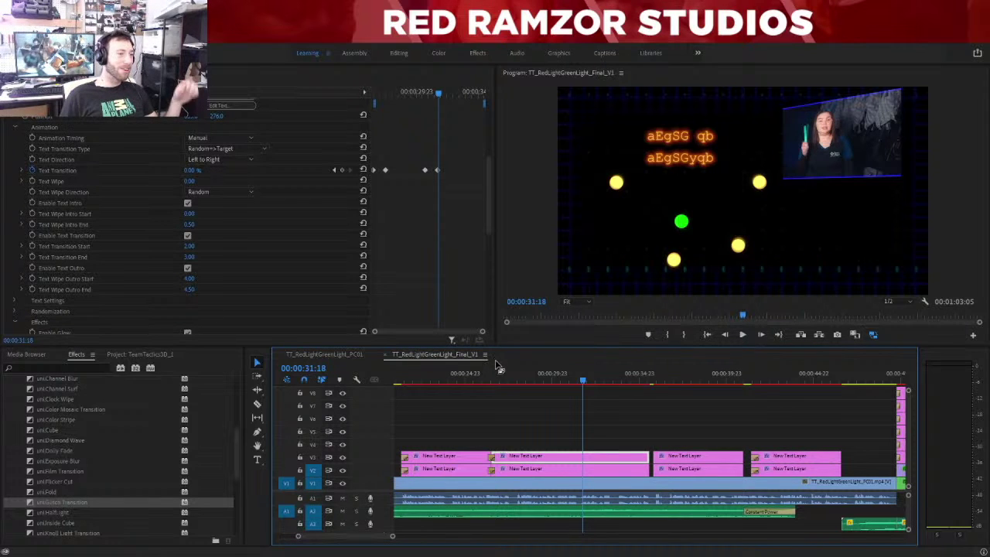
Mark an in point at the extended title pair's start, 00:00:26:12, and an out point near its end at 00:00:35:02.
left_click(497, 405)
key("Up")
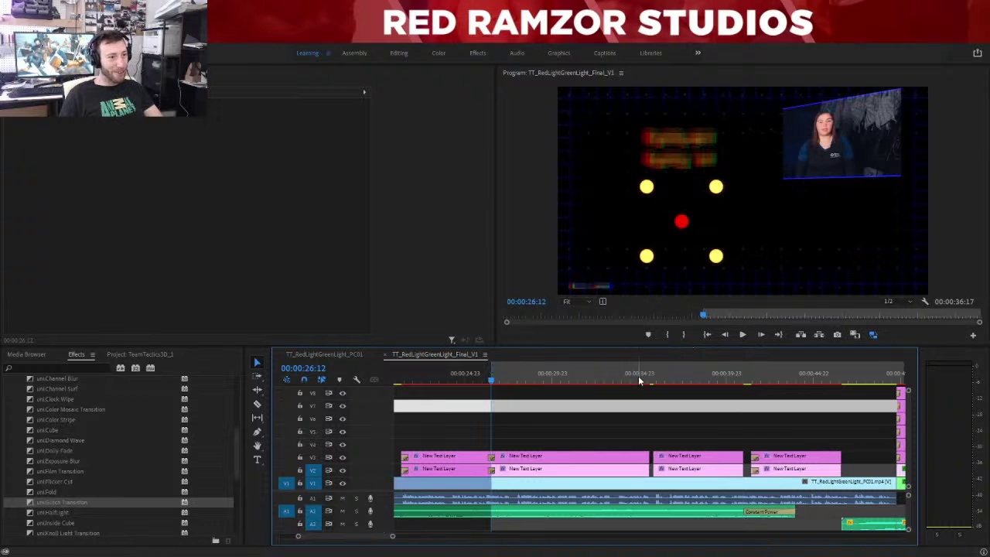
mouse_move(639, 377)
left_mouse_down()
mouse_move(565, 377)
mouse_move(652, 379)
left_mouse_up()
key("o")
key("o")
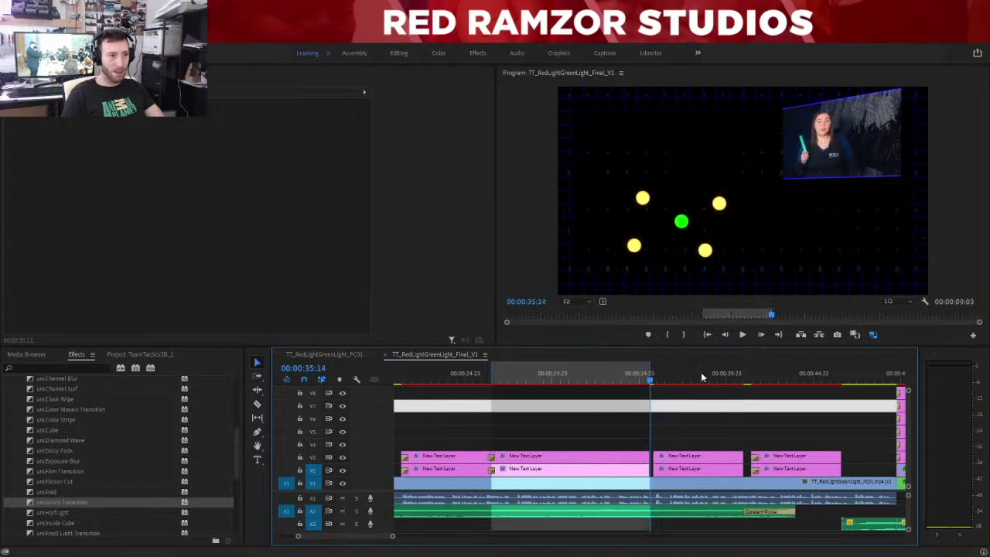
left_click(643, 382)
key("o")
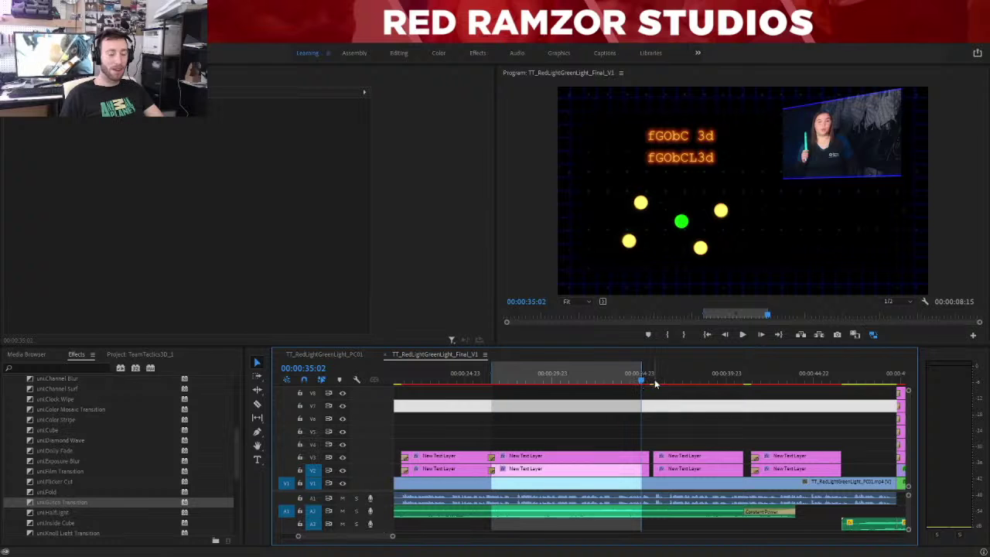
Try a Text Wipe Outro Start of 8.50 and Outro End of 9.00 on the V2 MOVEMENT IS REQUIRED layer, checking the title's end.
left_click(581, 469)
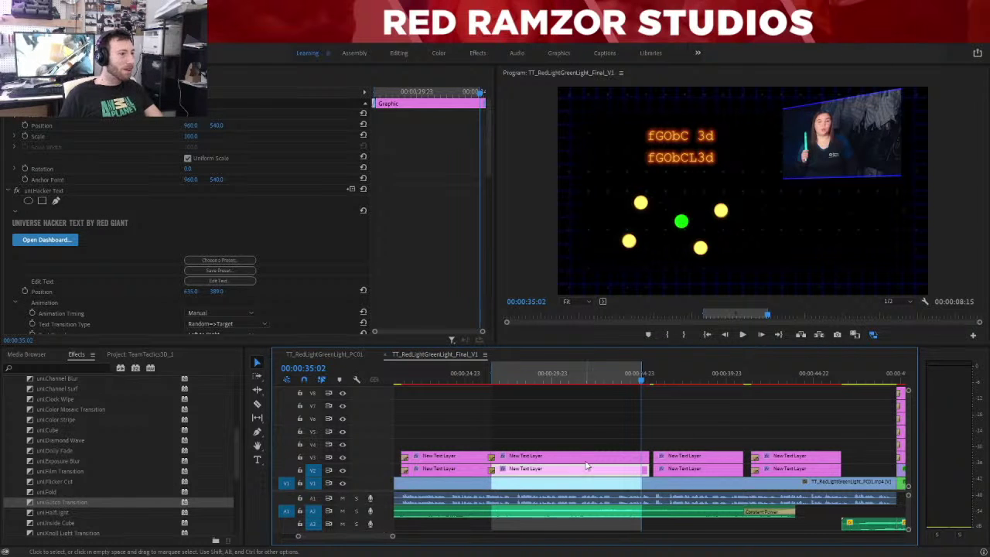
scroll(341, 212, "down", 4)
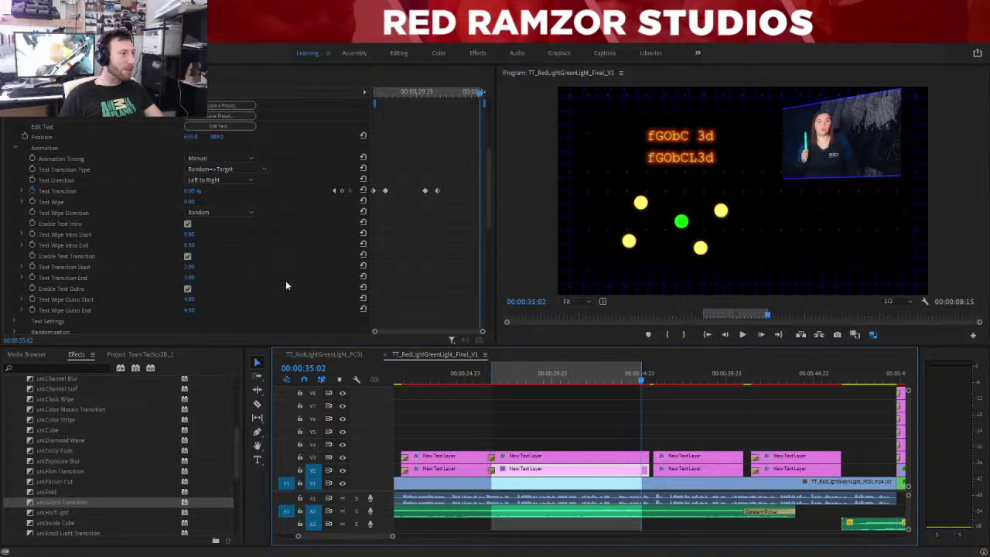
scroll(285, 285, "down", 1)
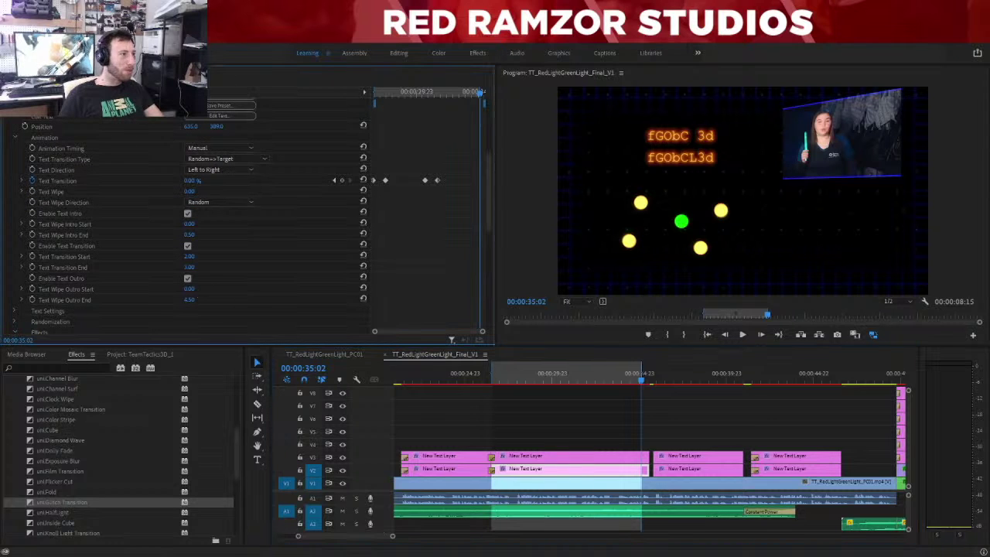
left_click(193, 288)
type("6")
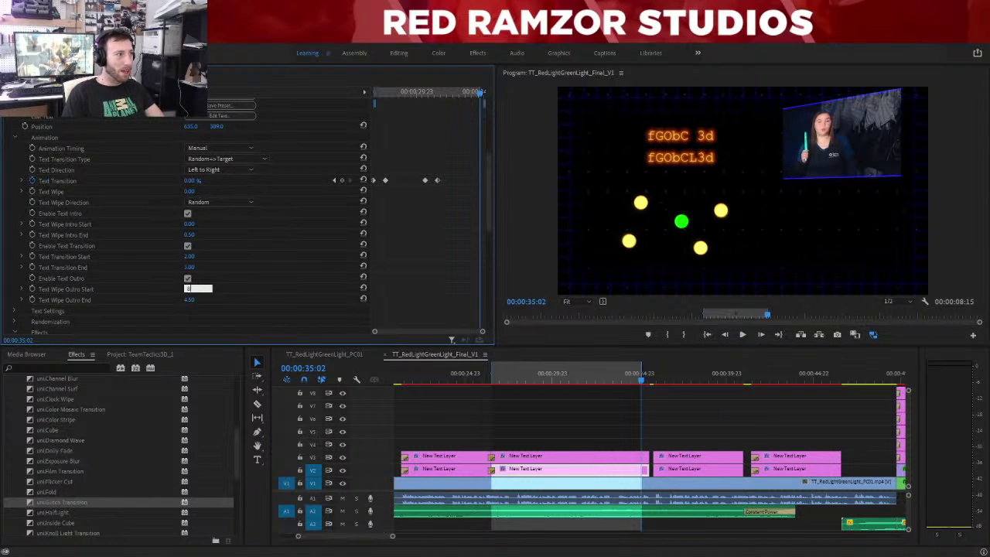
type(".5")
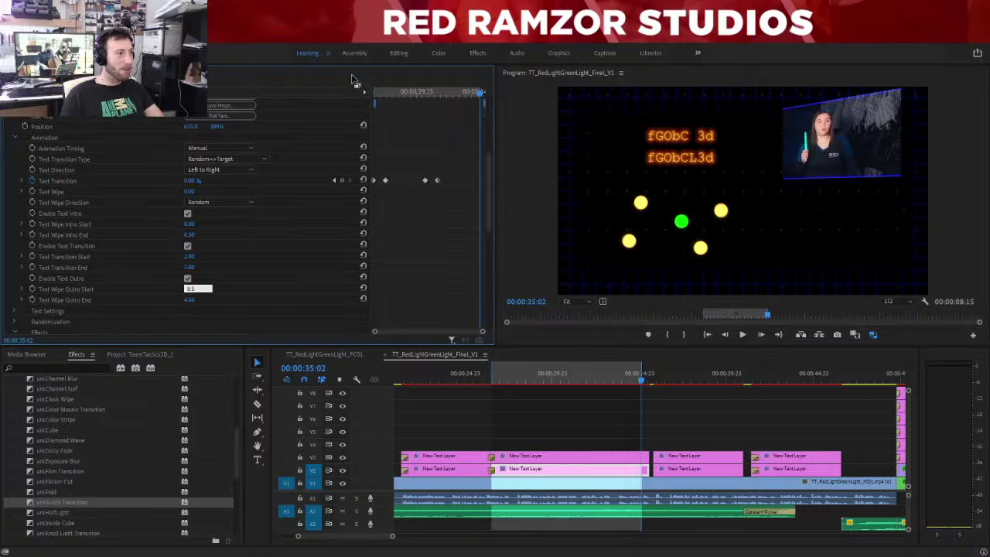
left_click(192, 300)
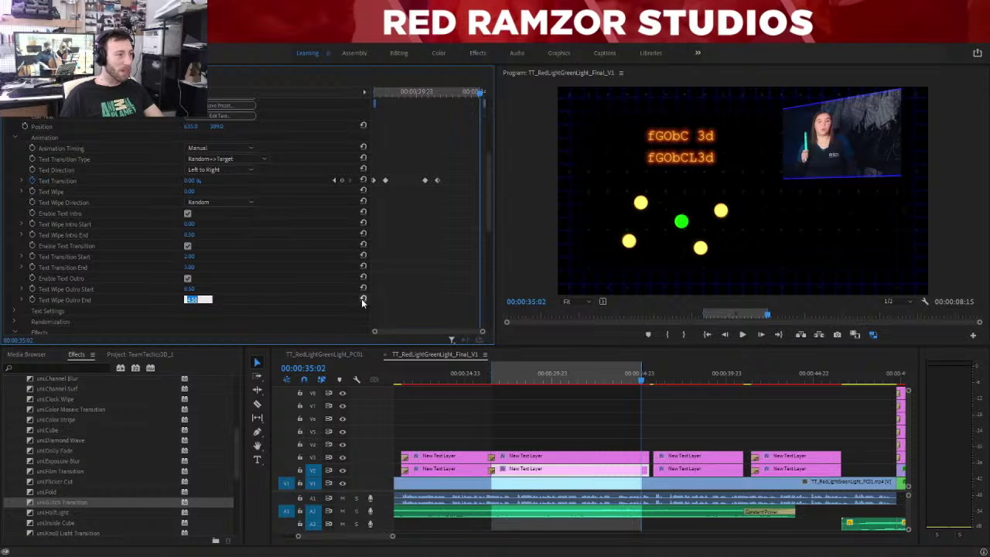
type("9")
key("Return")
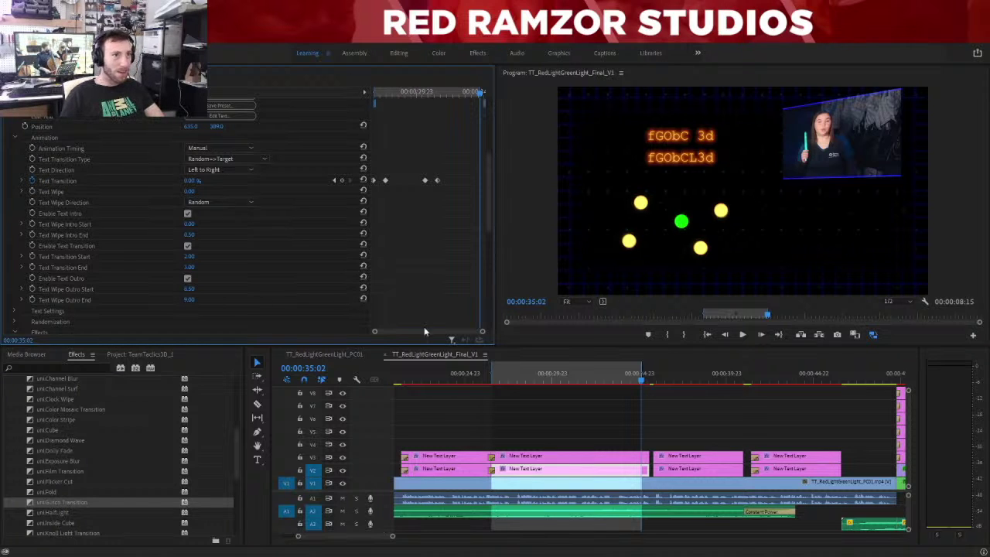
left_click(638, 383)
mouse_move(638, 383)
left_mouse_down()
mouse_move(621, 383)
mouse_move(639, 385)
left_mouse_up()
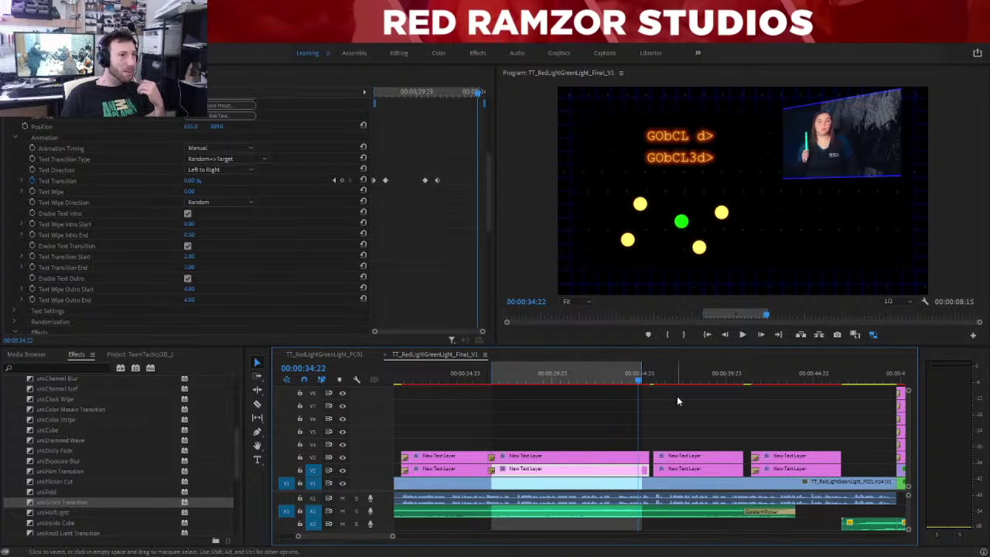
Try a Text Transition Start of 8.00 and Text Transition End of 9.00 on the V2 MOVEMENT IS REQUIRED layer near the title's end.
mouse_move(641, 385)
left_mouse_down()
mouse_move(636, 376)
mouse_move(644, 380)
left_mouse_up()
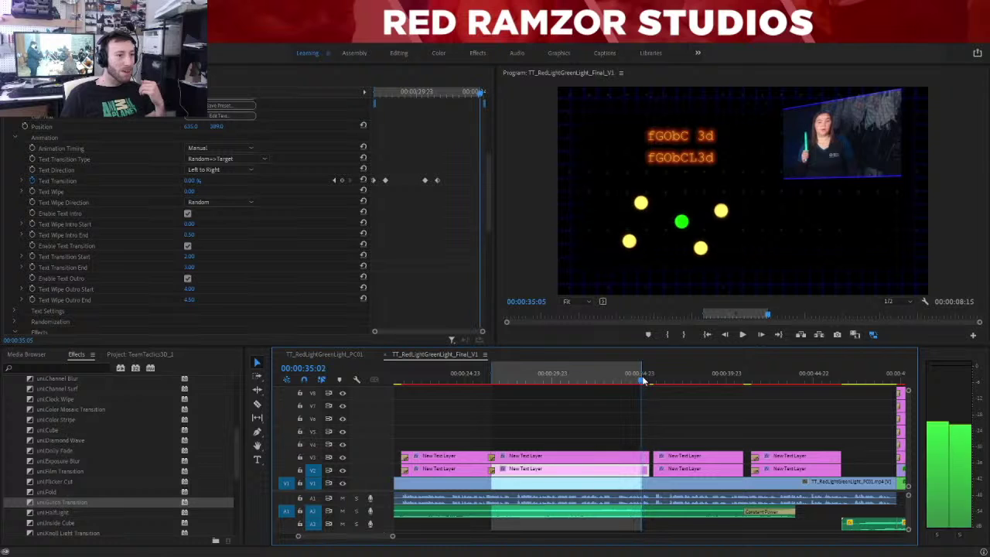
left_click(783, 333)
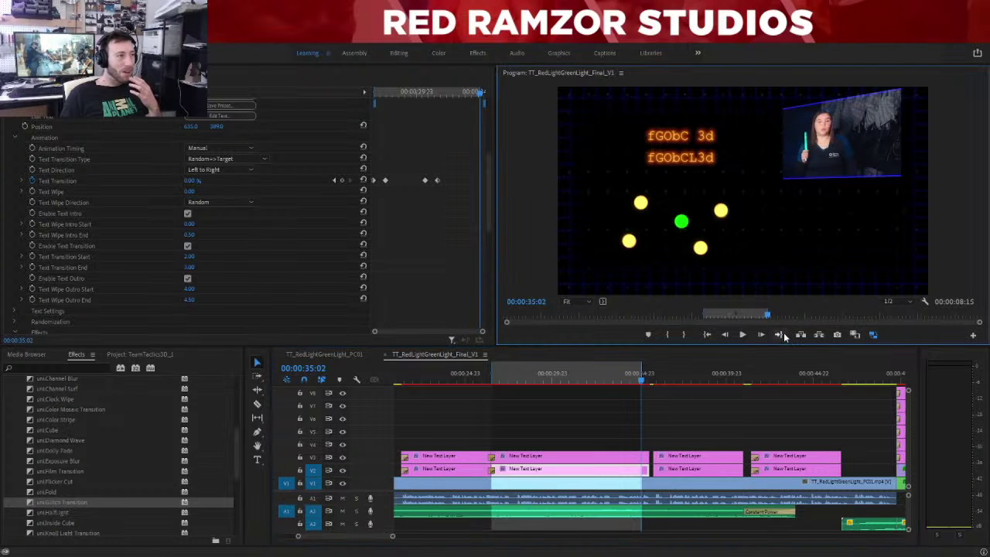
left_click(189, 258)
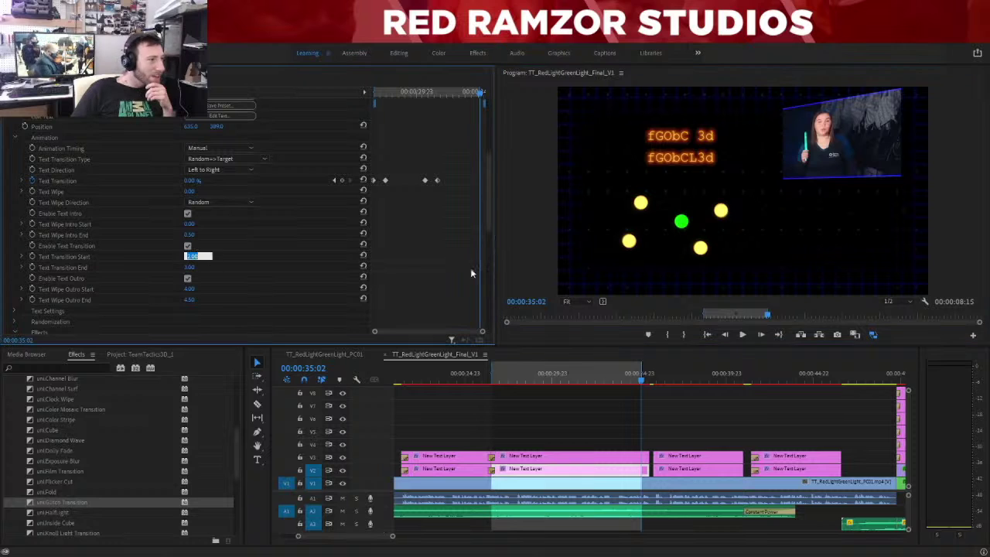
type("0")
key("Return")
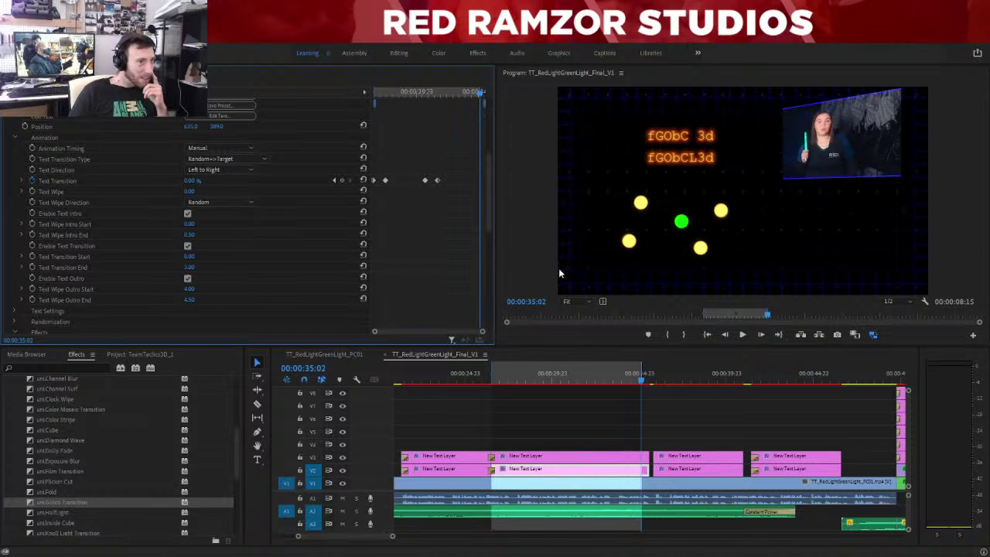
key("Tab")
type("9")
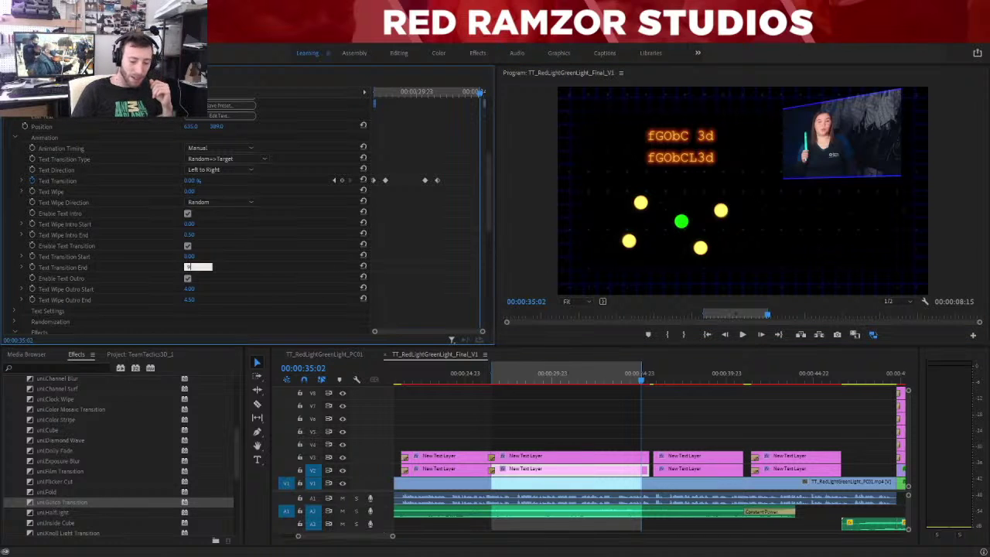
key("Return")
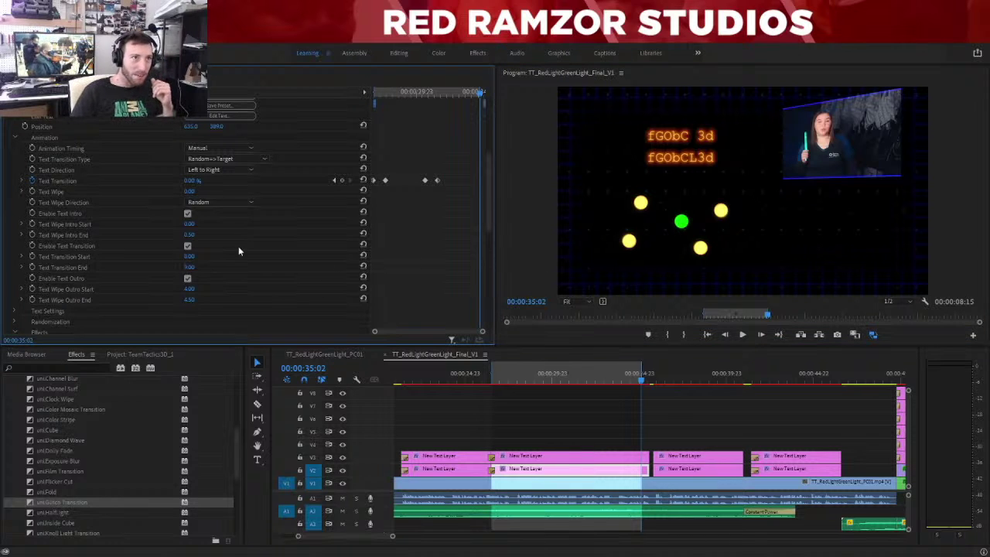
Try a Text Transition Start of 9.00, preview the title, and undo the Text Transition timing changes.
left_click(193, 257)
type("9")
key("Return")
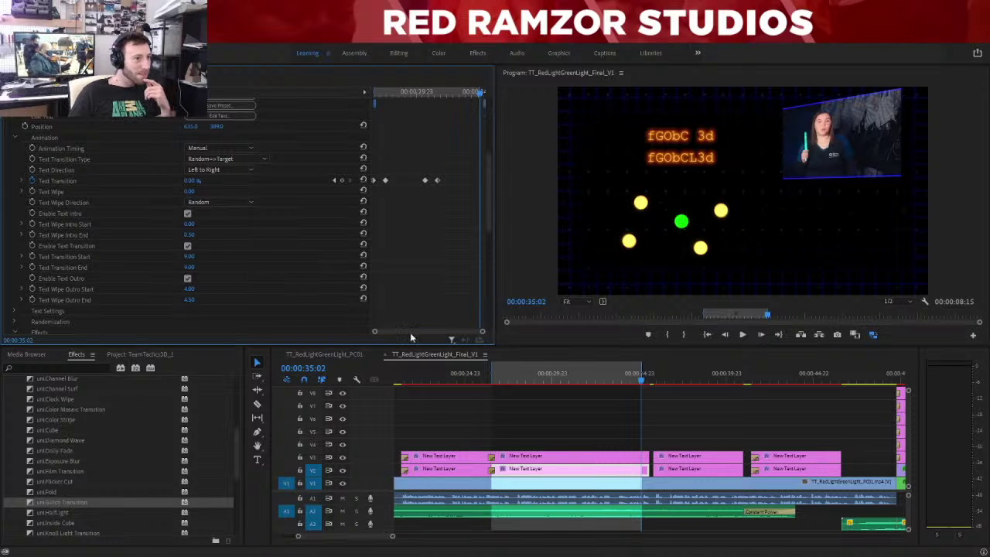
left_click(552, 377)
key("space")
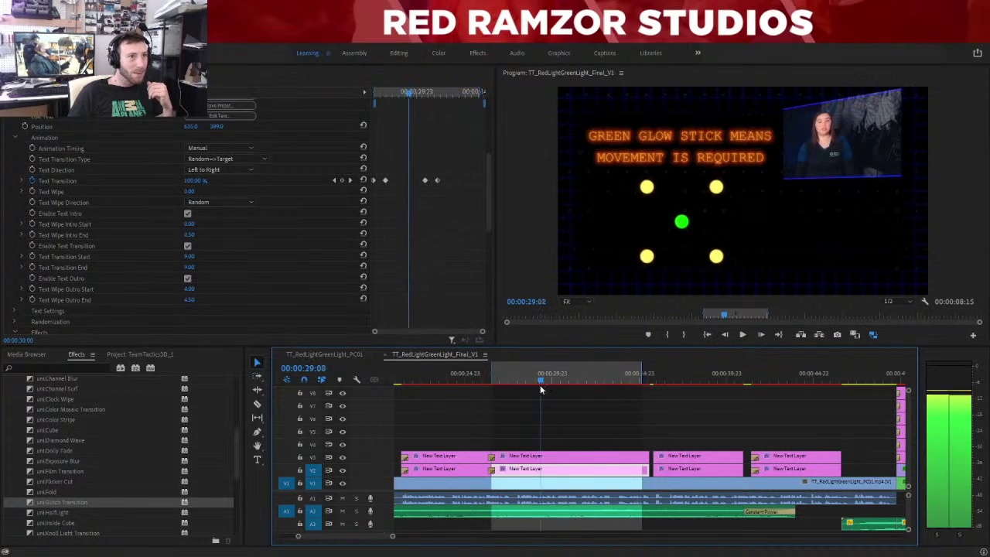
left_click(592, 379)
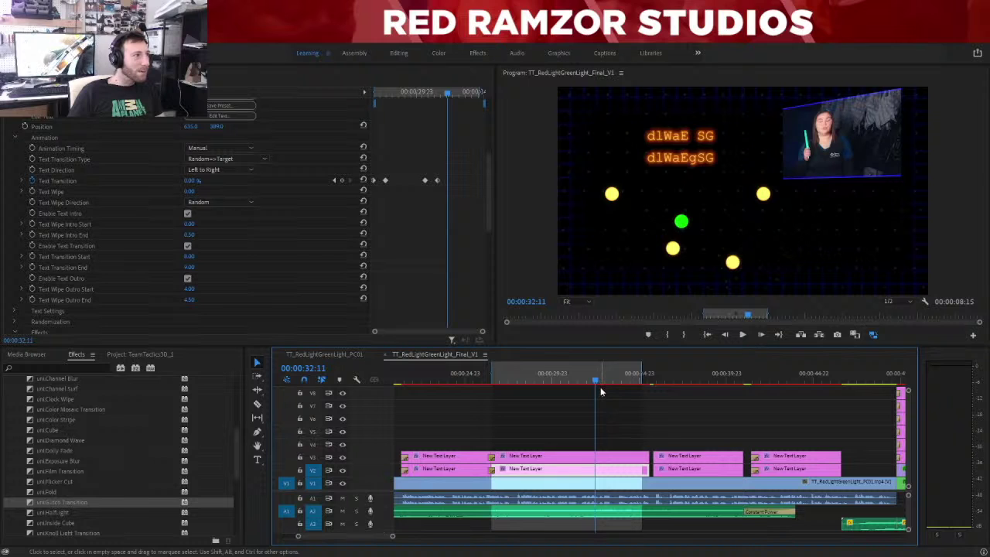
left_click(778, 334)
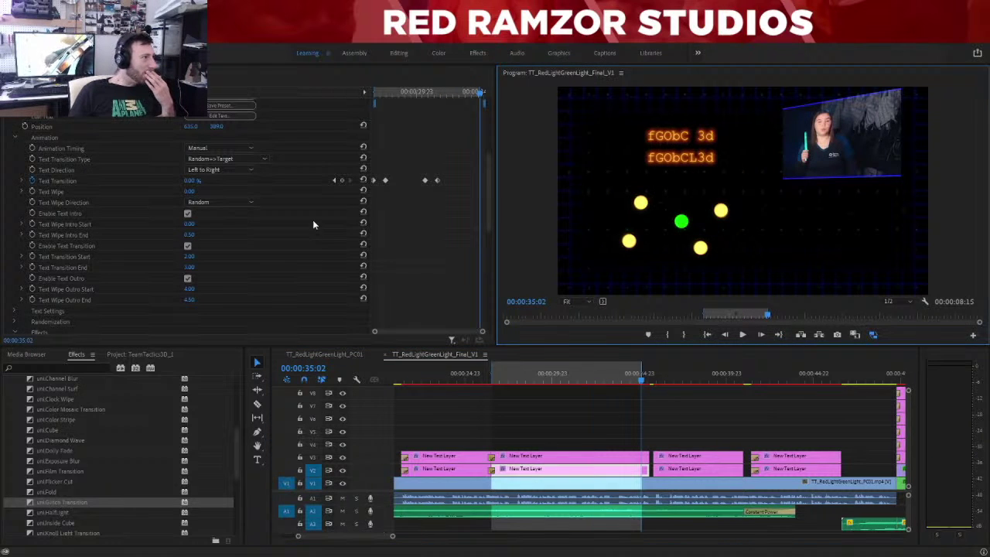
Examine the V2 MOVEMENT IS REQUIRED layer's Hacker Text Randomization and Effects settings, as well as its Text Transition keyframes.
scroll(305, 247, "down", 4)
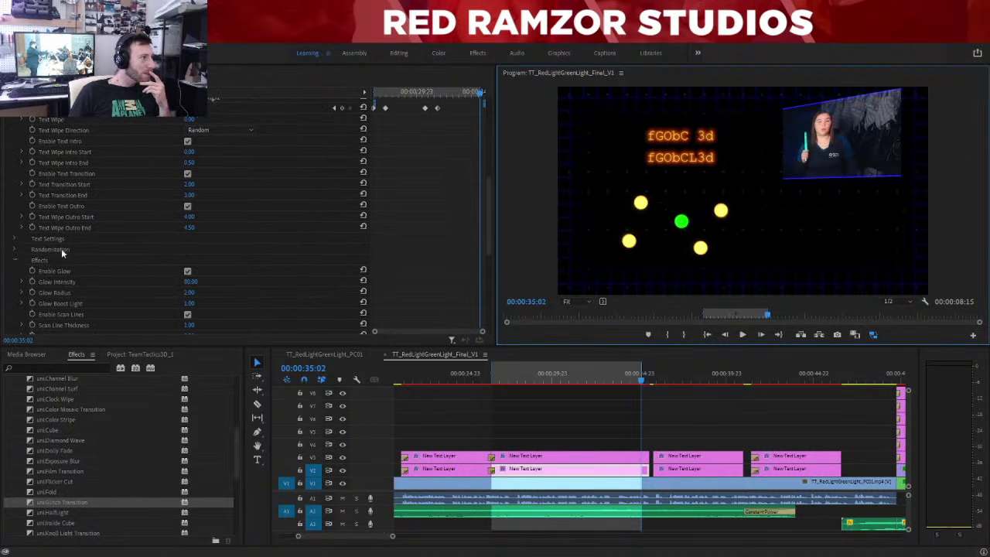
left_click(15, 250)
scroll(111, 259, "down", 1)
scroll(113, 258, "down", 1)
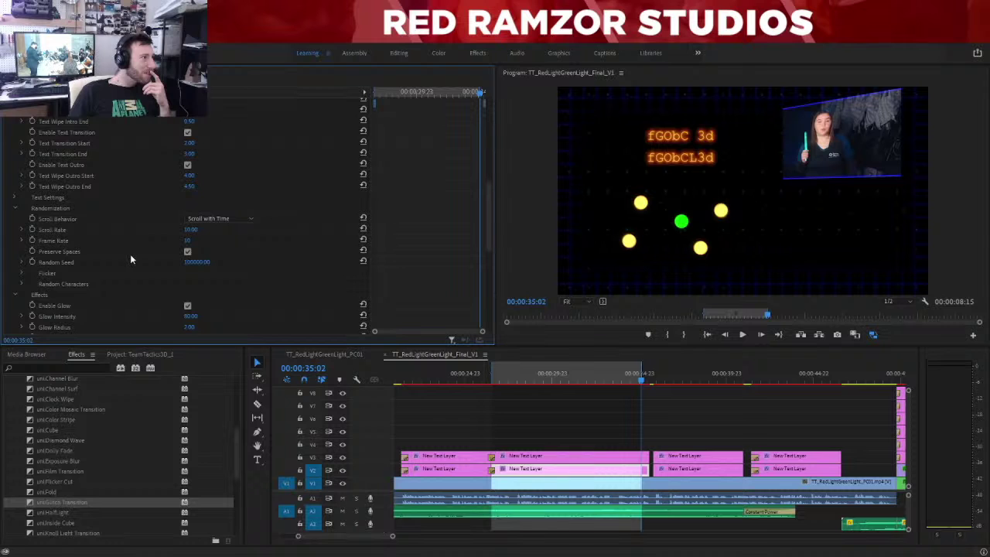
scroll(131, 259, "down", 2)
scroll(116, 261, "down", 4)
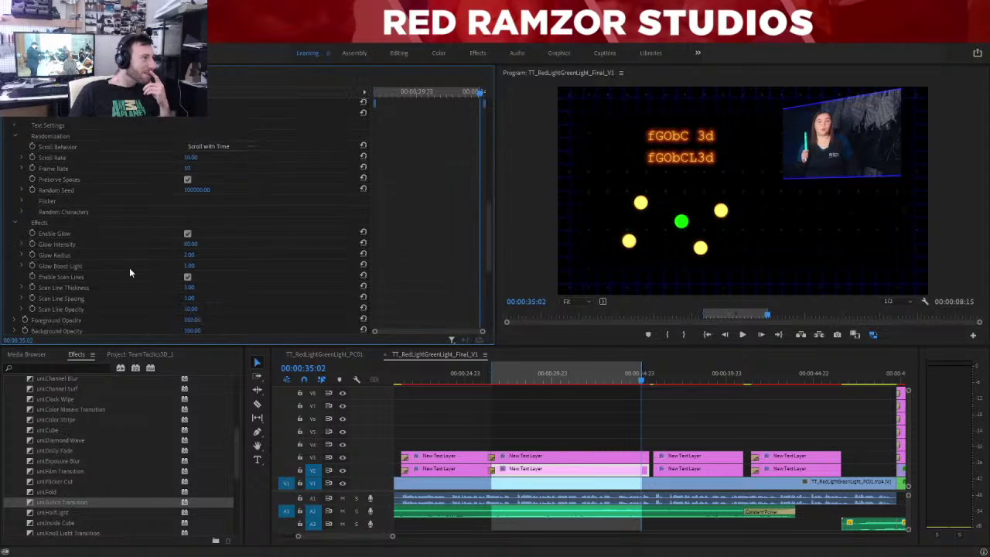
scroll(135, 273, "up", 10)
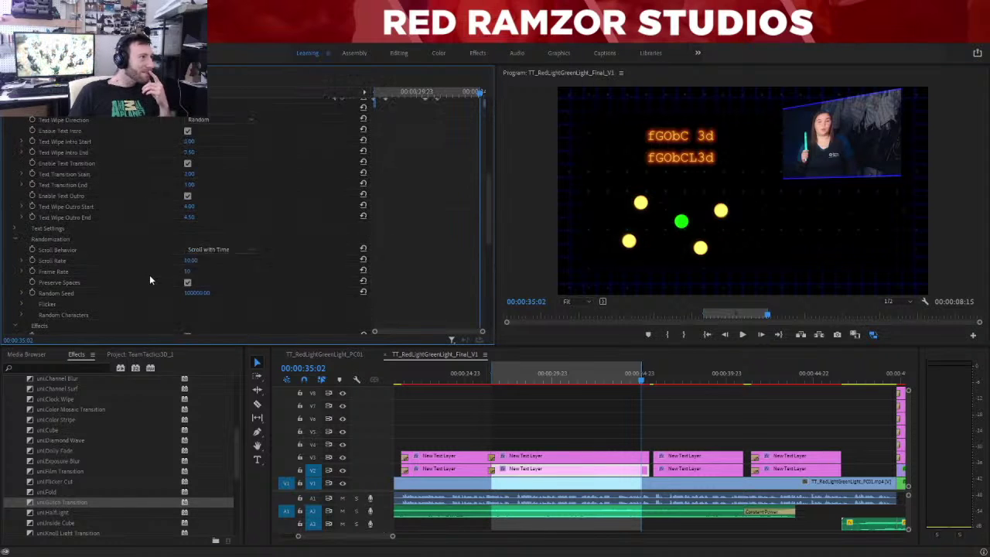
scroll(153, 269, "up", 1)
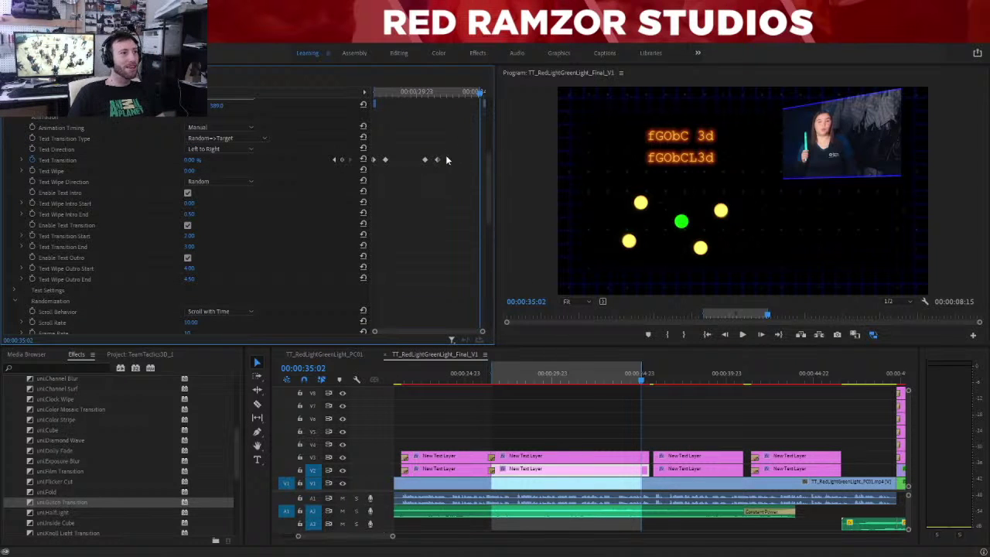
Move the V2 MOVEMENT IS REQUIRED layer's last two Text Transition keyframes to the title's end and clear the sequence's in and out points.
left_click_drag(447, 149, 495, 188)
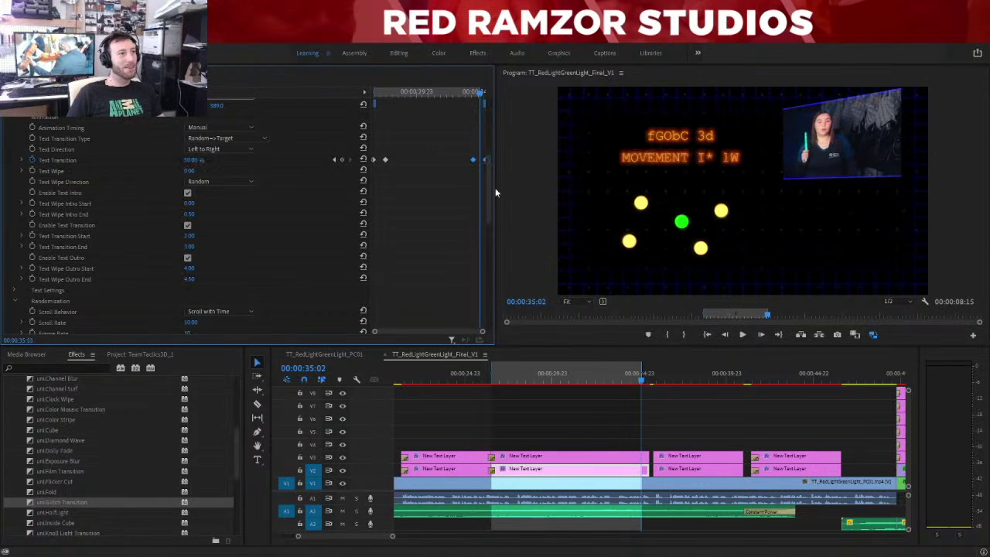
left_click(706, 442)
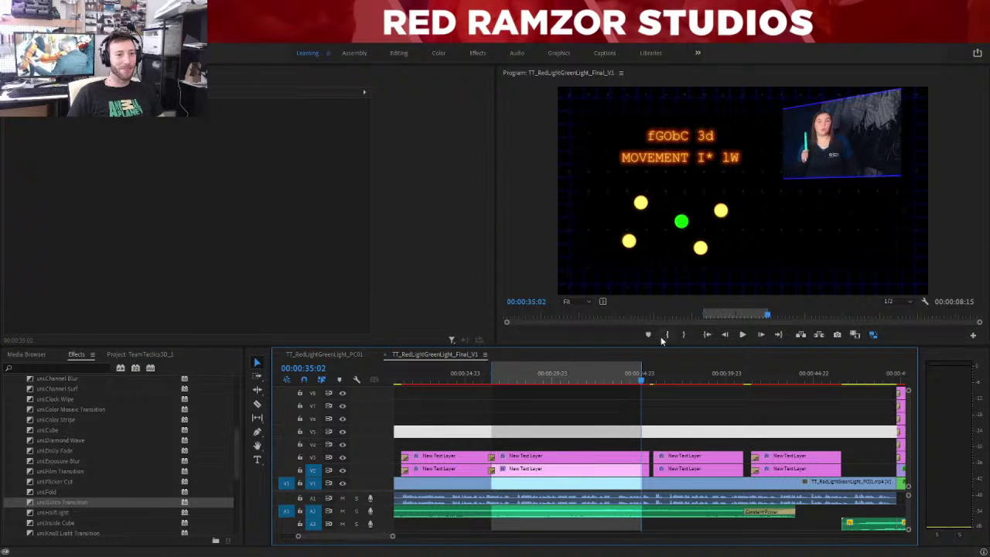
left_click(545, 426)
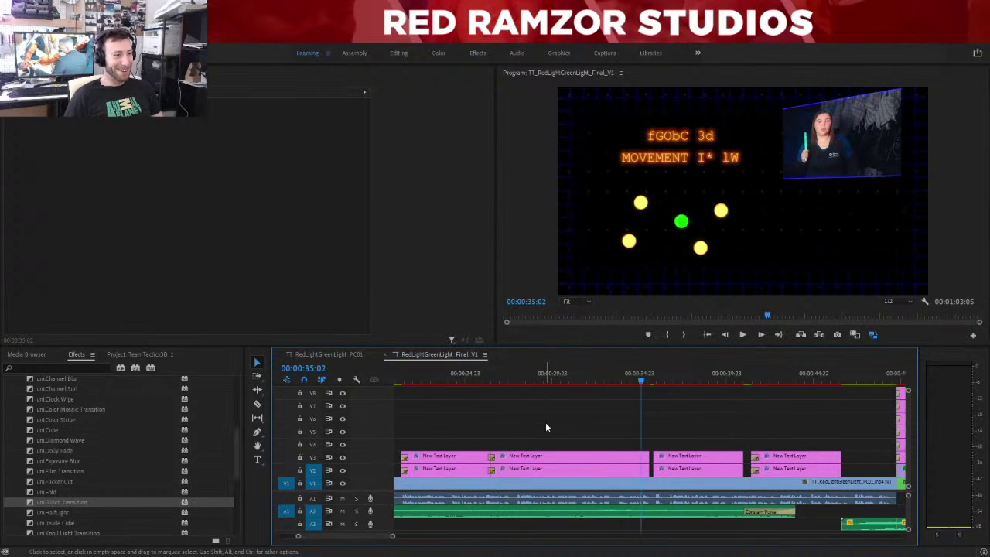
Play back the title's end and move the V3 GREEN GLOW STICK MEANS layer's last two Text Transition keyframes to the clip's end.
left_click(622, 376)
key("space")
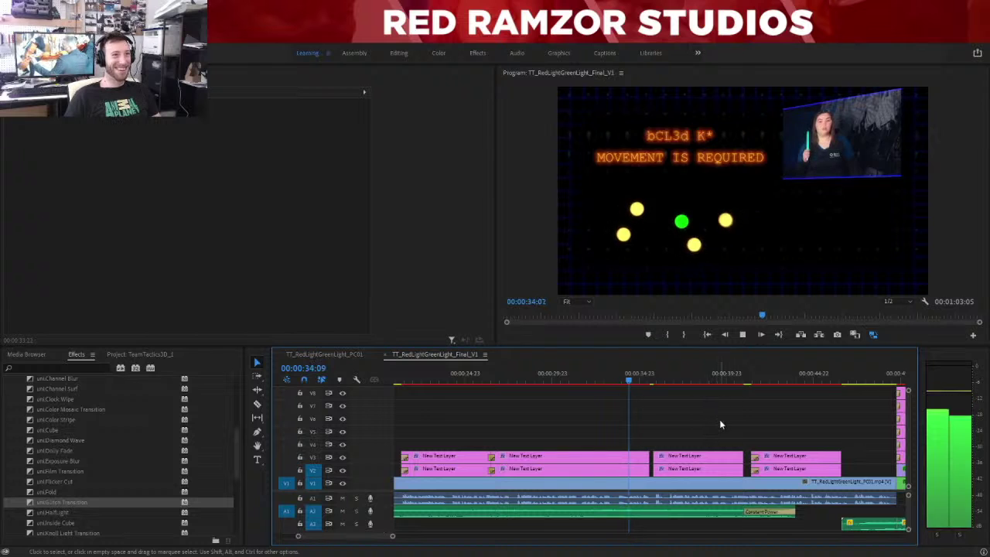
key("space")
left_click(605, 463)
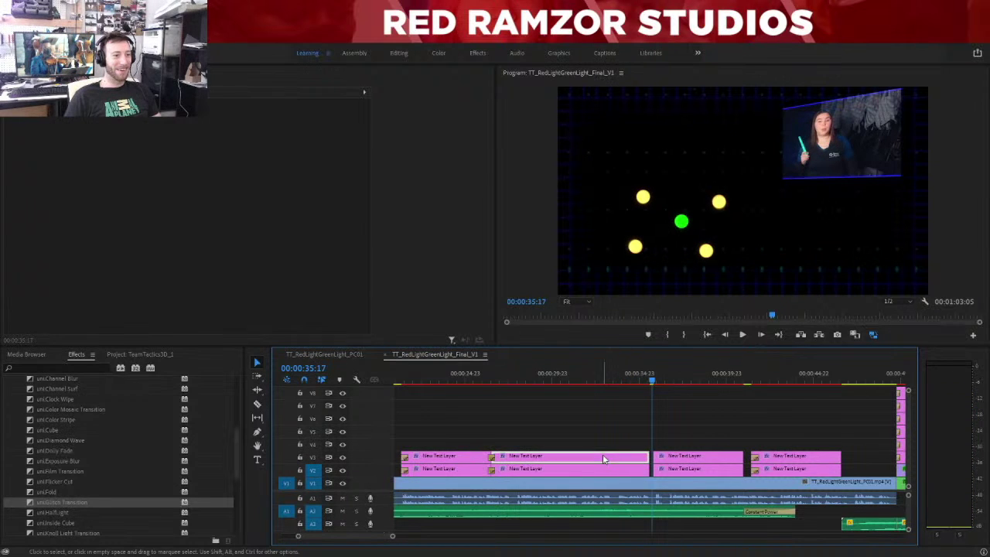
scroll(304, 246, "down", 4)
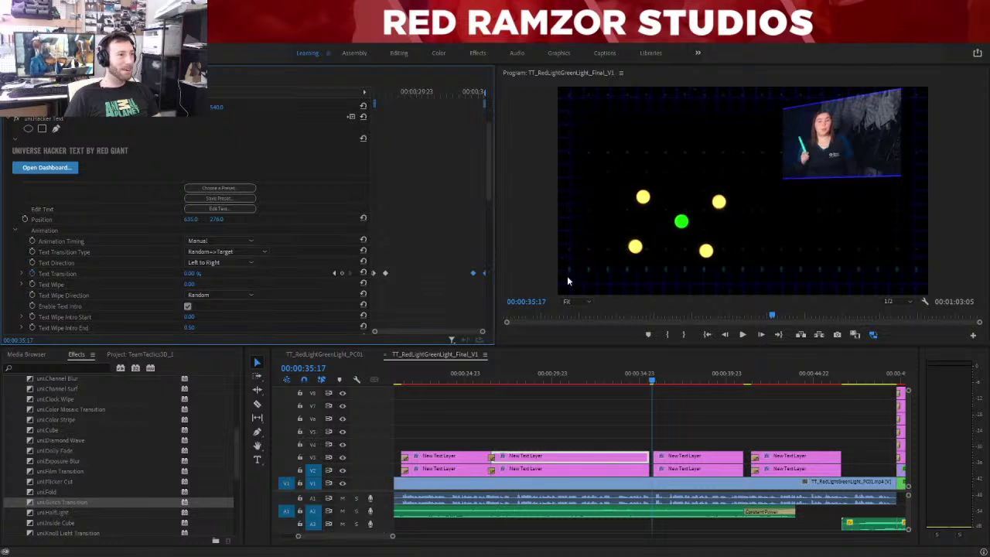
Play back the following titles and move the GLOW STICKS WILL BE title pair on V3 and V2 to start at 00:00:42:23.
left_click(678, 406)
key("j")
key("l")
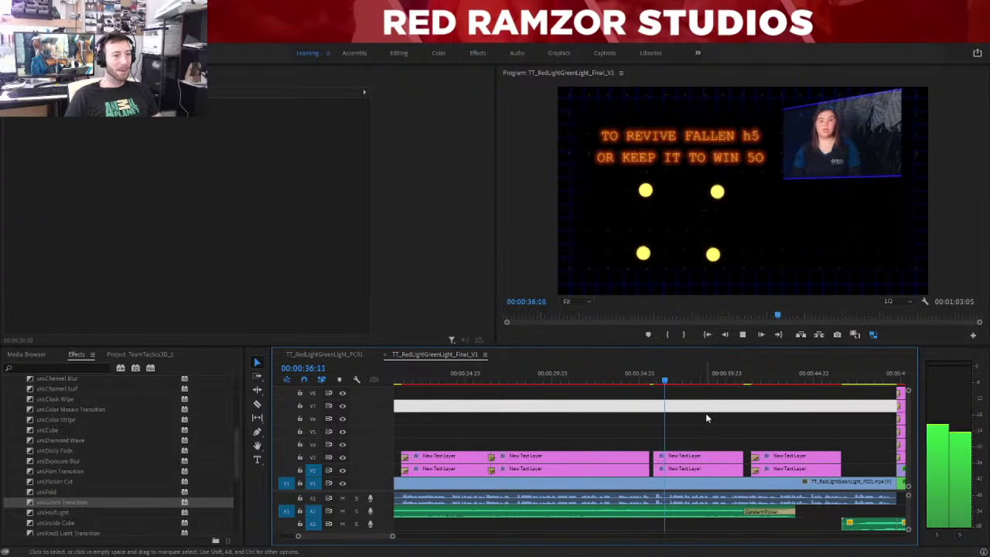
left_click(785, 412)
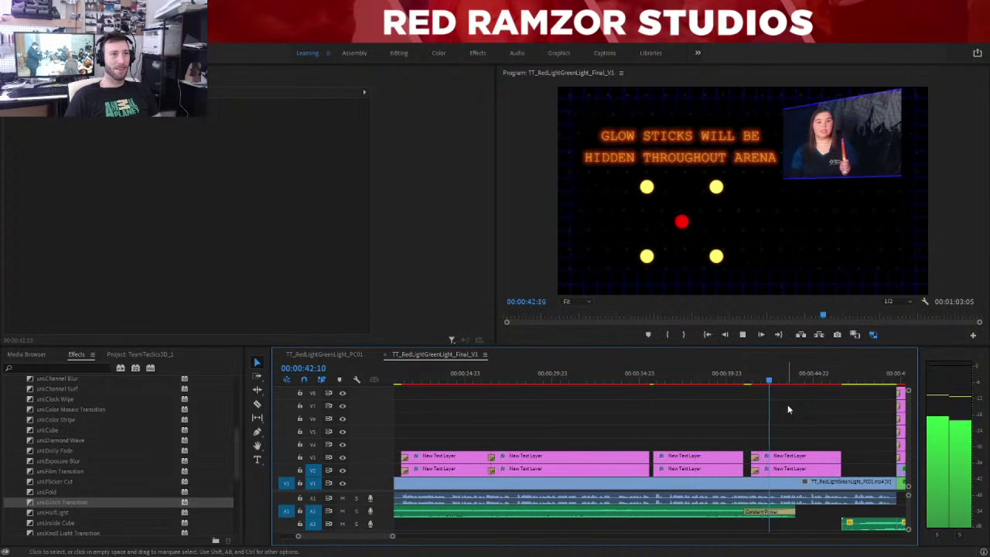
key("space")
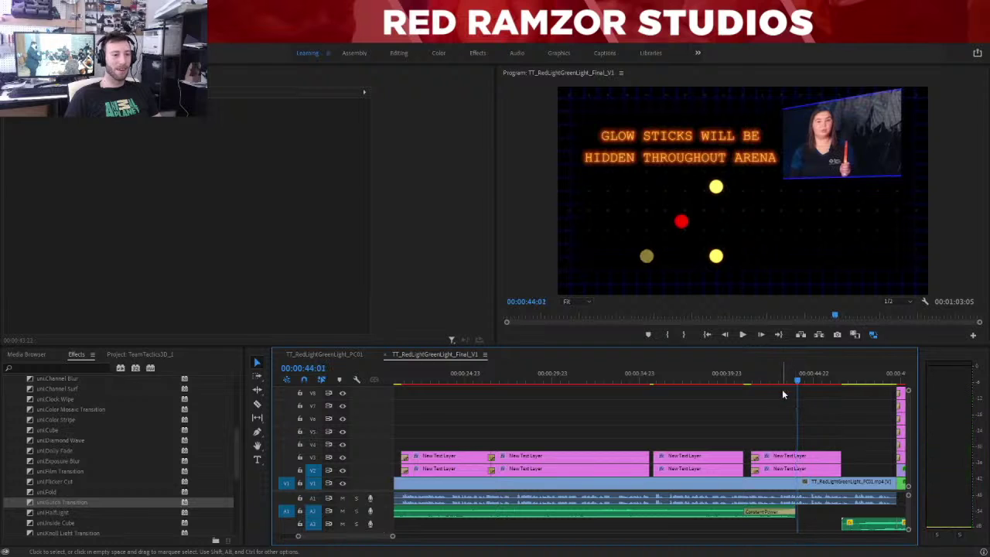
left_click(779, 375)
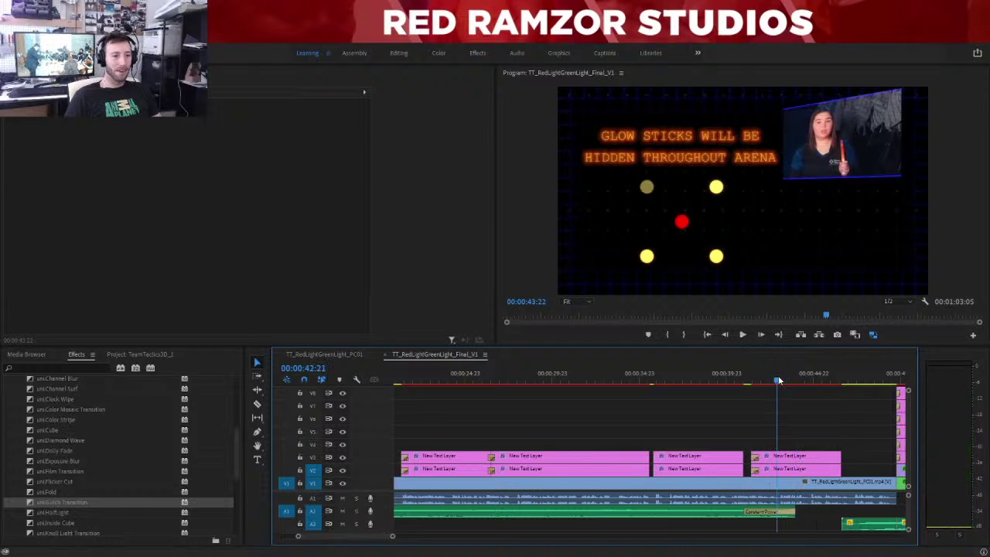
left_click(804, 456)
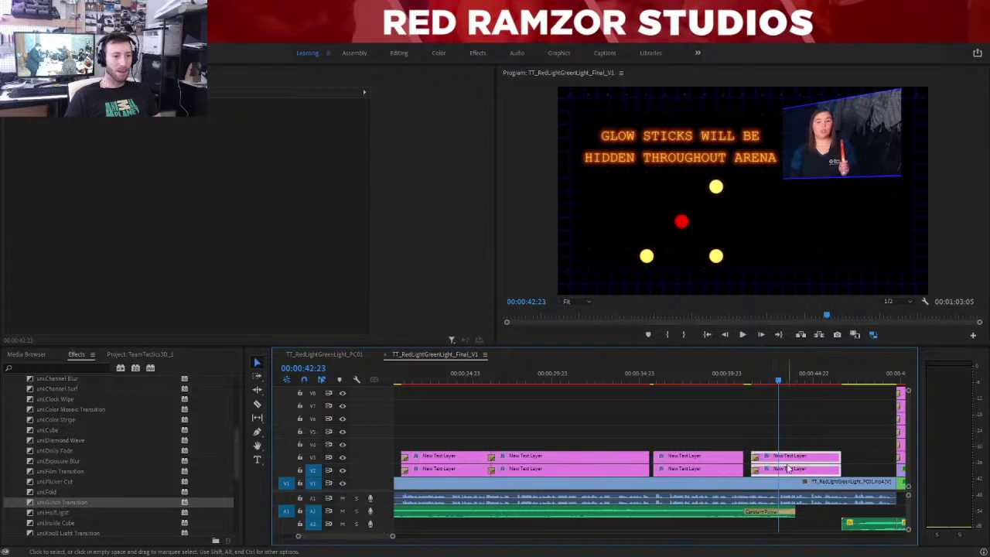
left_click_drag(801, 455, 830, 456)
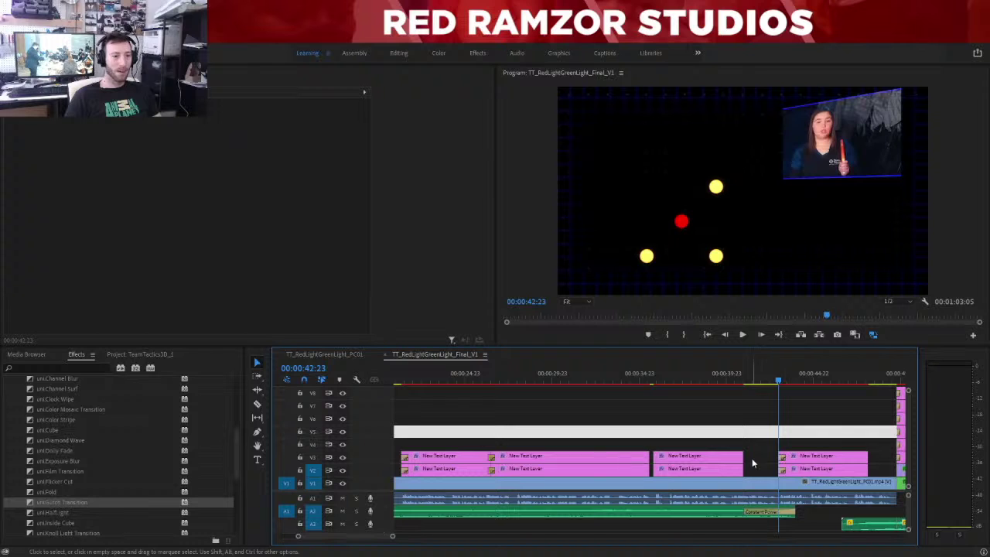
Extend the GREEN GLOW STICK MEANS title pair to meet the next titles and adjust both layers' last two Text Transition keyframes to the new end.
left_click(627, 457)
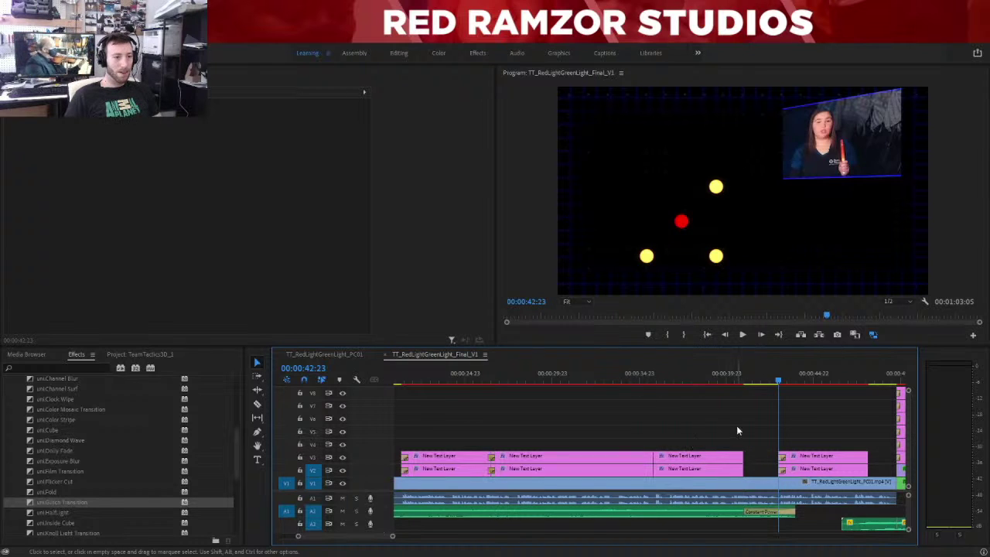
left_click_drag(731, 426, 715, 470)
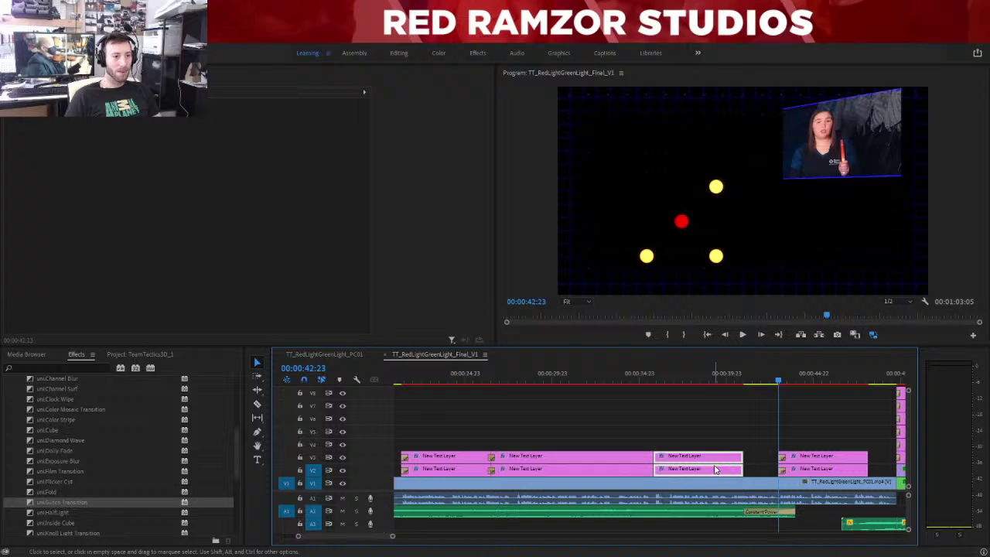
left_click(630, 456)
scroll(459, 270, "down", 2)
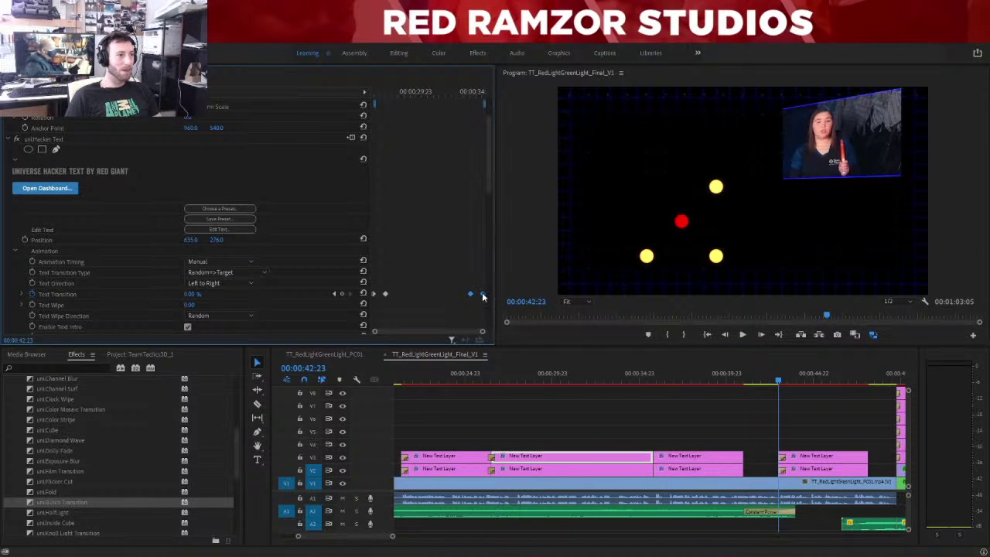
left_click(595, 468)
scroll(462, 271, "down", 3)
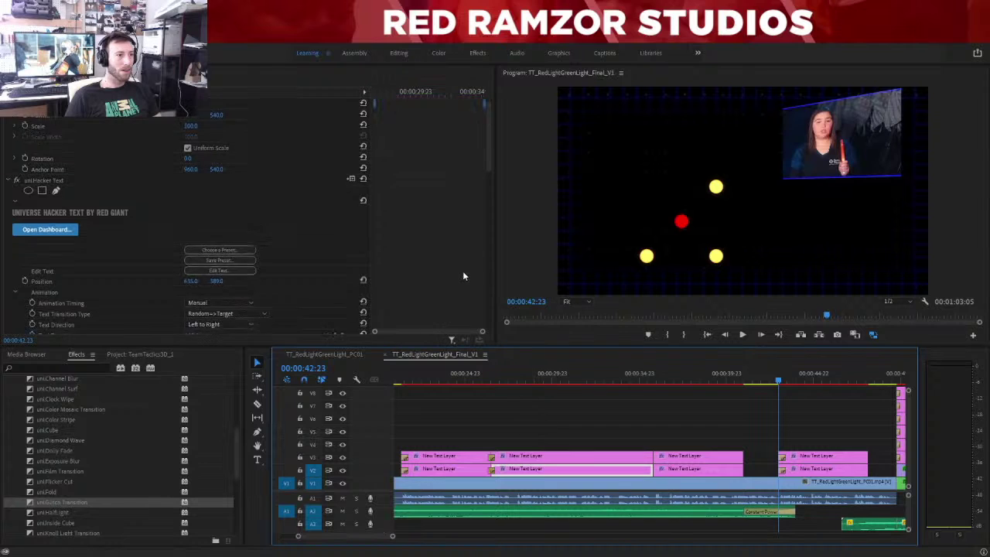
left_click_drag(457, 266, 486, 283)
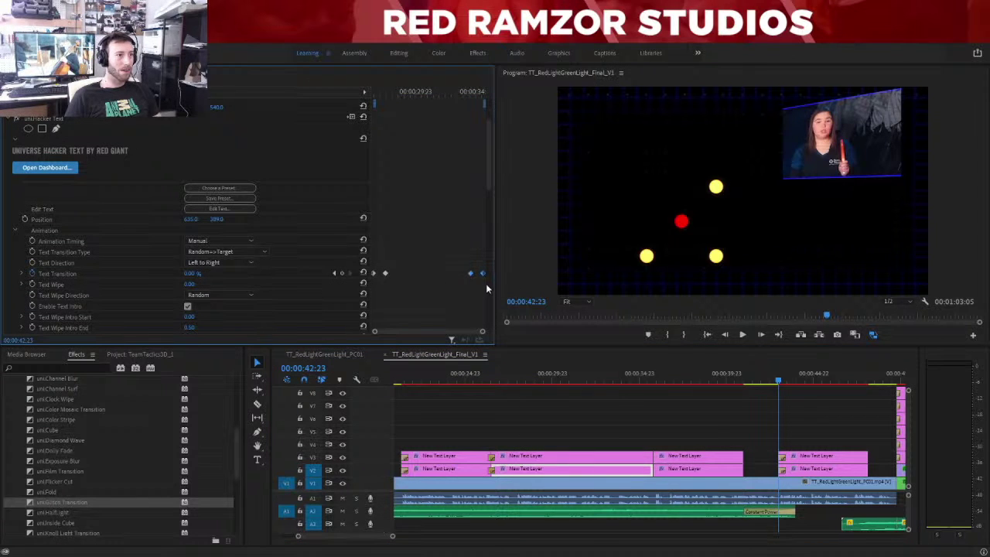
Extend the TO REVIVE FALLEN TEAMMATE title pair to the next titles at 00:00:42:23 and rewrite its V3 line as RED GLOW STICK MEANS.
left_click_drag(693, 462, 779, 446)
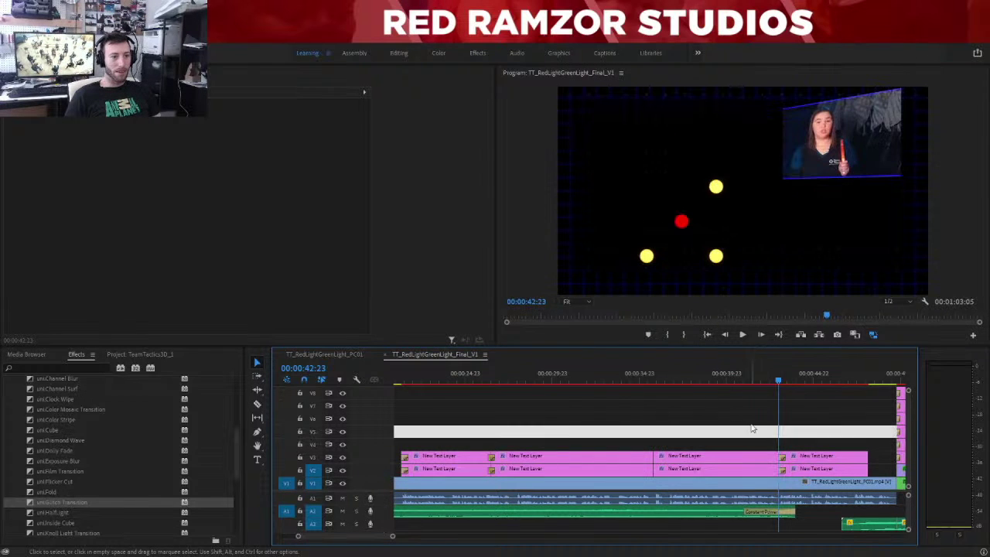
left_click(705, 375)
left_click(713, 468)
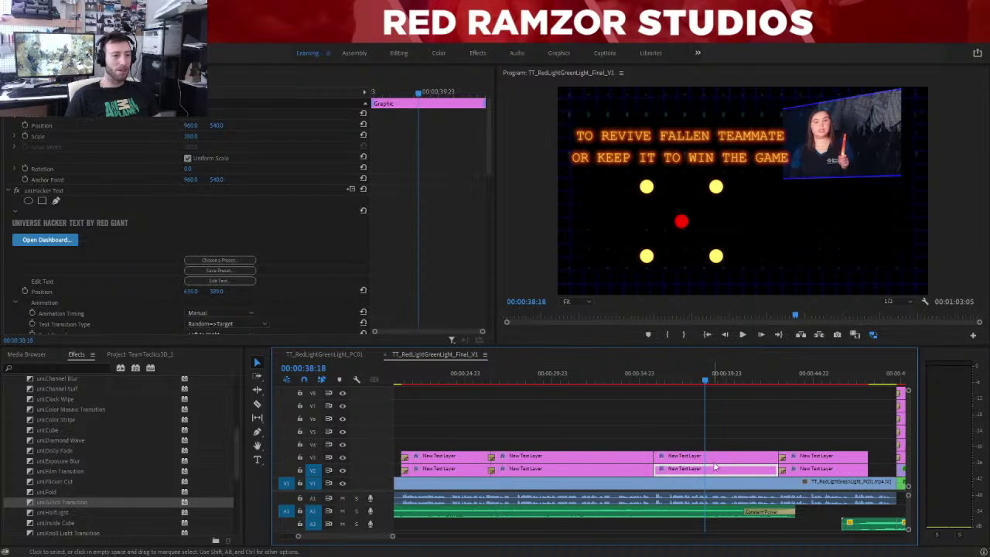
left_click(724, 455)
left_click(211, 282)
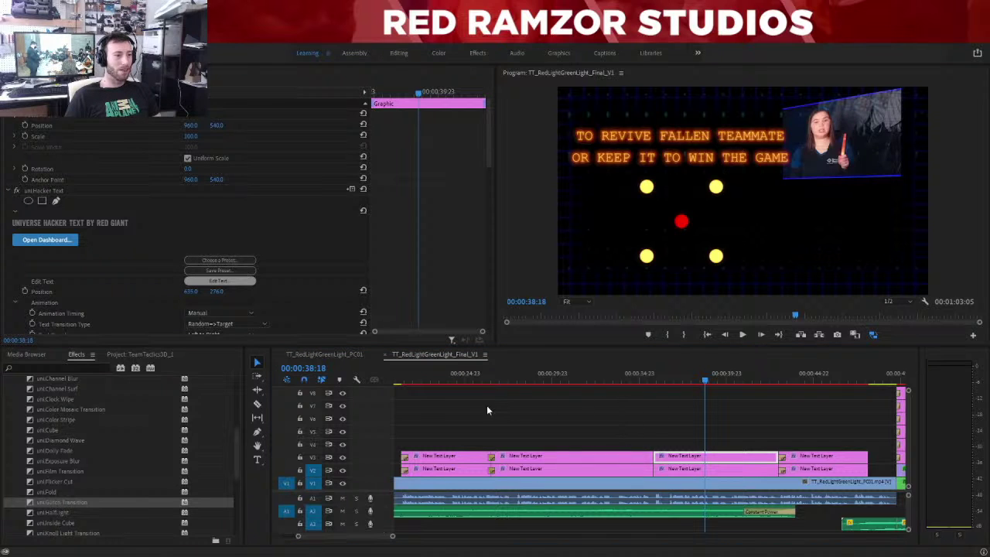
left_click(582, 374)
left_click(694, 375)
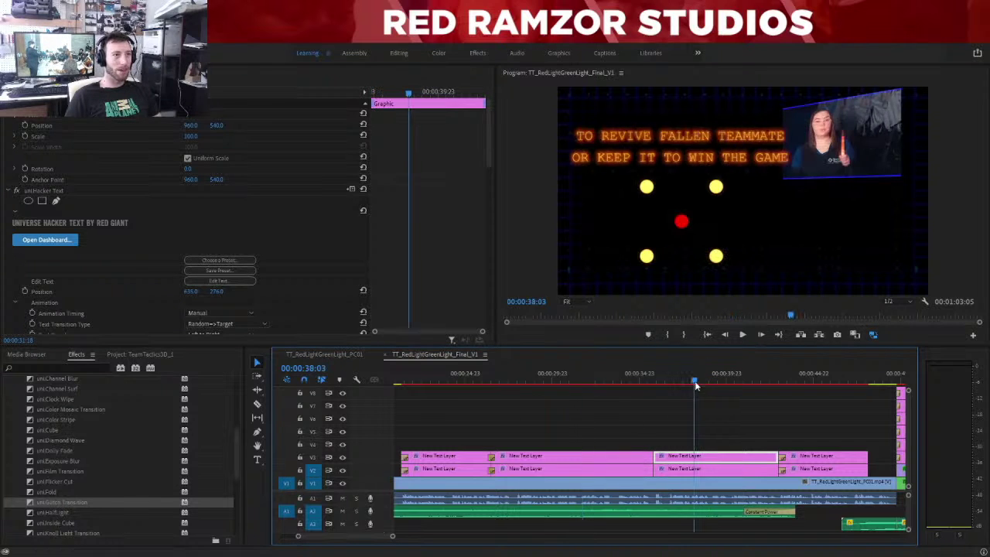
left_click(221, 281)
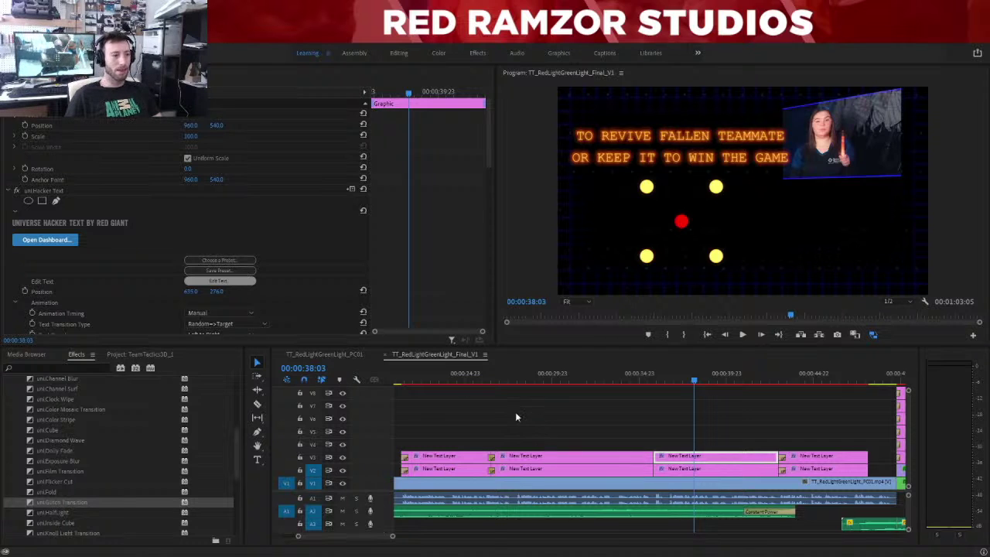
Rewrite the V2 layer below the RED GLOW STICK MEANS title as NO MOVEMENT IS ALLOWED.
left_click(727, 470)
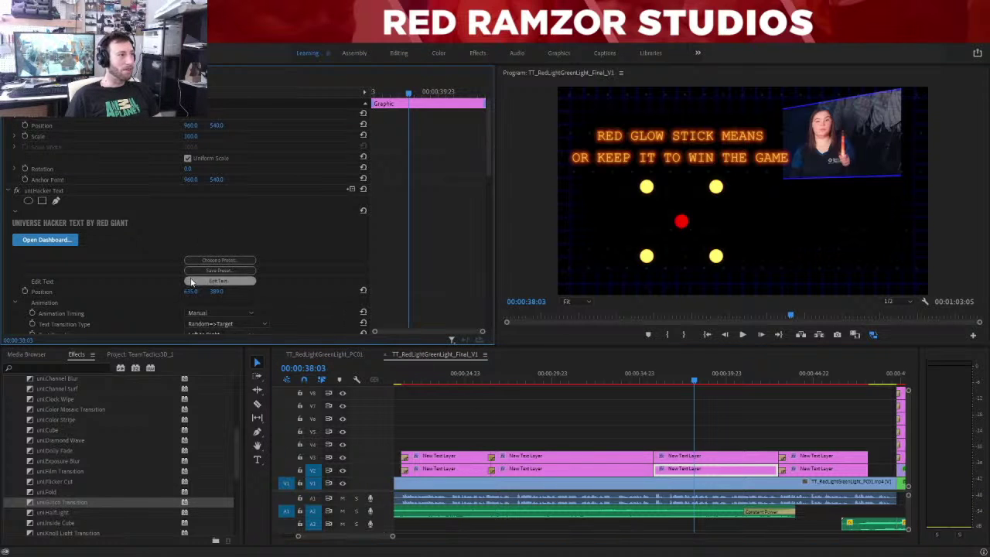
left_click(219, 280)
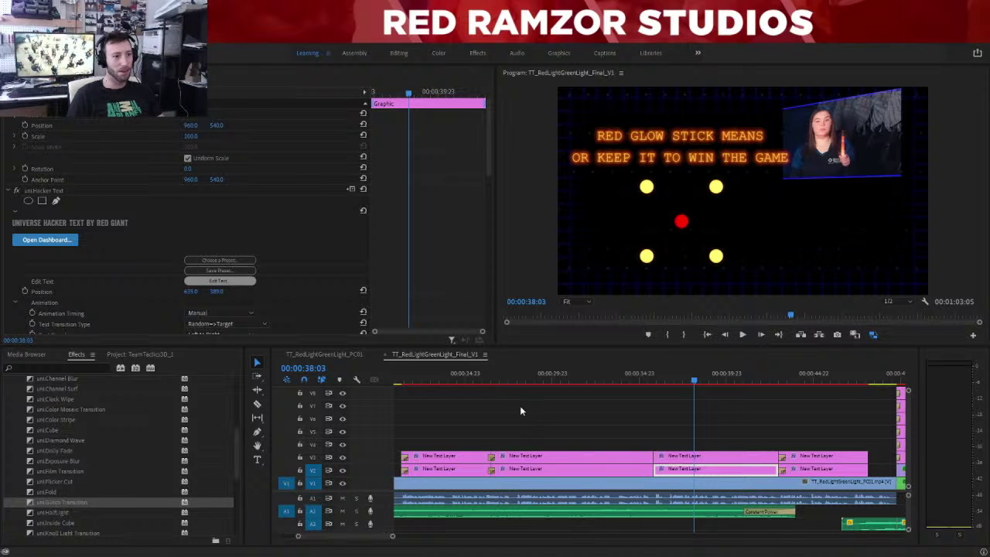
left_click(738, 443)
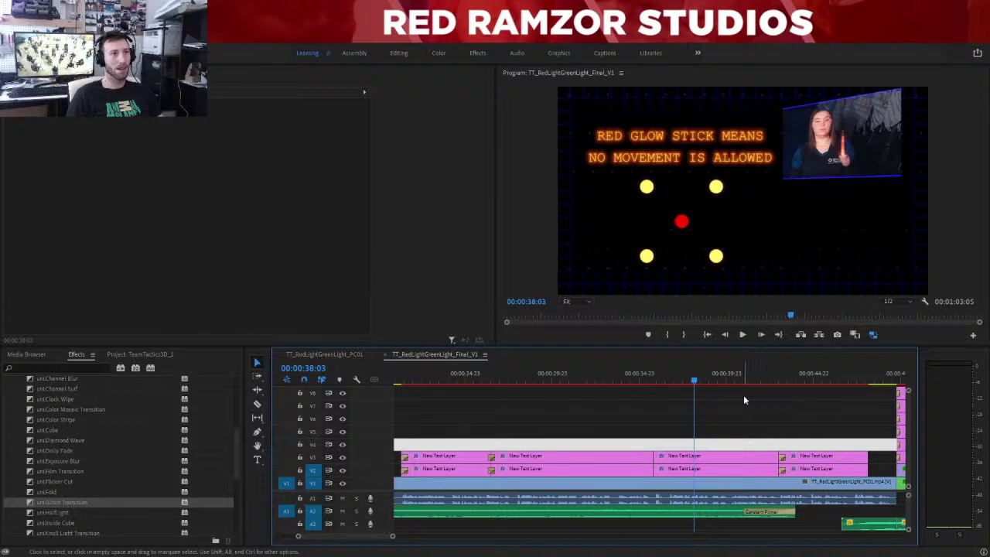
Rewrite the GLOW STICKS WILL BE title pair as YOU CAN STILL SHOOT on V3 and AND BE SHOT AT on V2.
left_click(803, 377)
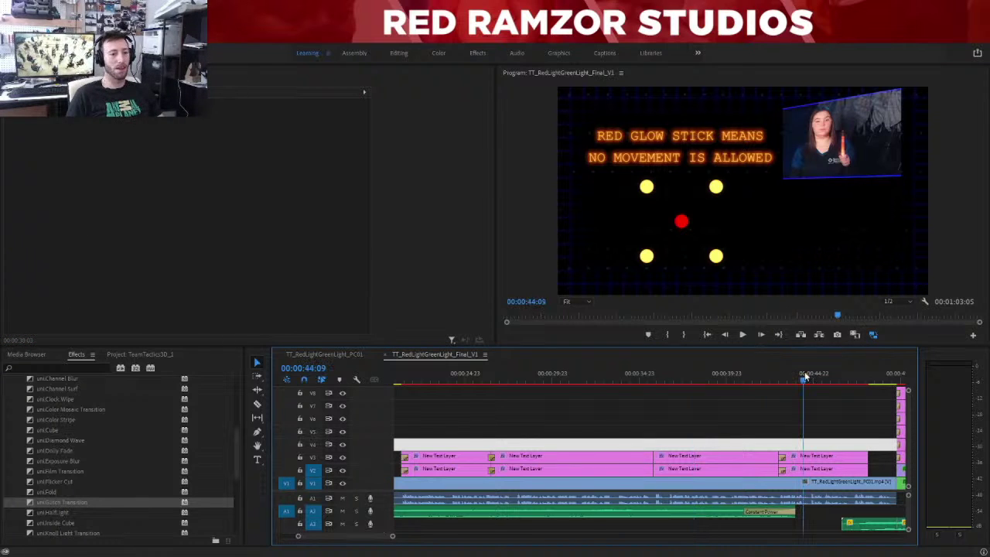
left_click(828, 458)
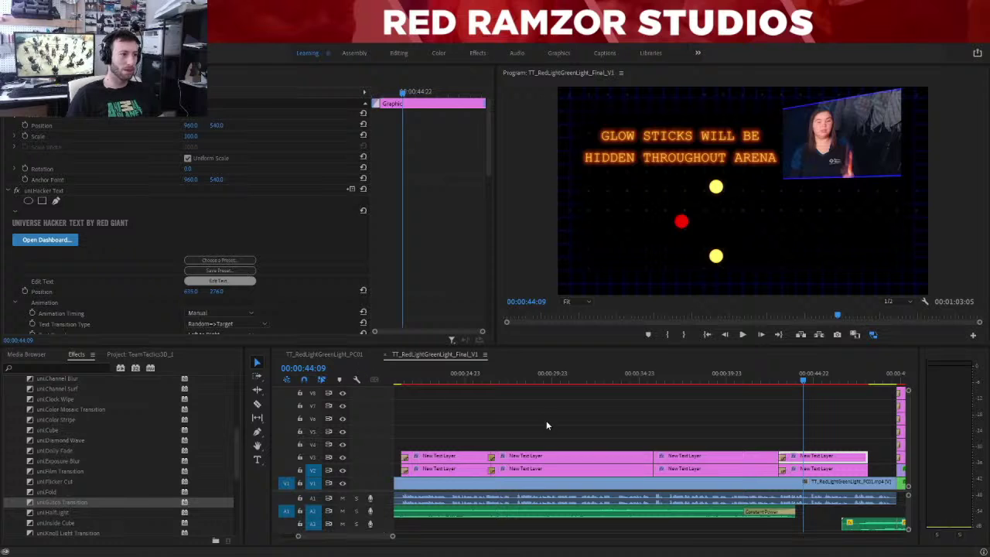
left_click(845, 475)
left_click(218, 280)
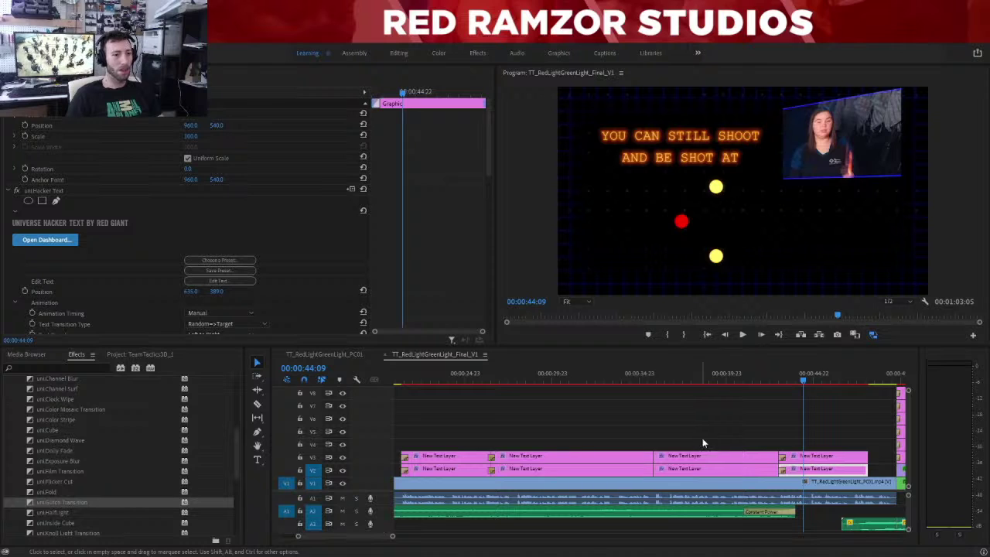
Apply uni.Glitch Transition to the start of both RED GLOW STICK MEANS title clips and the end of both YOU CAN STILL SHOOT title clips.
left_click(640, 451)
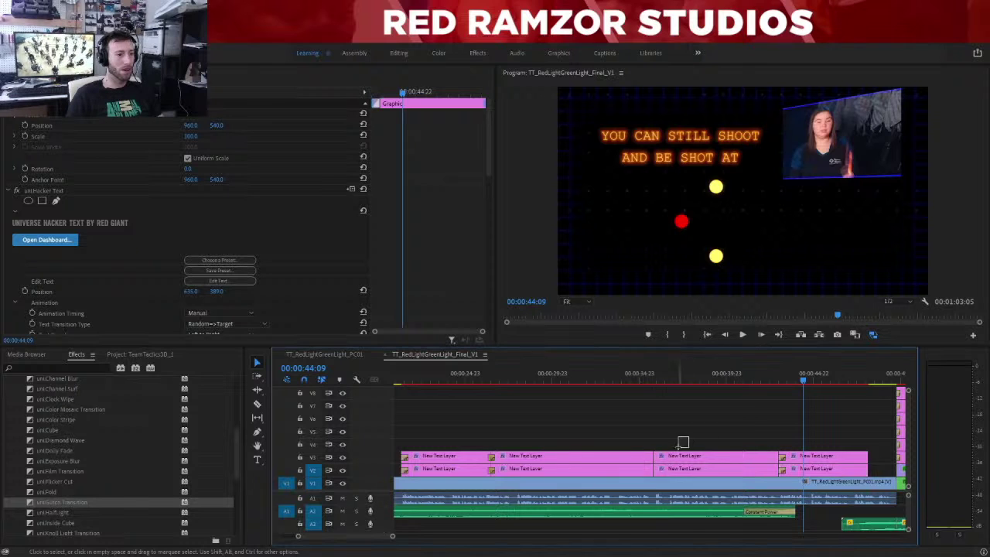
left_click(194, 507)
left_click_drag(195, 507, 656, 458)
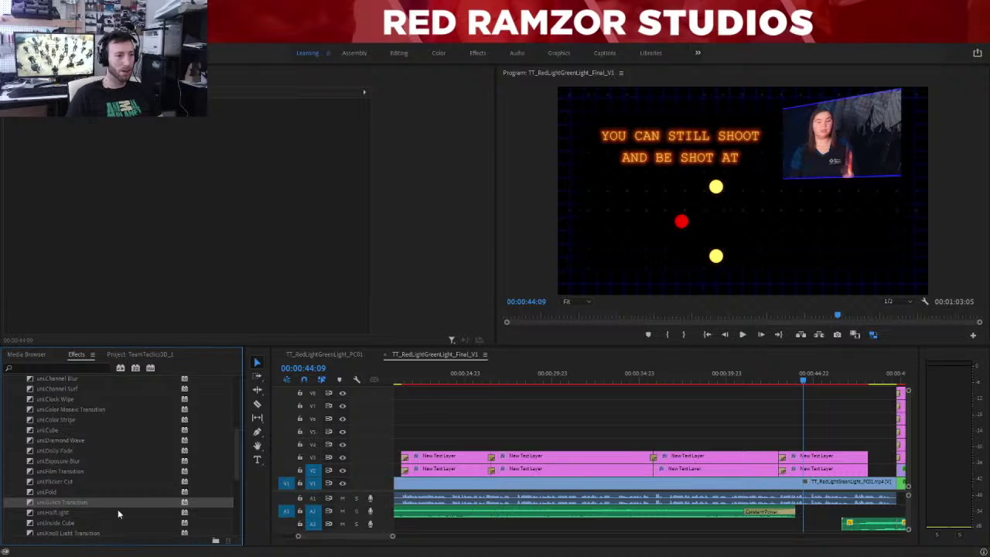
left_click_drag(69, 502, 656, 468)
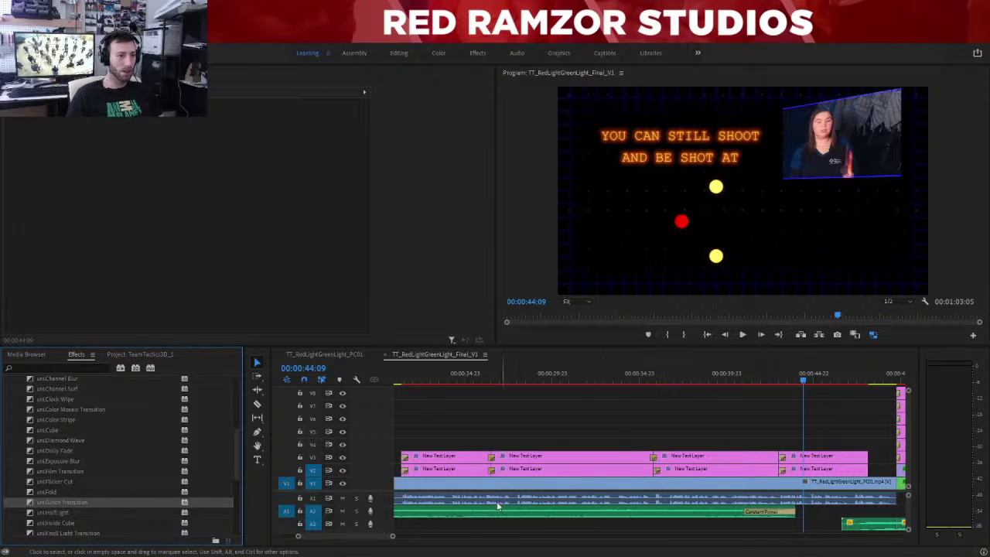
left_click_drag(64, 503, 865, 457)
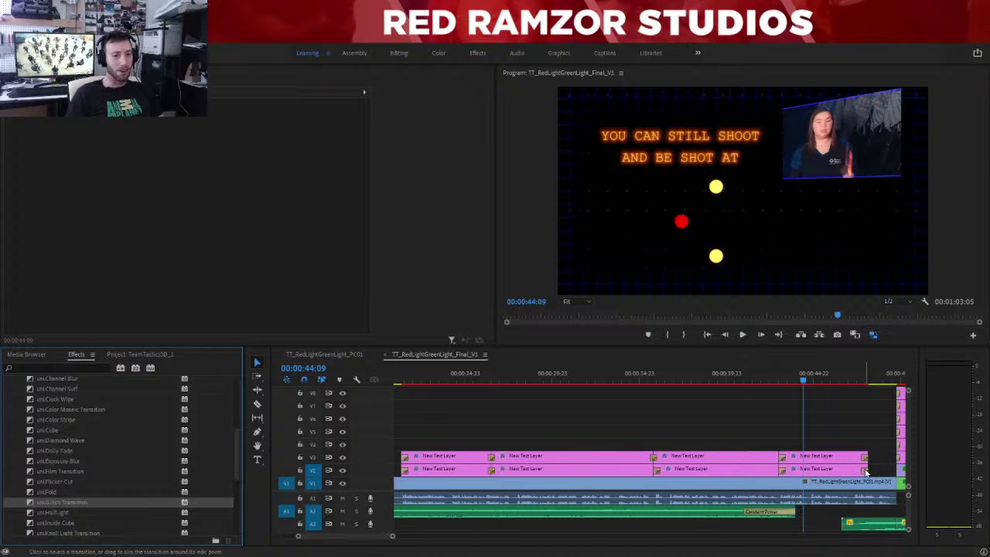
Rewrite the closing summary screen's ENERGIZE heading on V8 as RED LIGHT GREEN LIGHT and adjust its size to span the lines below.
left_click(891, 384)
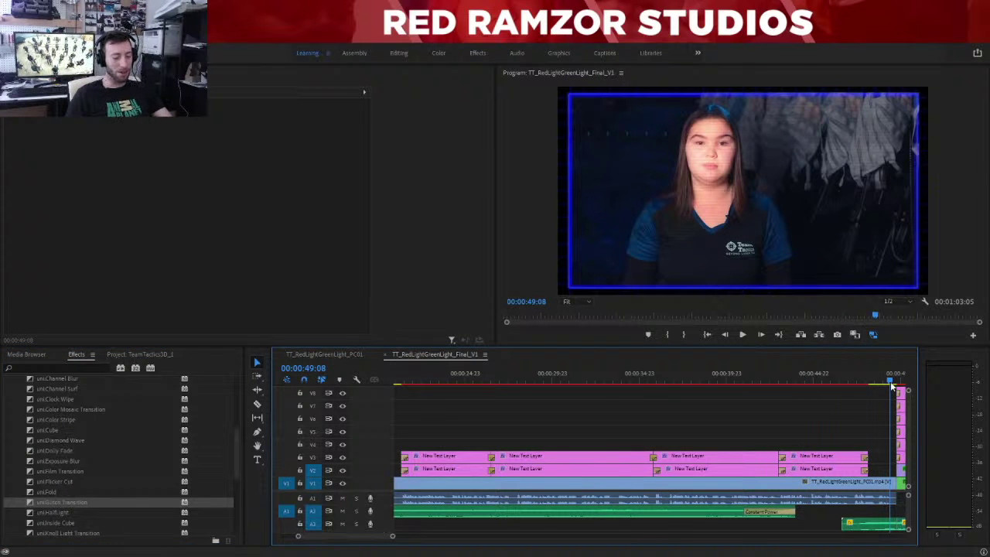
key("minus")
left_click(833, 376)
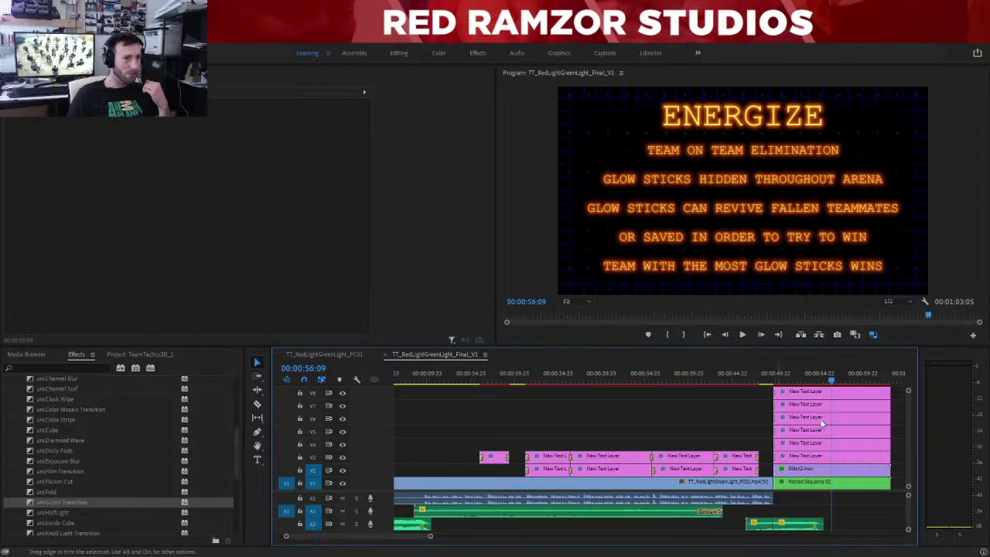
scroll(822, 422, "right", 5)
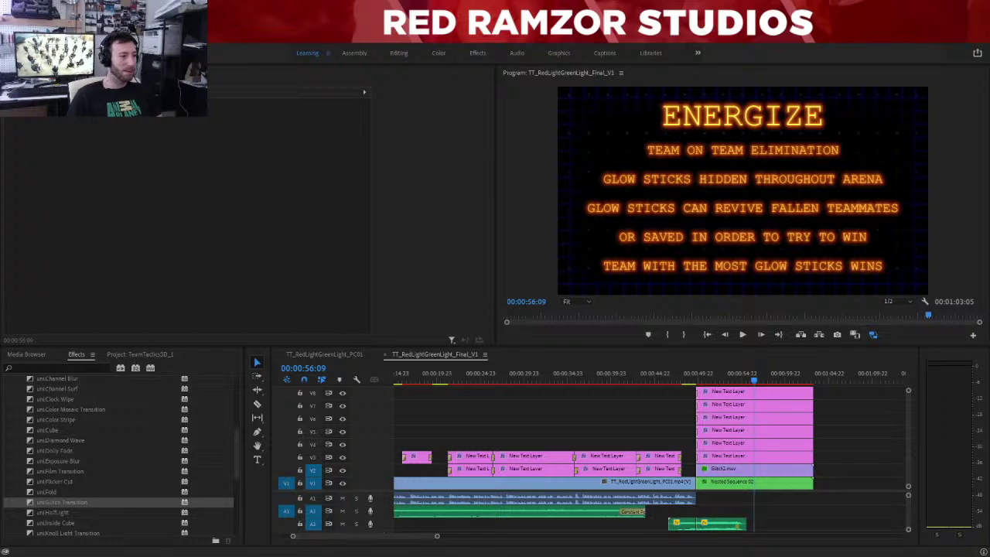
left_click(773, 393)
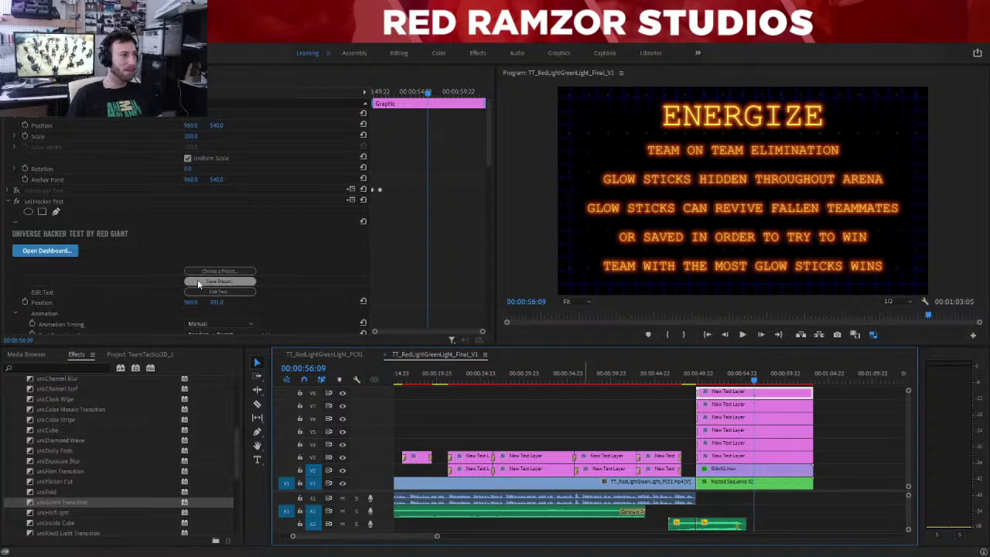
left_click(220, 291)
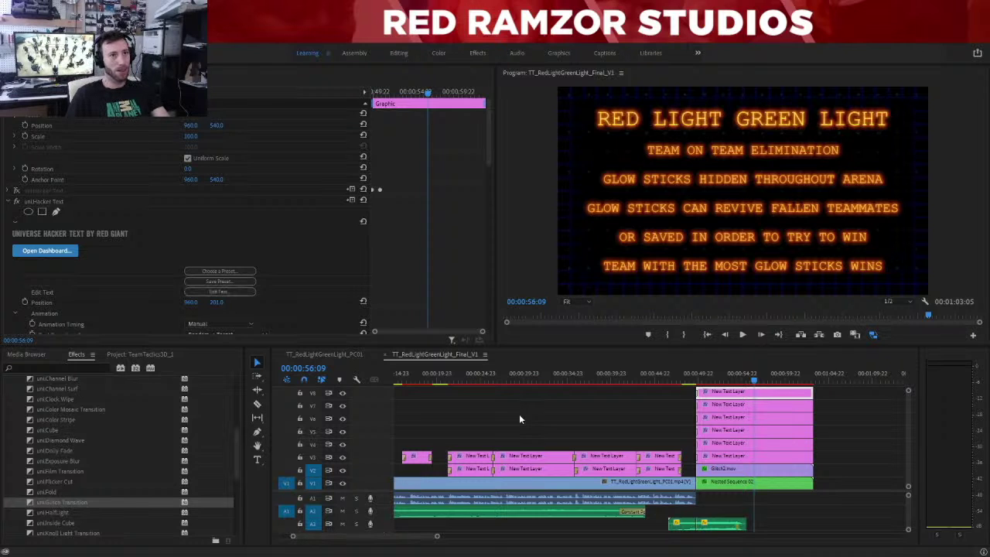
left_click(235, 293)
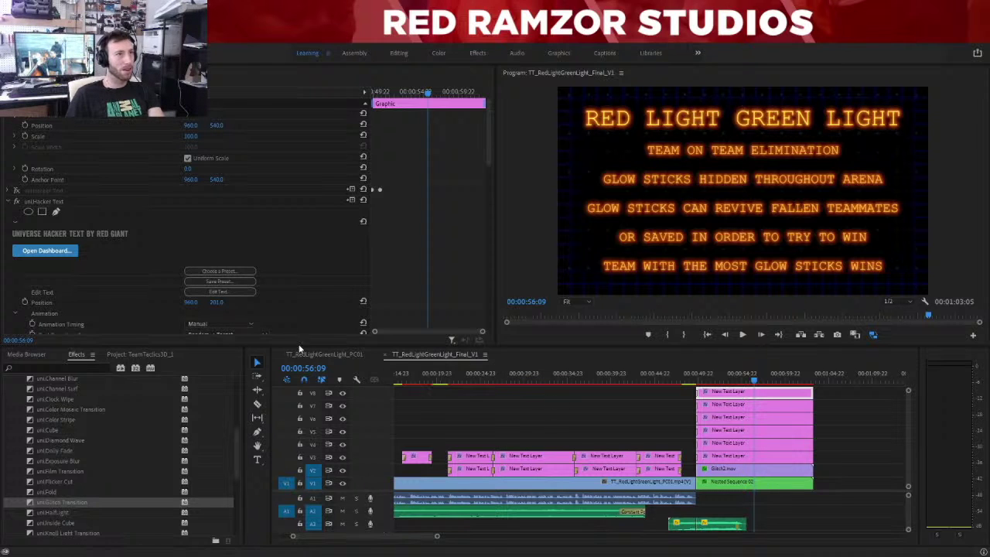
left_click(246, 292)
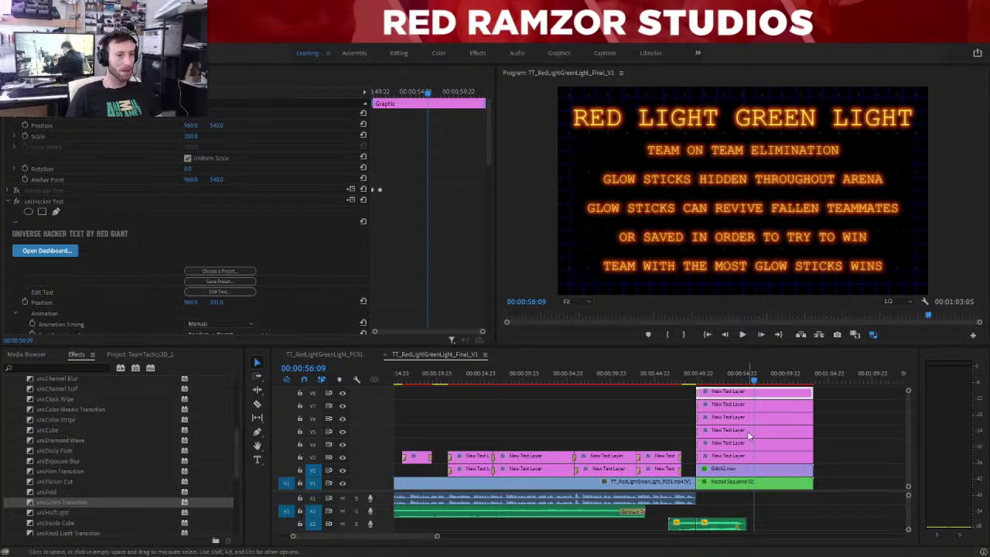
Rewrite the summary lines on V7 and V6 as FREE FOR ALL MISSION and REGULATOR HAS A RED AND GREEN GLOW STICK.
left_click(739, 406)
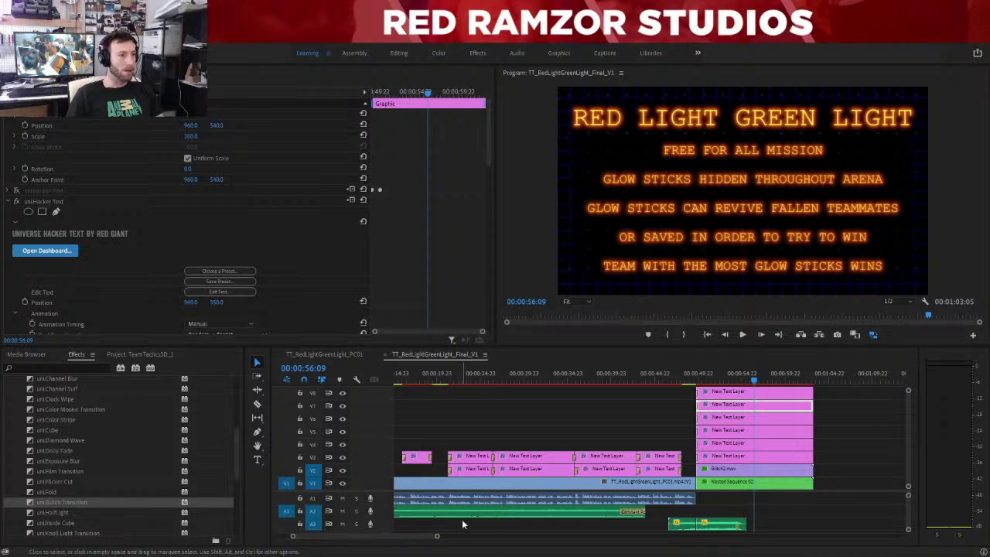
left_click(727, 417)
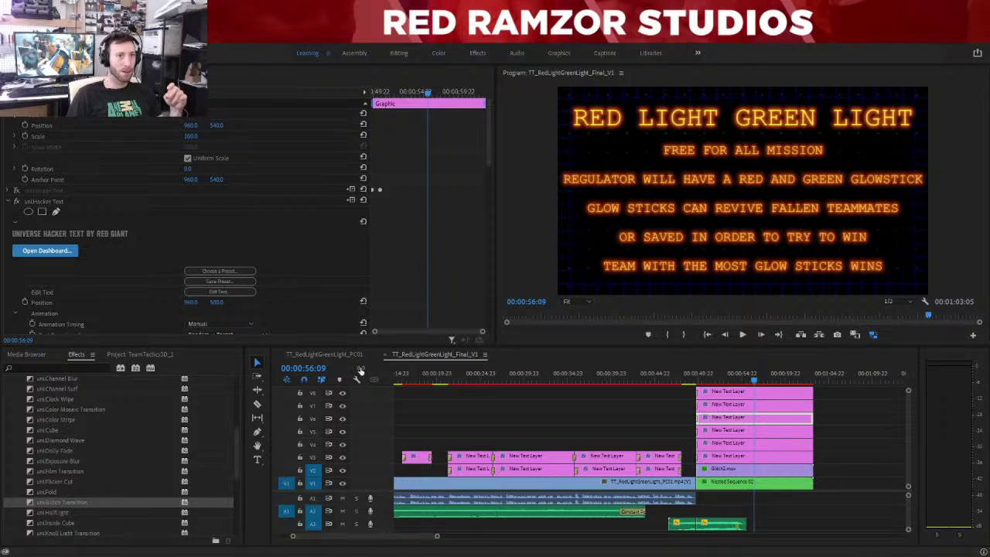
left_click(204, 293)
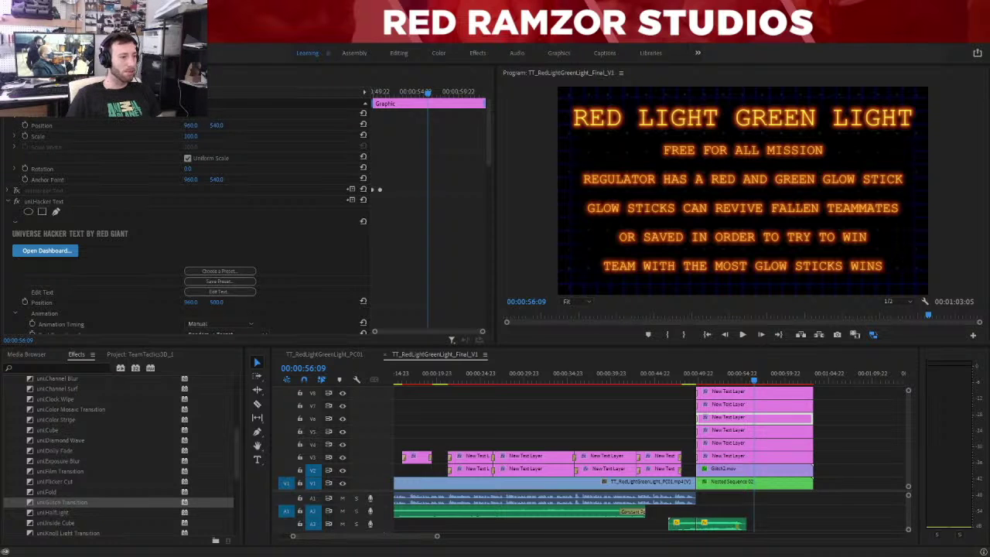
Rewrite the V5 summary line as GREEN GLOW STICK MEANS MOVEMENT REQUIRED and the V4 line as RED GLOW STICK MEANS NO MOVEMENT ALLOWED.
left_click(742, 430)
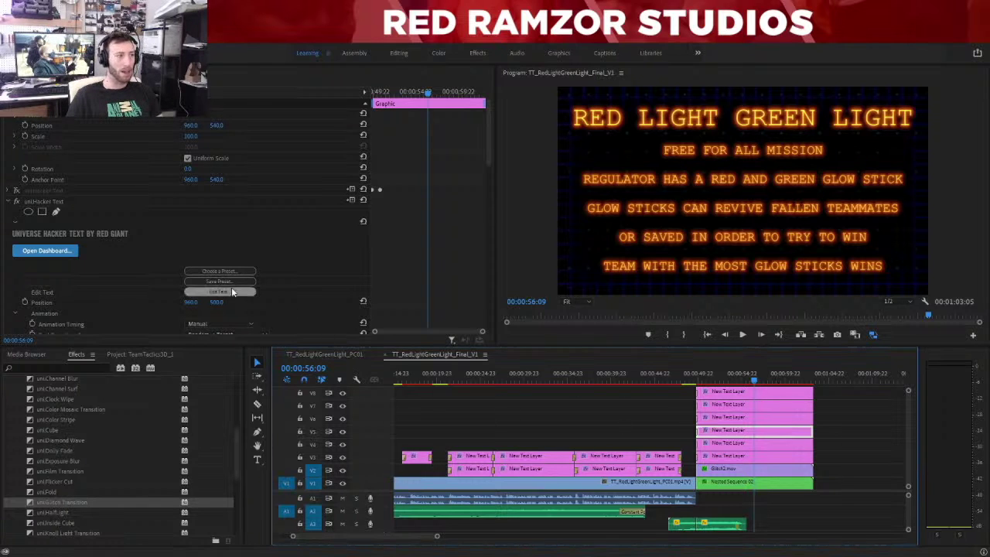
left_click(232, 292)
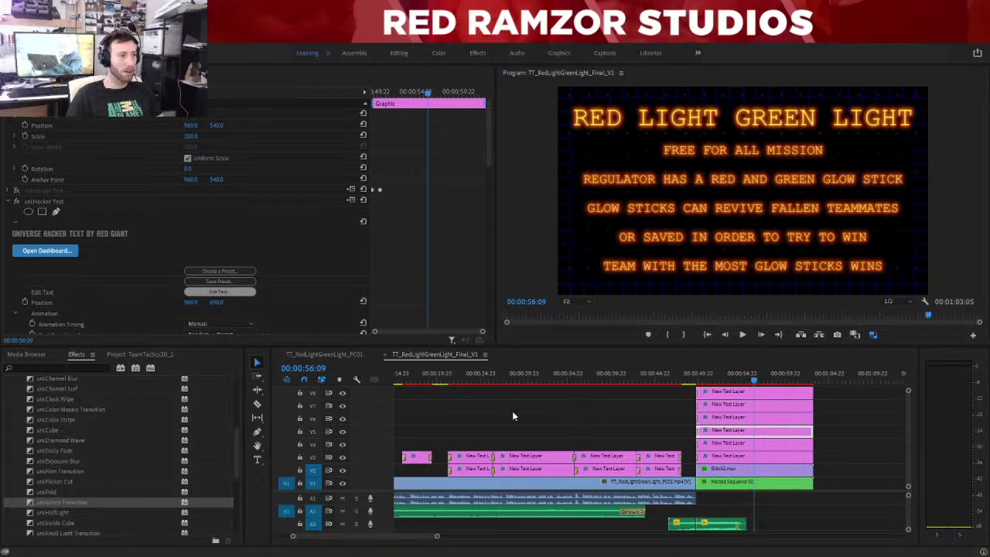
left_click(730, 446)
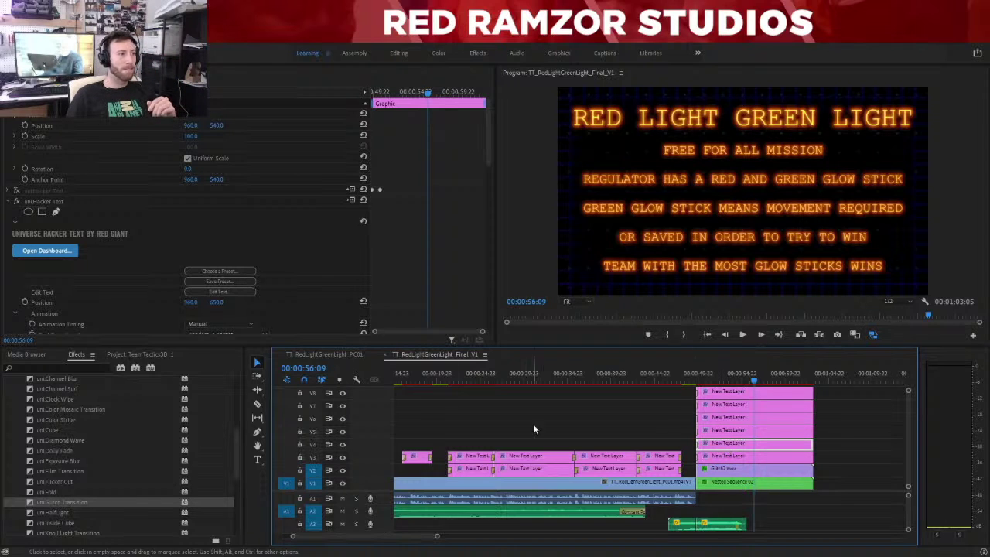
left_click(216, 302)
type("800")
key("Return")
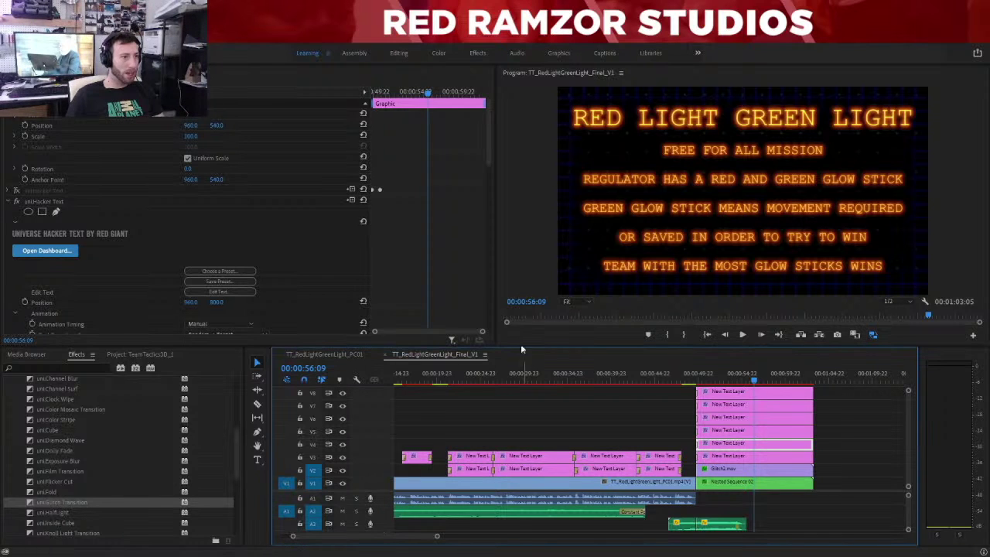
left_click(214, 293)
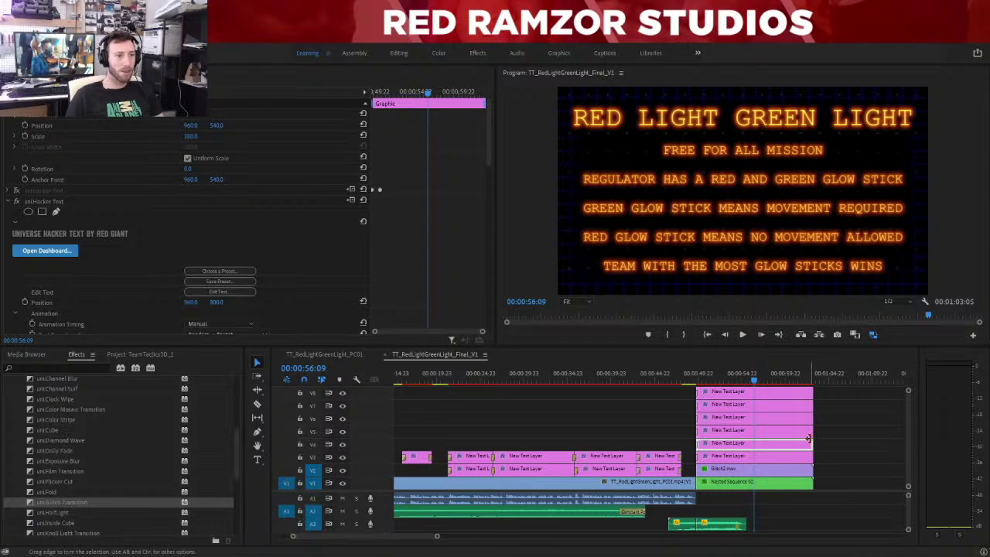
Rewrite the last summary line, on V3, as LAST COMBATANT STANDING WINS and deselect the layer.
left_click(769, 457)
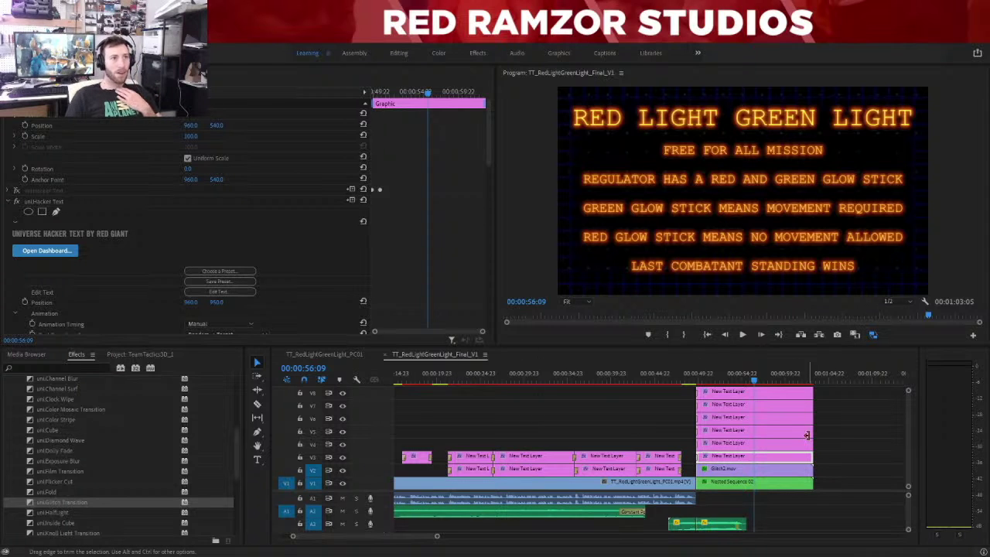
left_click(777, 508)
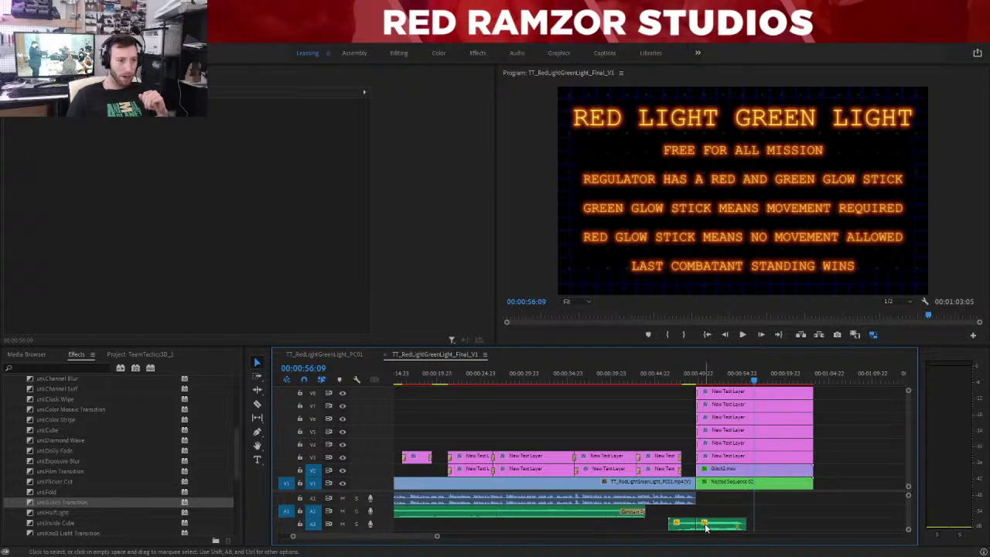
Trim the end of the YOU CAN STILL SHOOT AND BE SHOT AT titles on V3 and V2 to 00:00:47:04.
left_click(664, 377)
key("space")
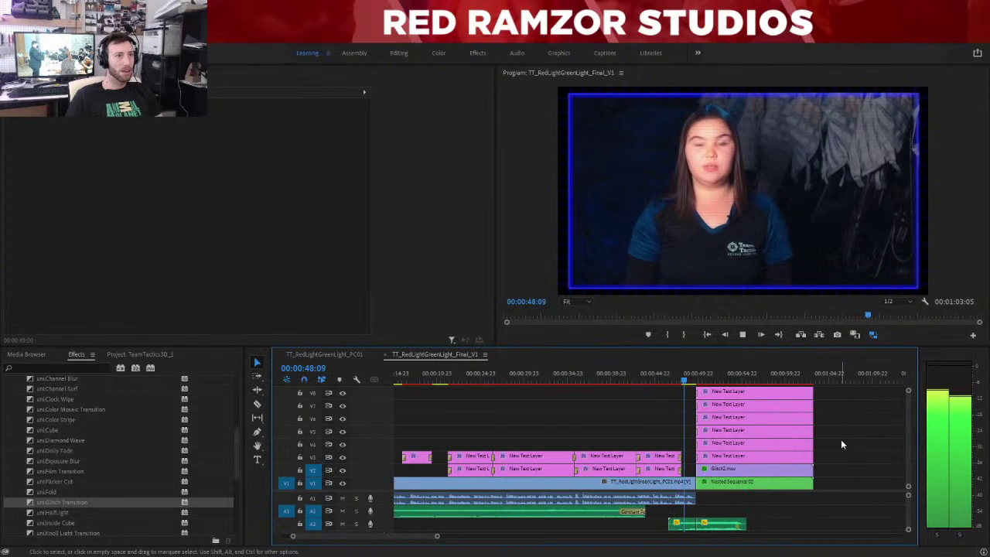
key("space")
left_click(674, 376)
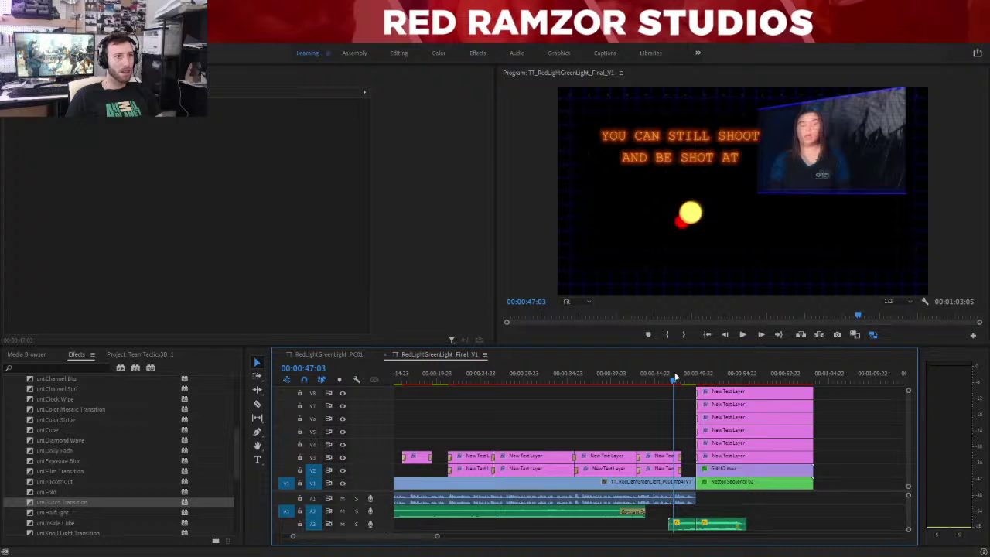
key("Right")
left_click(676, 455)
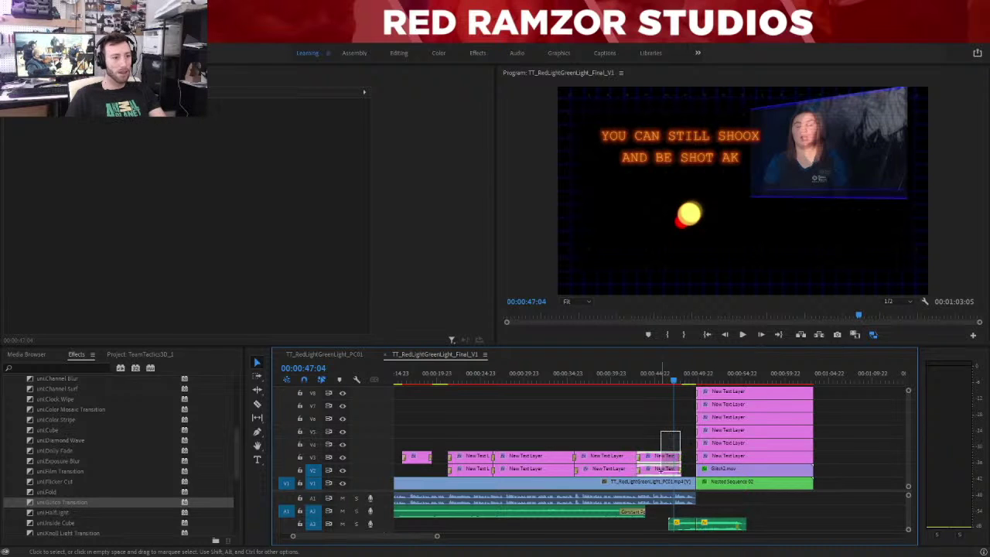
left_click_drag(676, 451, 672, 452)
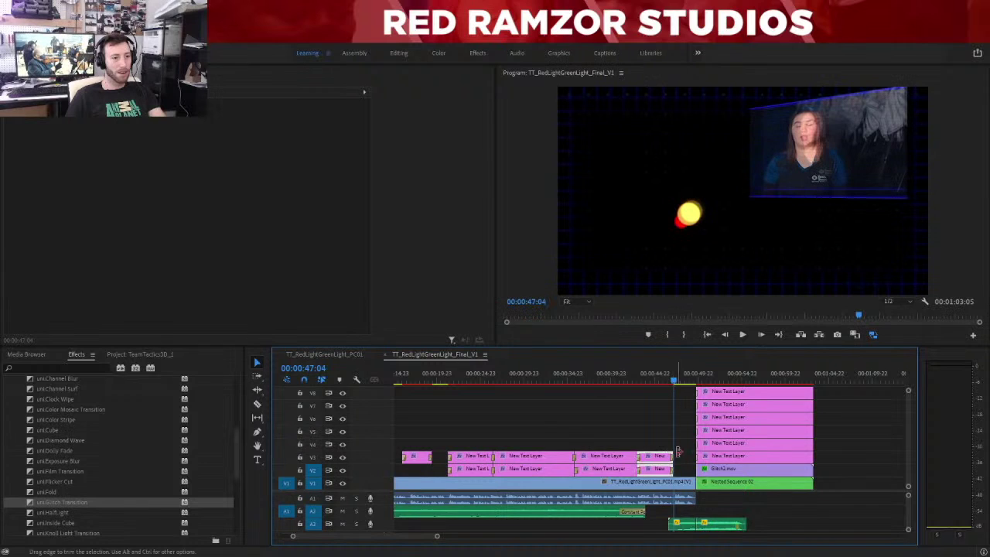
Play the transition into the closing summary and extend the A2 audio clip to the end of the V1 narration clip.
left_click(657, 382)
key("space")
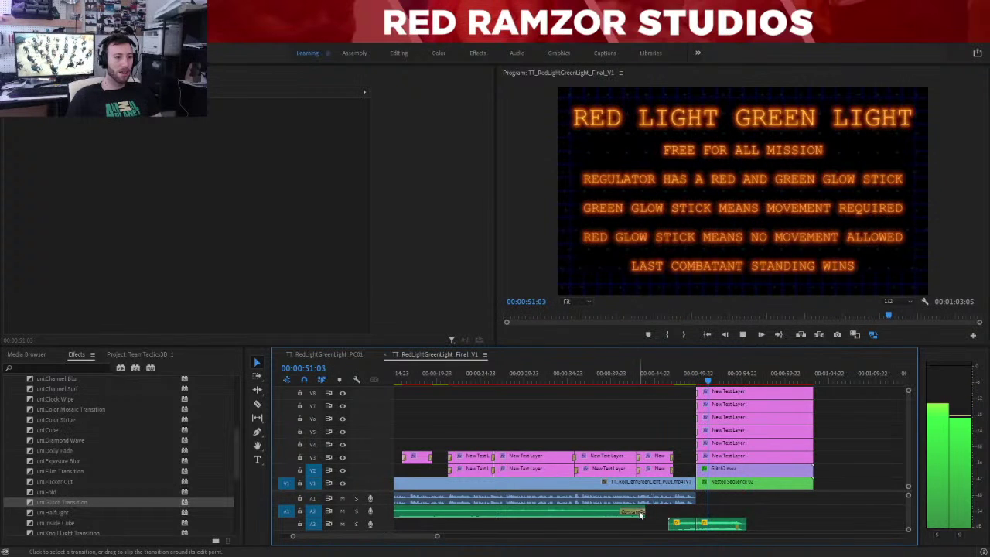
key("space")
left_click_drag(641, 515, 695, 512)
Check the RED GLOW STICK title's timing and move the V3 line's closing Text Transition keyframes to the end of its clip.
left_click(595, 378)
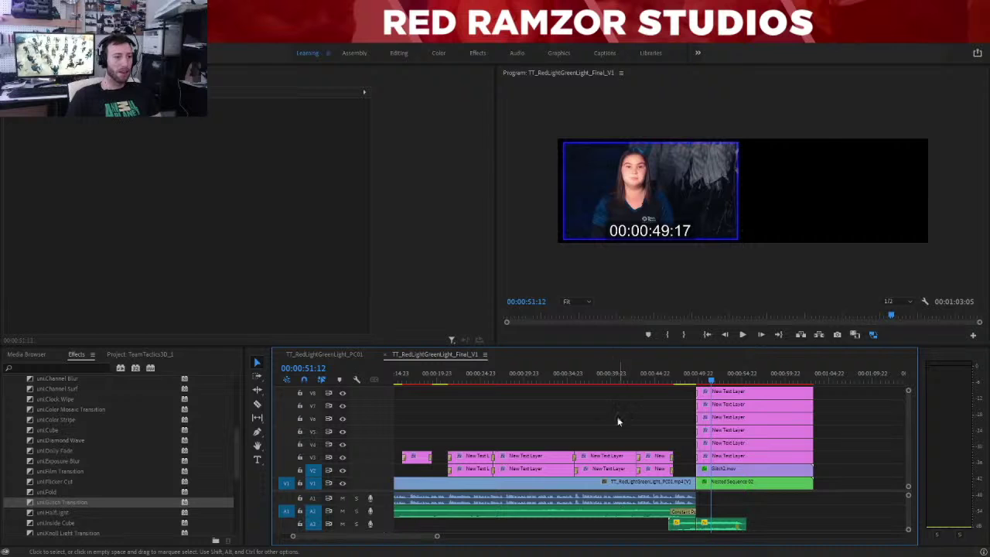
key("space")
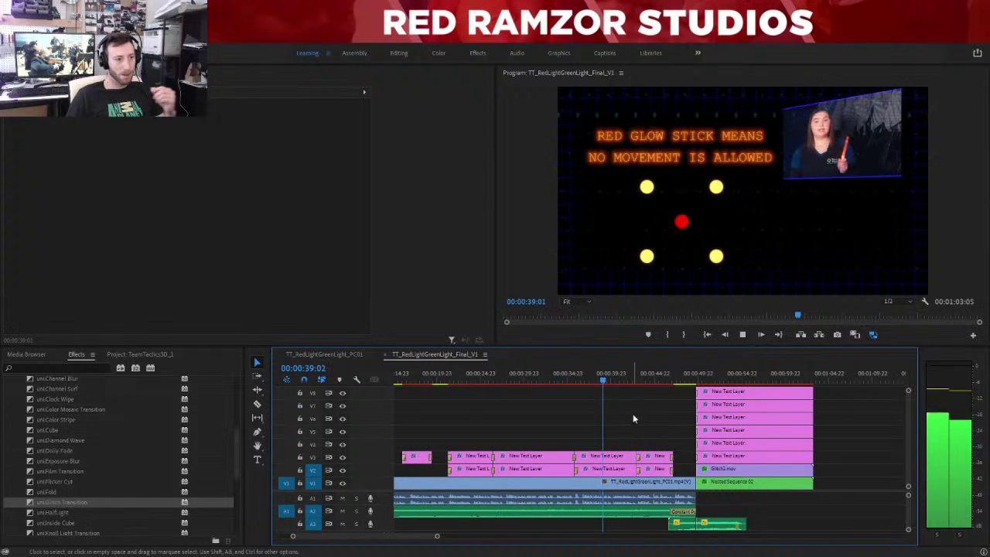
key("minus")
key("minus")
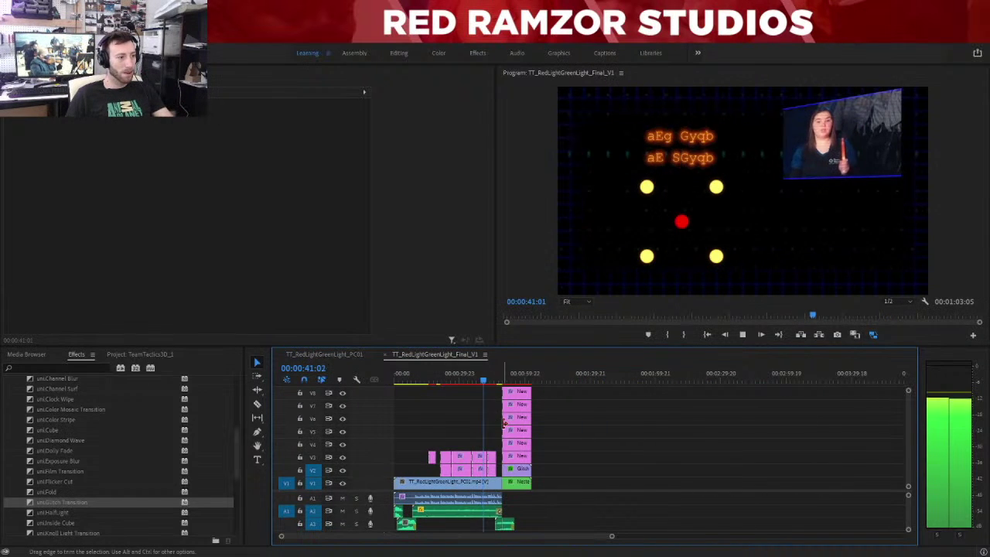
key("space")
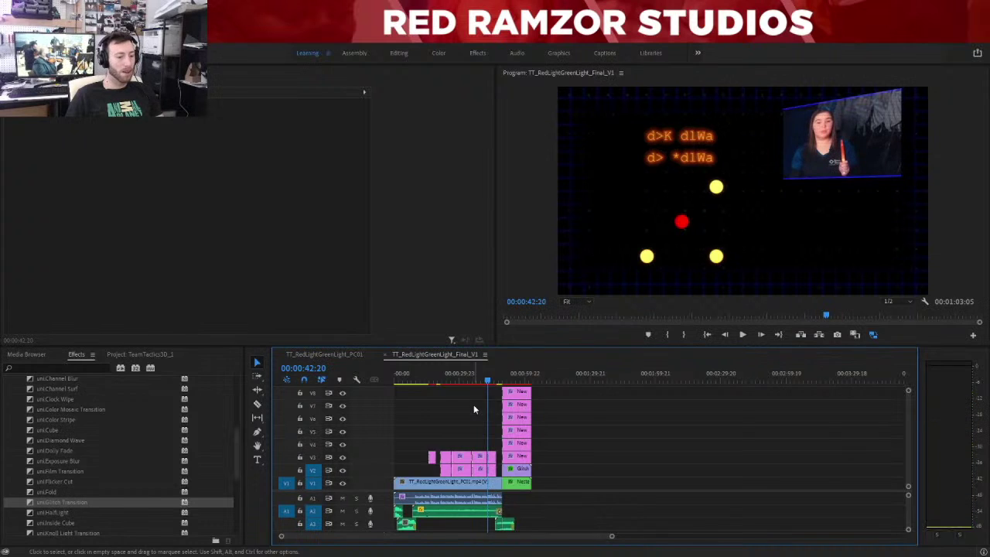
key("equal")
key("equal")
key("equal")
key("equal")
key("minus")
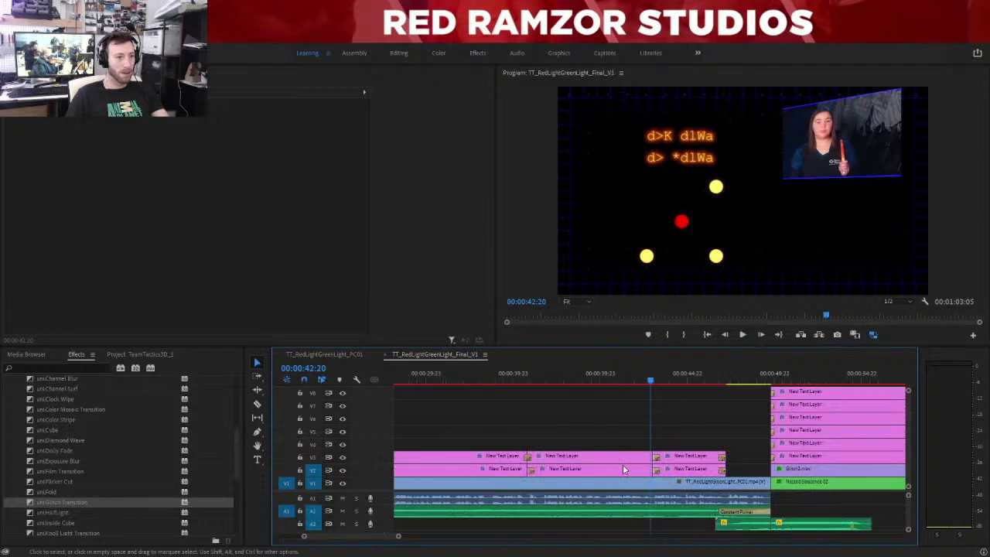
left_click(608, 459)
scroll(466, 269, "down", 2)
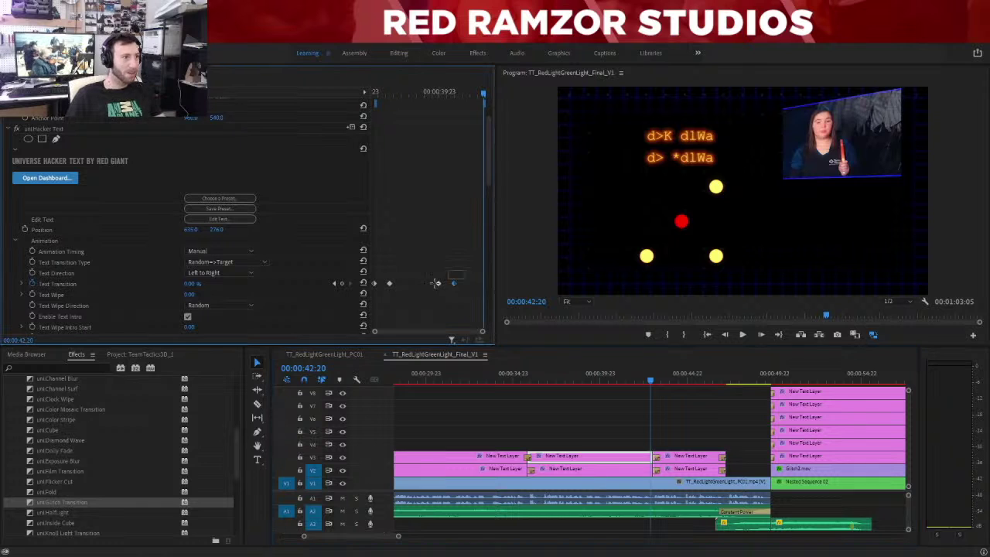
left_click_drag(464, 272, 484, 283)
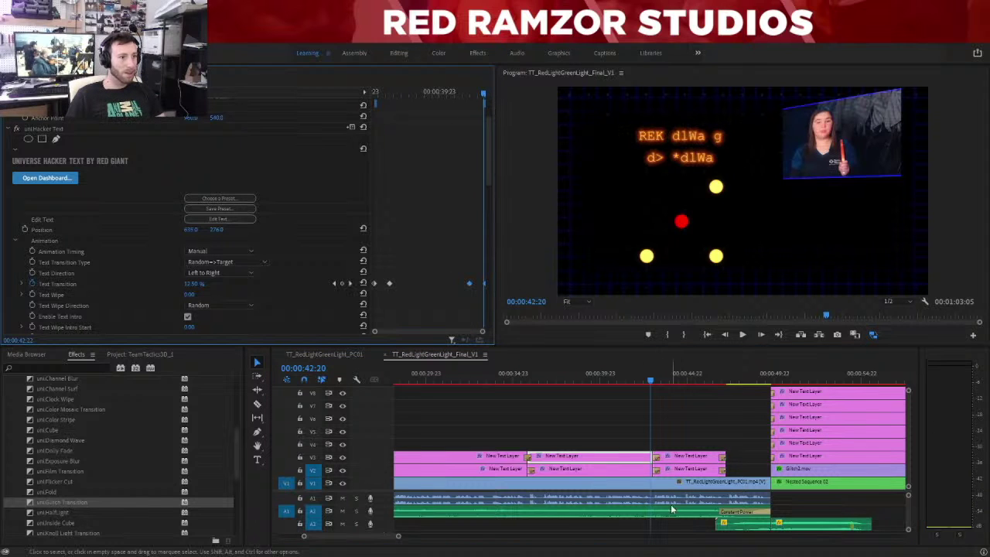
Move the closing Text Transition keyframes of the NO MOVEMENT IS ALLOWED line on V2 to its clip end and deselect it.
left_click(625, 469)
scroll(464, 270, "down", 2)
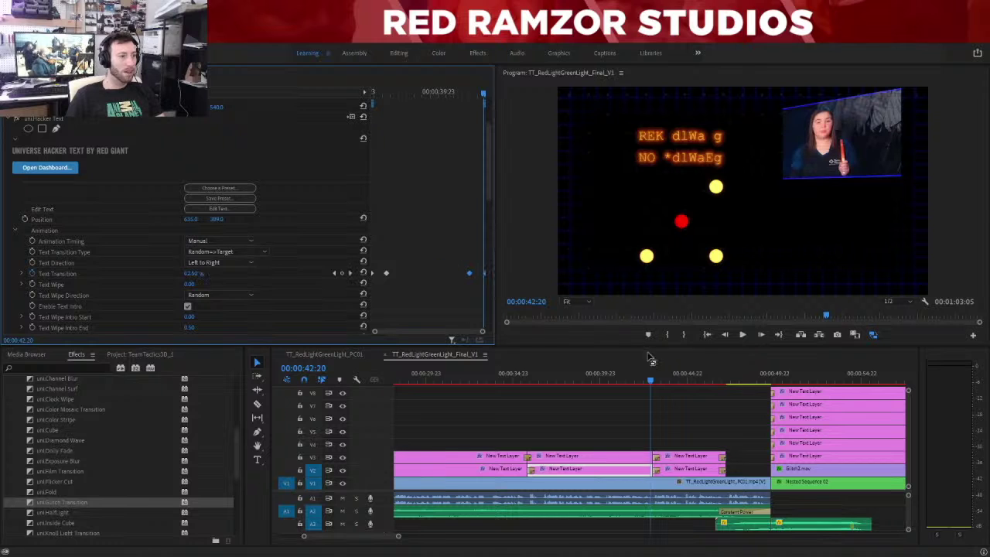
left_click(599, 433)
Play back the red glow stick titles and the move into the closing summary to check their timing.
key("minus")
left_click(581, 377)
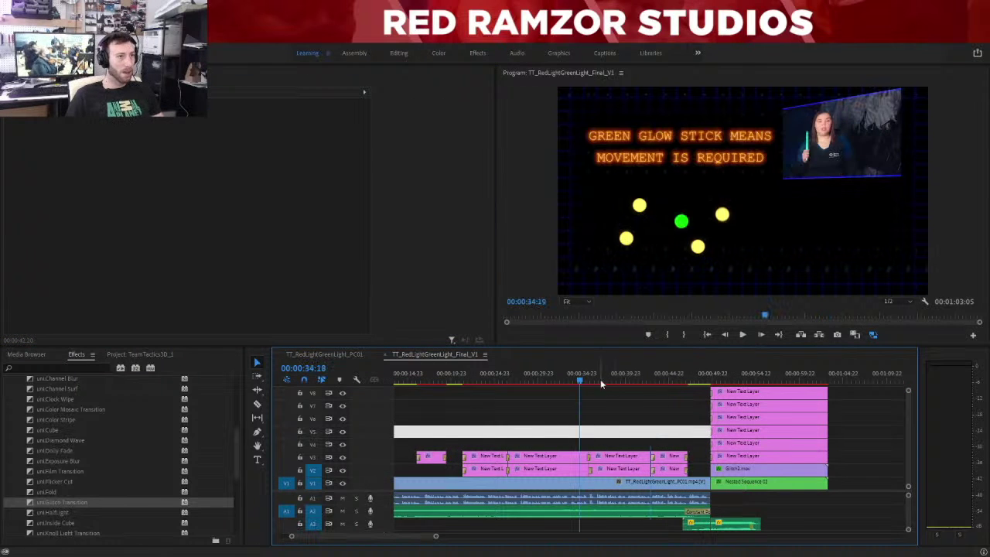
key("space")
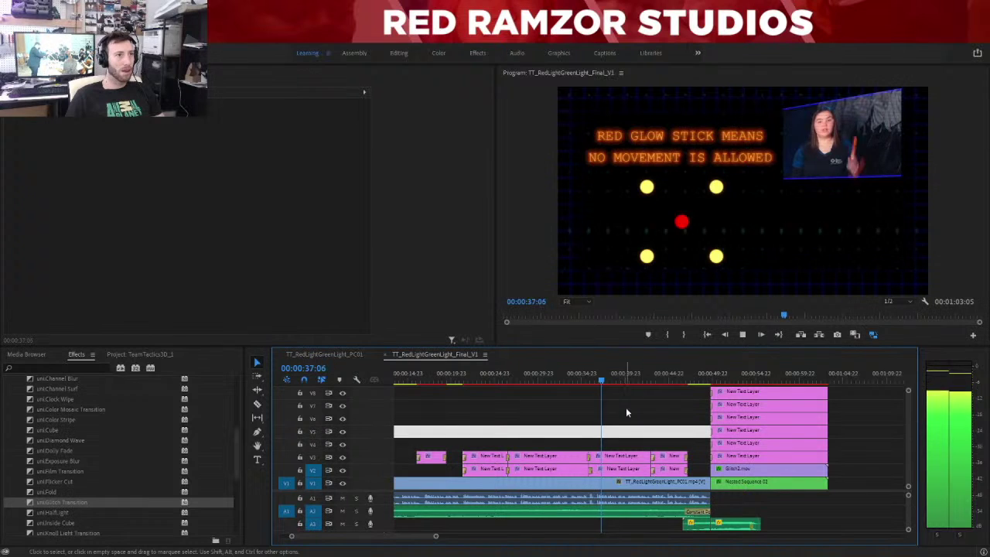
left_click(653, 379)
key("space")
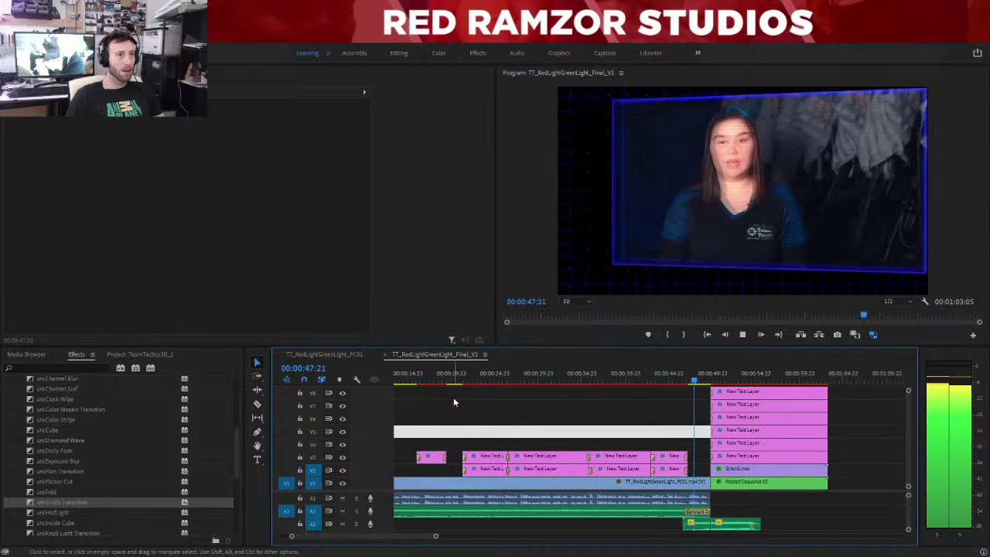
key("space")
Review the regulator title, the closing summary screen and the green glow stick title by playing and skipping through the sequence.
left_click(465, 375)
key("space")
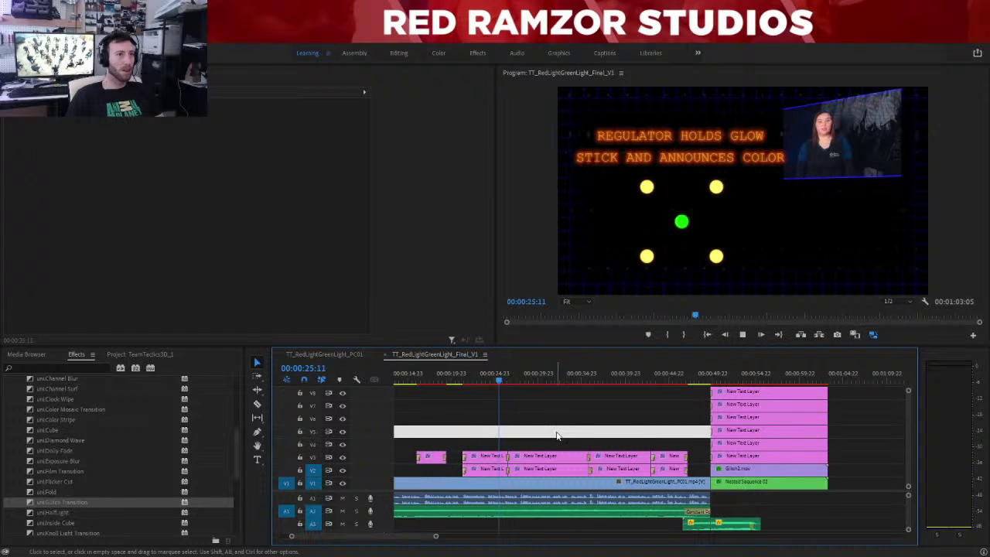
key("space")
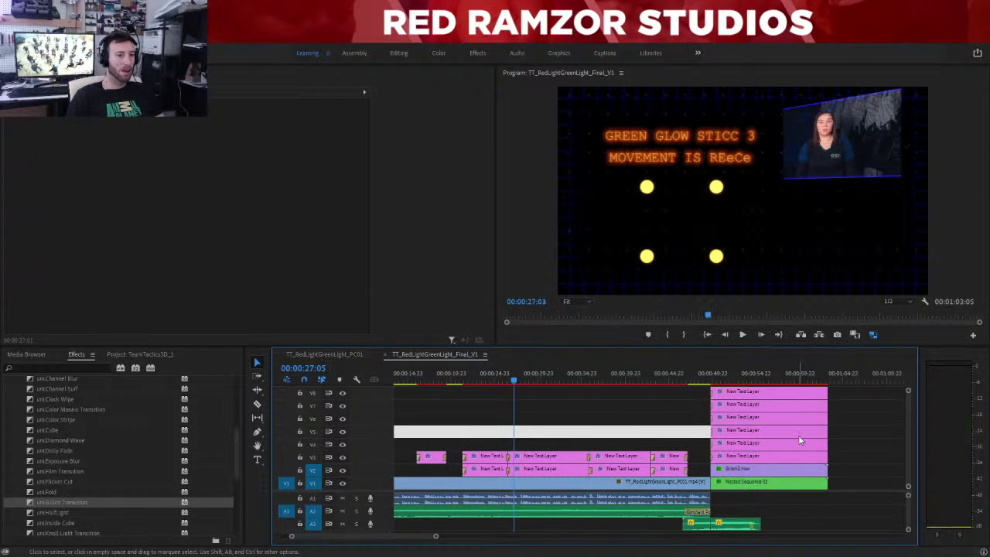
left_click(815, 376)
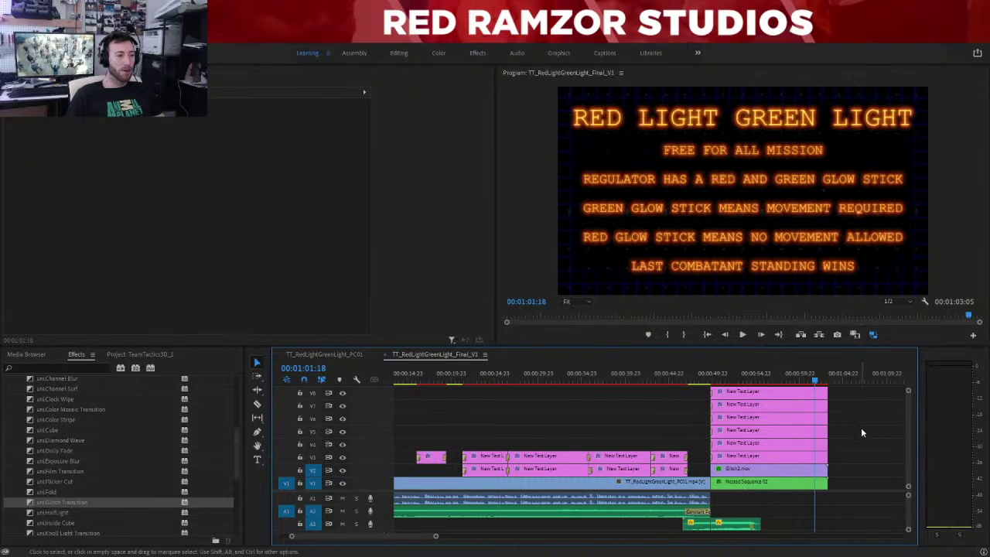
key("minus")
key("minus")
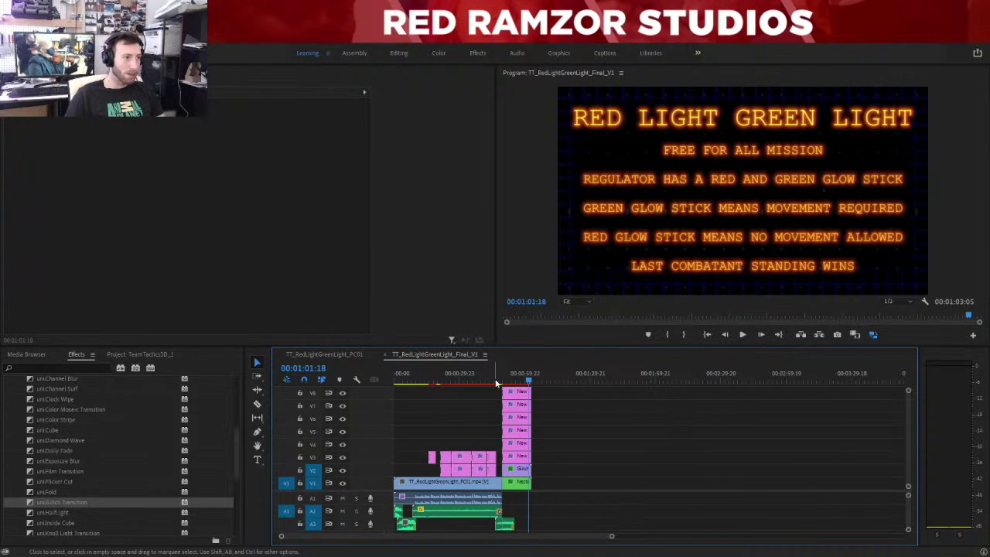
left_click(463, 376)
key("space")
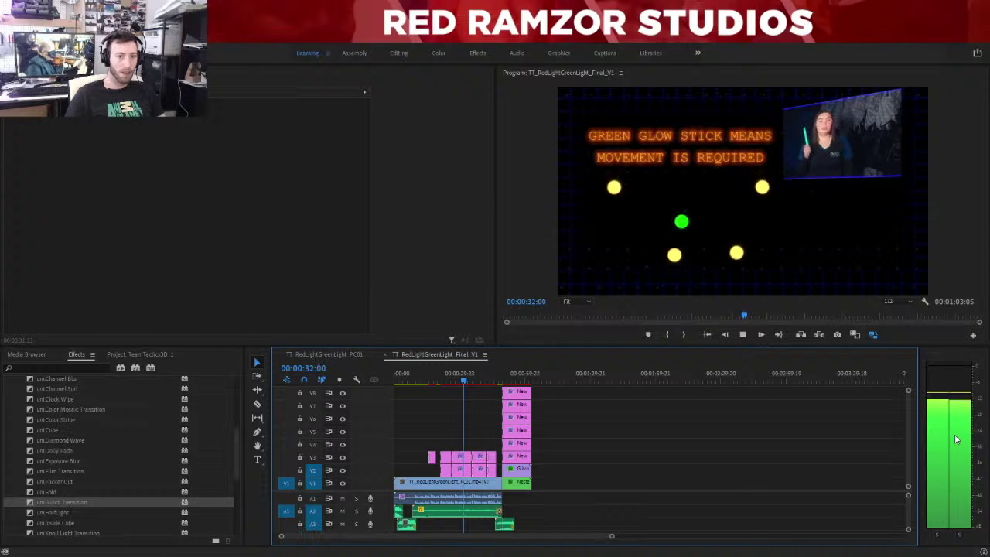
key("space")
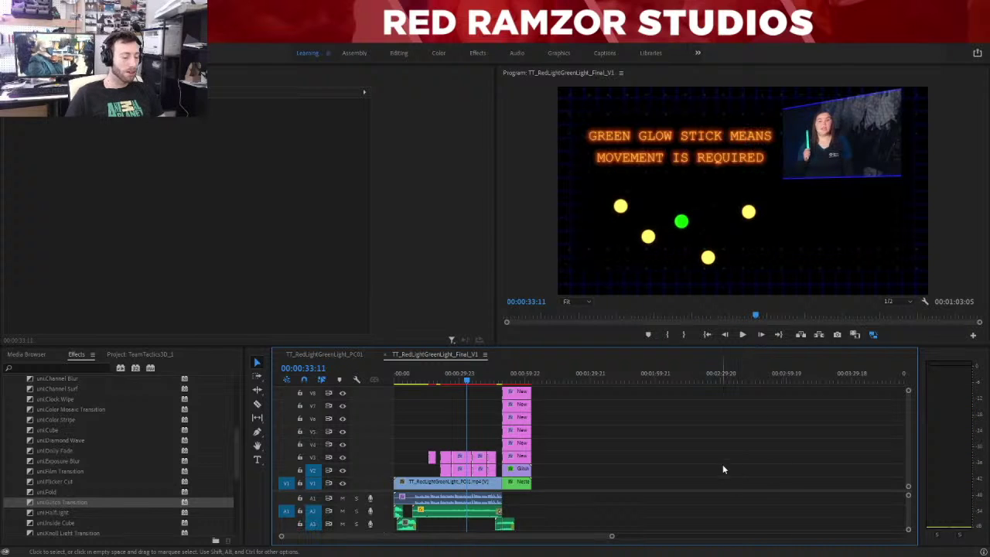